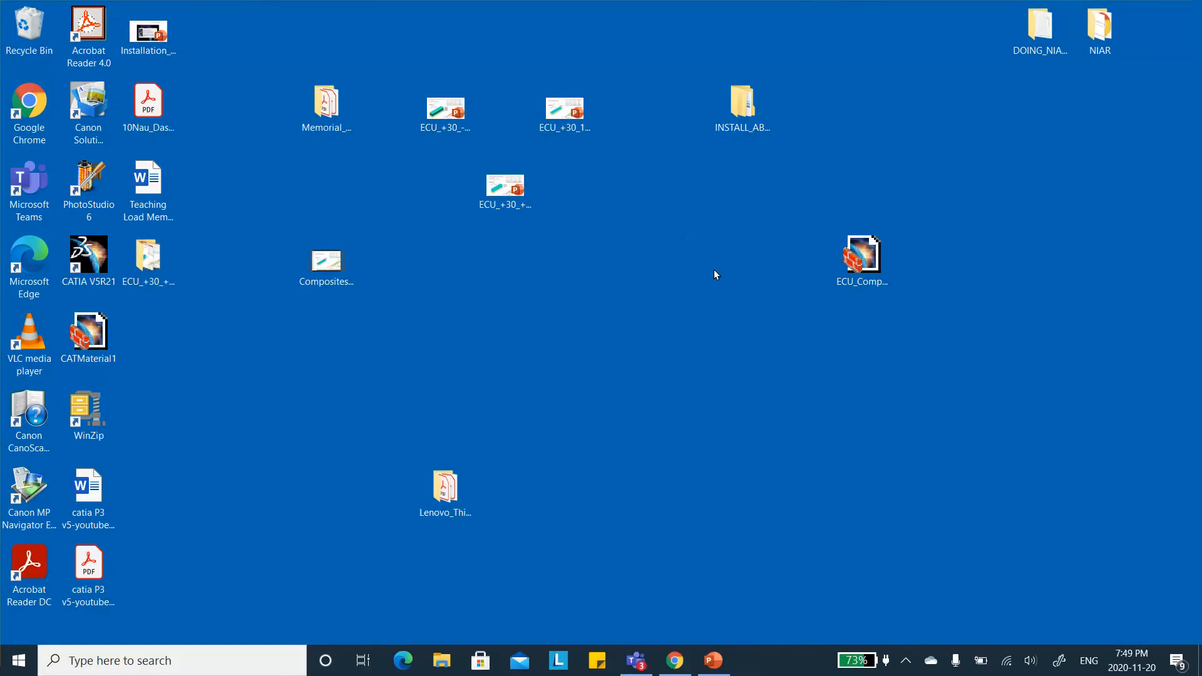
Switch to the virtual lab's remote desktop and open the My_Own_Composite_Library material file
{"action": "left_click", "coordinate": [674, 661]}
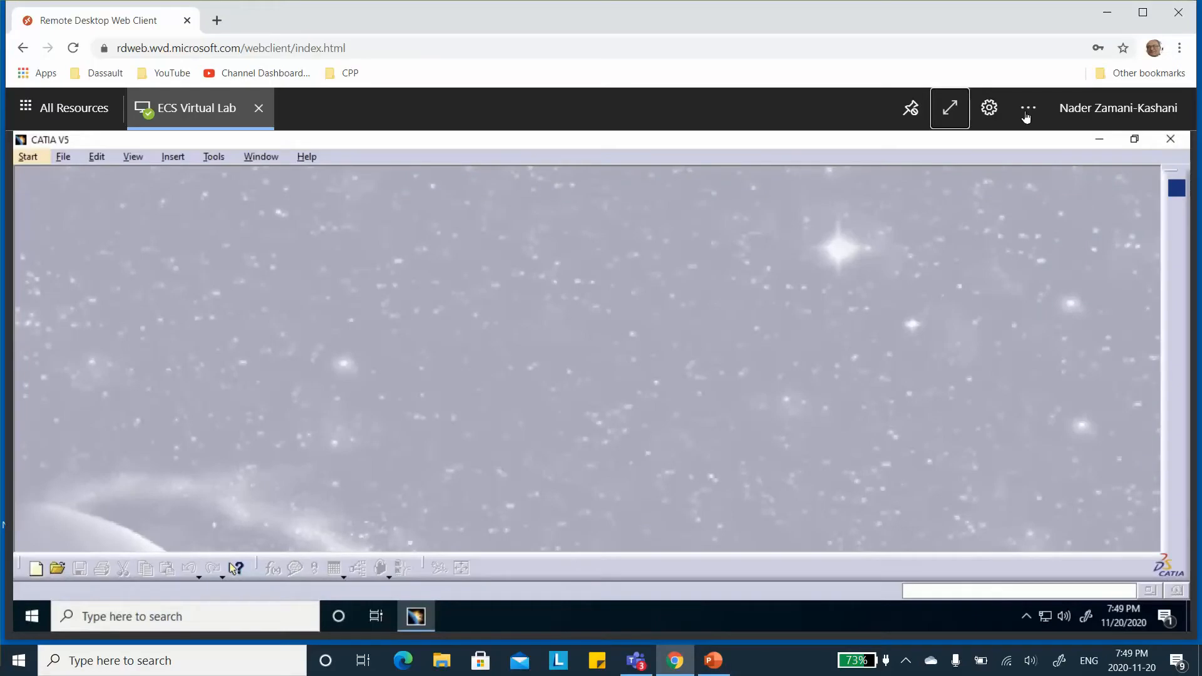
{"action": "left_click", "coordinate": [1097, 138]}
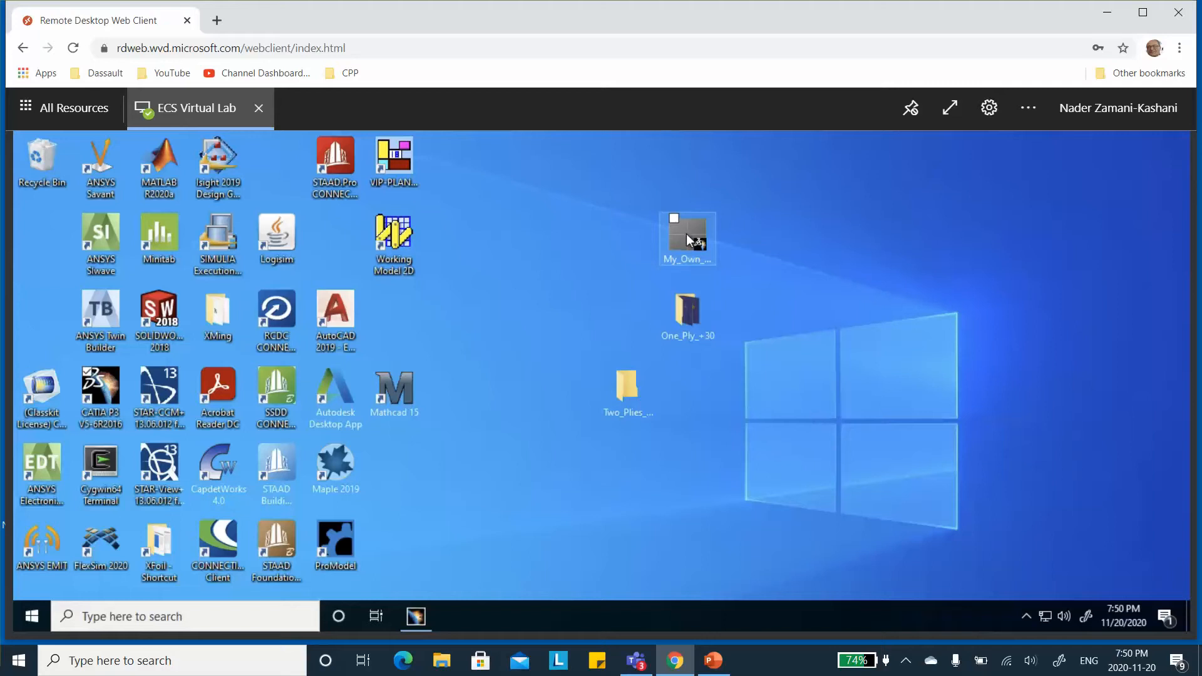
{"action": "right_click", "coordinate": [686, 234]}
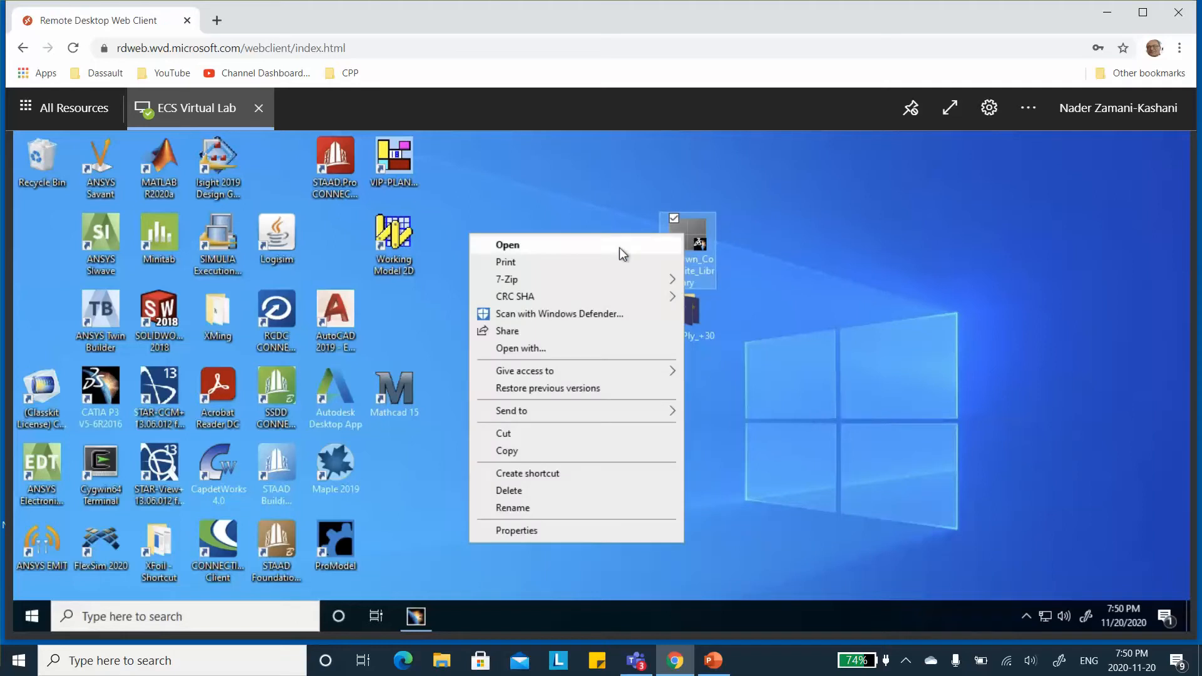
{"action": "left_click", "coordinate": [557, 246]}
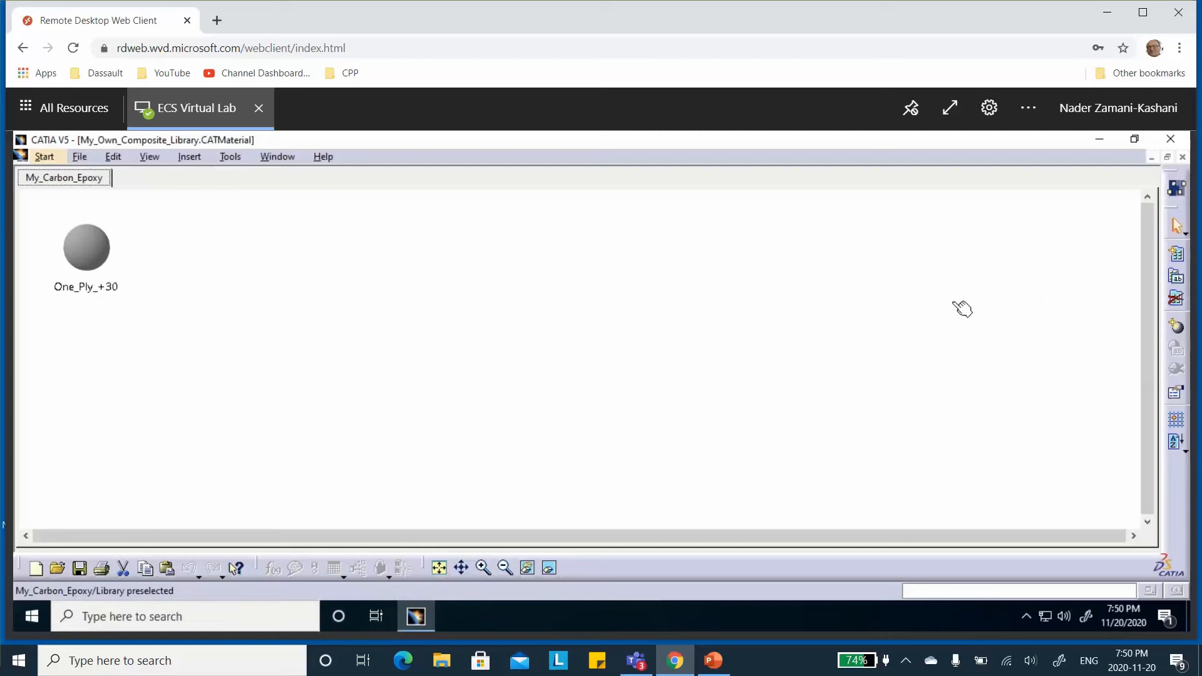
Add a new material to the My_Carbon_Epoxy family and name it Two_Plies_+30_+30
{"action": "left_click", "coordinate": [1177, 328]}
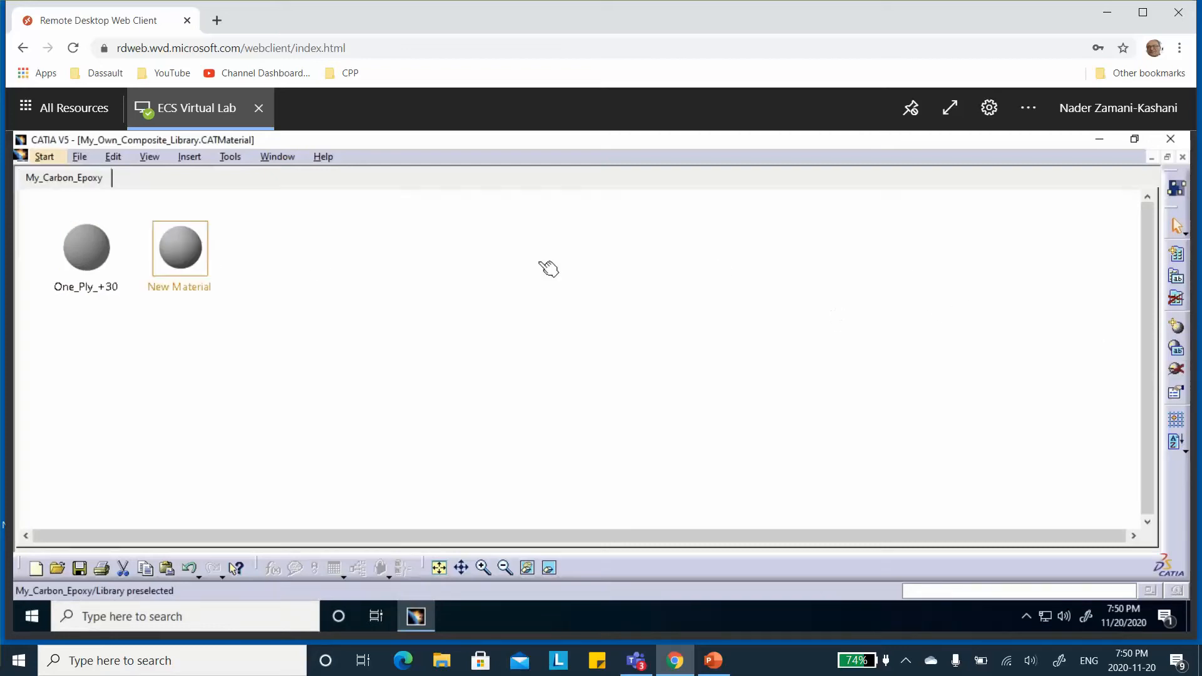
{"action": "right_click", "coordinate": [187, 253]}
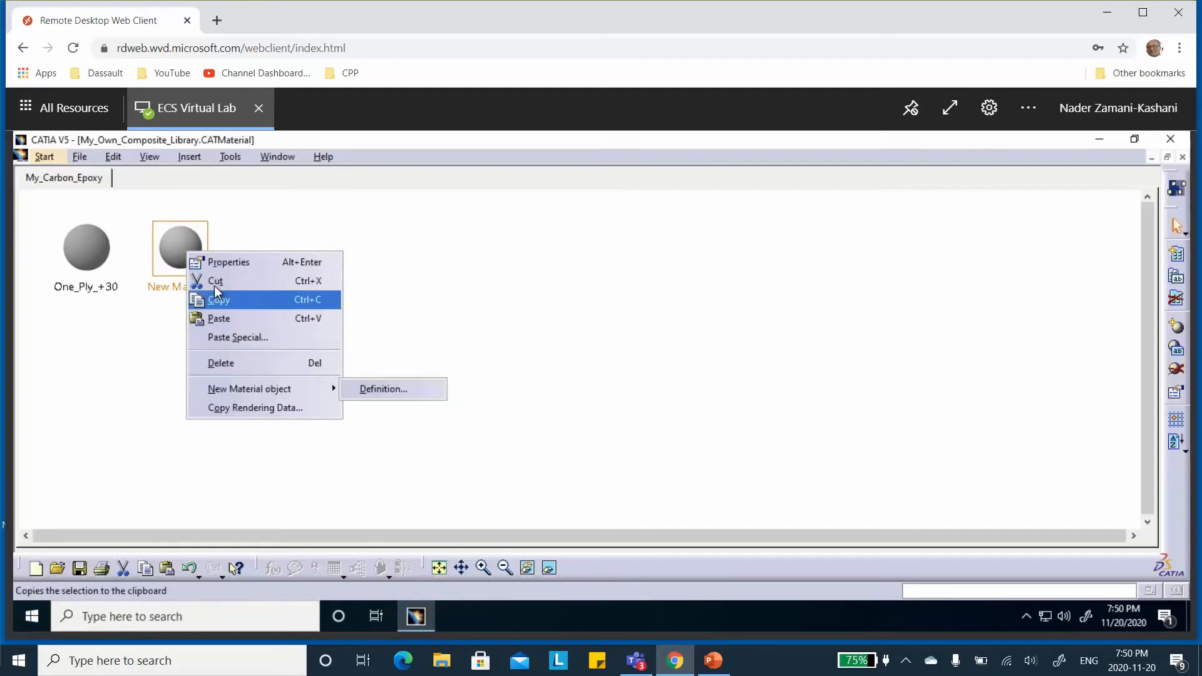
{"action": "left_click", "coordinate": [227, 263]}
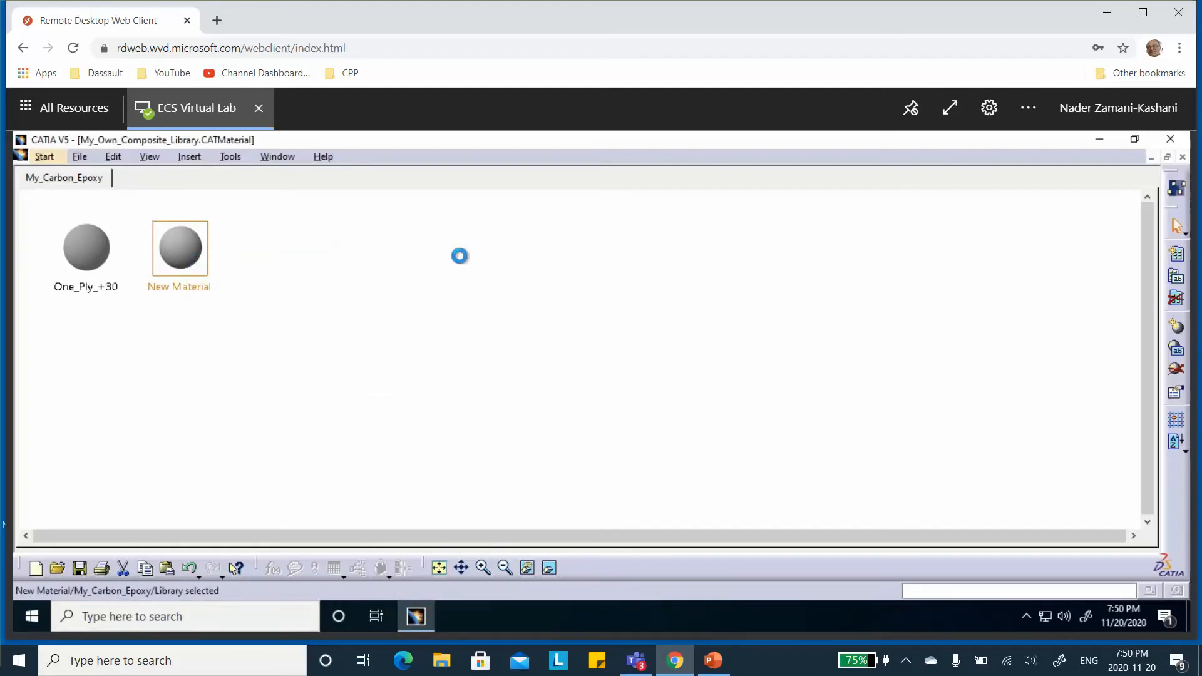
{"action": "left_click", "coordinate": [860, 193]}
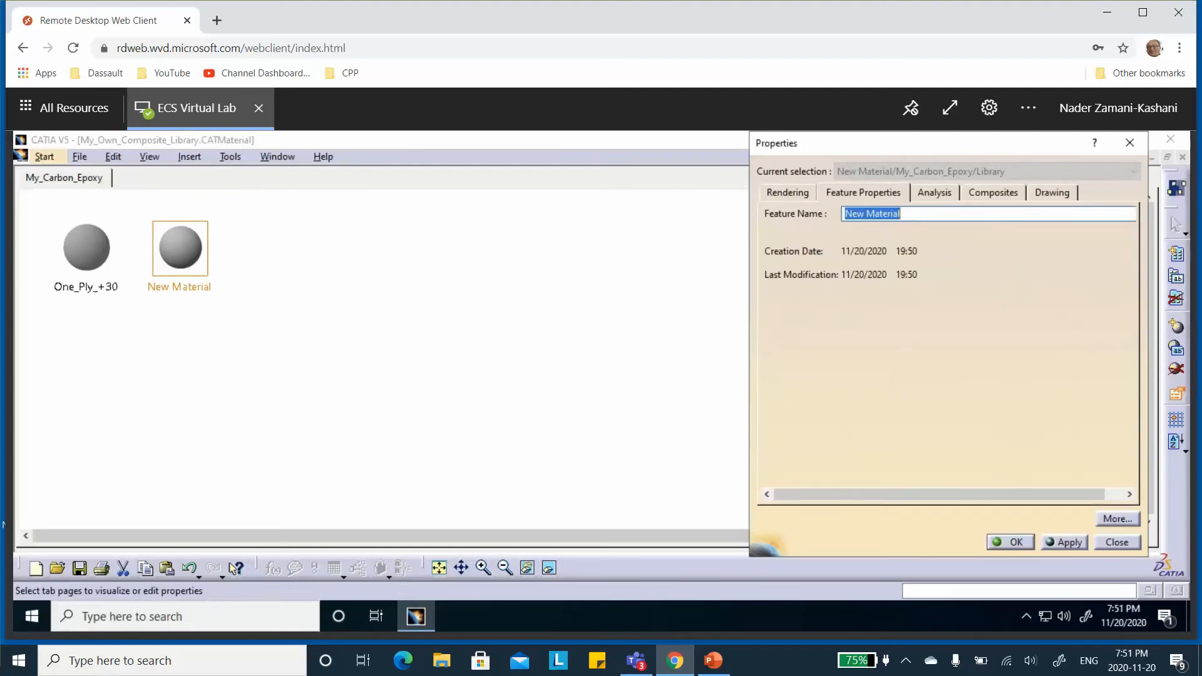
{"action": "type", "text": "Two_Plies_+30_+30"}
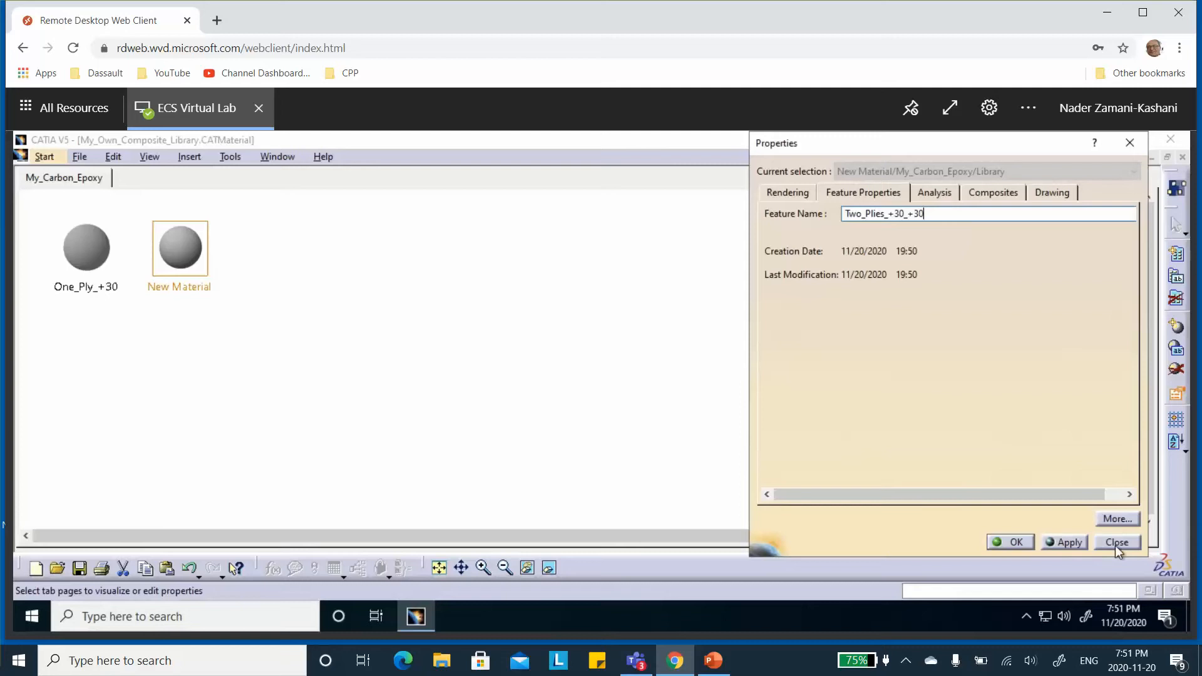
{"action": "left_click", "coordinate": [1071, 542]}
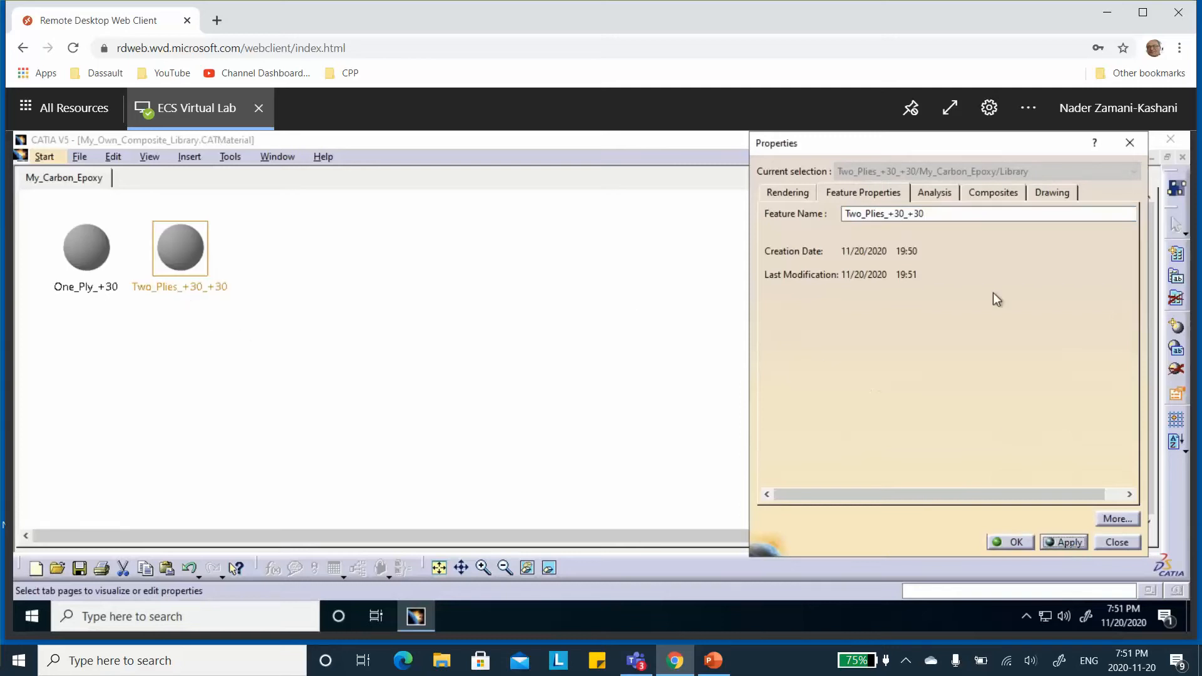
Set the new material's composite properties to a cured thickness of 0.05 in and a uni directional material type
{"action": "left_click", "coordinate": [989, 191]}
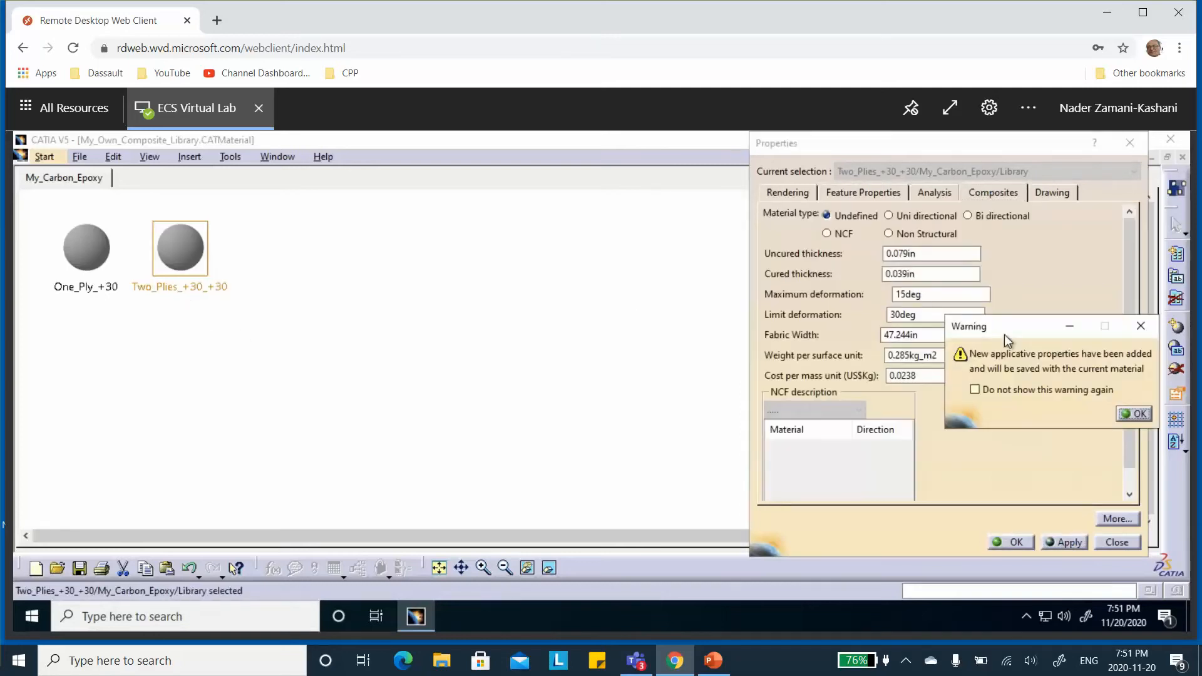
{"action": "left_click", "coordinate": [1136, 414]}
{"action": "left_click", "coordinate": [911, 273]}
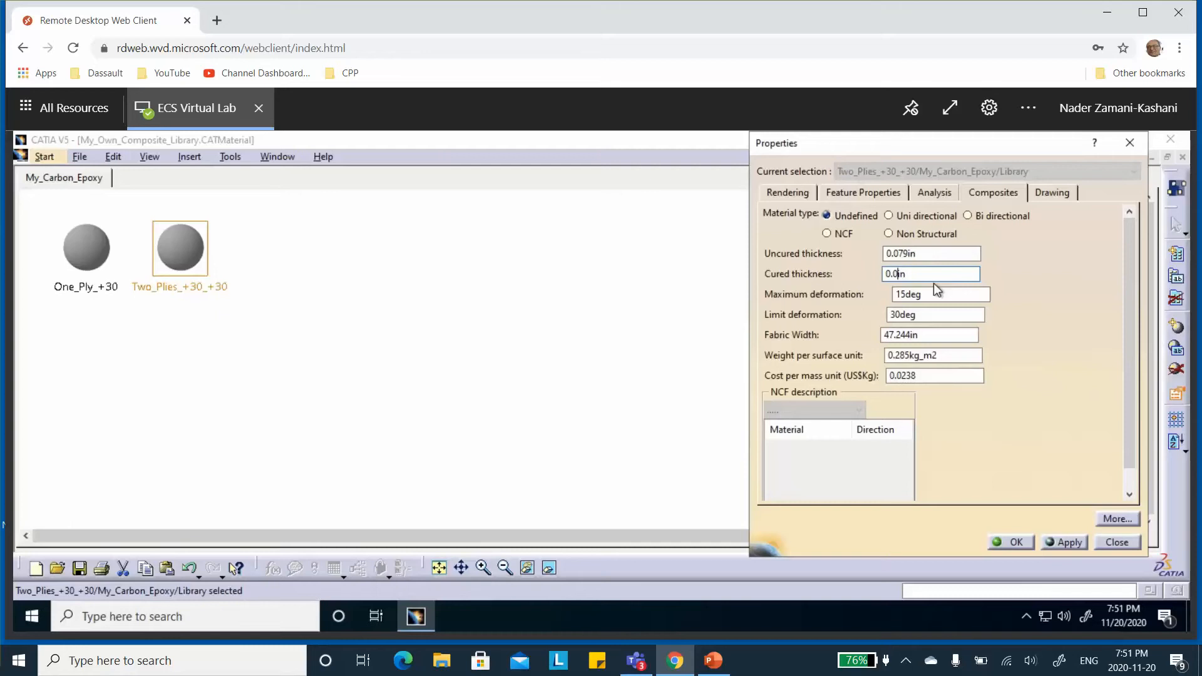
{"action": "type", "text": "5"}
{"action": "left_click", "coordinate": [891, 217]}
Define the new material's analysis type as Orthotropic Material 2D
{"action": "left_click", "coordinate": [927, 191]}
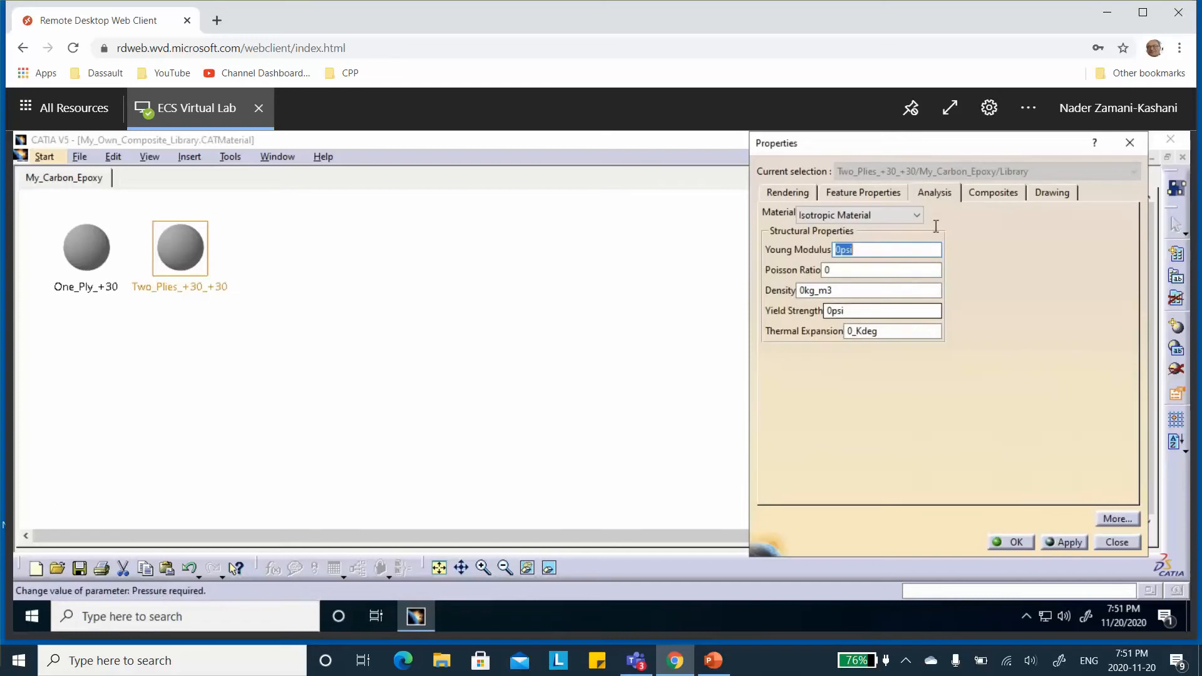
{"action": "left_click", "coordinate": [915, 216]}
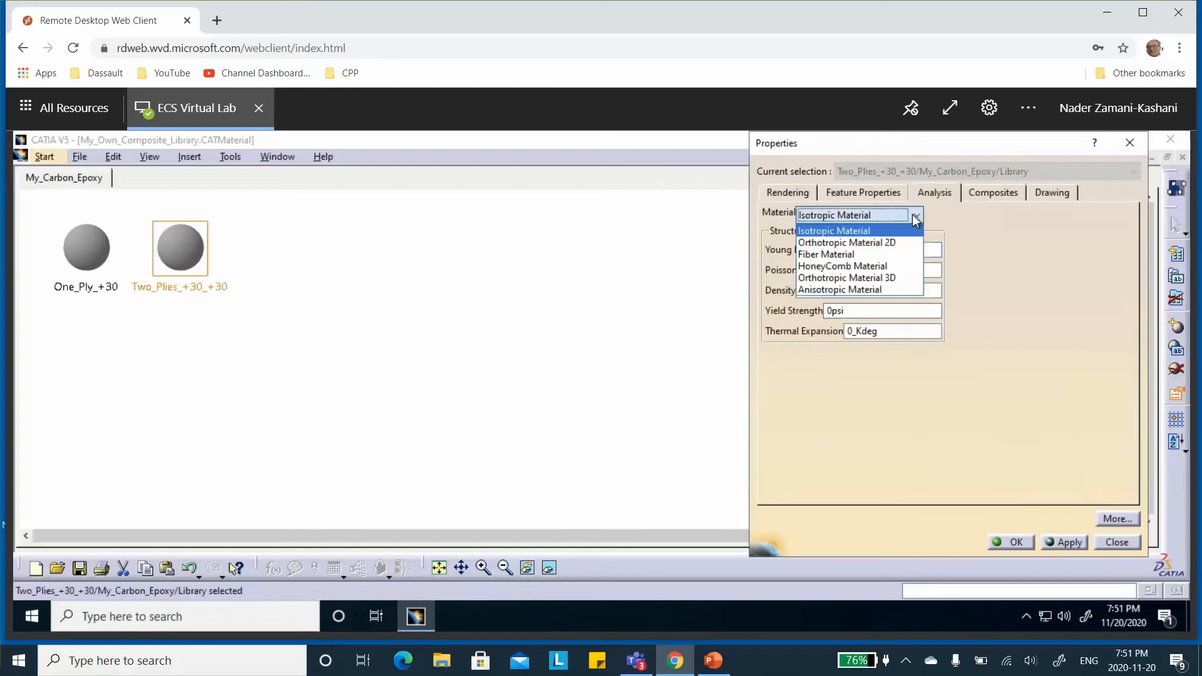
{"action": "left_click", "coordinate": [864, 242]}
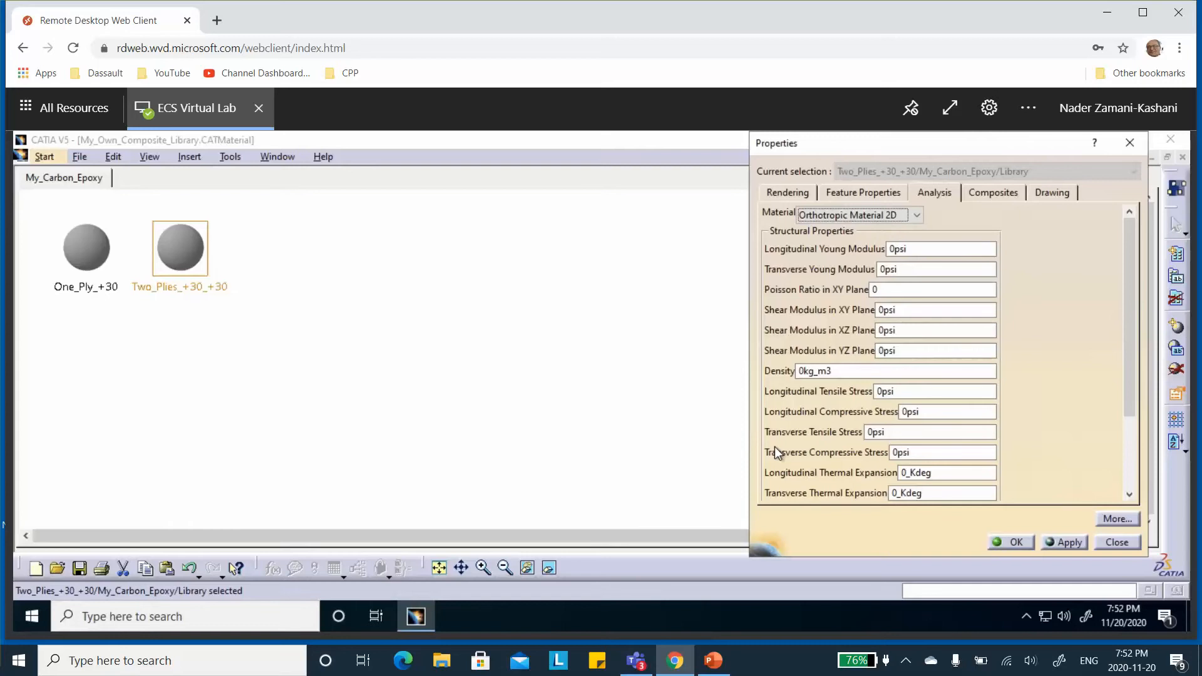
Set the longitudinal Young modulus to 20E6 psi and the transverse Young modulus to 1.2E6 psi
{"action": "left_click", "coordinate": [891, 247]}
{"action": "type", "text": "2"}
{"action": "key", "text": "Right"}
{"action": "type", "text": "E"}
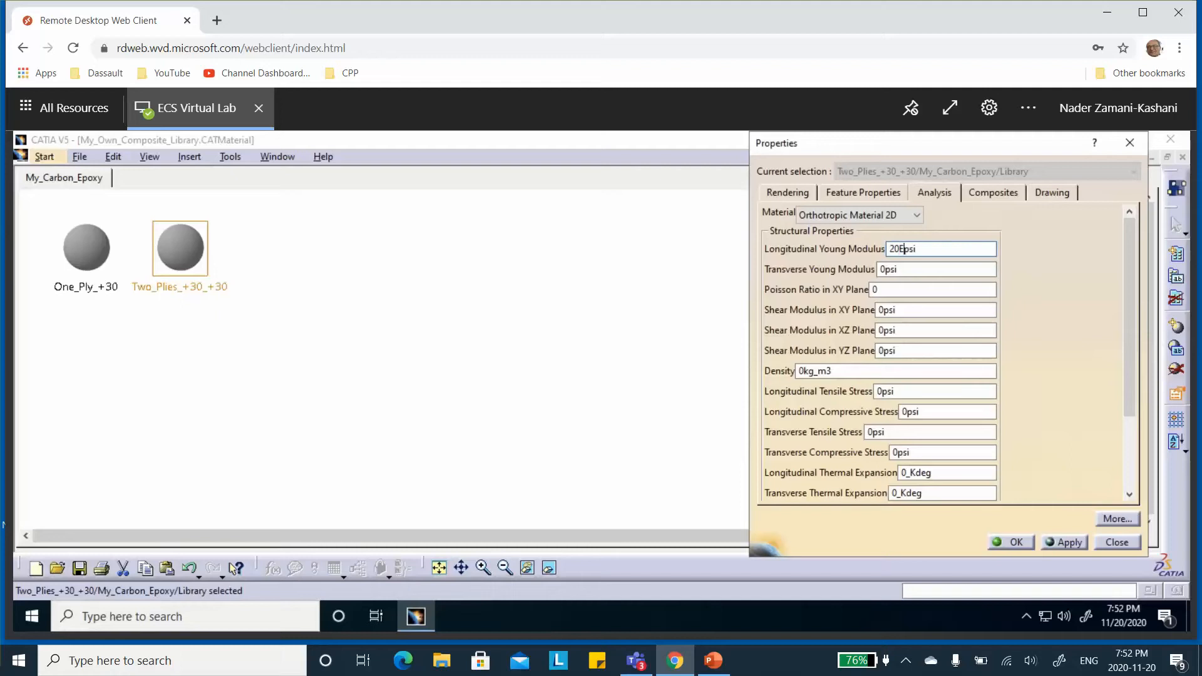
{"action": "type", "text": "6"}
{"action": "left_click", "coordinate": [882, 269]}
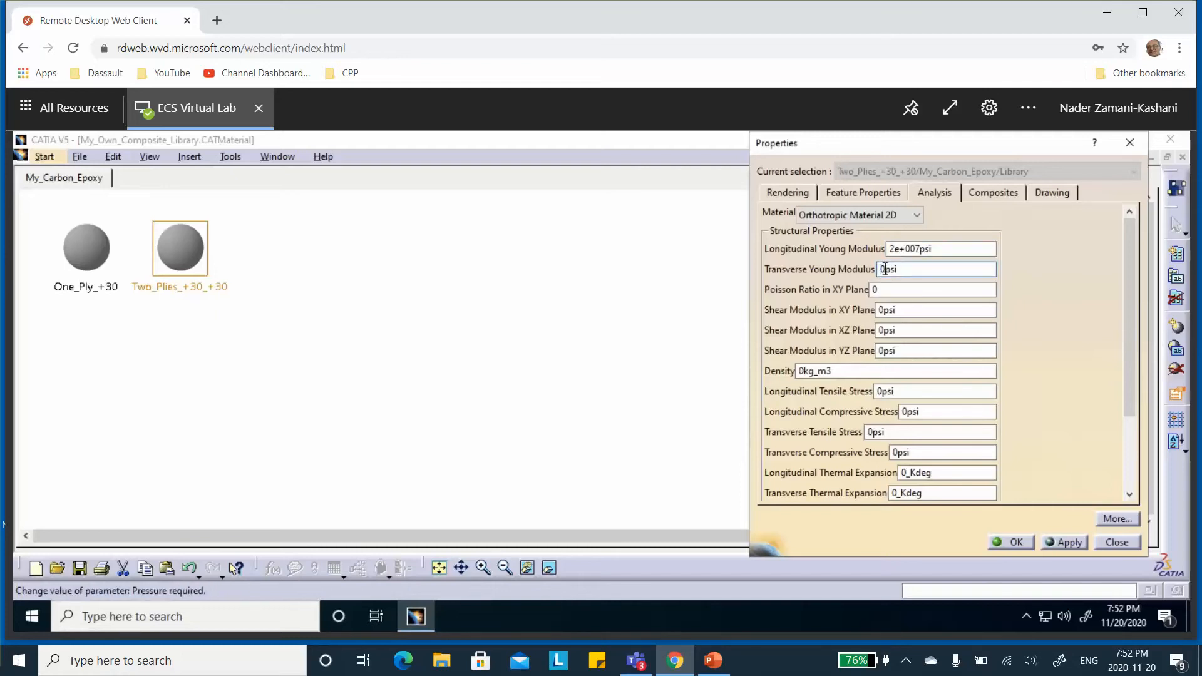
{"action": "key", "text": "BackSpace"}
{"action": "type", "text": "1.2E6"}
Set the XY-plane Poisson ratio to 0.25 and the XY-plane shear modulus to 0.8E6 psi
{"action": "left_click", "coordinate": [898, 289]}
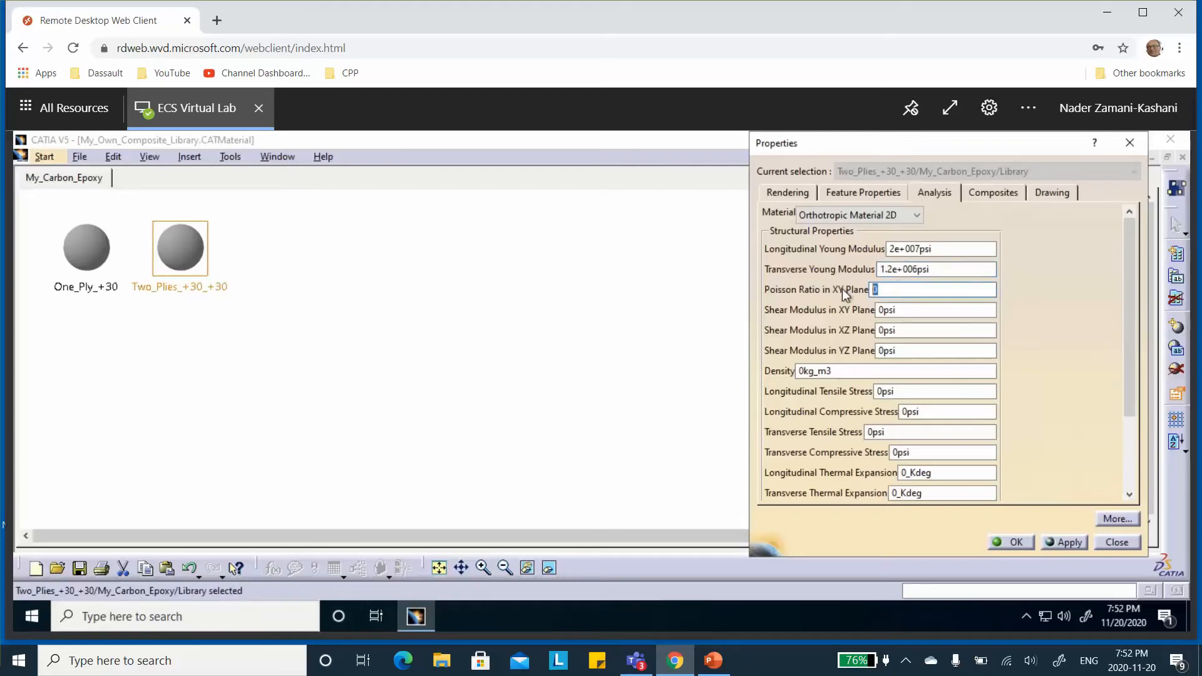
{"action": "type", "text": "0.25"}
{"action": "key", "text": "Tab"}
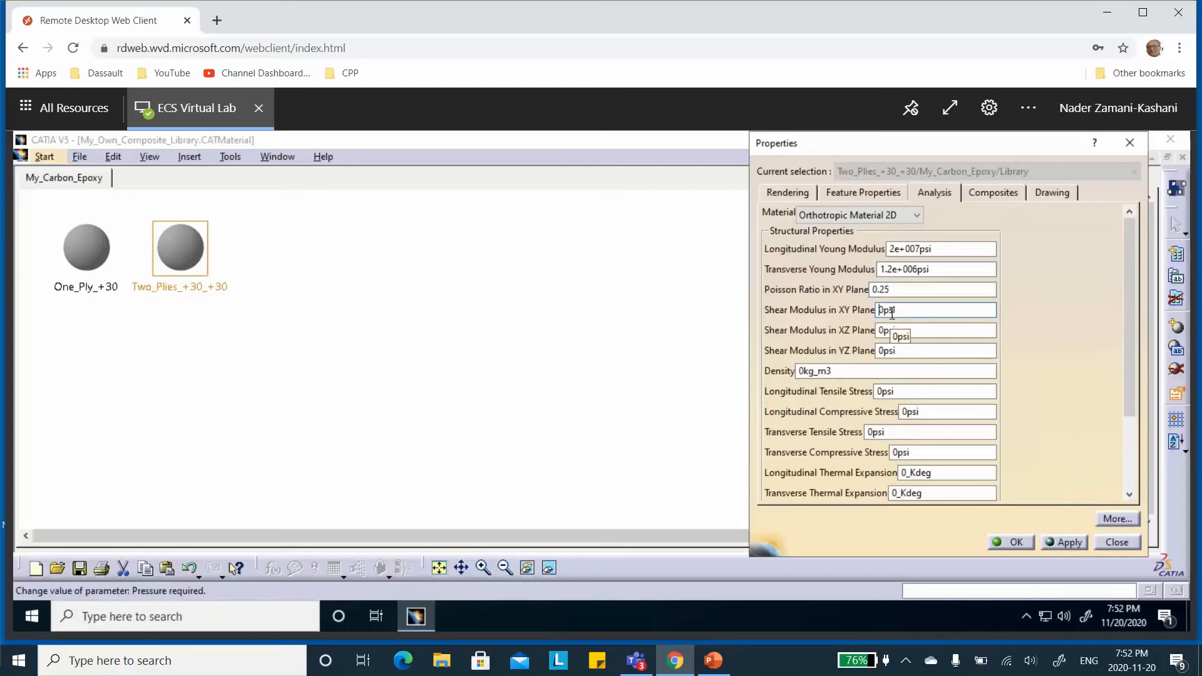
{"action": "key", "text": "Right"}
{"action": "type", "text": ".8E6"}
Set the shear moduli in the XZ and YZ planes to 0.4E6 psi each
{"action": "left_click", "coordinate": [884, 333]}
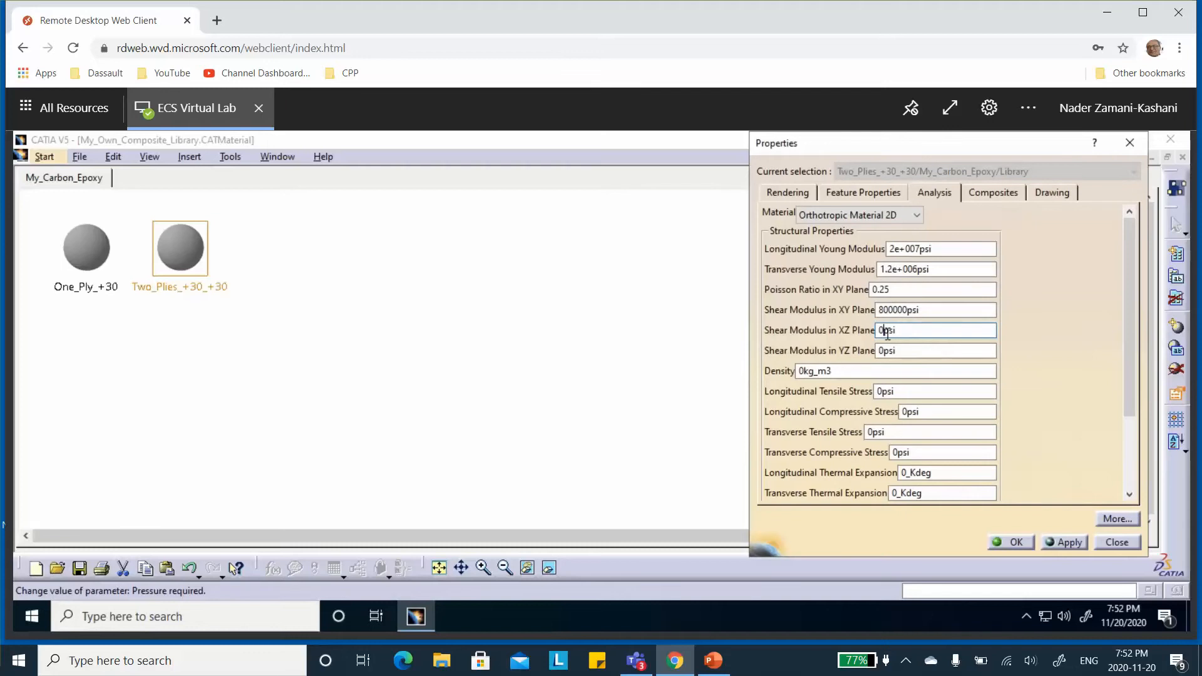
{"action": "type", "text": ".4E6"}
{"action": "left_click", "coordinate": [884, 351]}
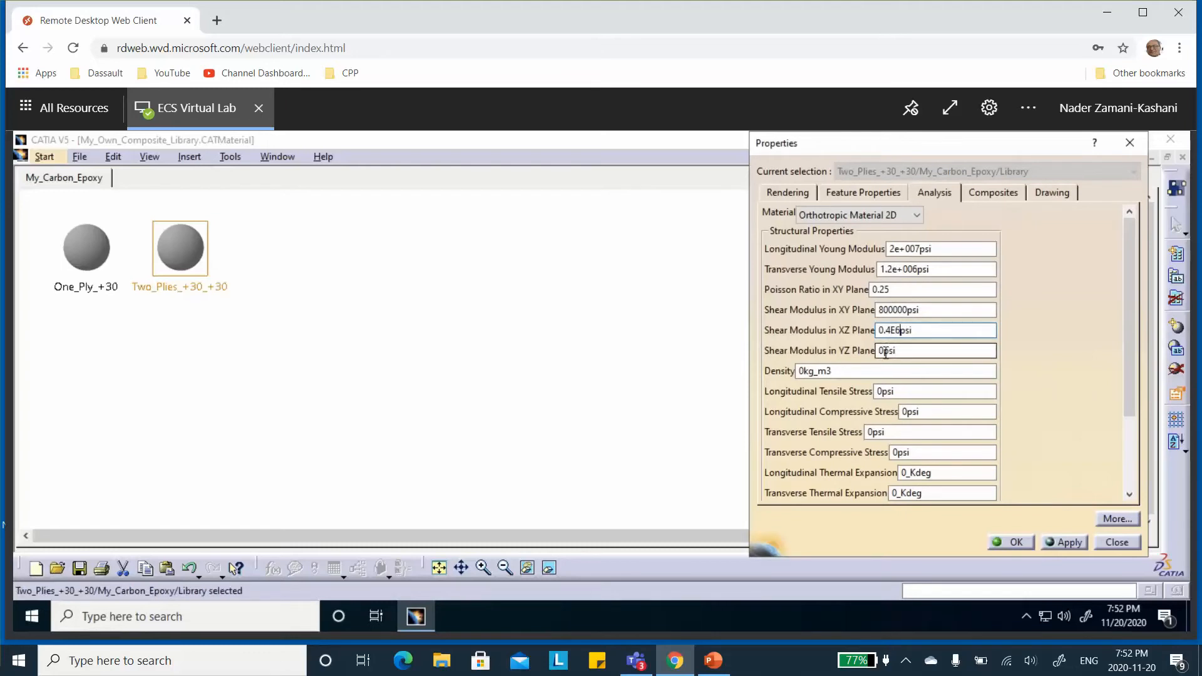
{"action": "type", "text": "."}
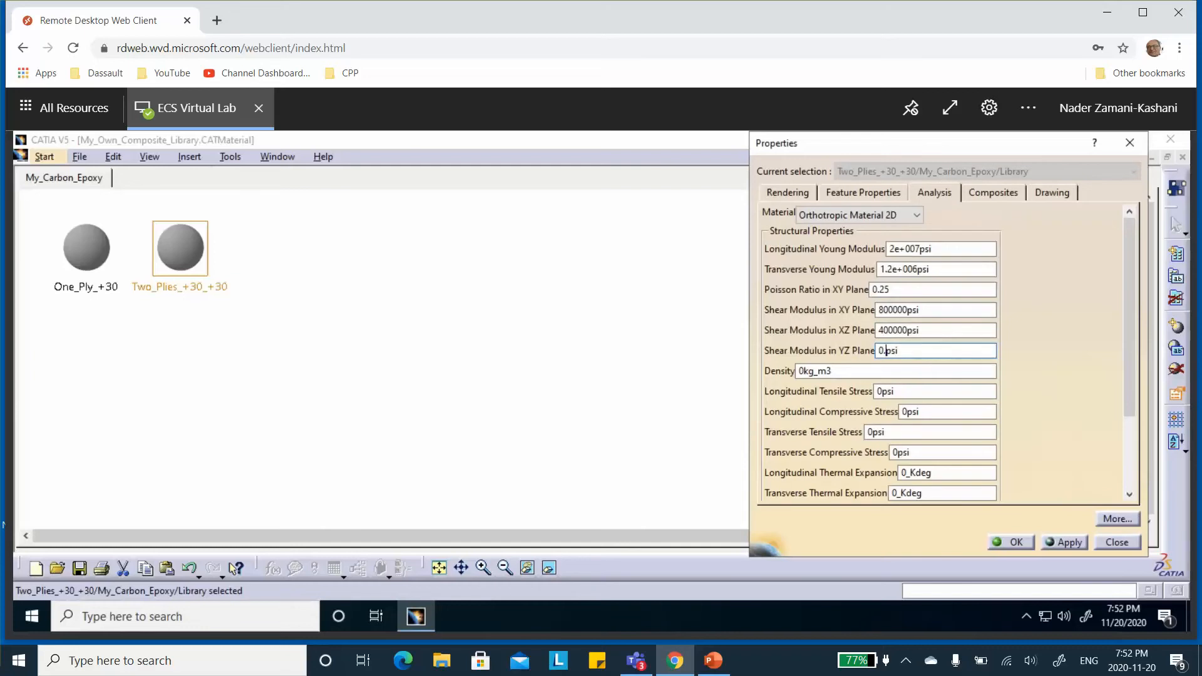
{"action": "type", "text": "4E6"}
{"action": "left_click", "coordinate": [890, 370]}
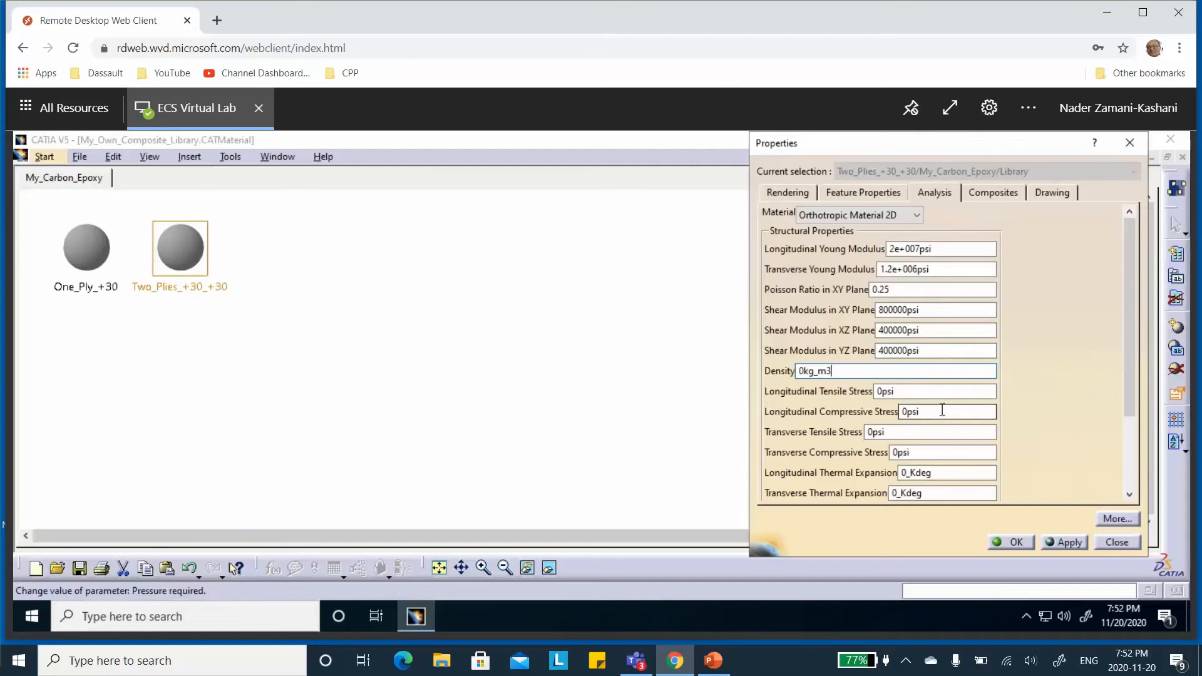
Set the longitudinal tensile stress to 300000 psi and the longitudinal compressive stress to 150000 psi
{"action": "left_click", "coordinate": [882, 392]}
{"action": "key", "text": "Delete"}
{"action": "type", "text": "30000"}
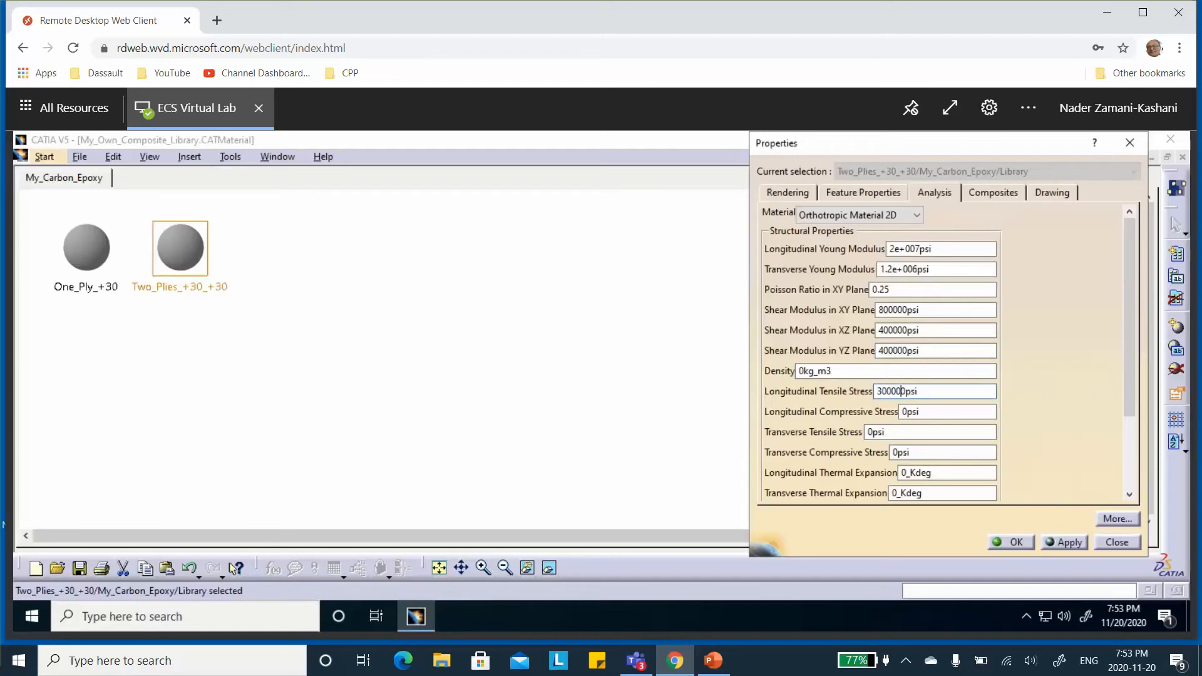
{"action": "left_click", "coordinate": [903, 414]}
{"action": "type", "text": "15000"}
{"action": "left_click", "coordinate": [946, 412]}
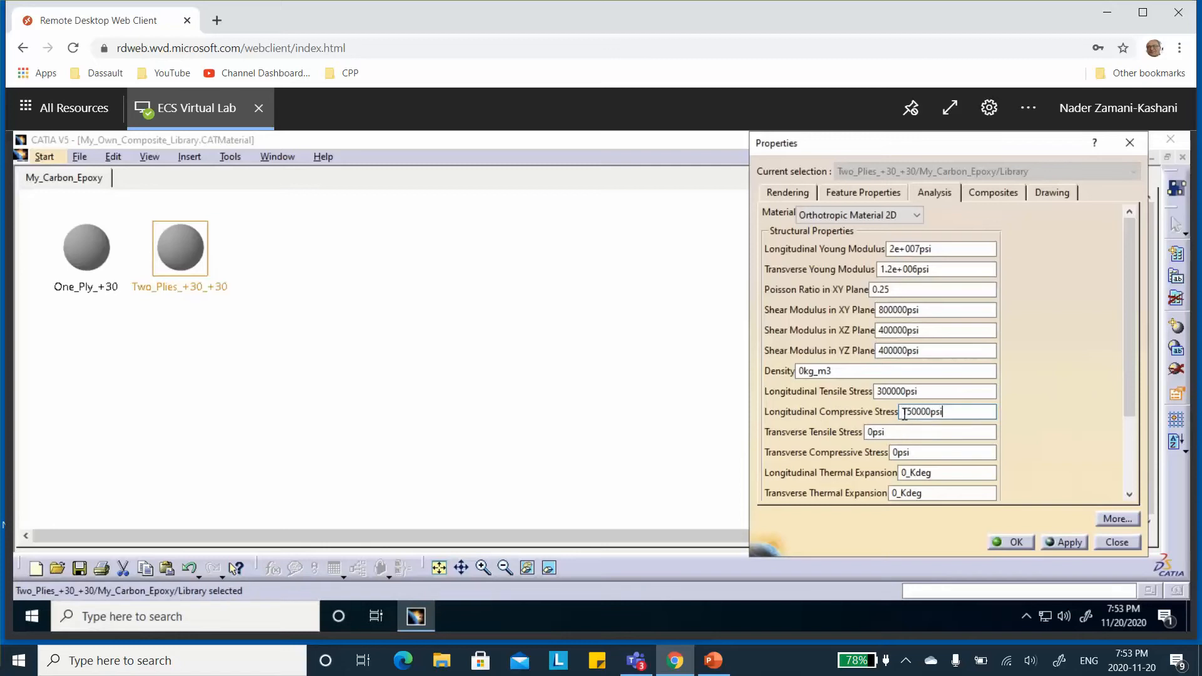
Set the transverse tensile stress to 7000 psi and the transverse compressive stress to 25000 psi
{"action": "left_click", "coordinate": [873, 432]}
{"action": "type", "text": "7000"}
{"action": "left_click", "coordinate": [899, 454]}
{"action": "key", "text": "BackSpace"}
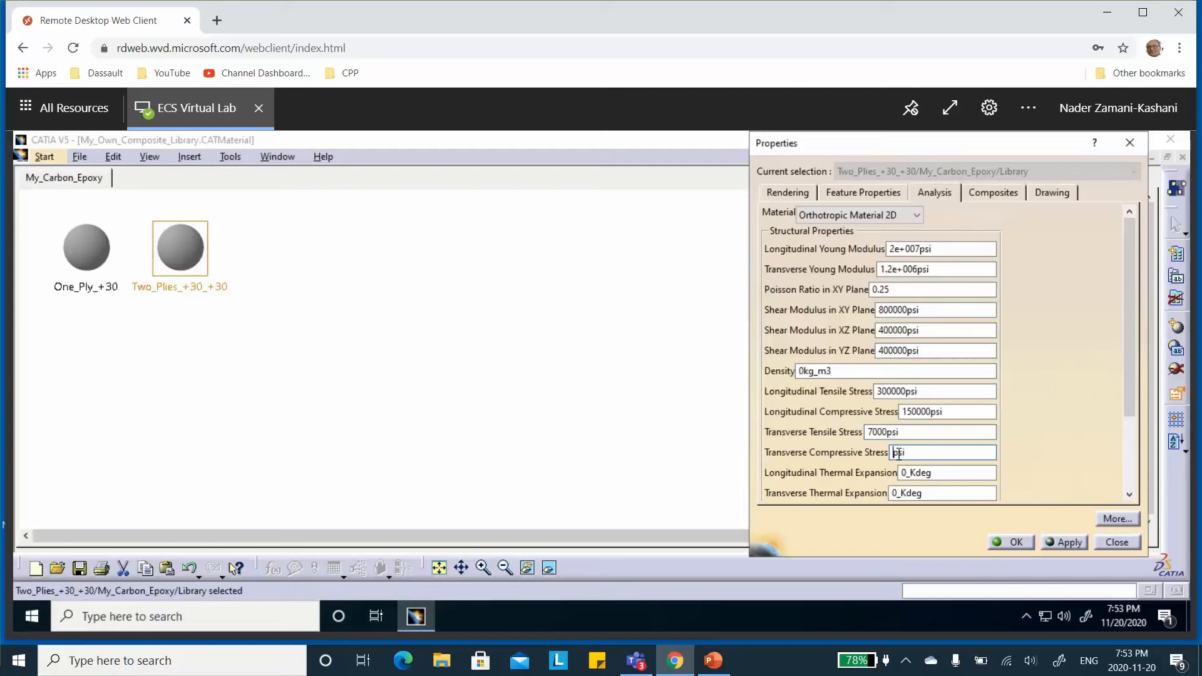
{"action": "type", "text": "25000"}
{"action": "left_click", "coordinate": [917, 493]}
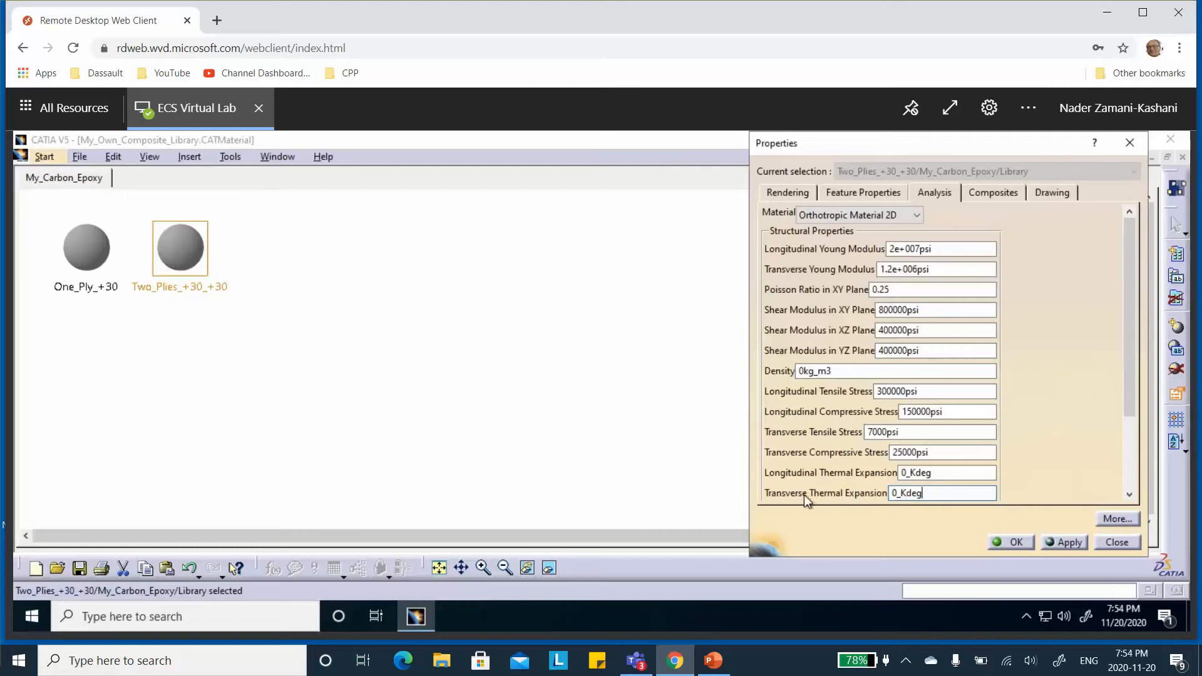
Set the shear stress limit in the XY plane to 14000 psi and accept the material properties
{"action": "left_click_drag", "start_coordinate": [1131, 373], "coordinate": [1133, 441]}
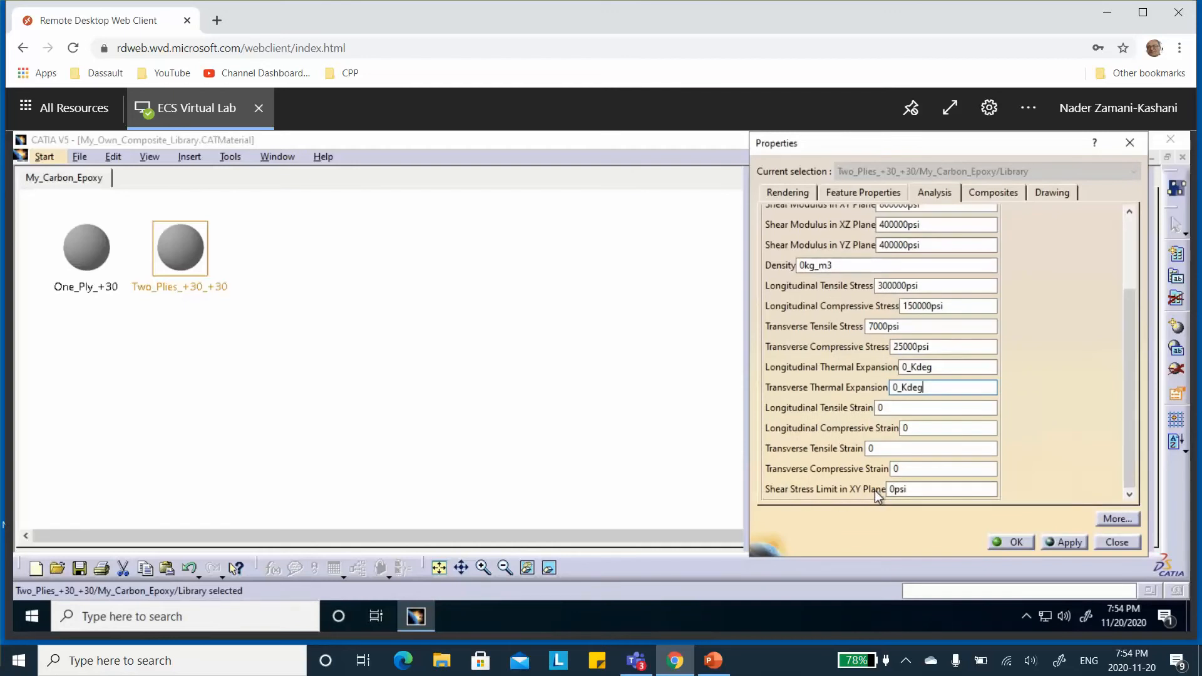
{"action": "left_click", "coordinate": [898, 491]}
{"action": "type", "text": "1400"}
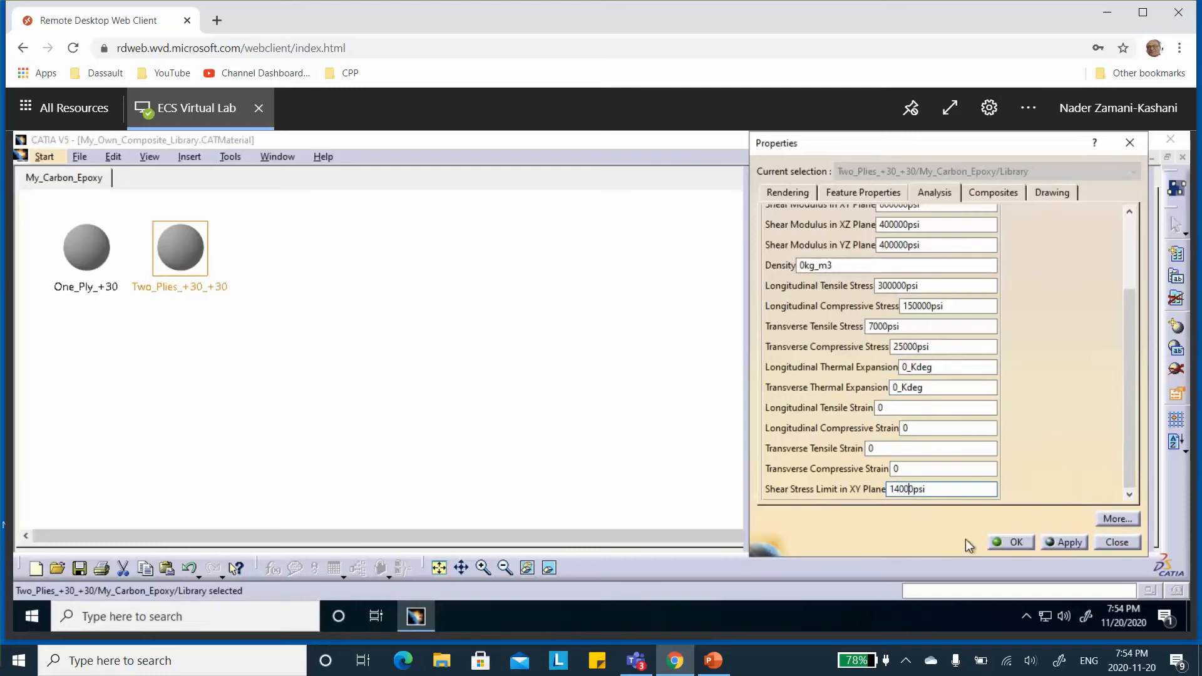
{"action": "left_click", "coordinate": [1010, 542]}
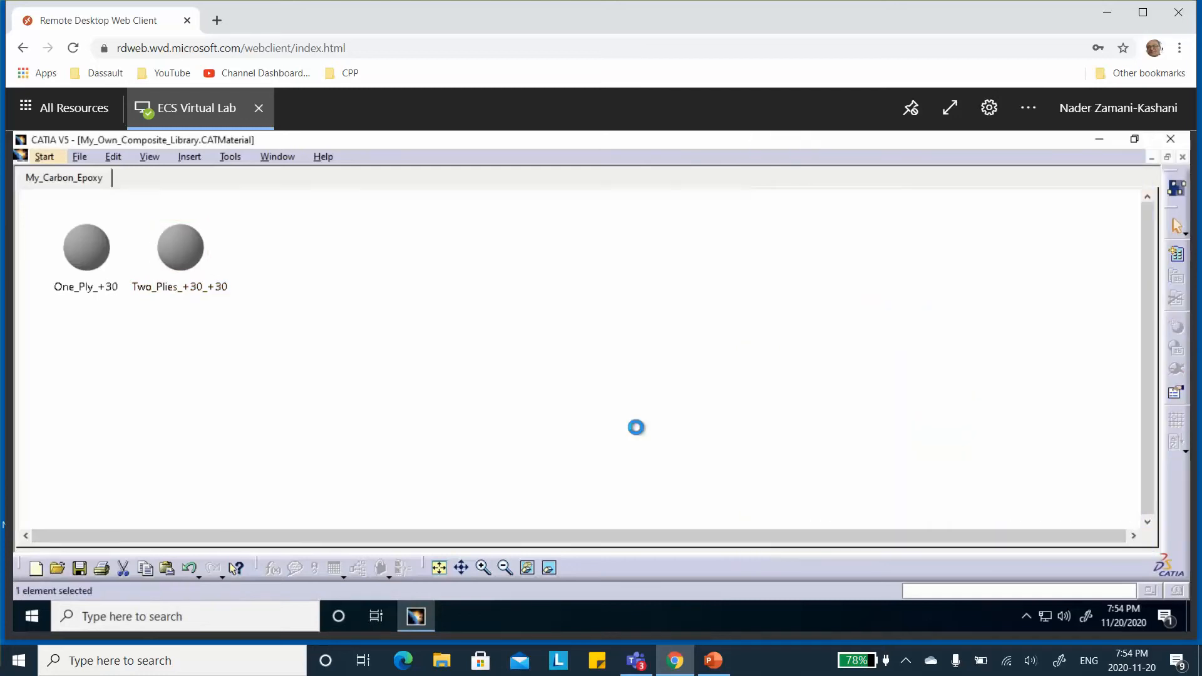
Save the composite material library and close it
{"action": "left_click", "coordinate": [79, 568]}
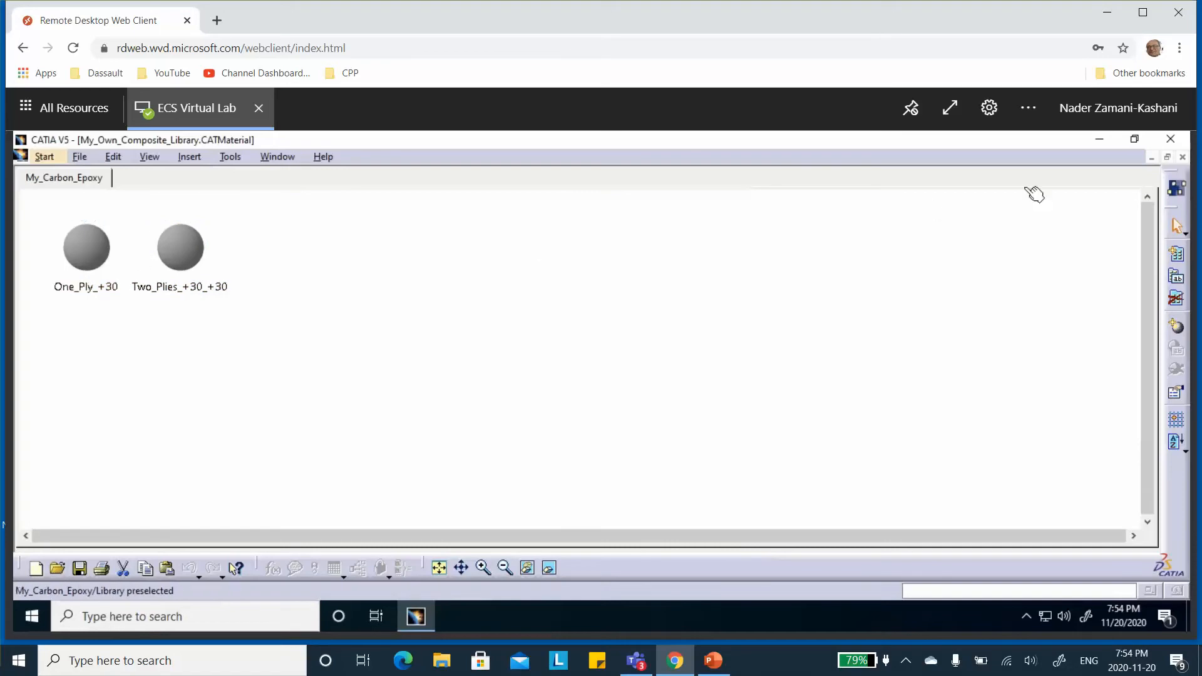
{"action": "left_click", "coordinate": [1182, 158]}
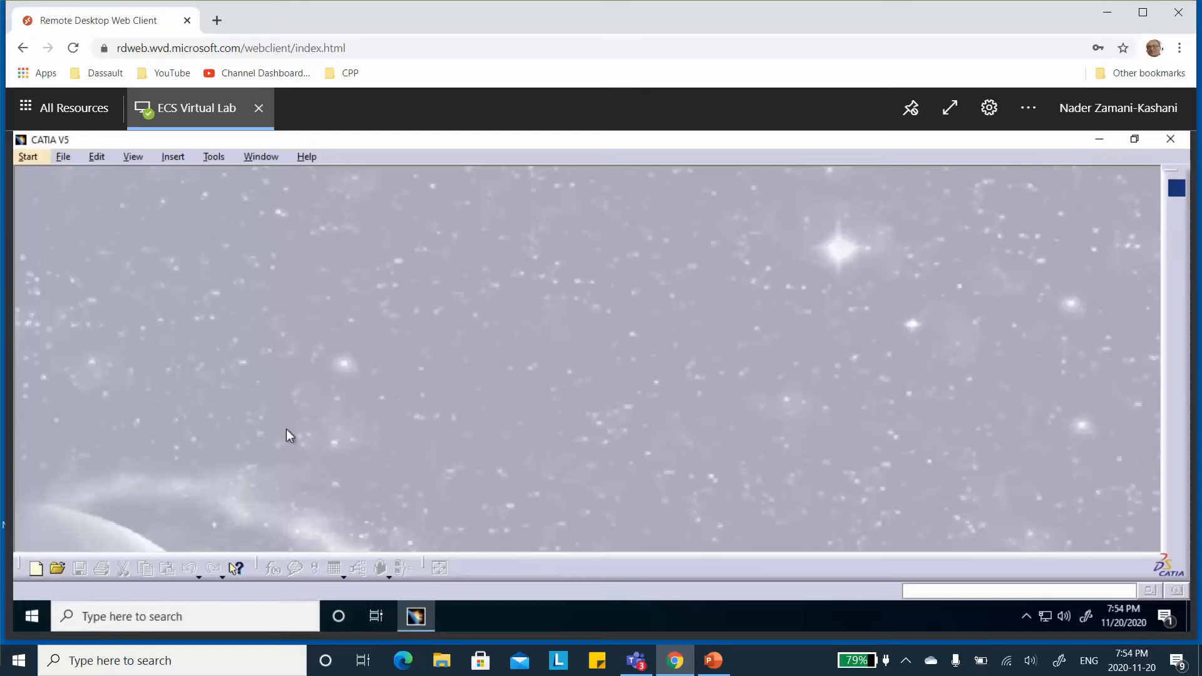
Create a new part document named Two_plies_+30_+30
{"action": "left_click", "coordinate": [35, 568]}
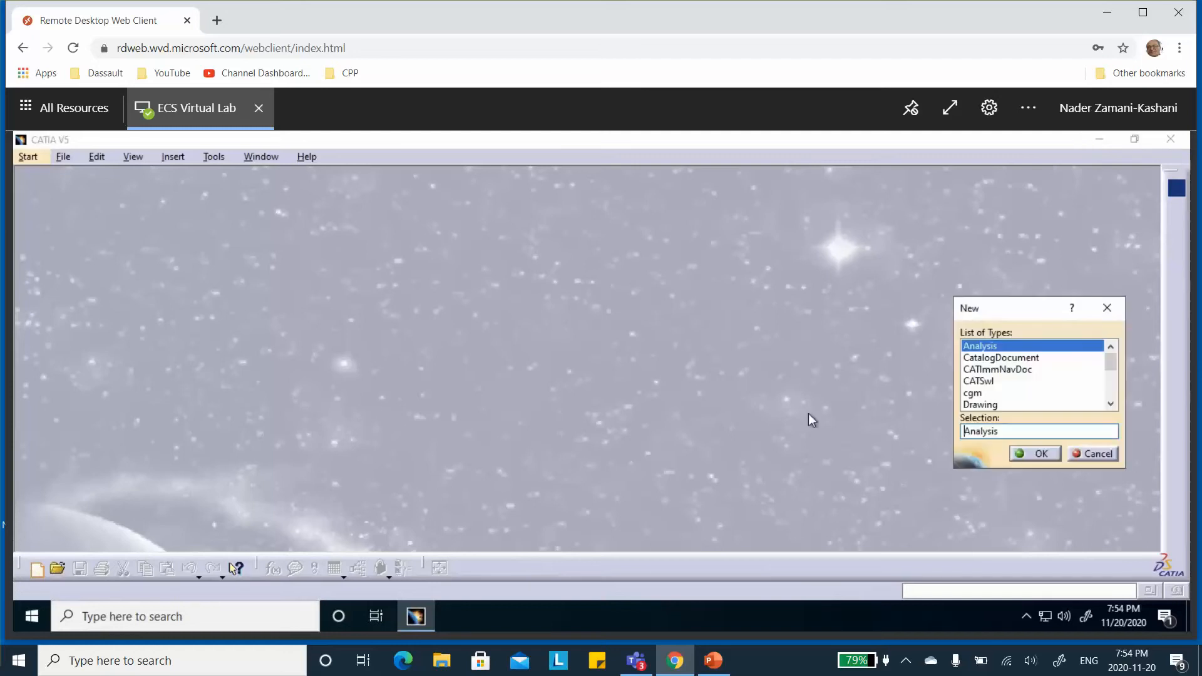
{"action": "scroll", "coordinate": [1114, 395], "scroll_direction": "down", "scroll_amount": 3}
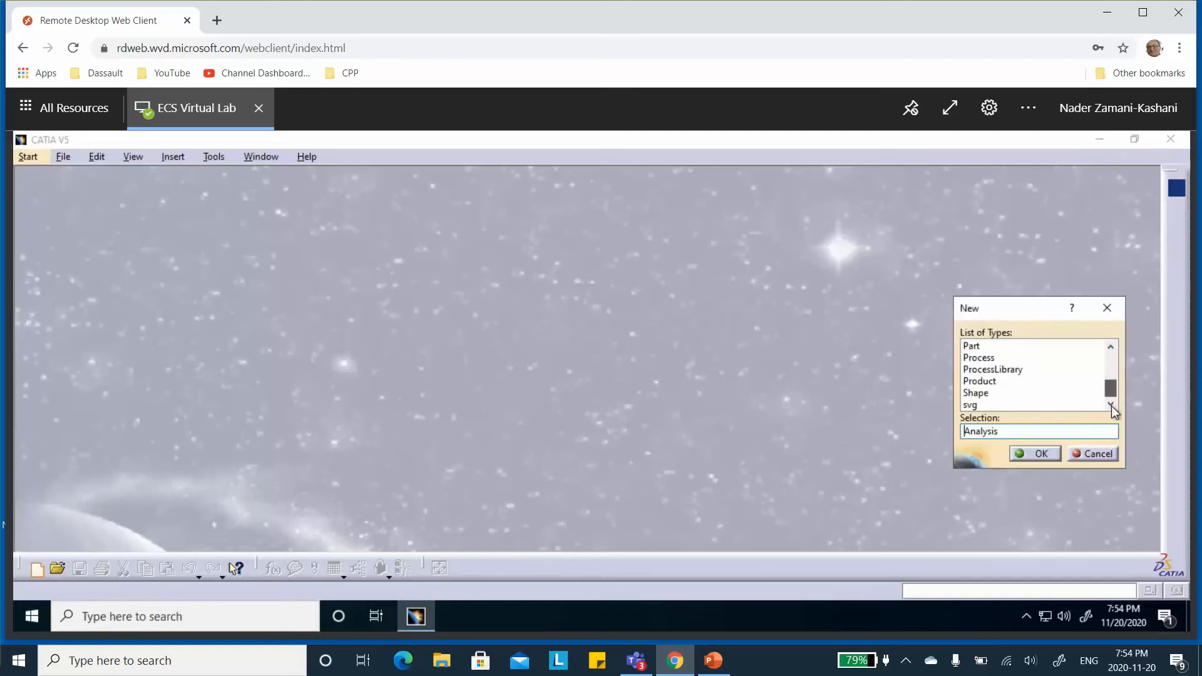
{"action": "left_click", "coordinate": [971, 346]}
{"action": "left_click", "coordinate": [1040, 454]}
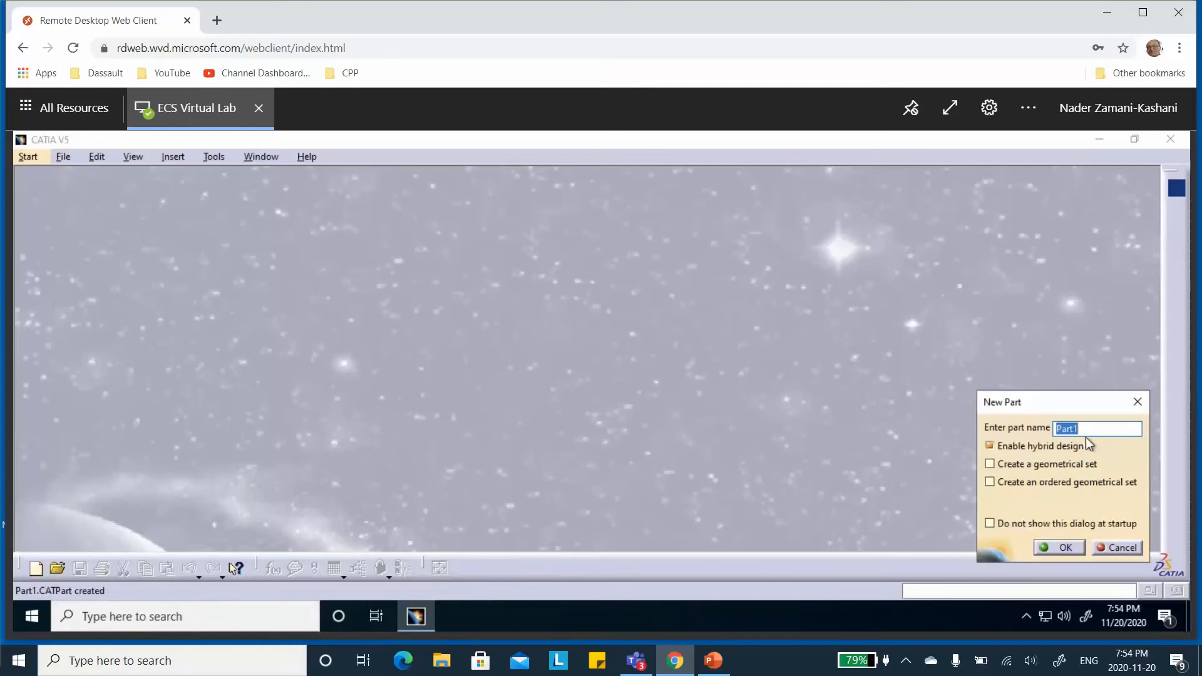
{"action": "type", "text": "Two_plies_+30_+30"}
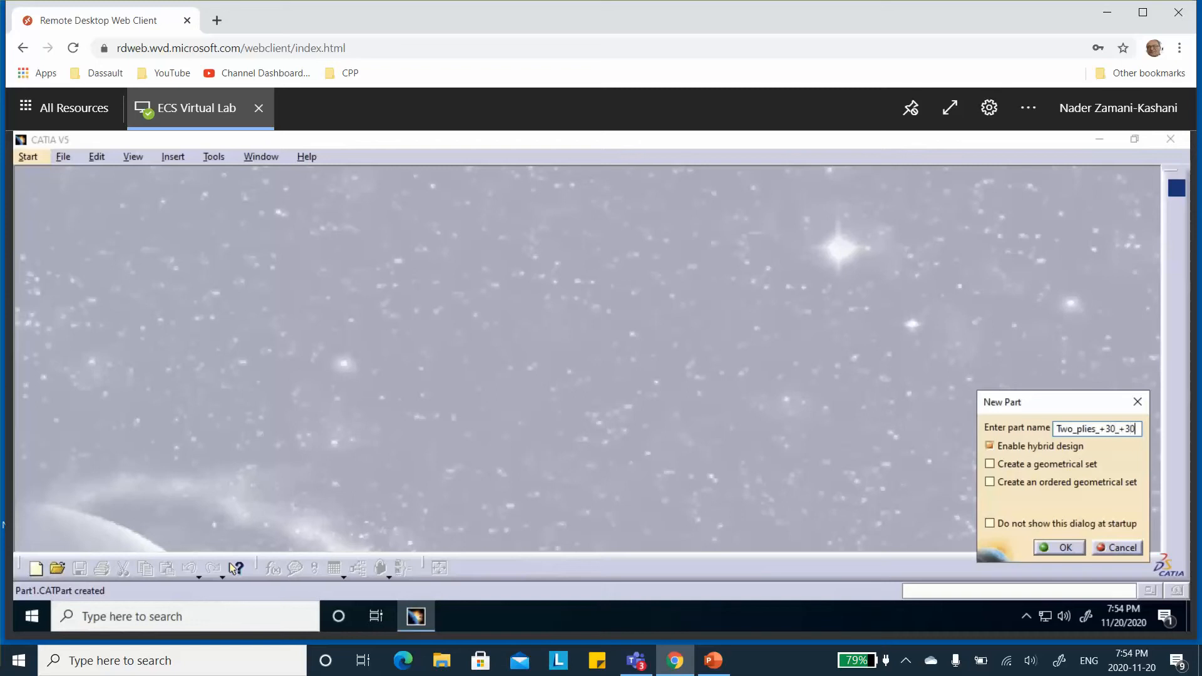
{"action": "left_click", "coordinate": [1062, 549]}
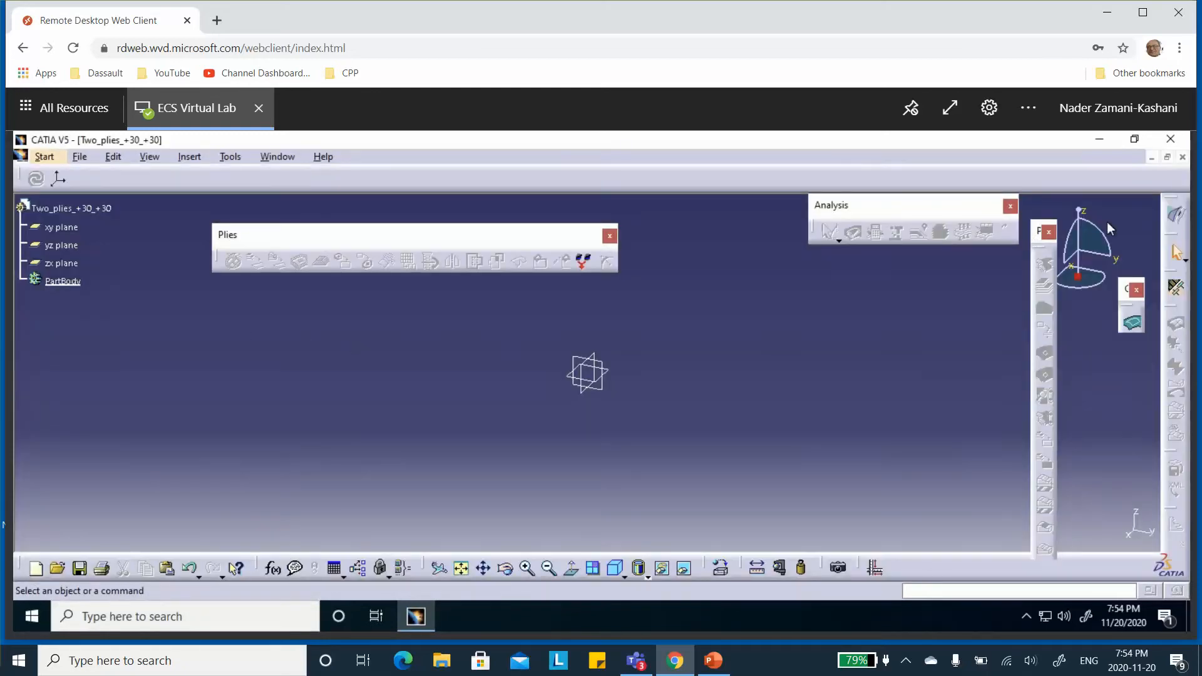
Dock the floating Plies toolbar and switch to the Generative Shape Design workbench
{"action": "left_click_drag", "start_coordinate": [498, 236], "coordinate": [513, 180]}
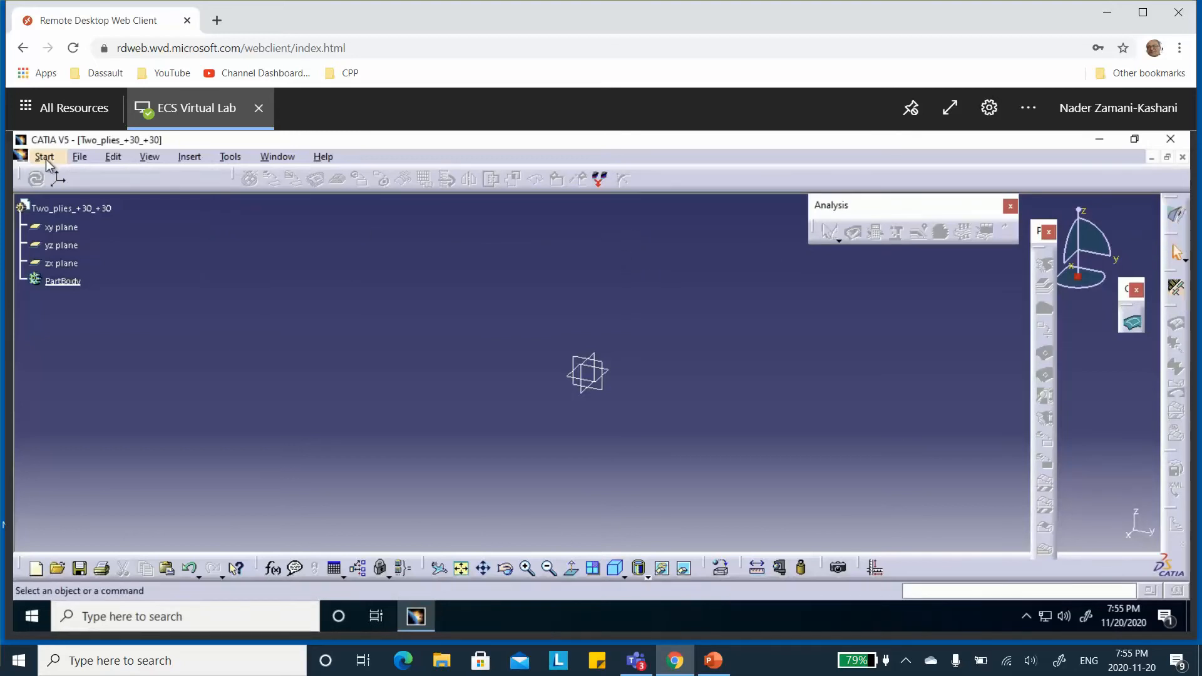
{"action": "left_click", "coordinate": [46, 157]}
{"action": "mouse_move", "coordinate": [96, 218]}
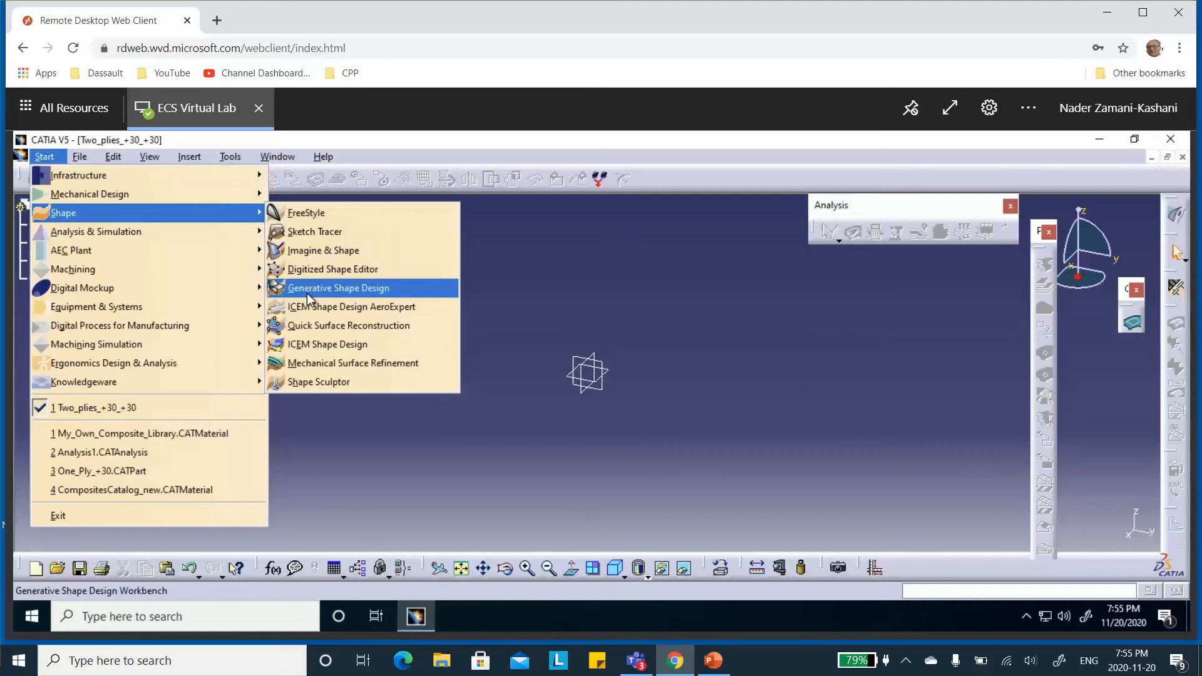
{"action": "mouse_move", "coordinate": [232, 195]}
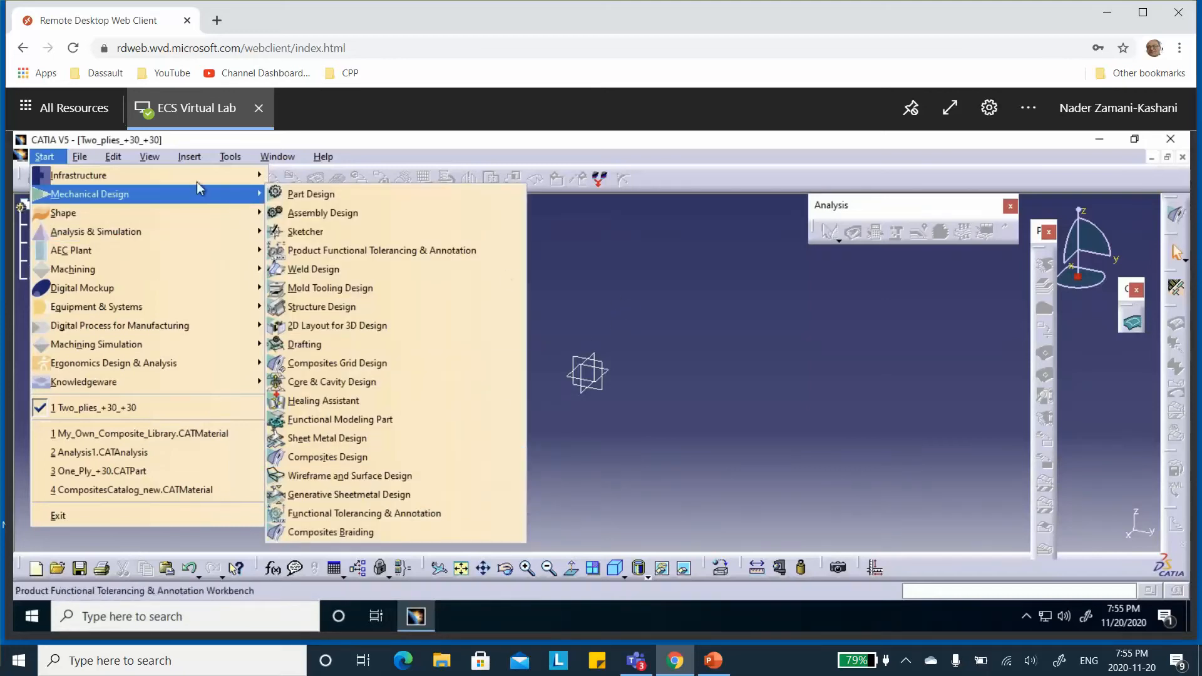
{"action": "mouse_move", "coordinate": [255, 221]}
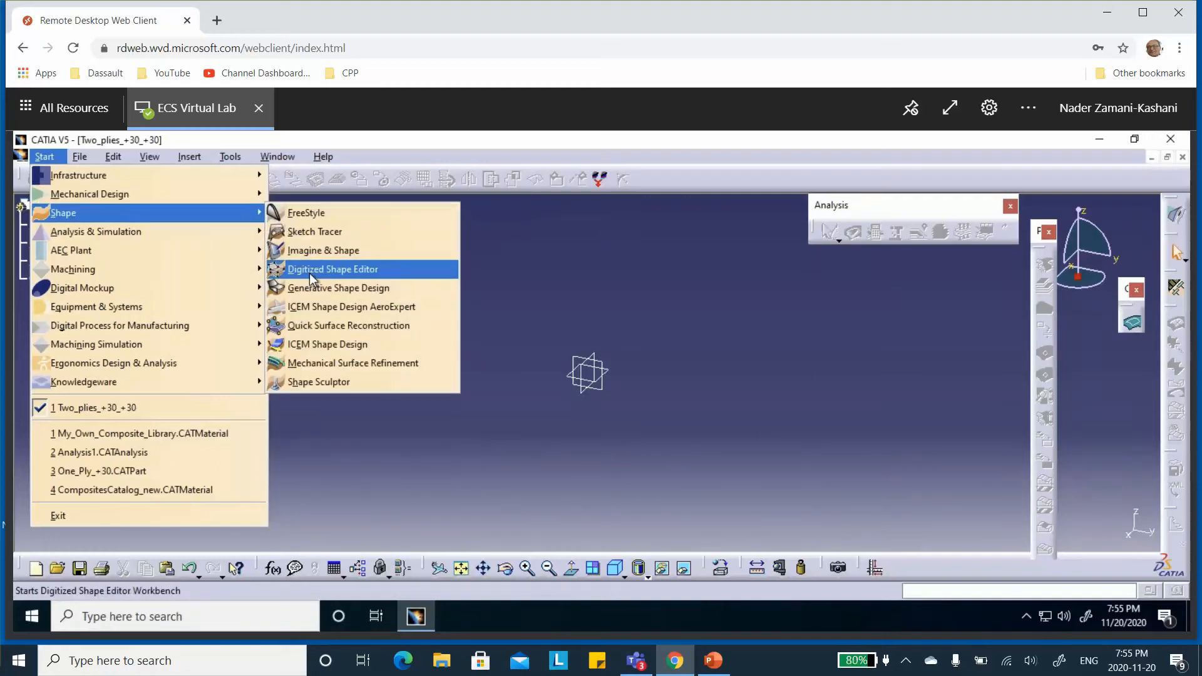
{"action": "left_click", "coordinate": [350, 292]}
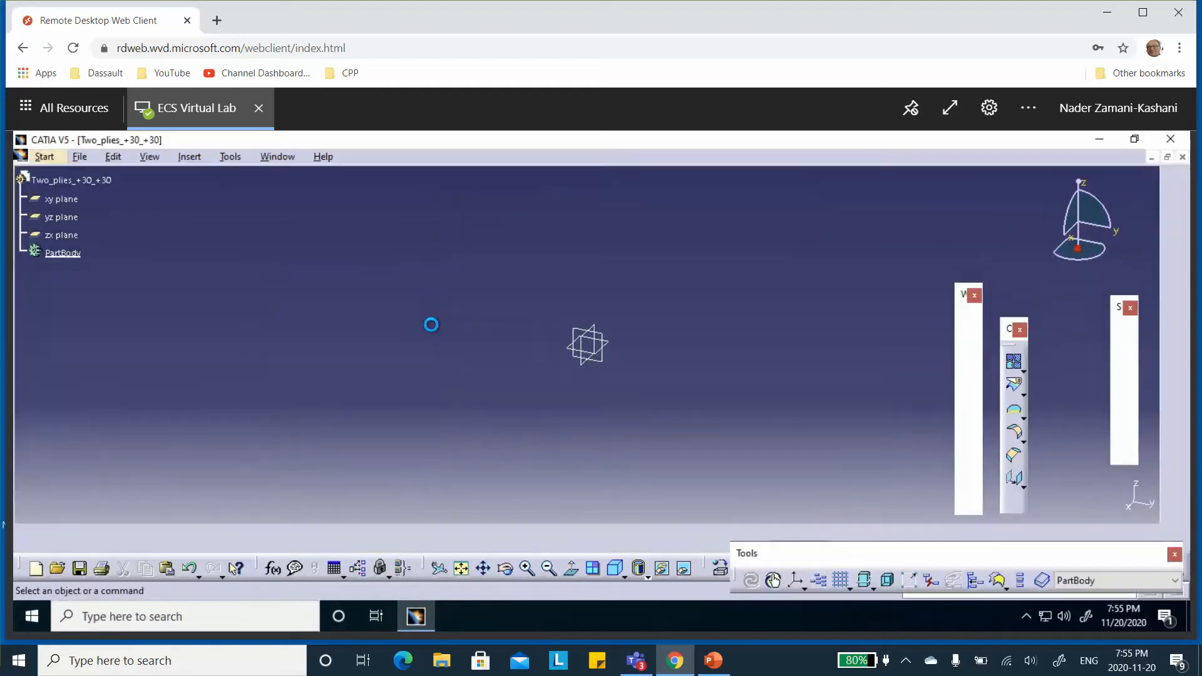
Sketch a rectangle on the xy plane with one corner at the origin, about 7.5 in wide and 1.4 in high
{"action": "left_click", "coordinate": [611, 358]}
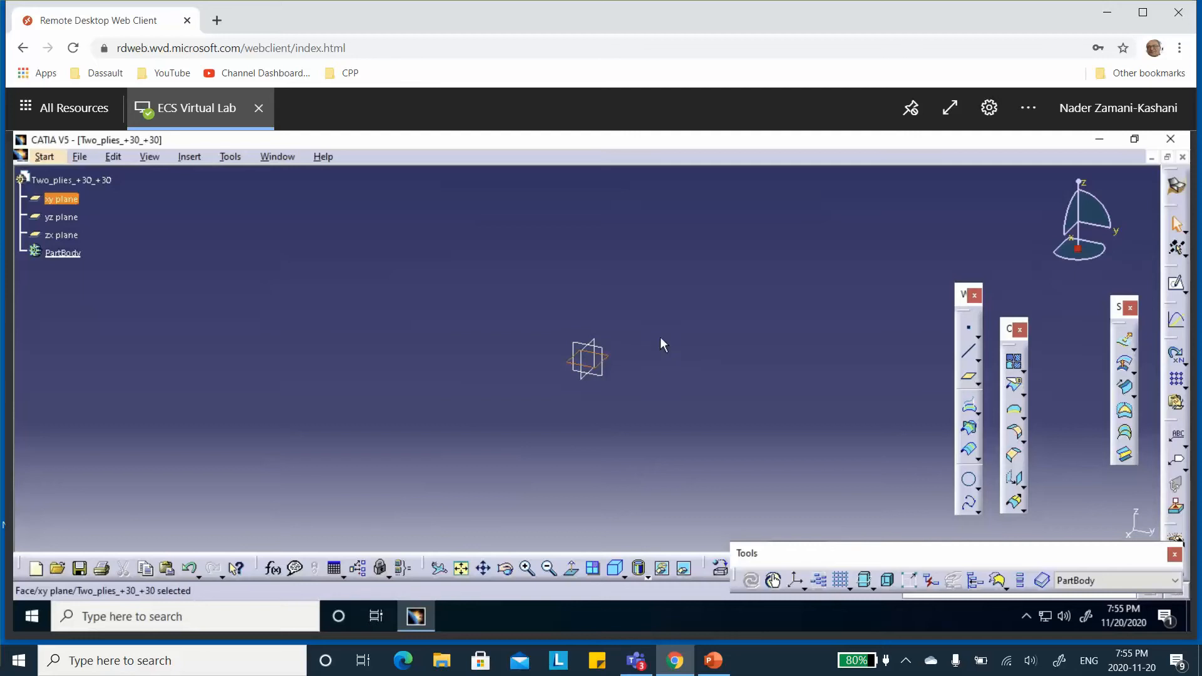
{"action": "left_click", "coordinate": [1176, 283]}
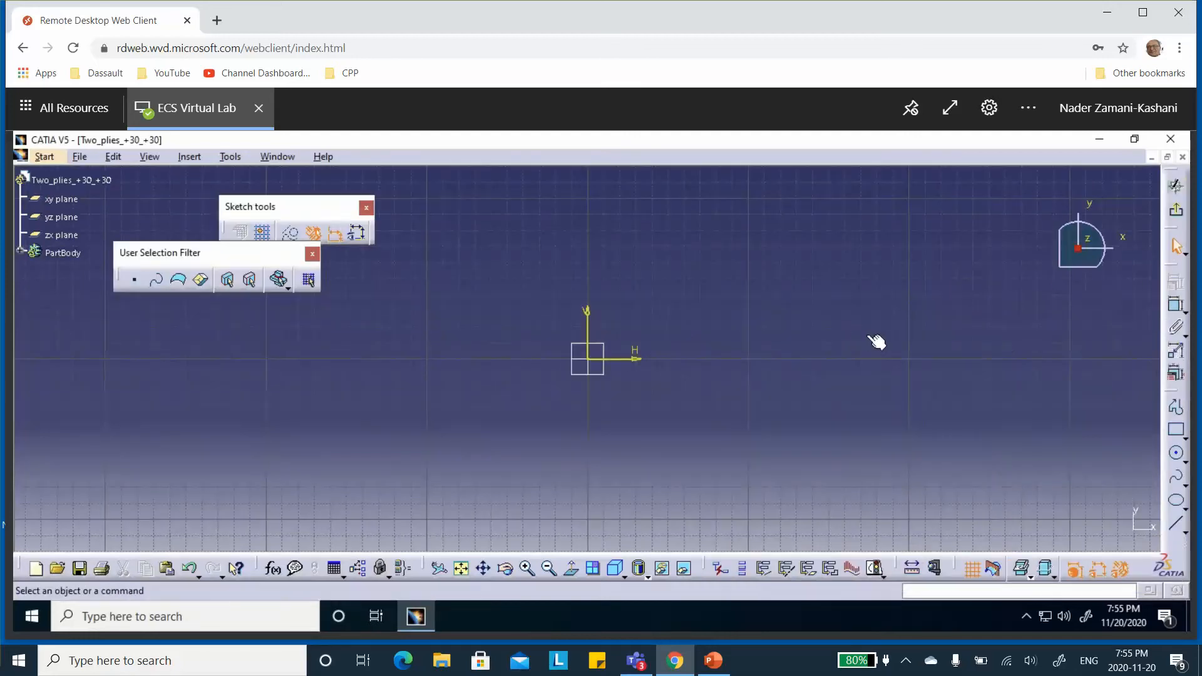
{"action": "left_click", "coordinate": [1175, 435]}
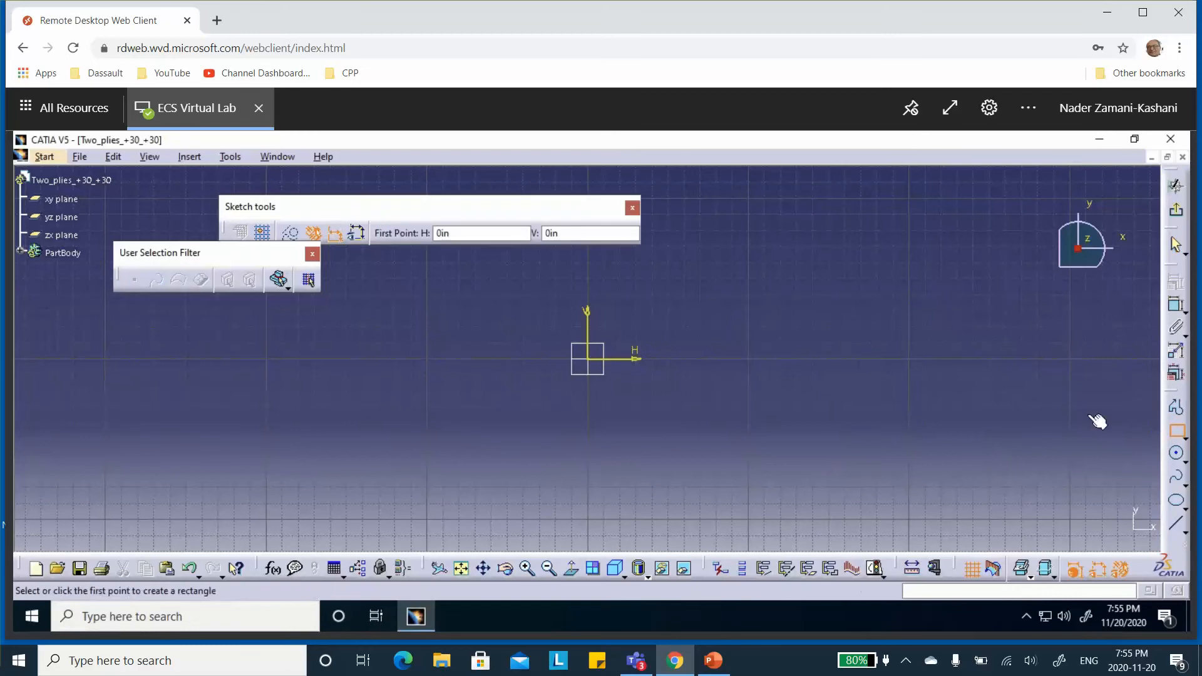
{"action": "left_click", "coordinate": [605, 345]}
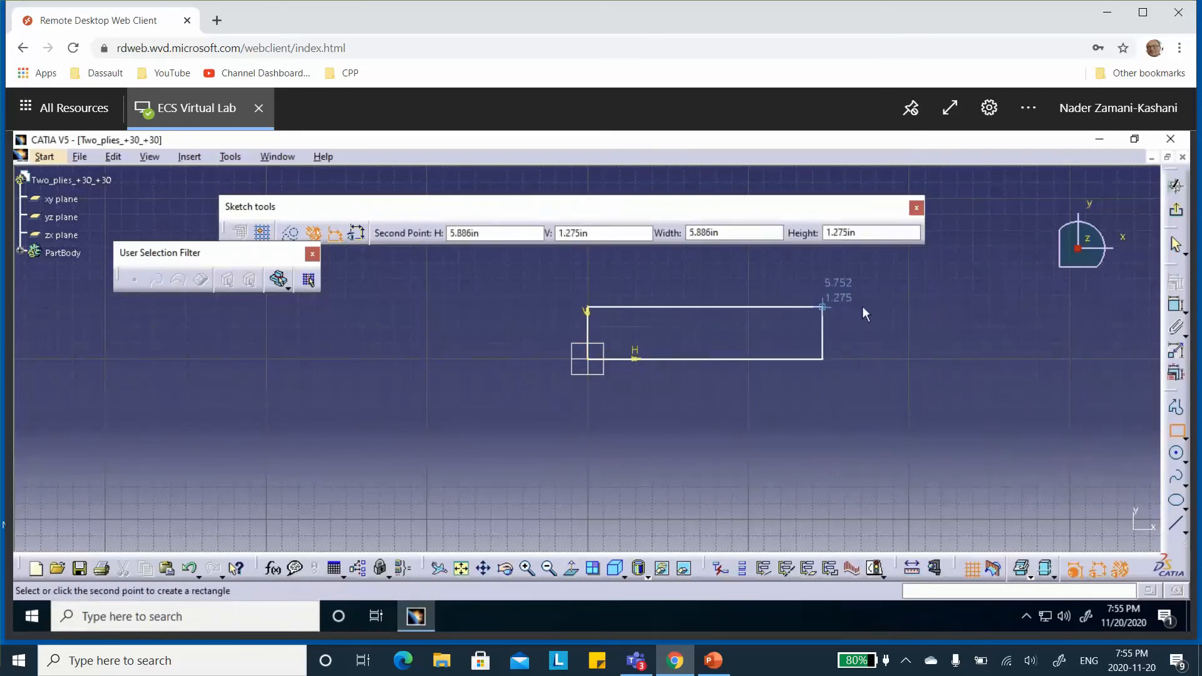
{"action": "left_click", "coordinate": [894, 301]}
Dimension the rectangle's upper horizontal edge and set its length to 4 in
{"action": "left_click", "coordinate": [1175, 308]}
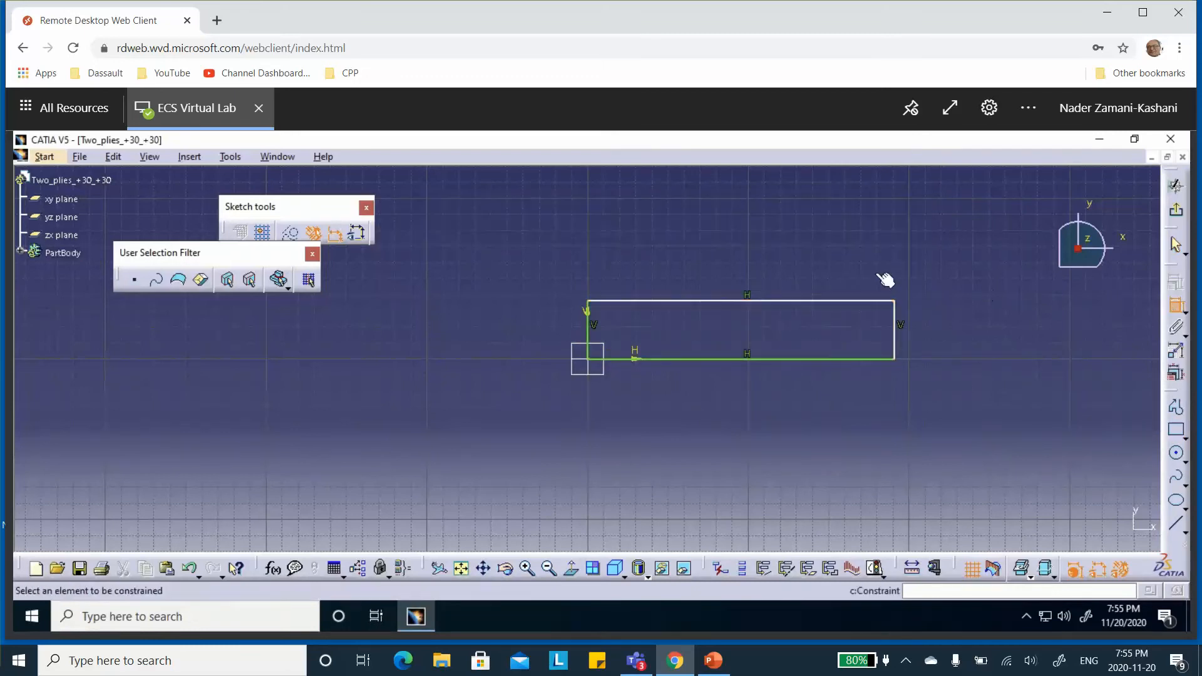
{"action": "left_click", "coordinate": [848, 301]}
{"action": "left_click", "coordinate": [828, 272]}
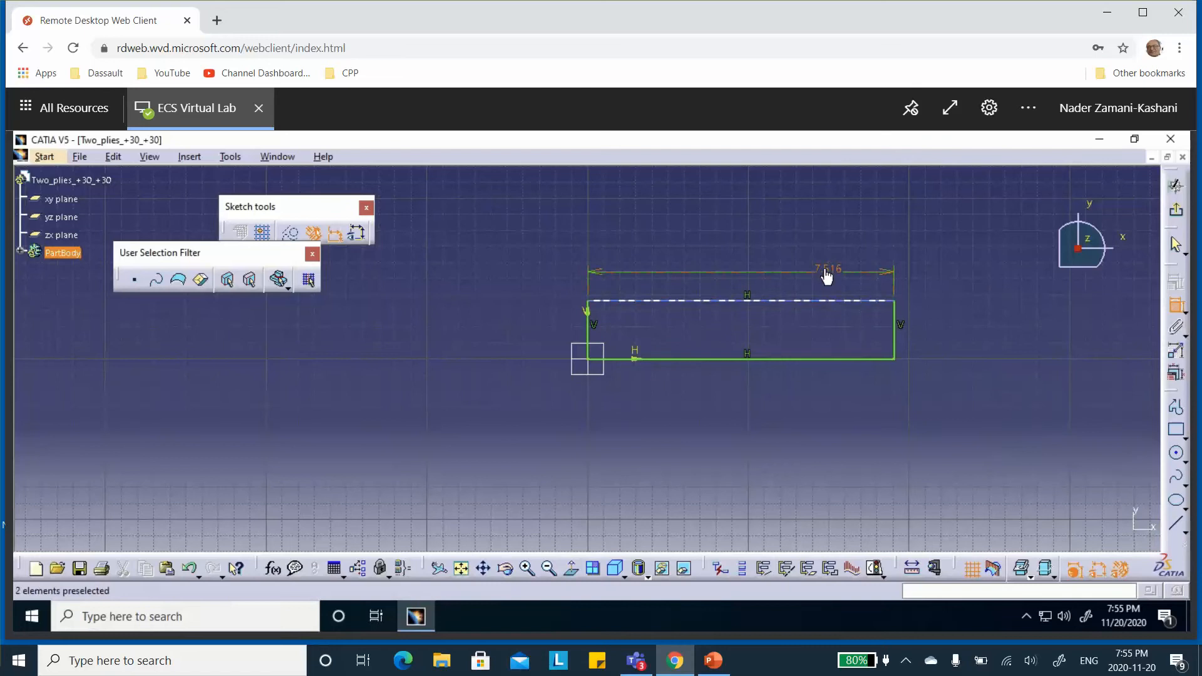
{"action": "double_click", "coordinate": [824, 275]}
{"action": "type", "text": "4"}
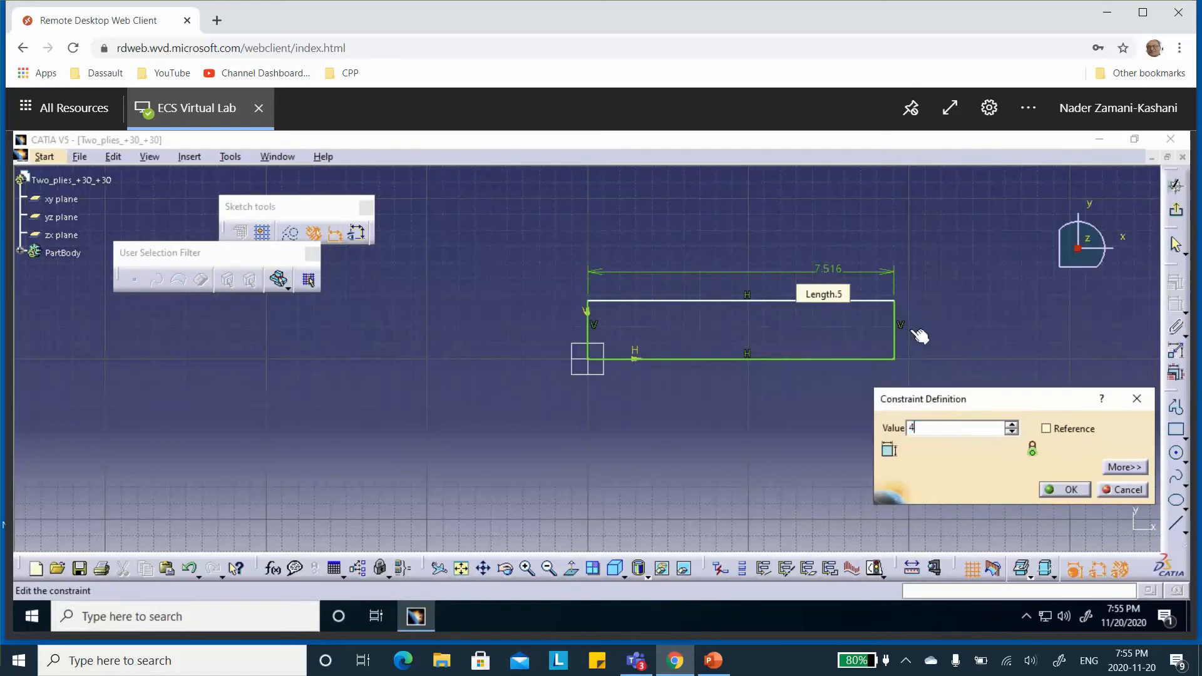
{"action": "left_click", "coordinate": [1064, 489]}
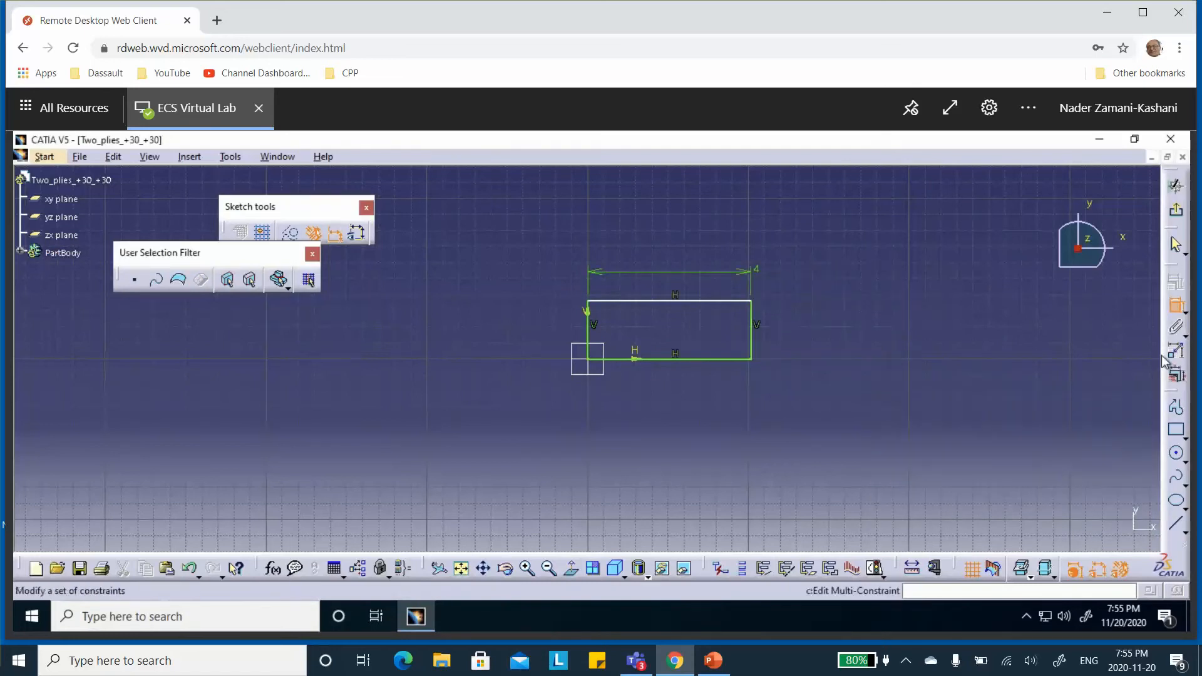
Dimension the rectangle's vertical edge away from the origin, set it to 1 in, and leave the sketch
{"action": "left_click", "coordinate": [754, 338]}
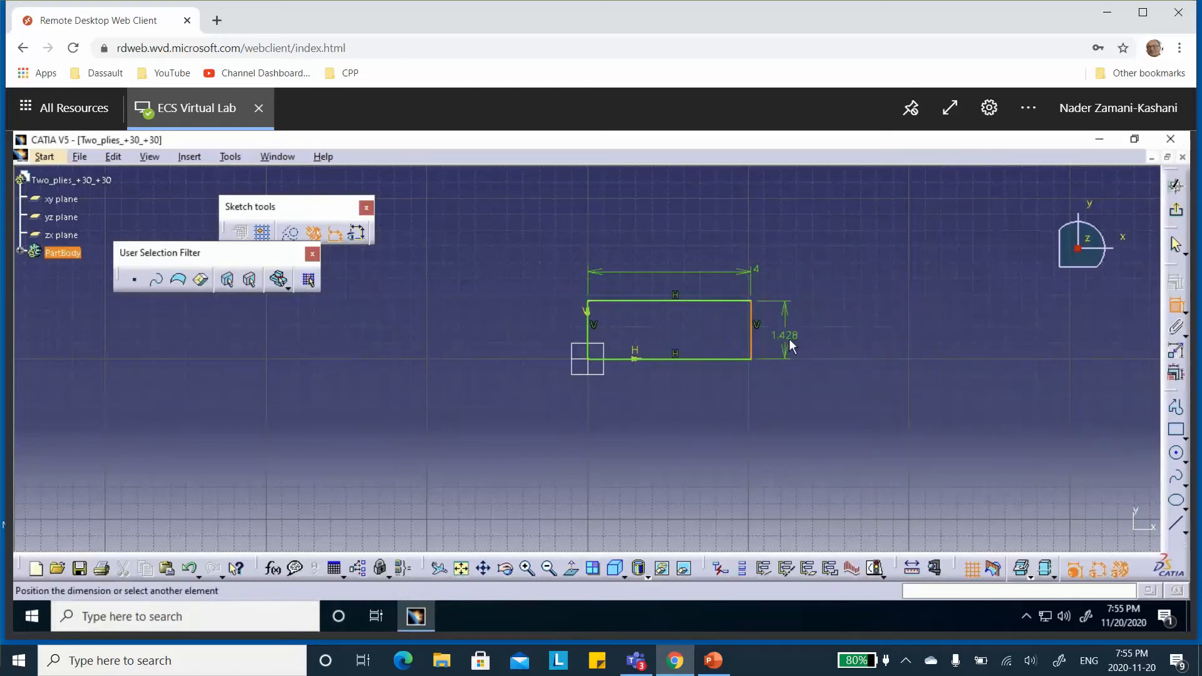
{"action": "left_click", "coordinate": [789, 338]}
{"action": "double_click", "coordinate": [790, 338]}
{"action": "type", "text": "1"}
{"action": "left_click", "coordinate": [1071, 490]}
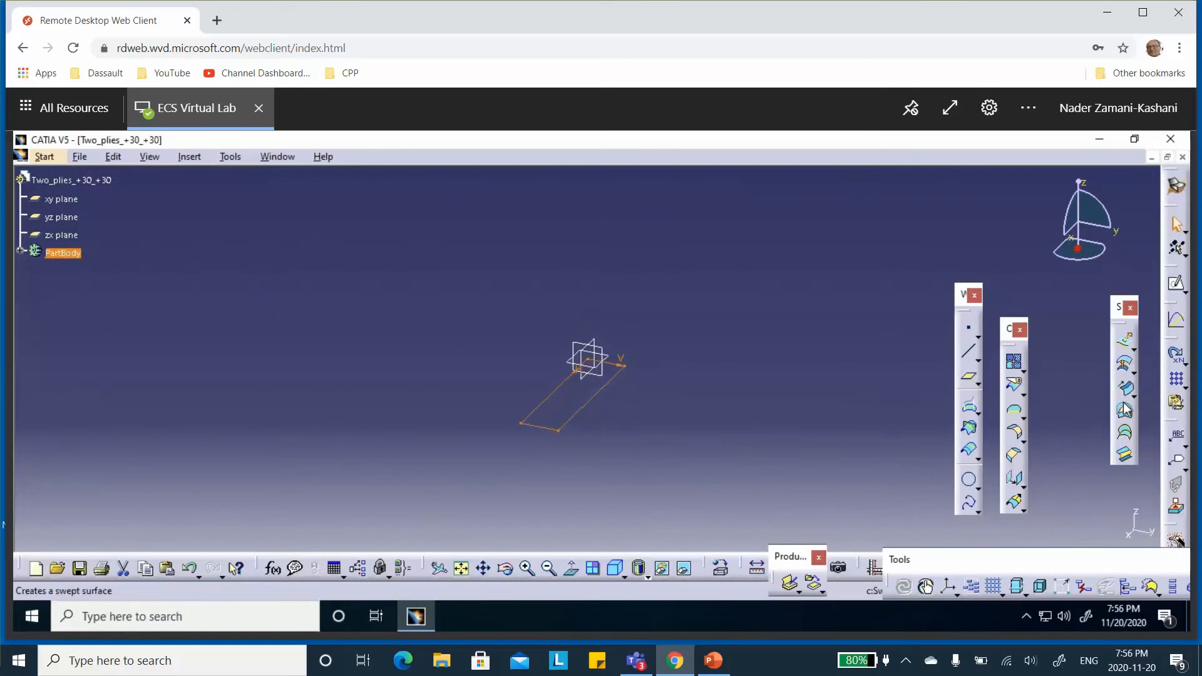
Fill the closed rectangular sketch with a surface
{"action": "left_click", "coordinate": [1125, 413]}
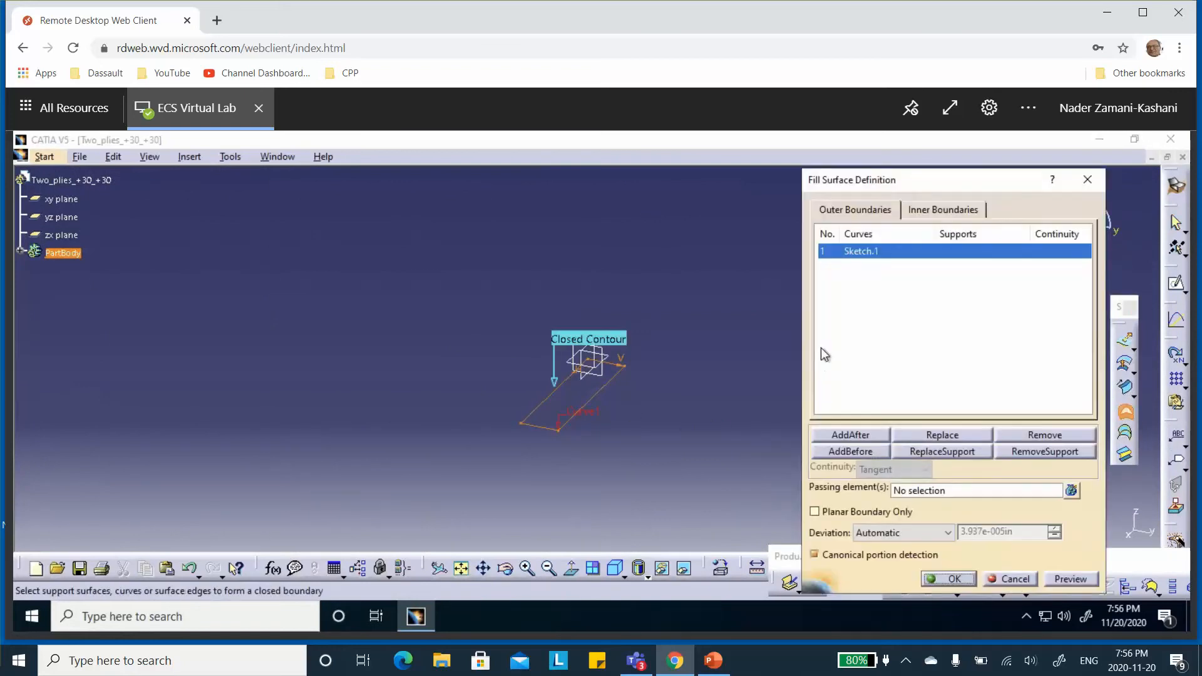
{"action": "left_click", "coordinate": [948, 579]}
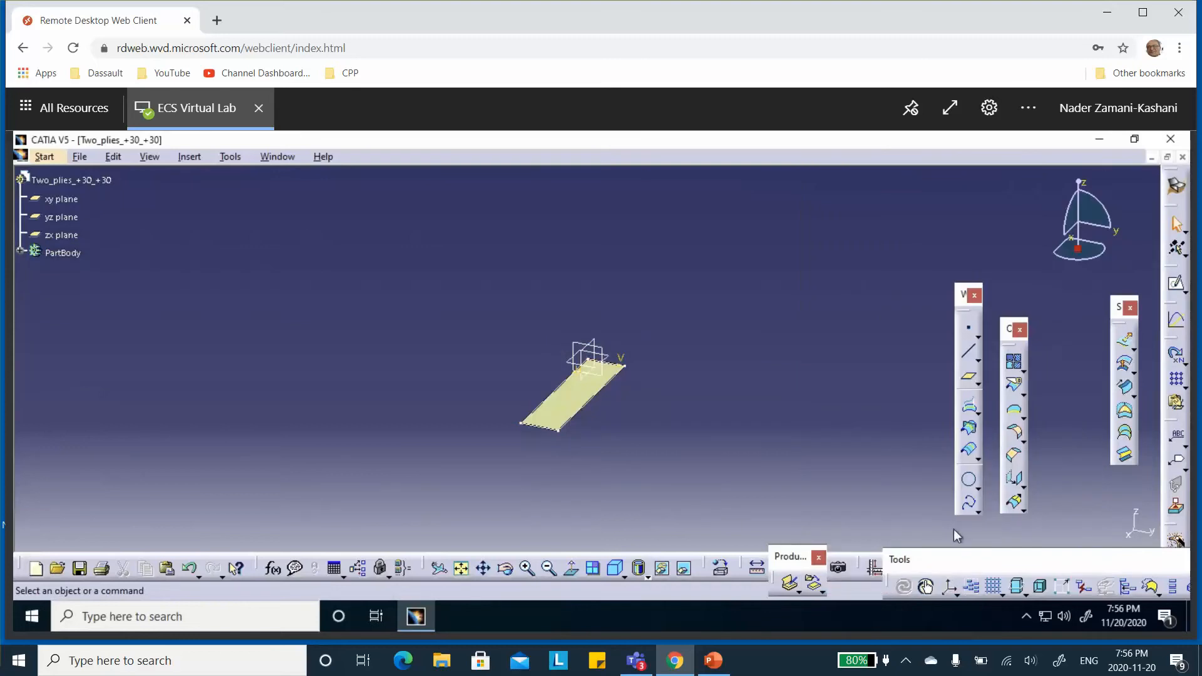
Create a Join feature from the rectangle's sketch outline and expand the PartBody in the specification tree
{"action": "left_click", "coordinate": [1014, 364]}
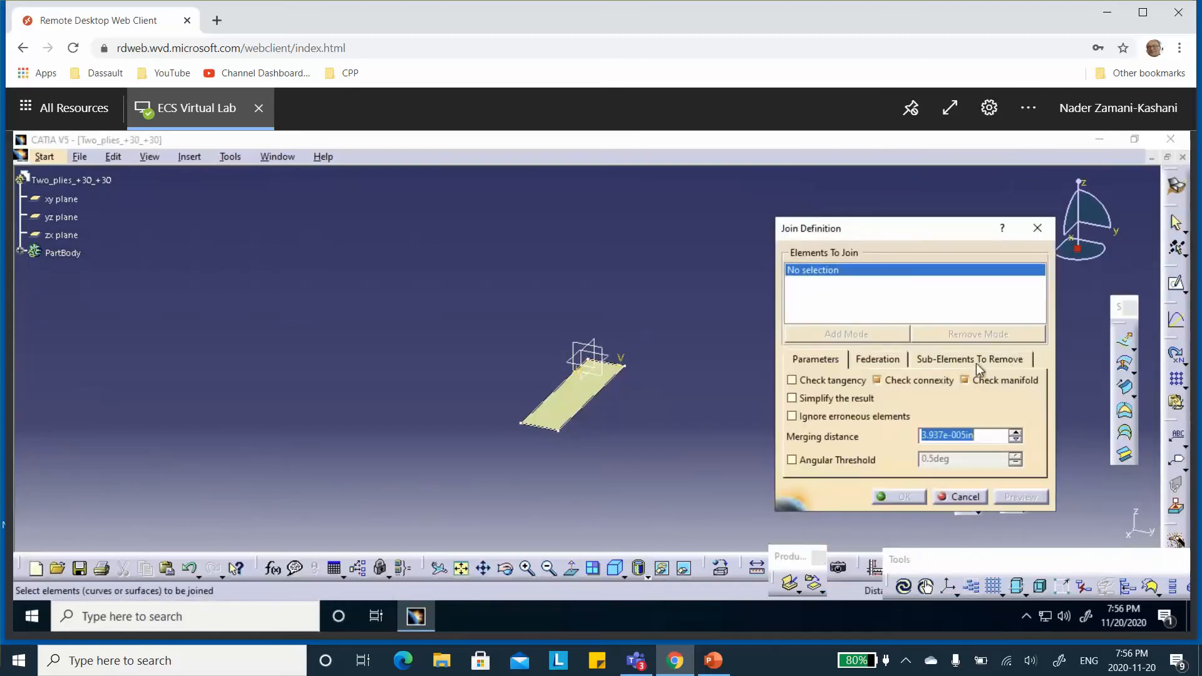
{"action": "left_click", "coordinate": [569, 399]}
{"action": "left_click", "coordinate": [899, 497]}
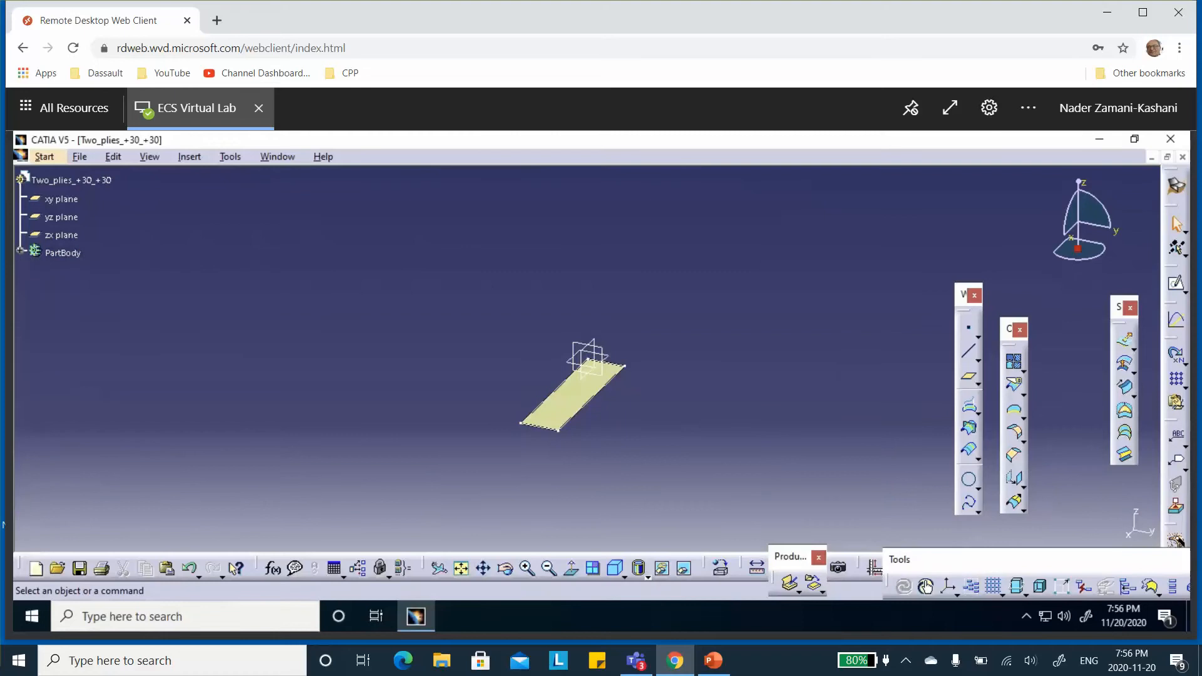
{"action": "left_click", "coordinate": [20, 251]}
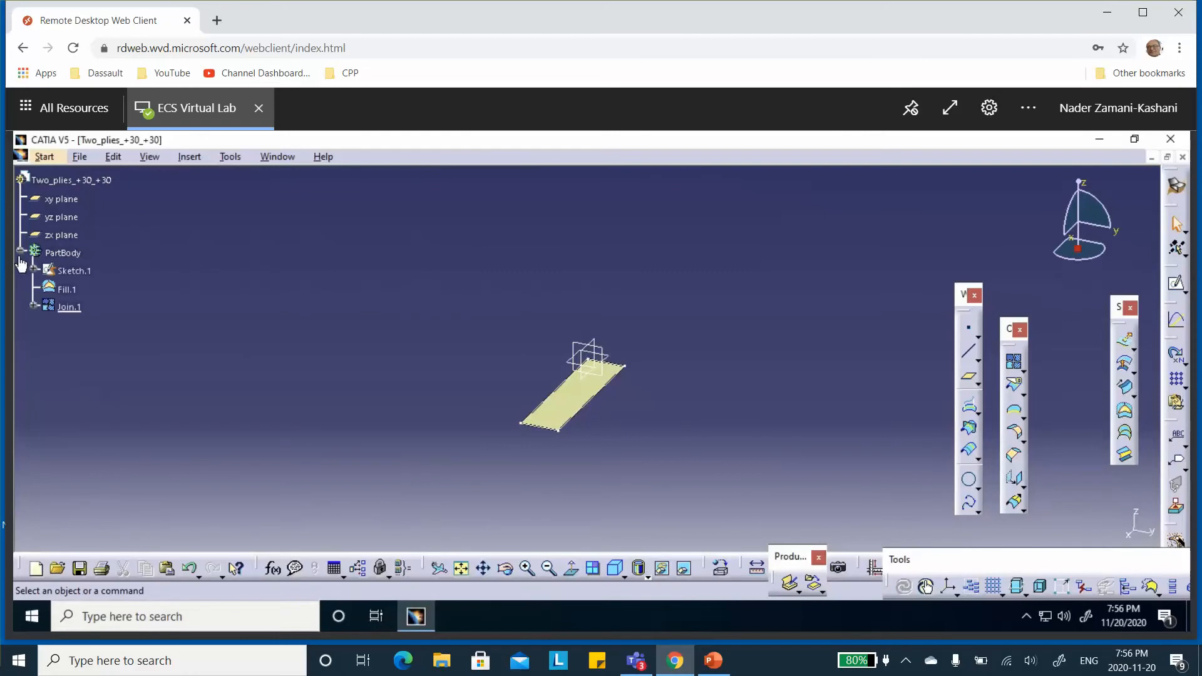
{"action": "double_click", "coordinate": [71, 307]}
{"action": "middle_click_drag", "start_coordinate": [447, 340], "coordinate": [451, 263]}
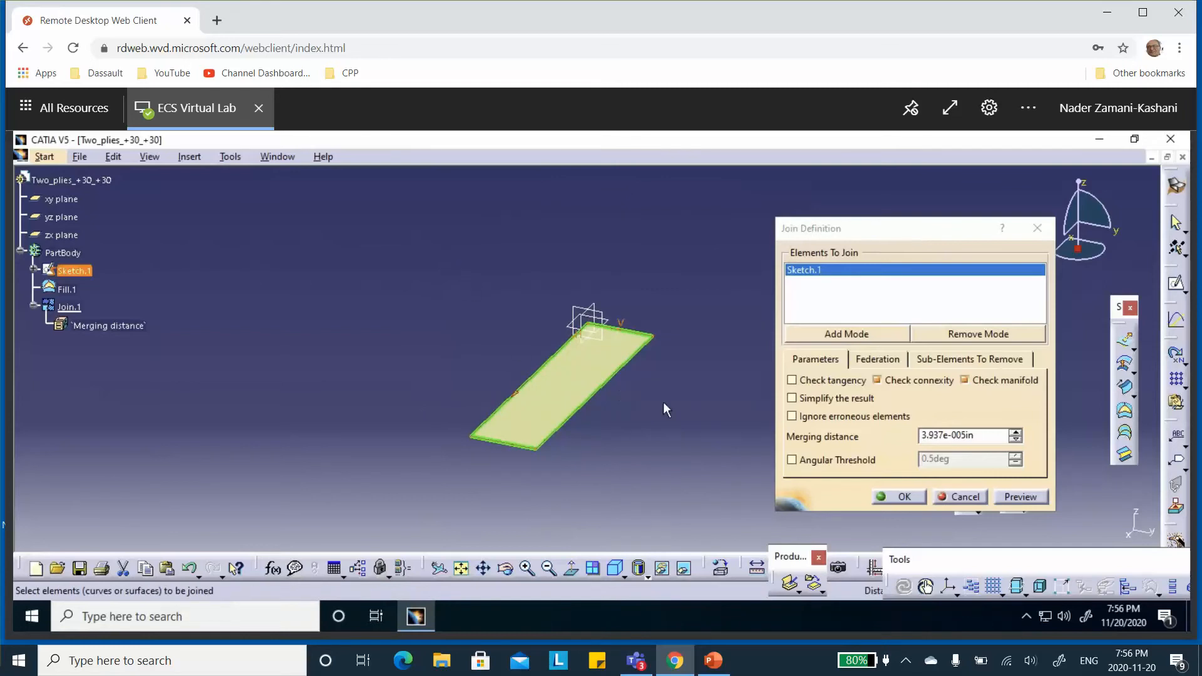
{"action": "left_click", "coordinate": [965, 497]}
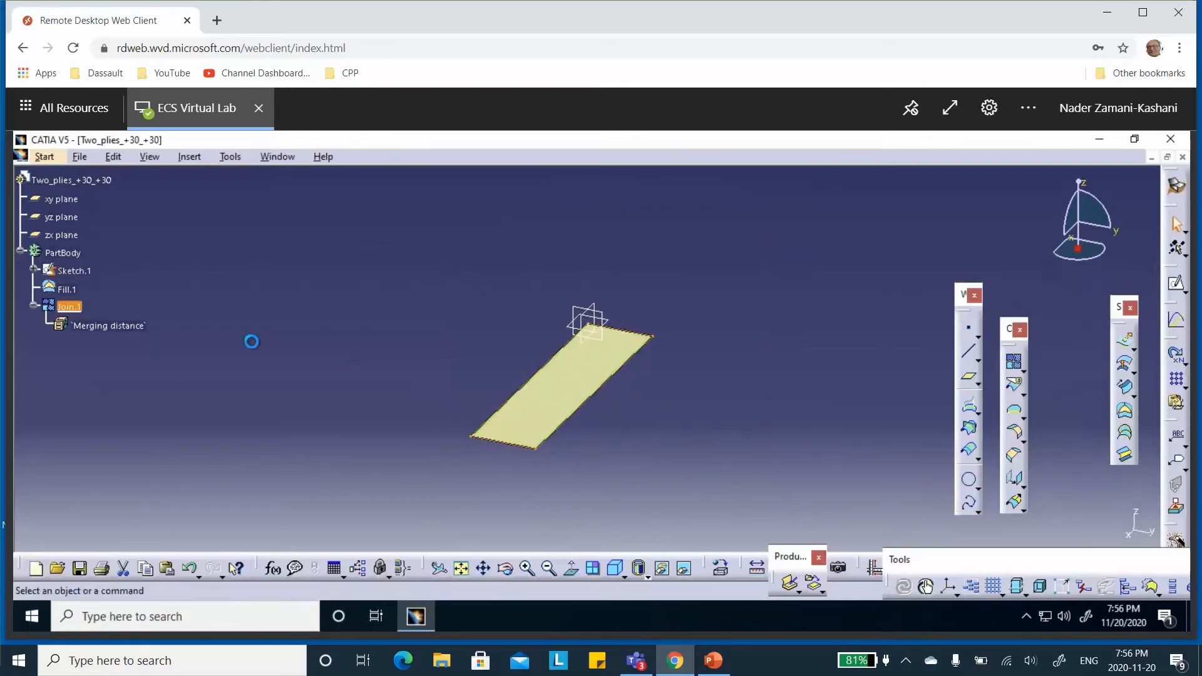
{"action": "double_click", "coordinate": [69, 307]}
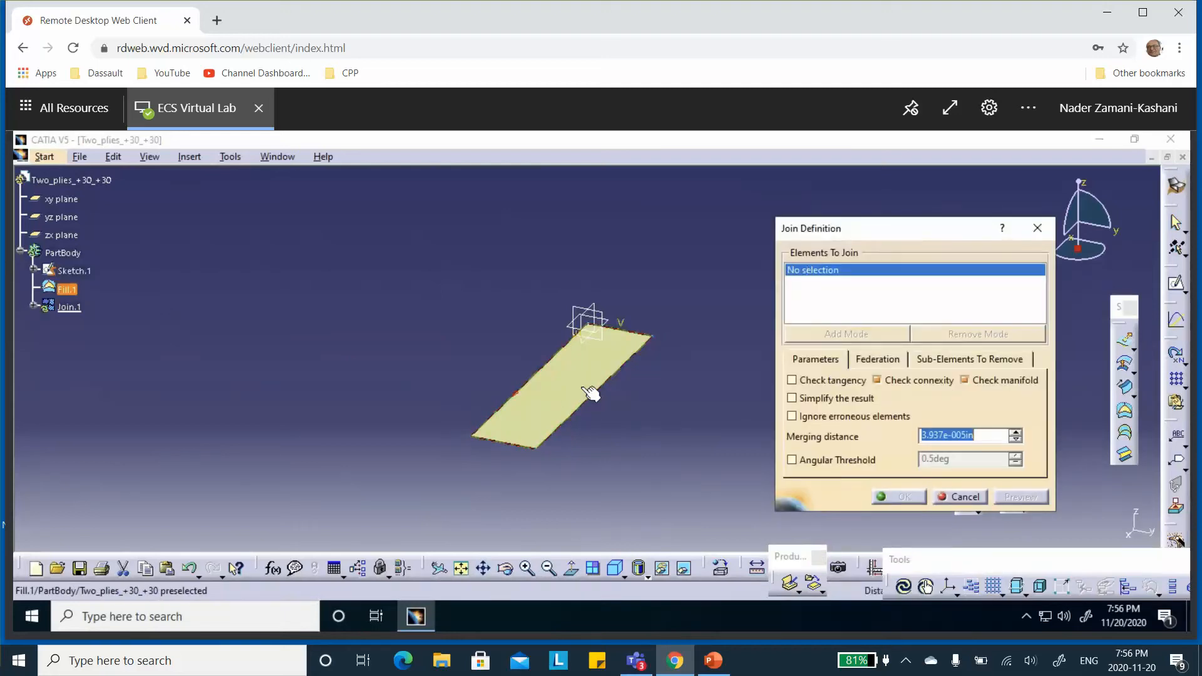
{"action": "left_click", "coordinate": [960, 497]}
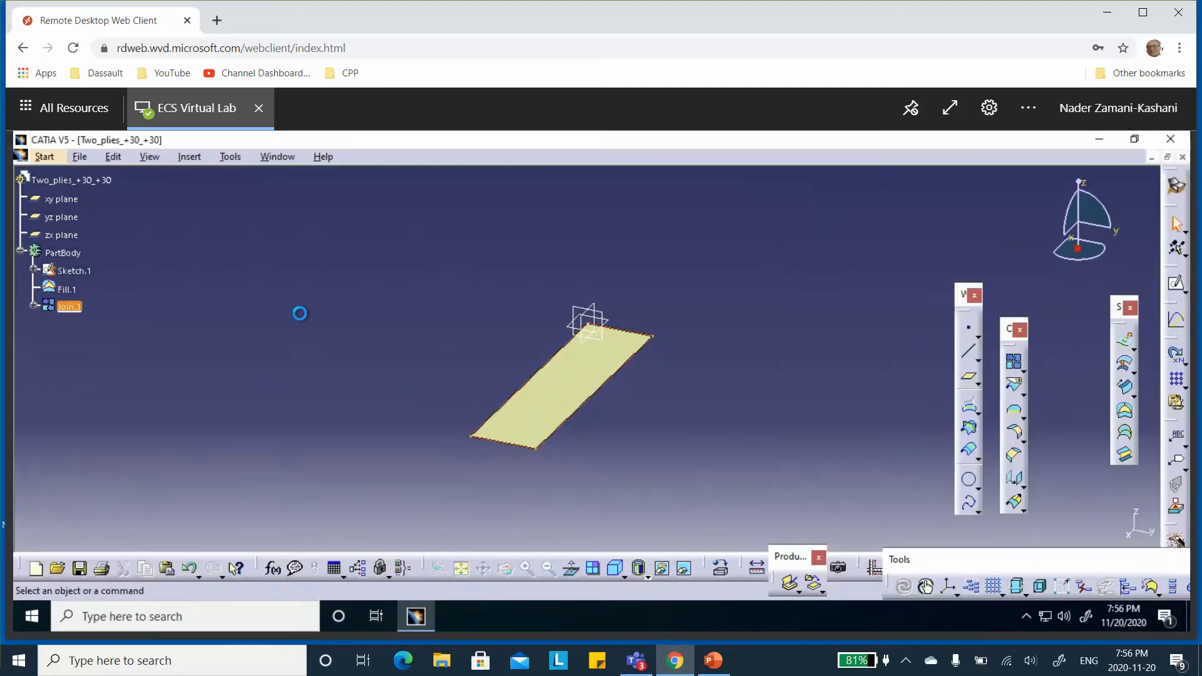
{"action": "double_click", "coordinate": [69, 307]}
{"action": "middle_click_drag", "start_coordinate": [551, 403], "coordinate": [563, 330]}
{"action": "middle_click_drag", "start_coordinate": [563, 363], "coordinate": [558, 437]}
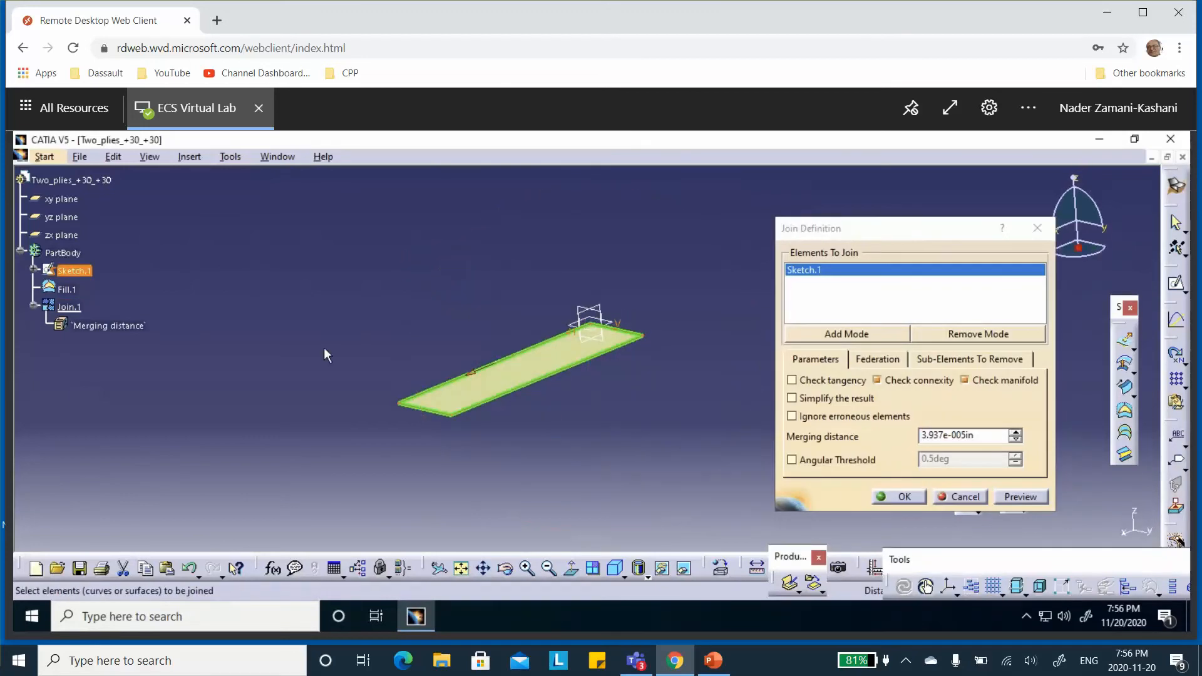
{"action": "left_click", "coordinate": [964, 496]}
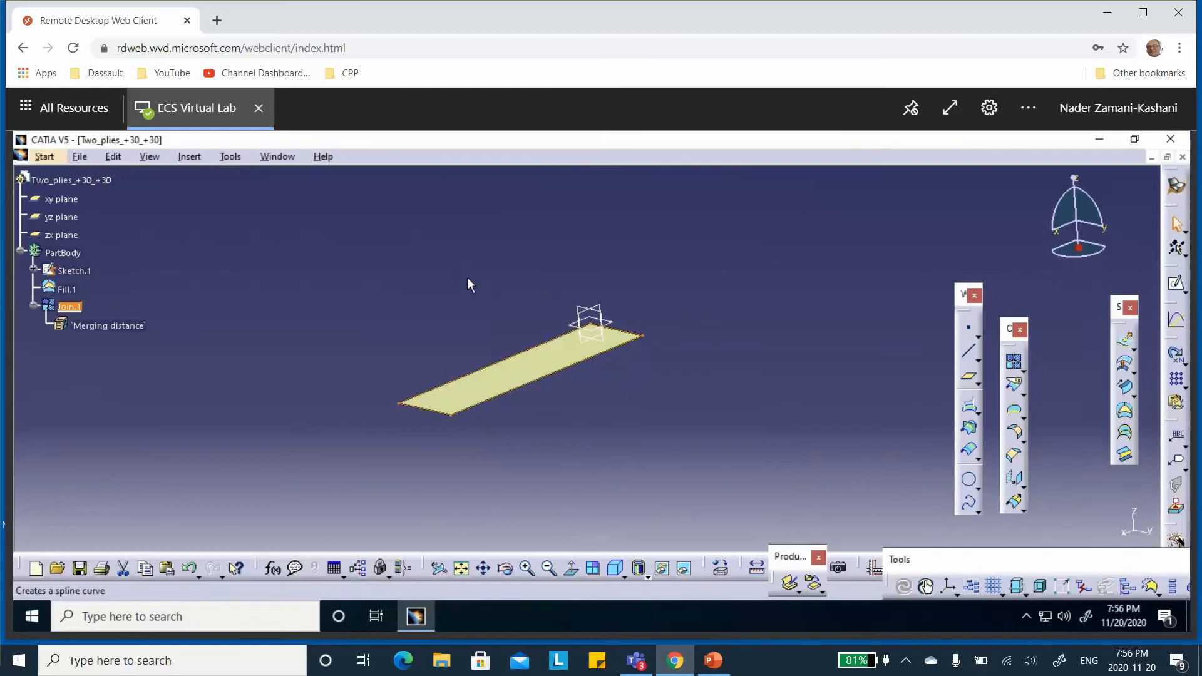
{"action": "right_click", "coordinate": [77, 308]}
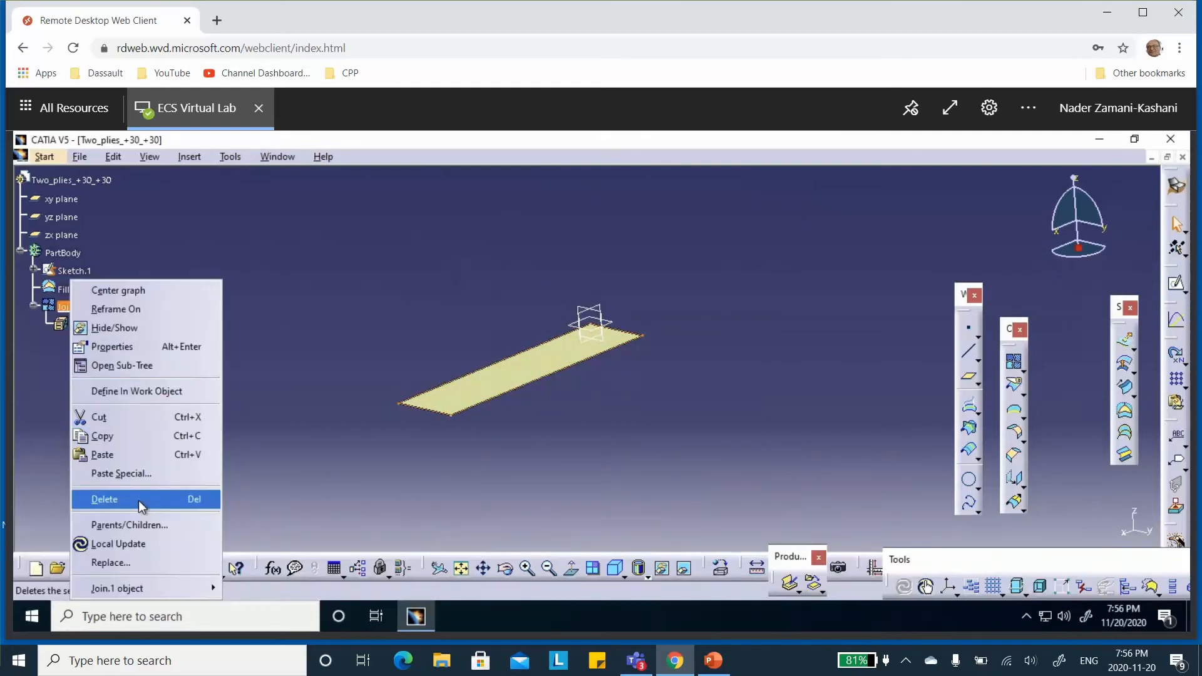
{"action": "left_click", "coordinate": [325, 358]}
Edit Join.1 so that its elements to join contain Fill.1 instead of Sketch.1
{"action": "double_click", "coordinate": [75, 305]}
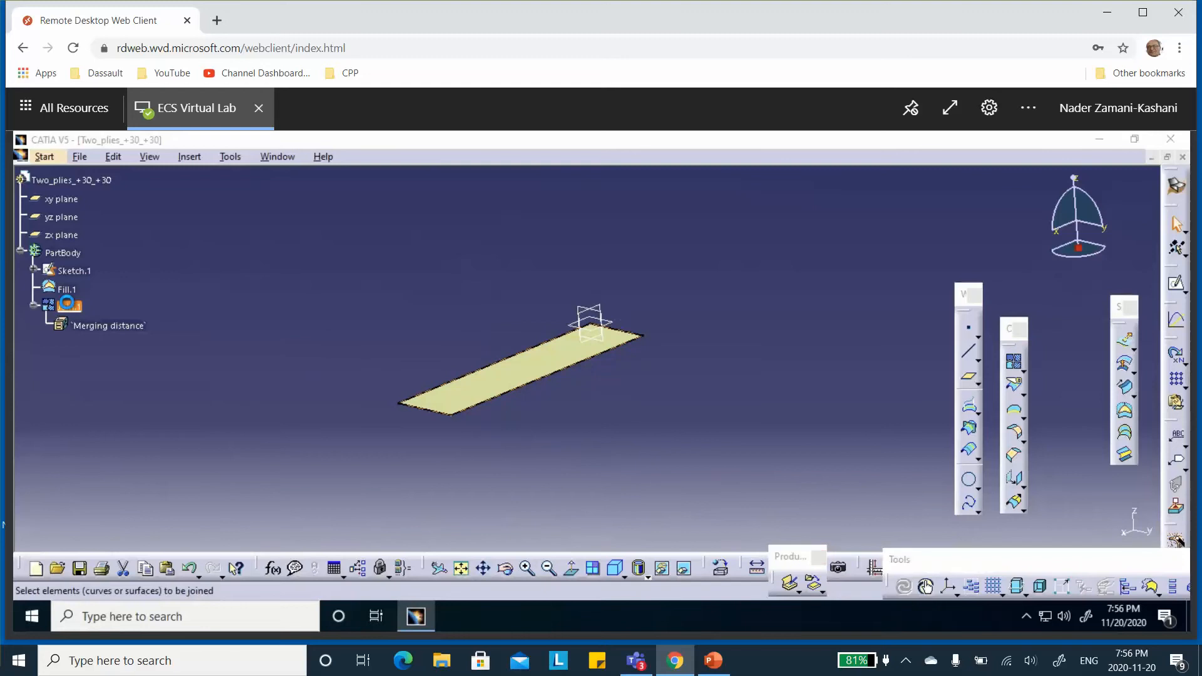
{"action": "left_click", "coordinate": [74, 270]}
{"action": "left_click", "coordinate": [65, 289]}
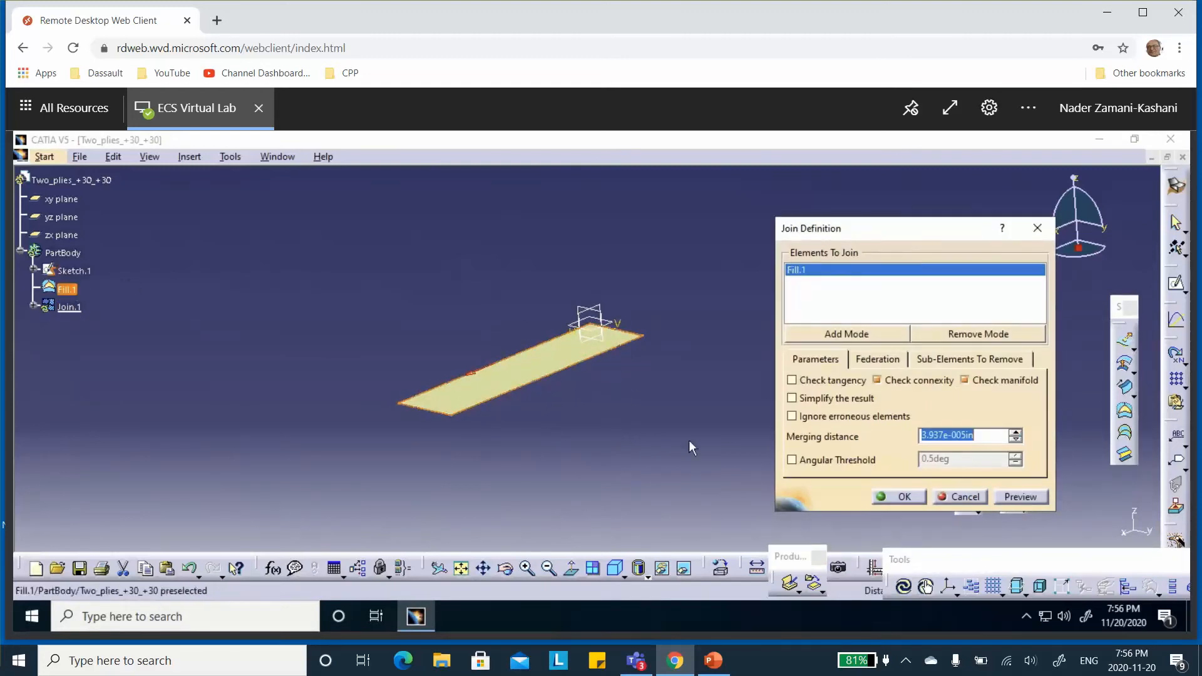
{"action": "left_click", "coordinate": [904, 497]}
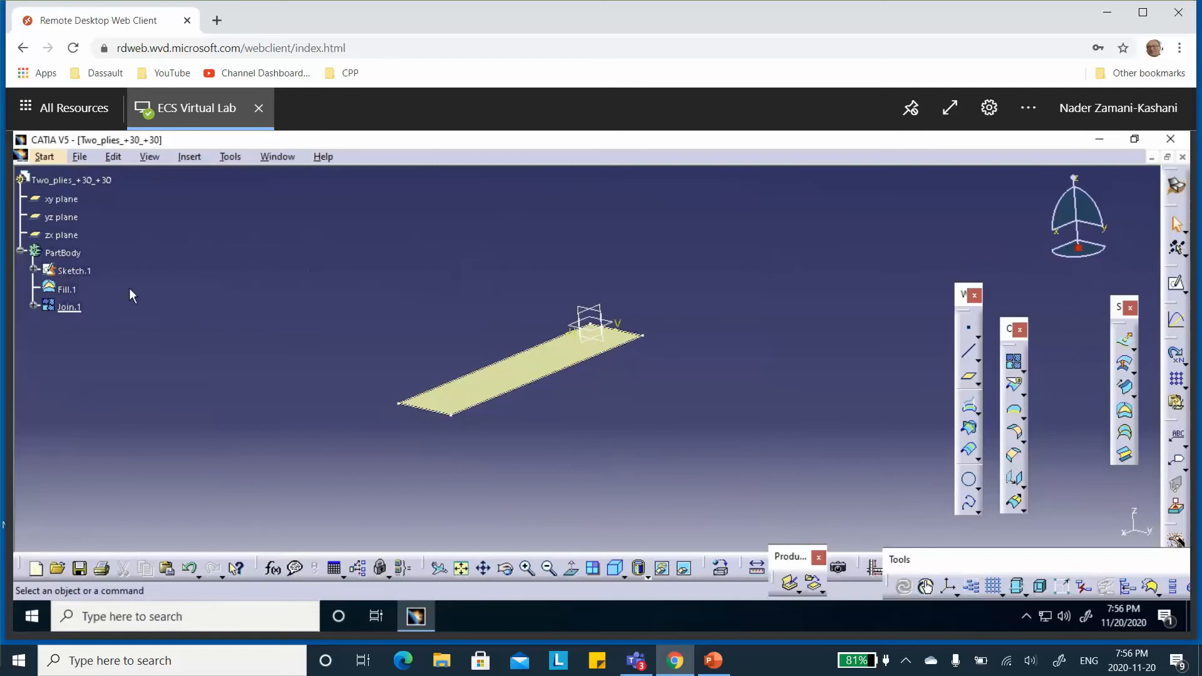
Edit Join.1 to reverse the direction of its surface normal and accept the definition
{"action": "double_click", "coordinate": [70, 306]}
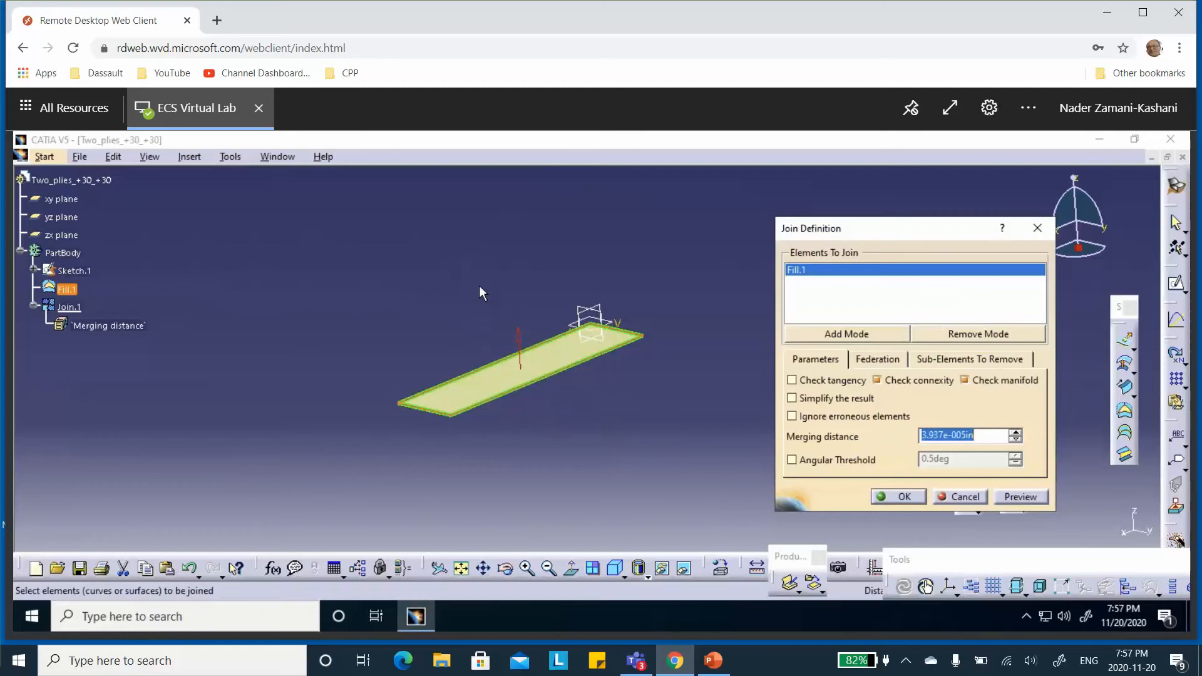
{"action": "left_click", "coordinate": [522, 344]}
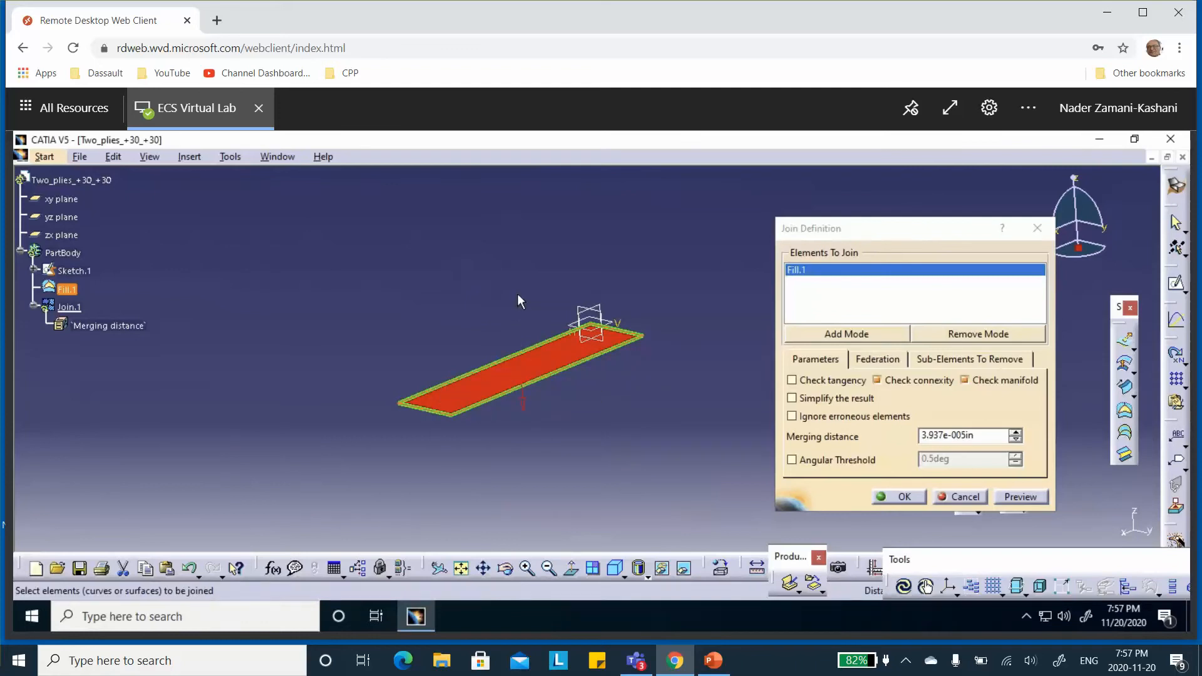
{"action": "left_click", "coordinate": [897, 497]}
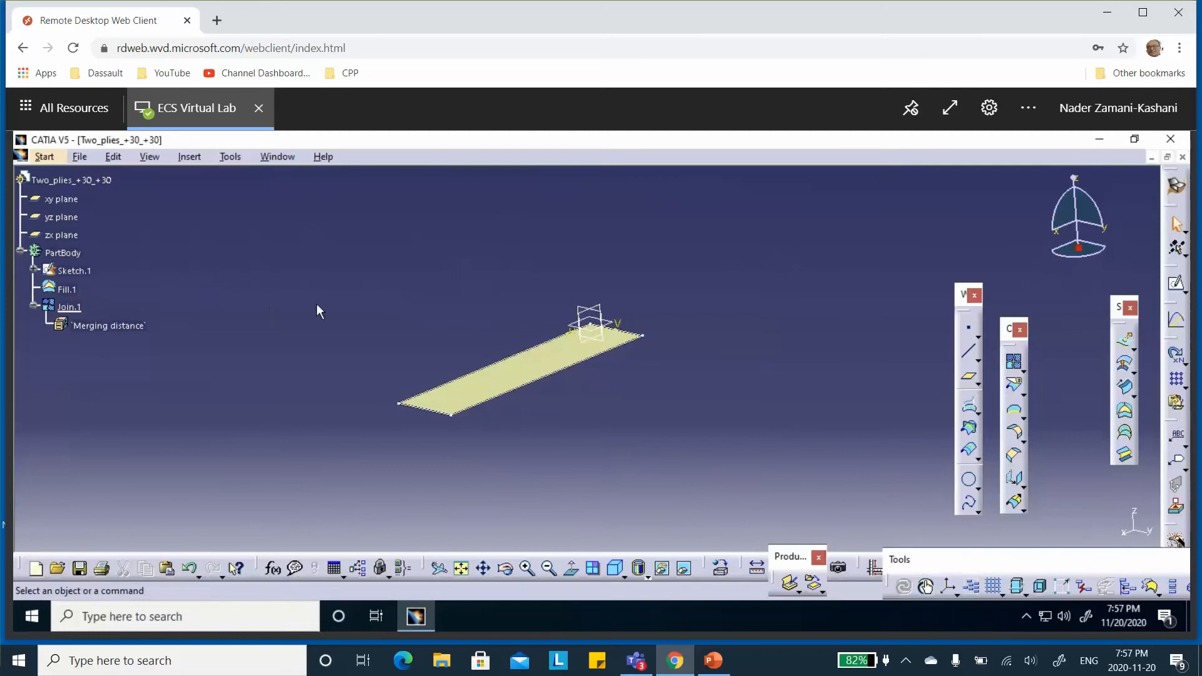
Start a new standard axis system with its origin at a new point at X 0 in, Y -1 in, Z 0 in
{"action": "middle_click_drag", "start_coordinate": [639, 276], "coordinate": [459, 278]}
{"action": "middle_click_drag", "start_coordinate": [383, 285], "coordinate": [425, 286]}
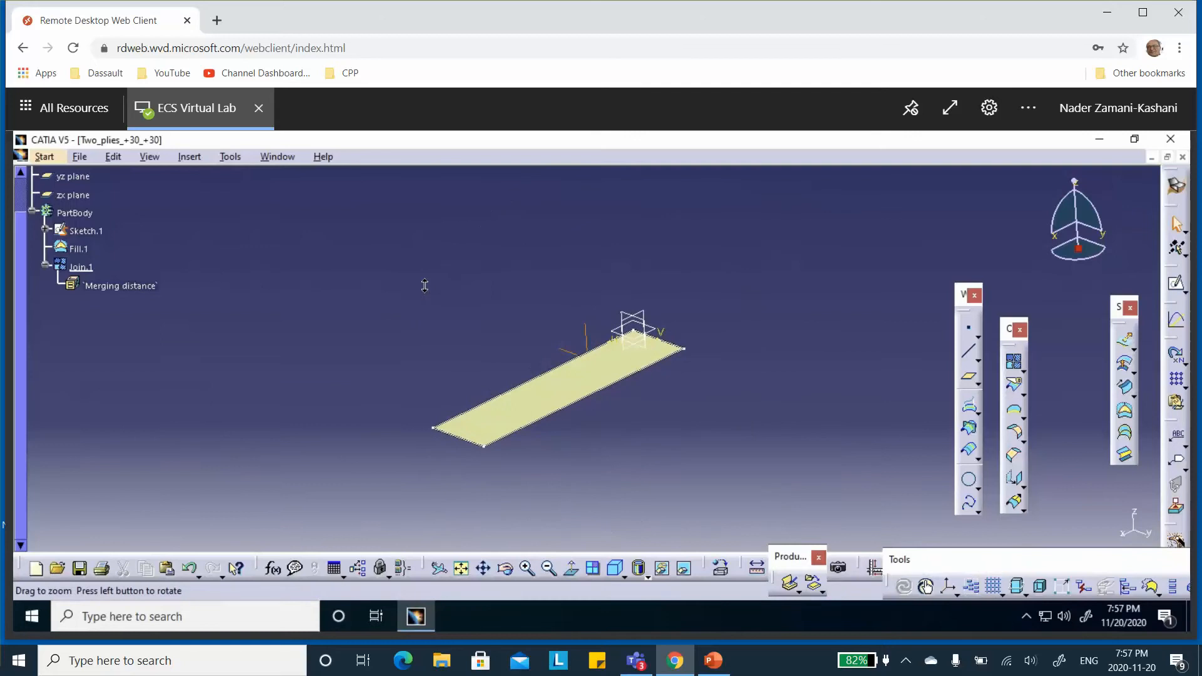
{"action": "scroll", "coordinate": [385, 288], "scroll_direction": "up", "scroll_amount": 3}
{"action": "scroll", "coordinate": [385, 288], "scroll_direction": "down", "scroll_amount": 1}
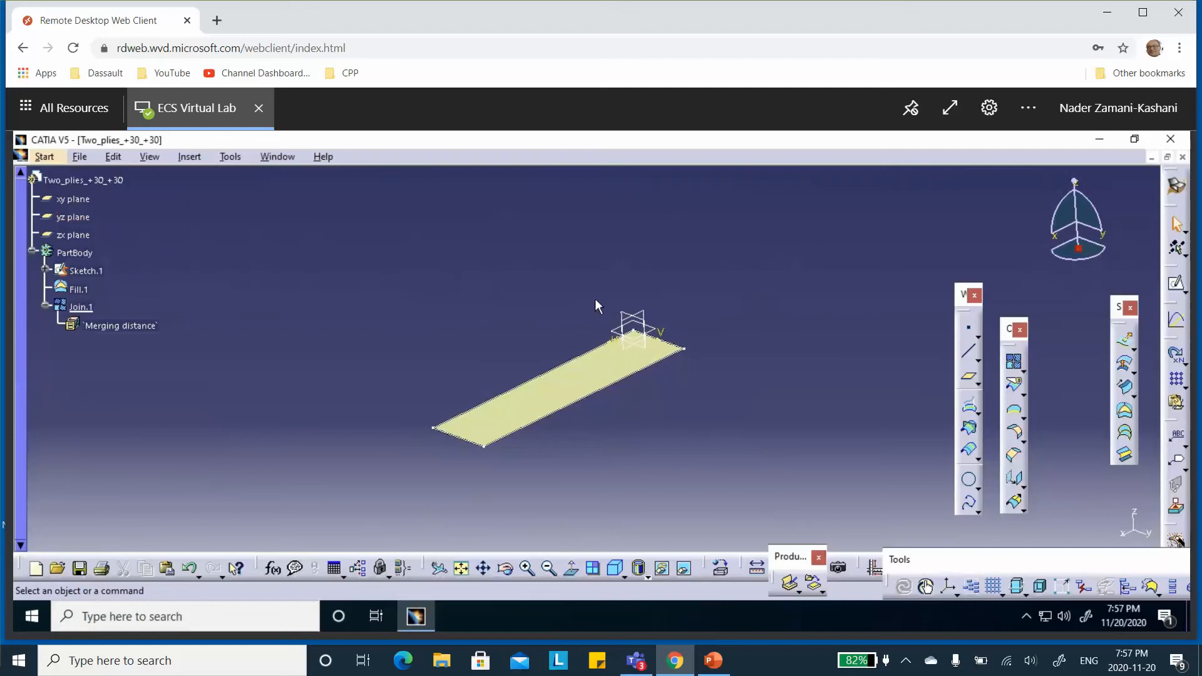
{"action": "left_click_drag", "start_coordinate": [934, 561], "coordinate": [711, 483]}
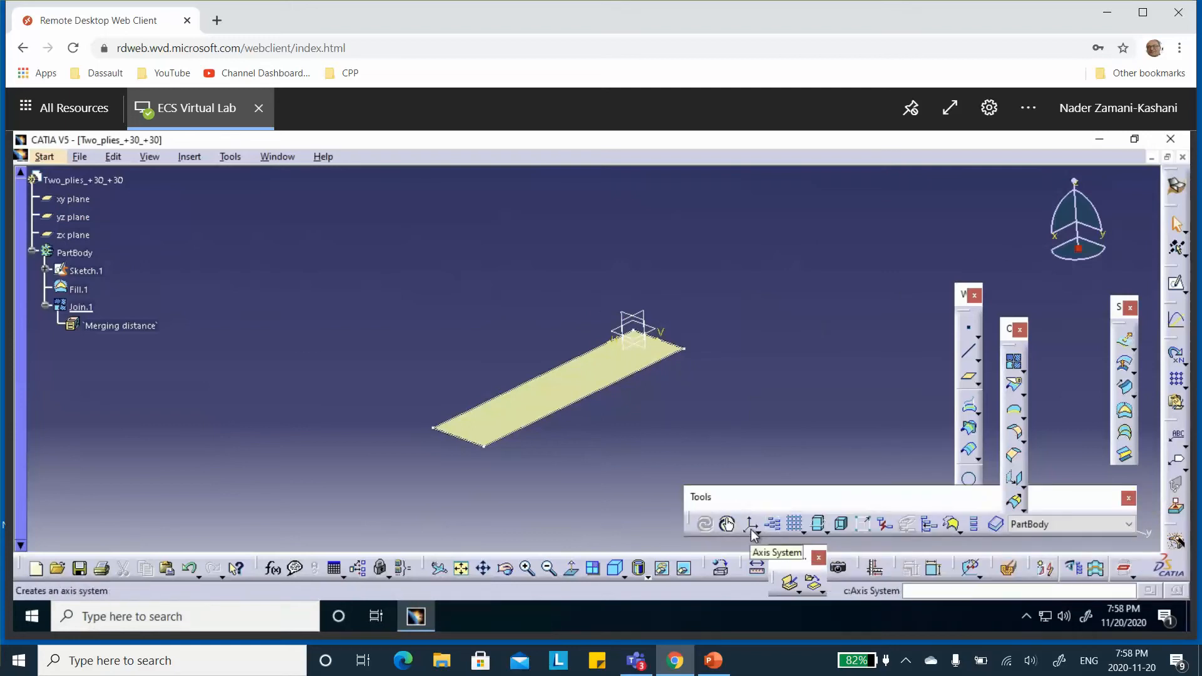
{"action": "left_click", "coordinate": [750, 524]}
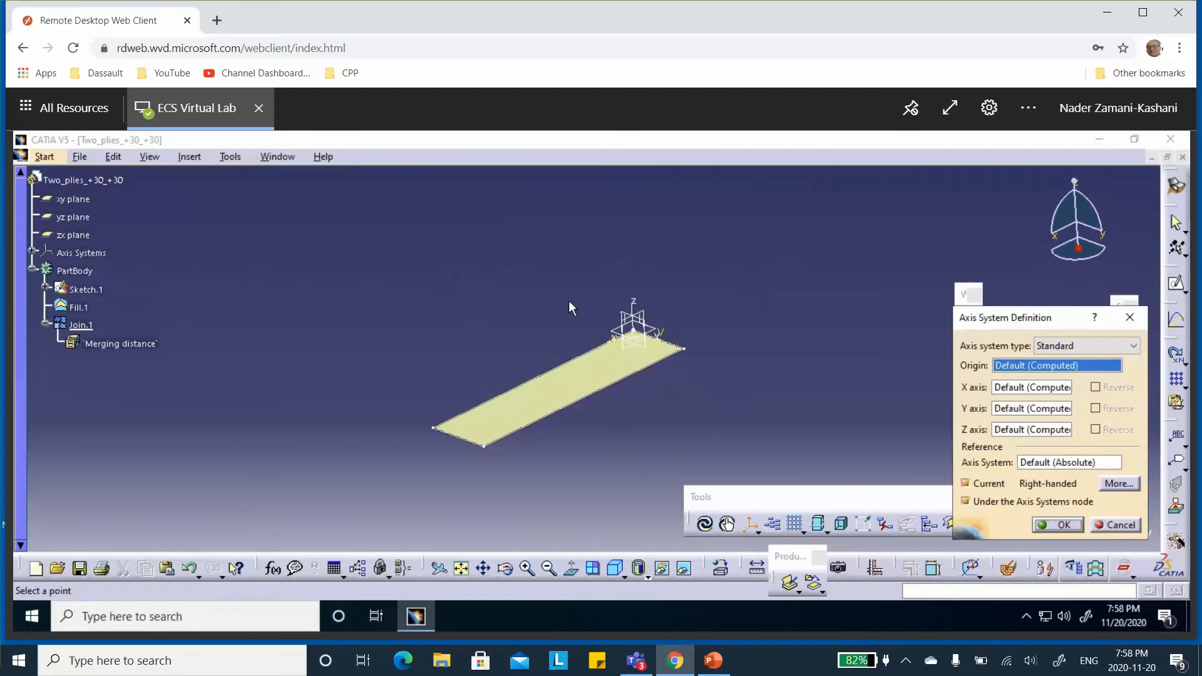
{"action": "right_click", "coordinate": [1023, 369]}
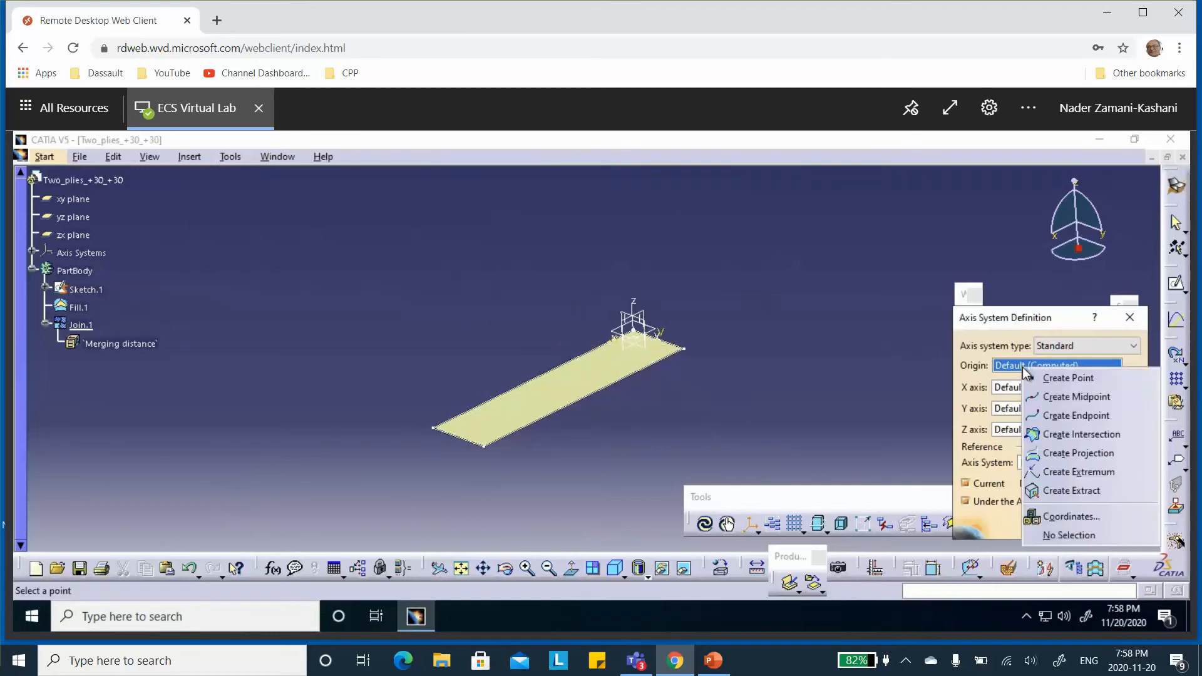
{"action": "left_click", "coordinate": [1048, 379]}
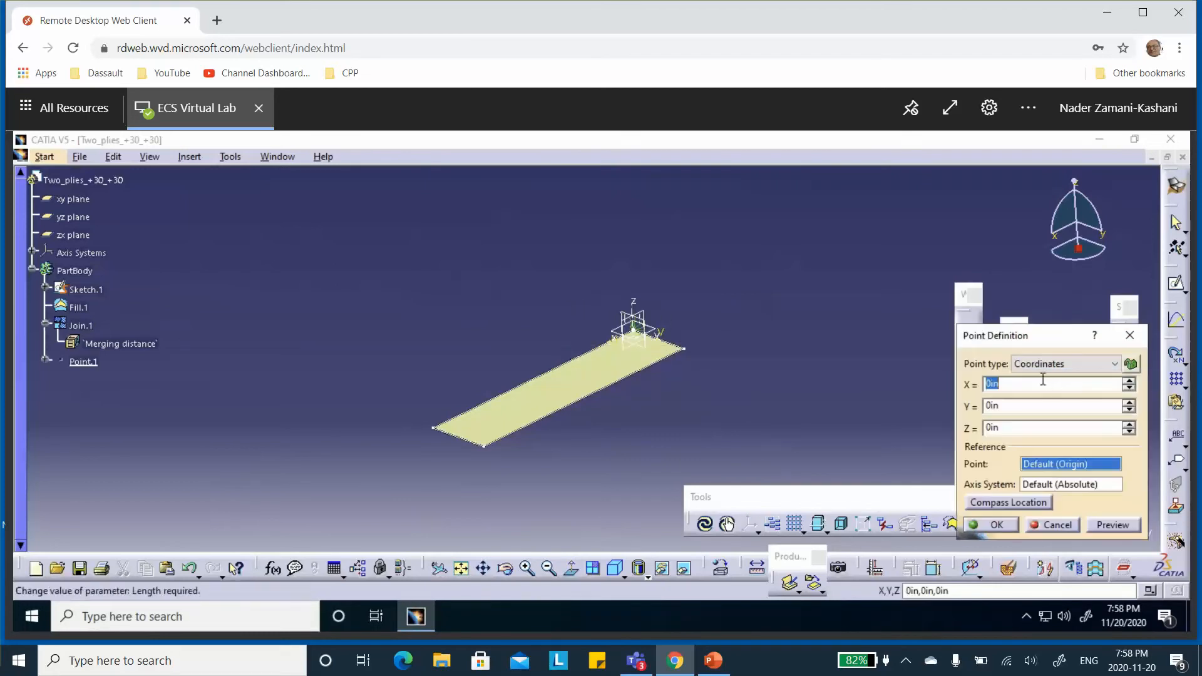
{"action": "left_click", "coordinate": [1130, 411]}
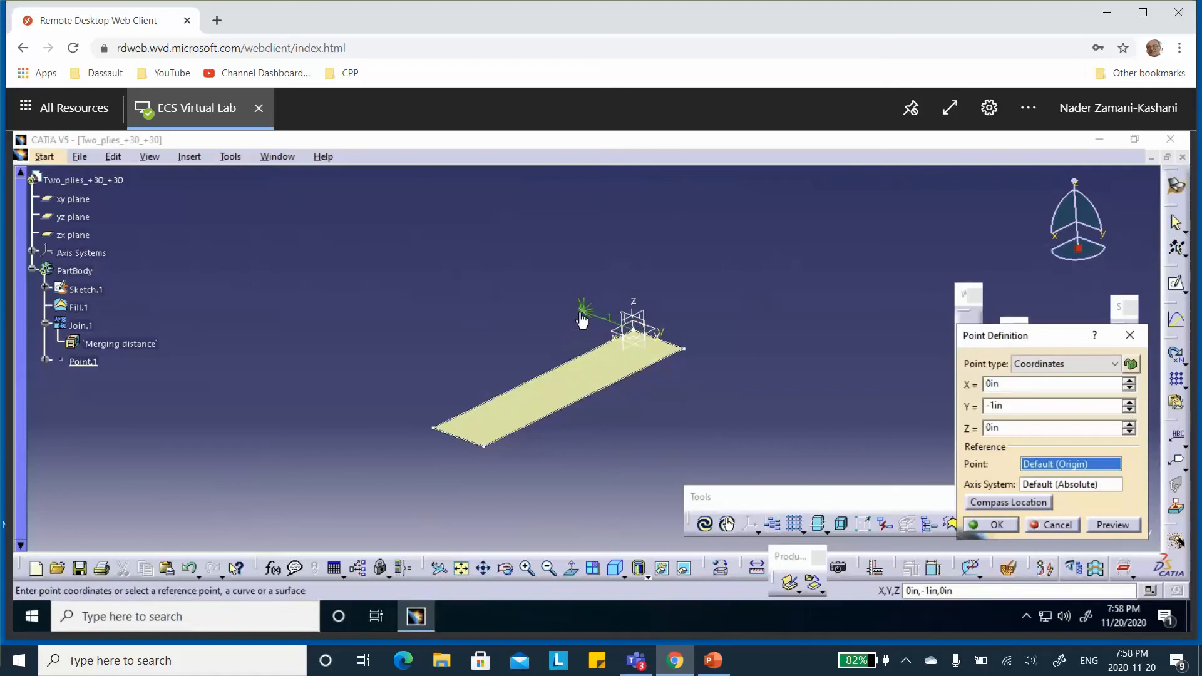
{"action": "left_click", "coordinate": [990, 525]}
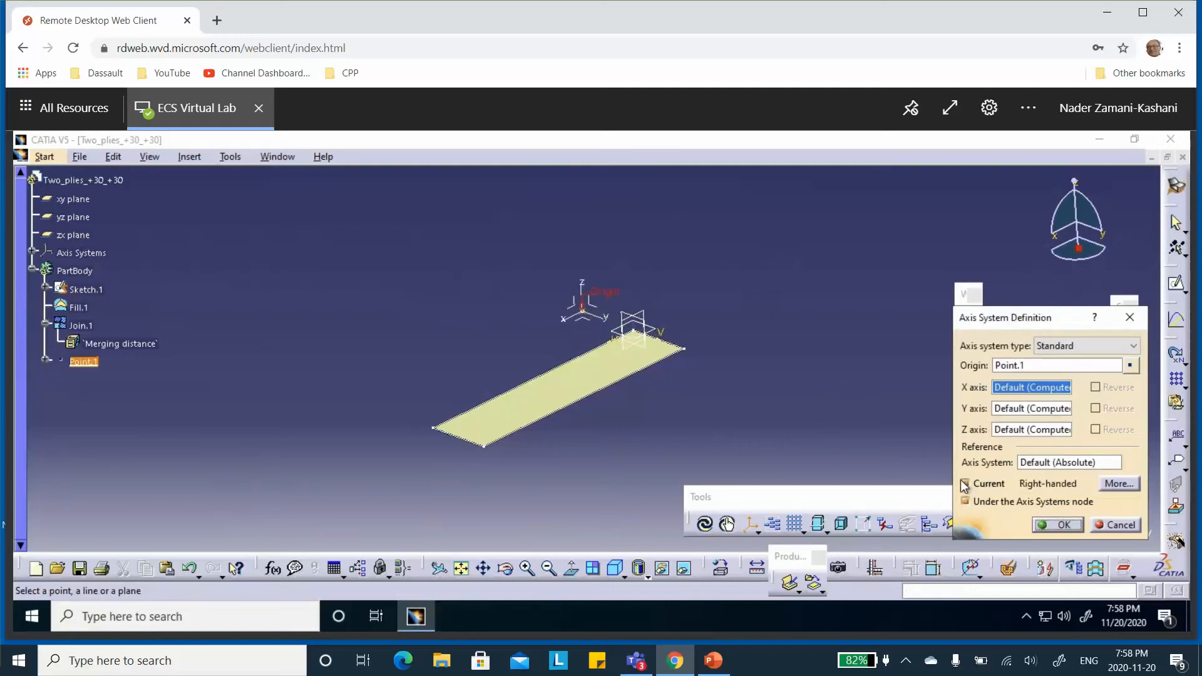
Accept the new axis system definition and set that axis system as not current
{"action": "left_click", "coordinate": [965, 484]}
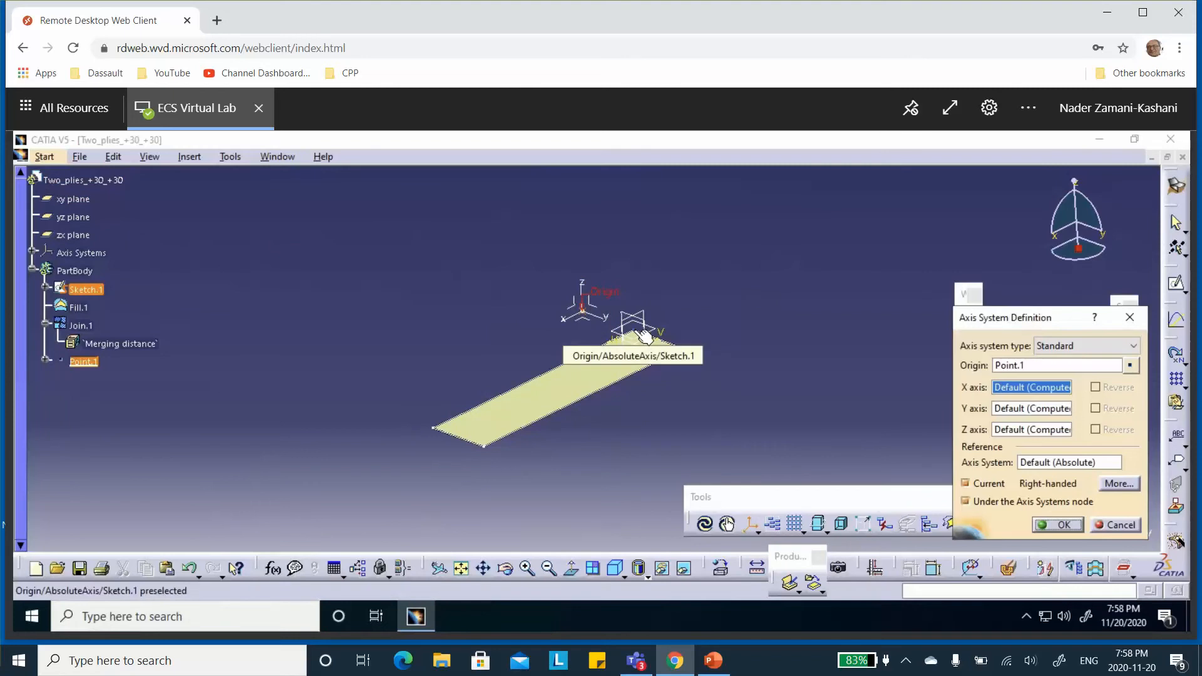
{"action": "left_click", "coordinate": [966, 484]}
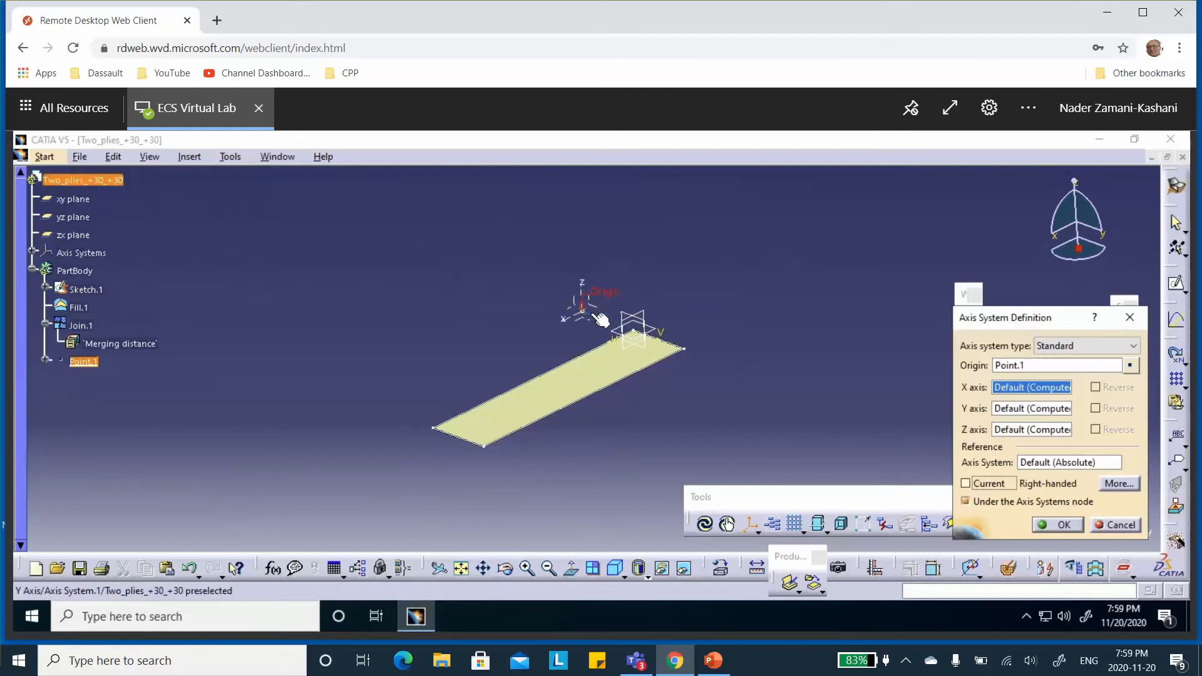
{"action": "left_click", "coordinate": [966, 484]}
{"action": "left_click", "coordinate": [1064, 525]}
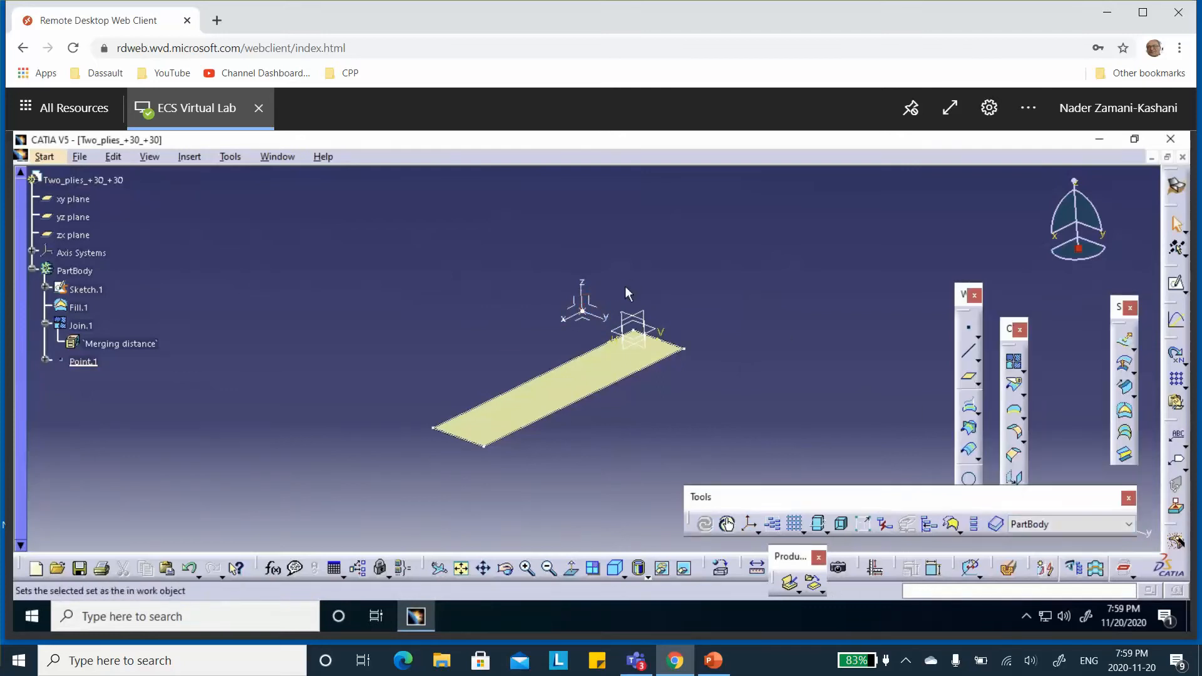
{"action": "right_click", "coordinate": [581, 299]}
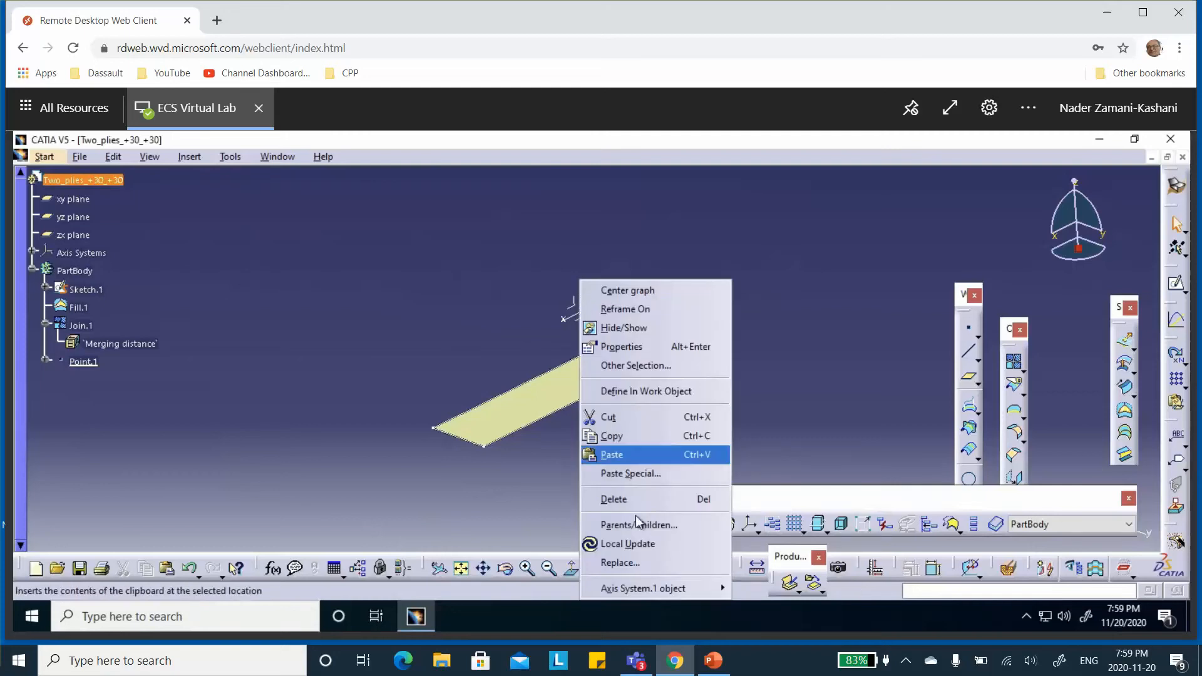
{"action": "mouse_move", "coordinate": [655, 592]}
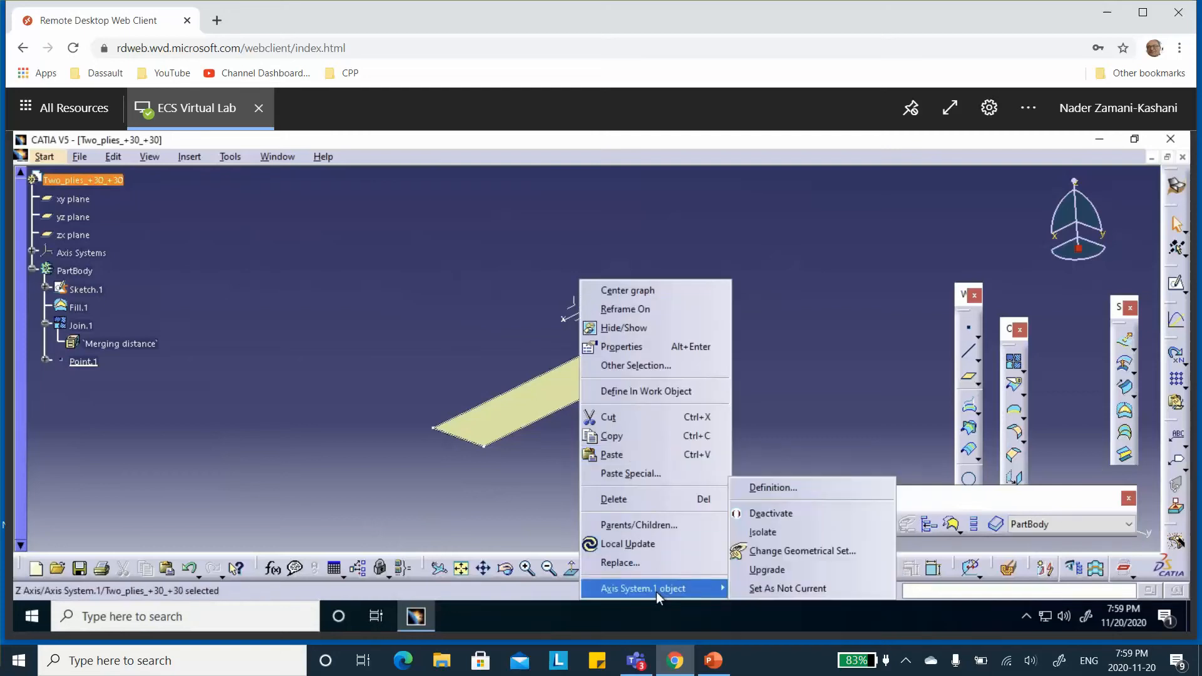
{"action": "left_click", "coordinate": [767, 592]}
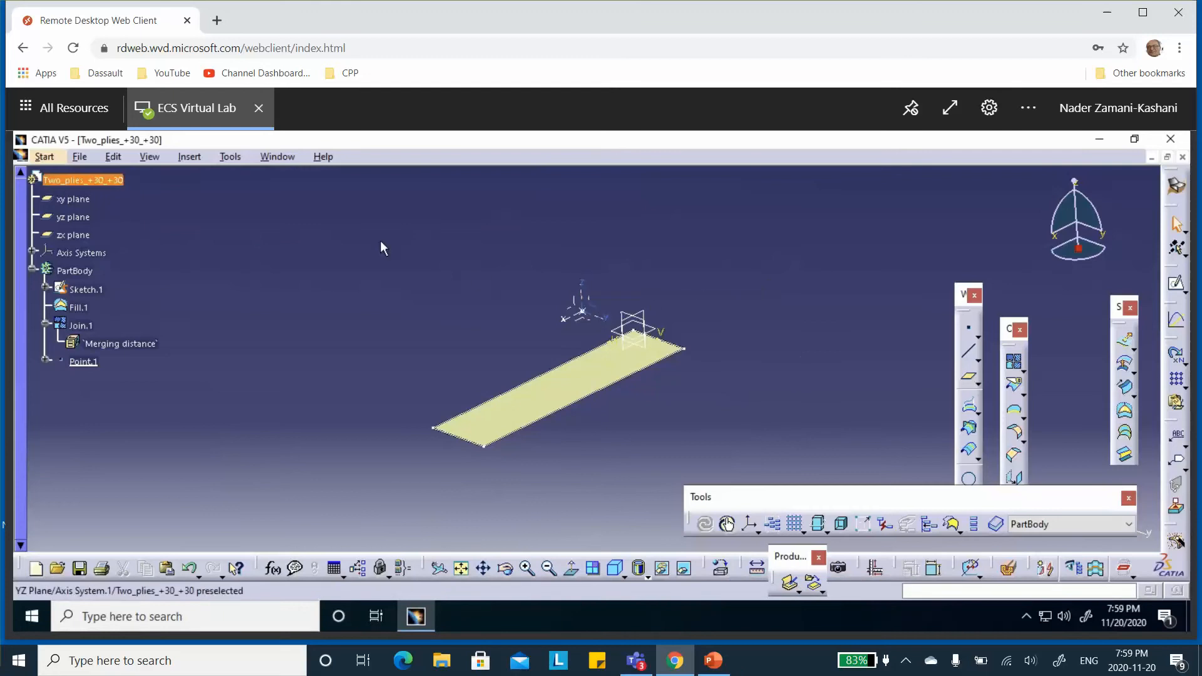
Rename the first axis system as "aligned with XYZ (Rosette)"
{"action": "left_click", "coordinate": [31, 252]}
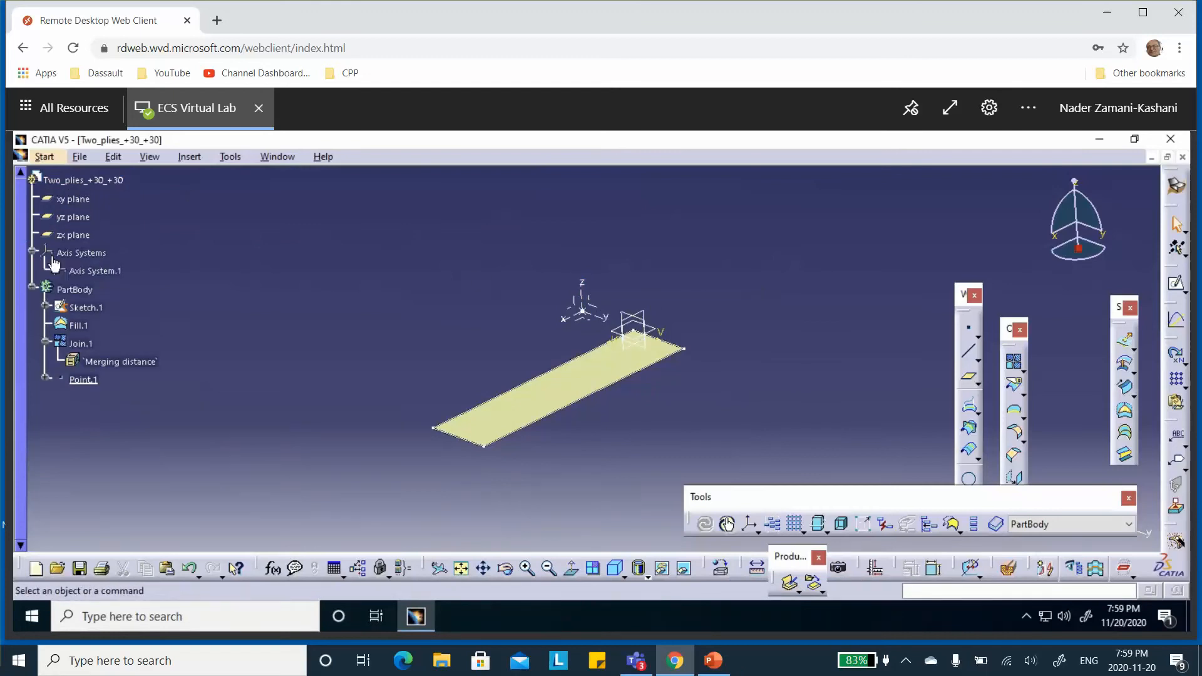
{"action": "right_click", "coordinate": [92, 272]}
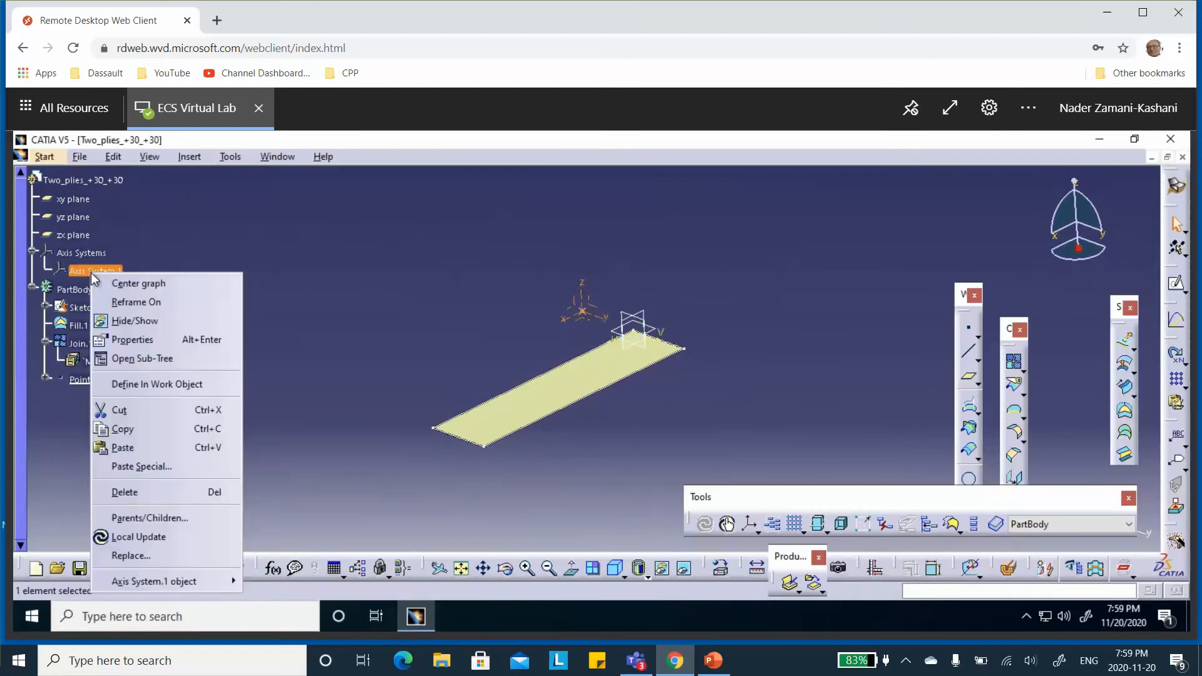
{"action": "left_click", "coordinate": [153, 339]}
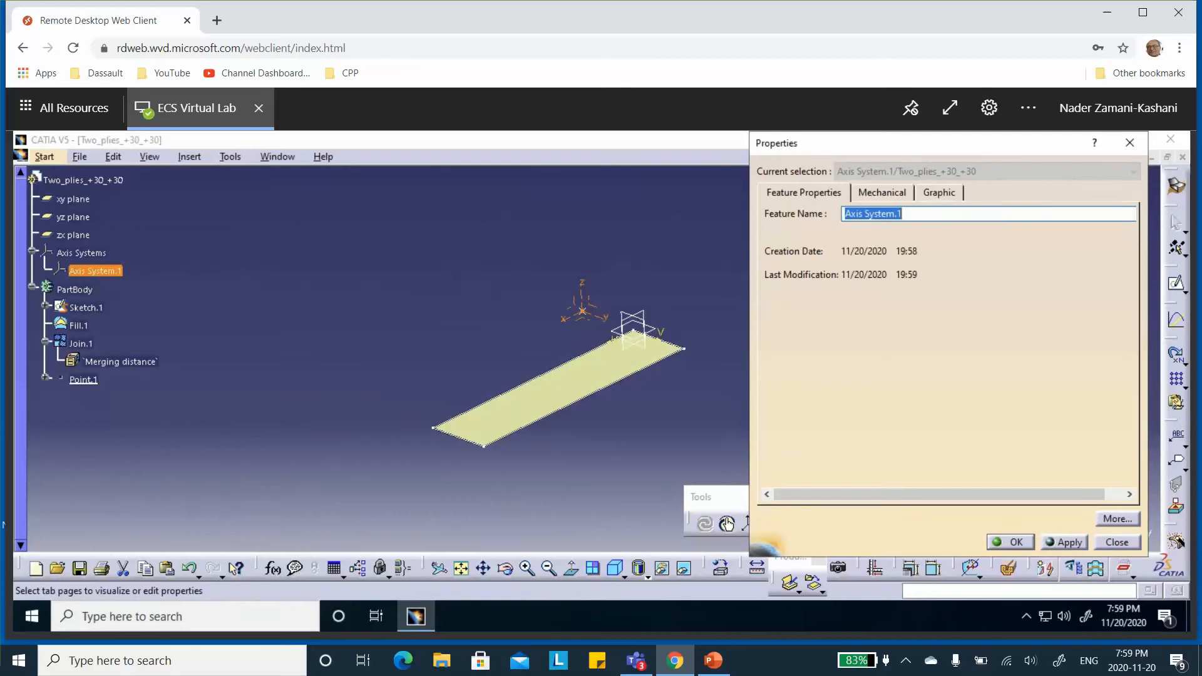
{"action": "type", "text": "a"}
{"action": "type", "text": "ligned with XYZ"}
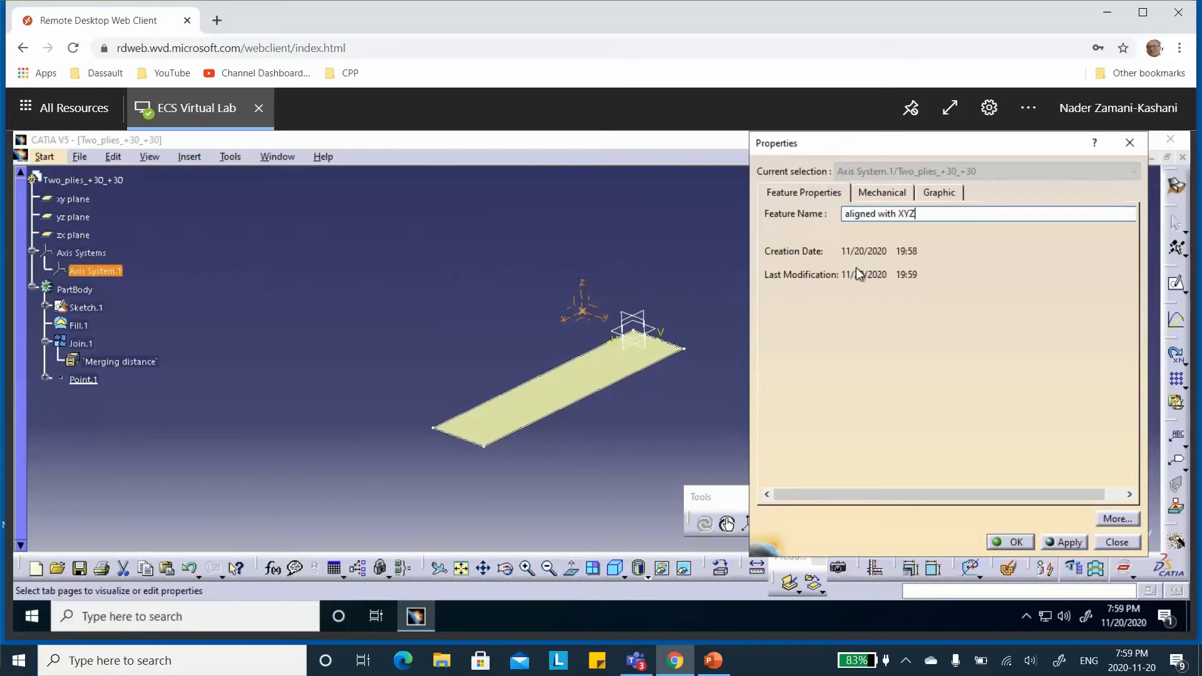
{"action": "type", "text": " (Rod"}
{"action": "key", "text": "BackSpace"}
{"action": "left_click", "coordinate": [1016, 543]}
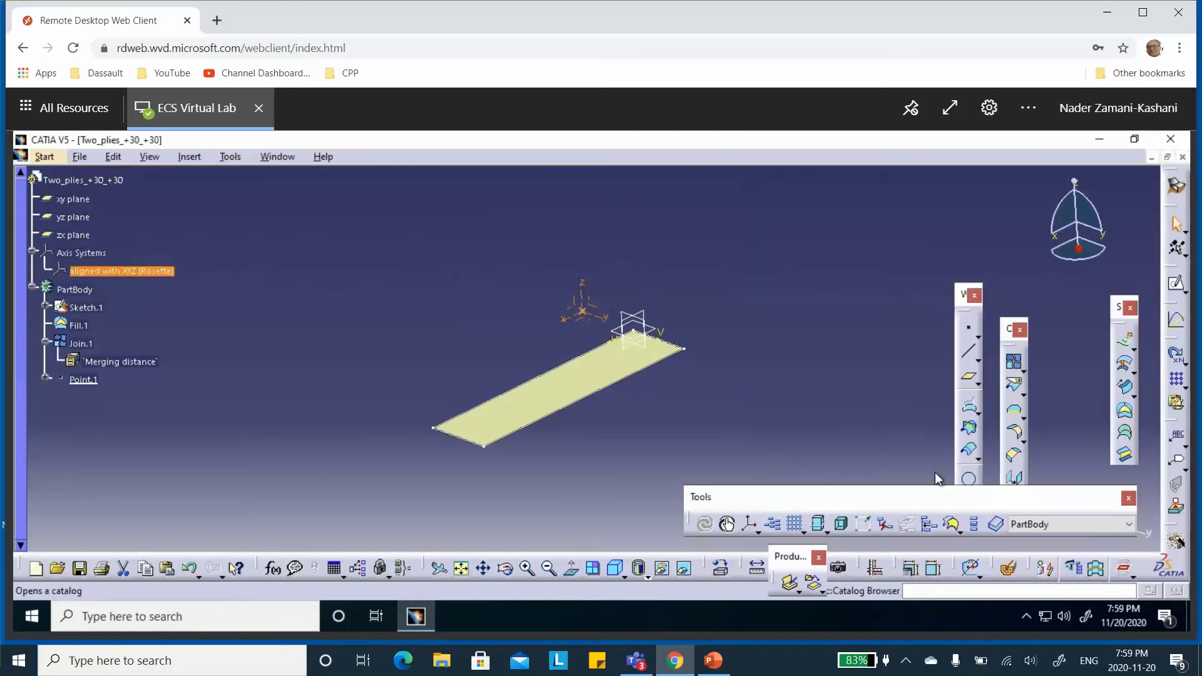
{"action": "left_click", "coordinate": [869, 419]}
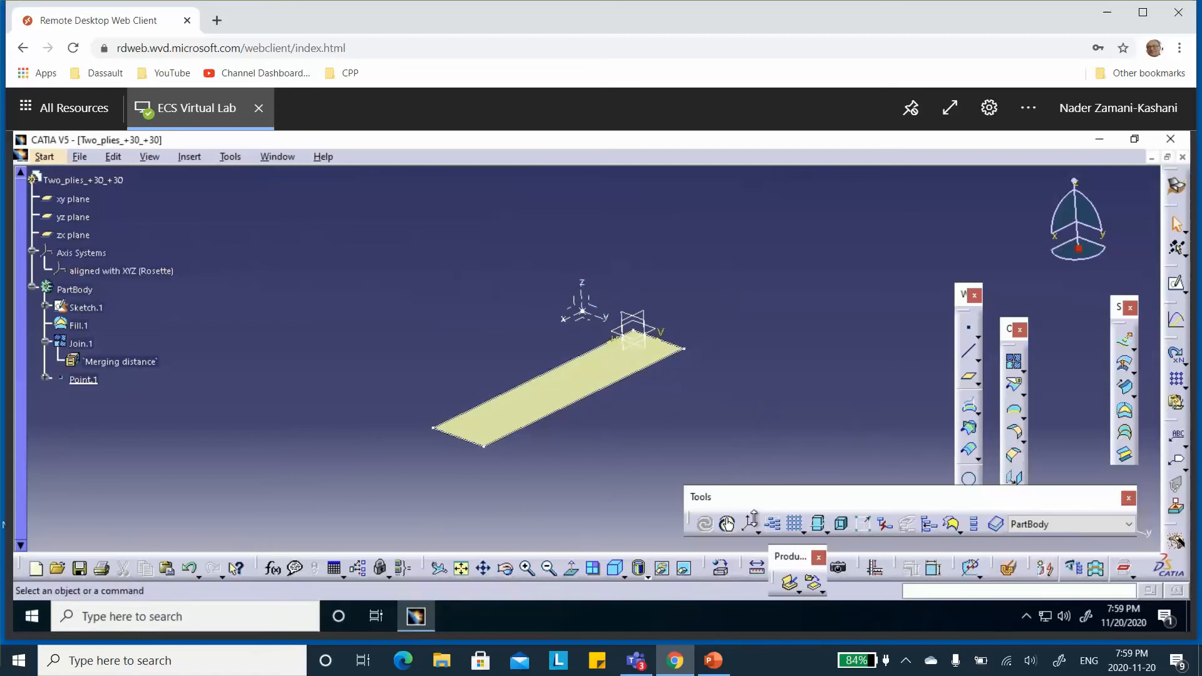
Start a second standard axis system with its origin at a new point at X 1 in, Y -1 in, Z 0 in
{"action": "left_click", "coordinate": [749, 524]}
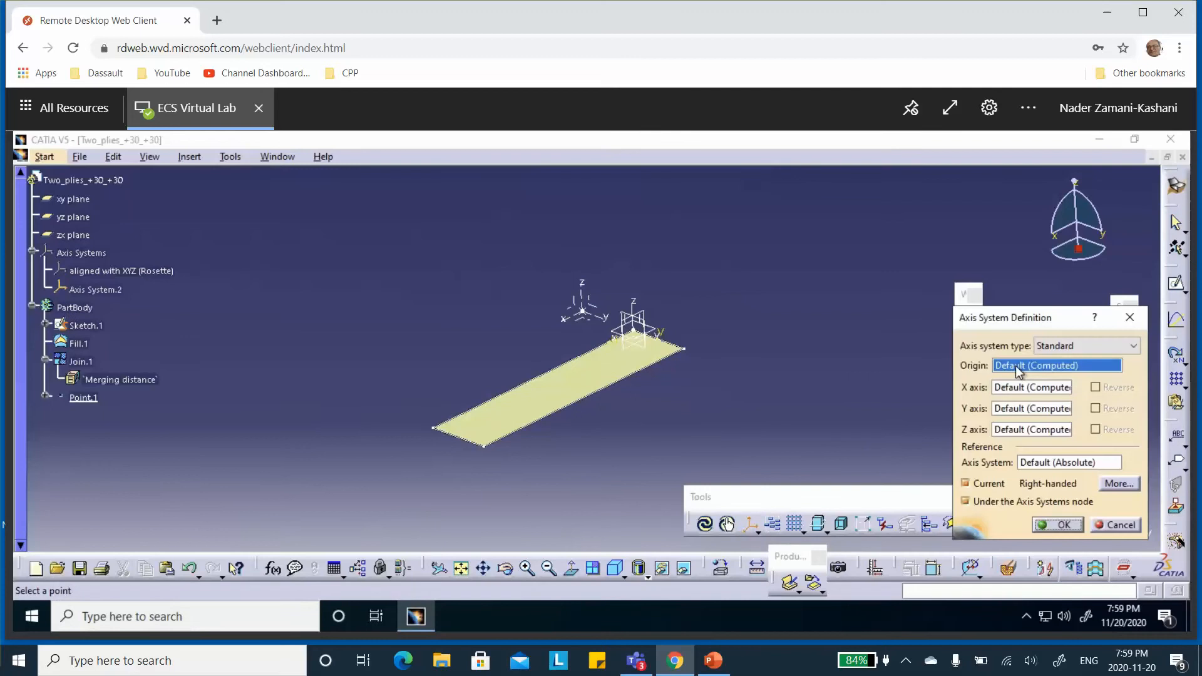
{"action": "right_click", "coordinate": [1015, 366]}
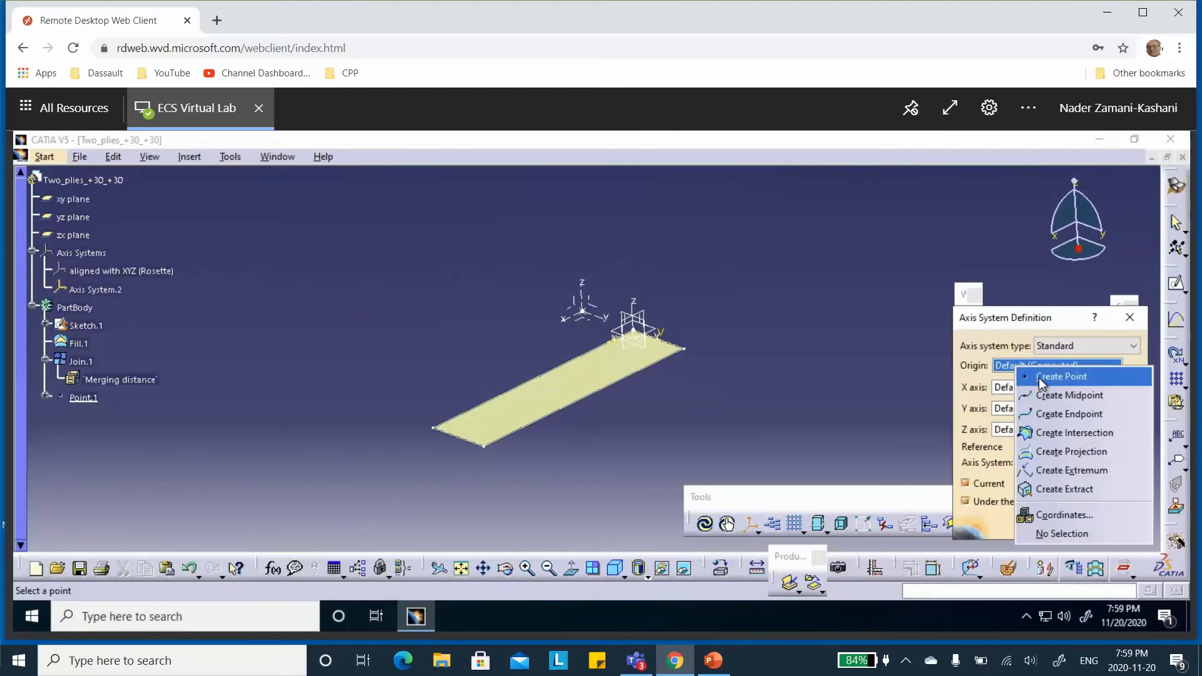
{"action": "left_click", "coordinate": [1041, 378]}
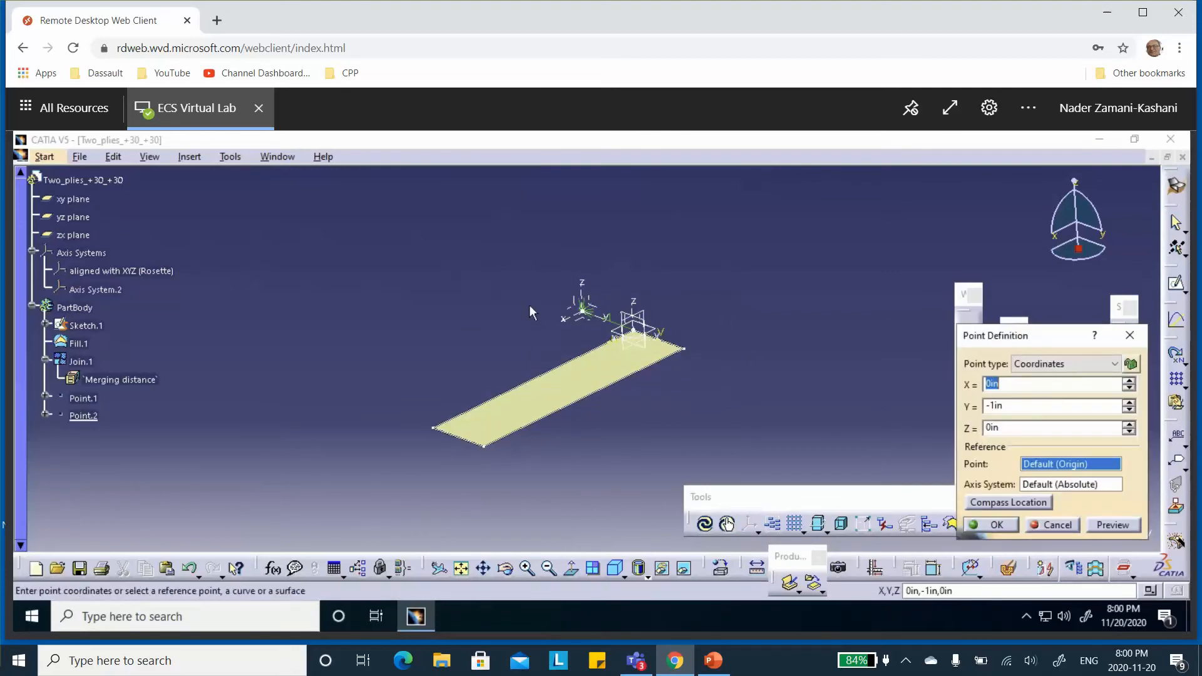
{"action": "left_click", "coordinate": [1129, 380]}
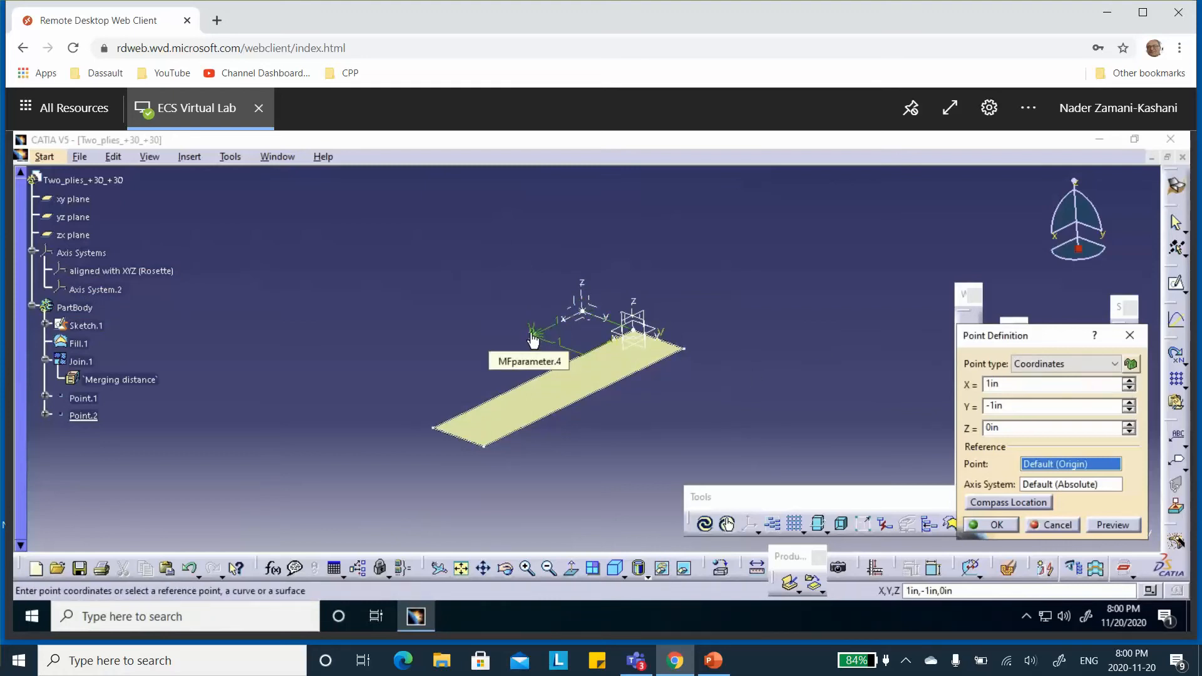
{"action": "left_click", "coordinate": [995, 526]}
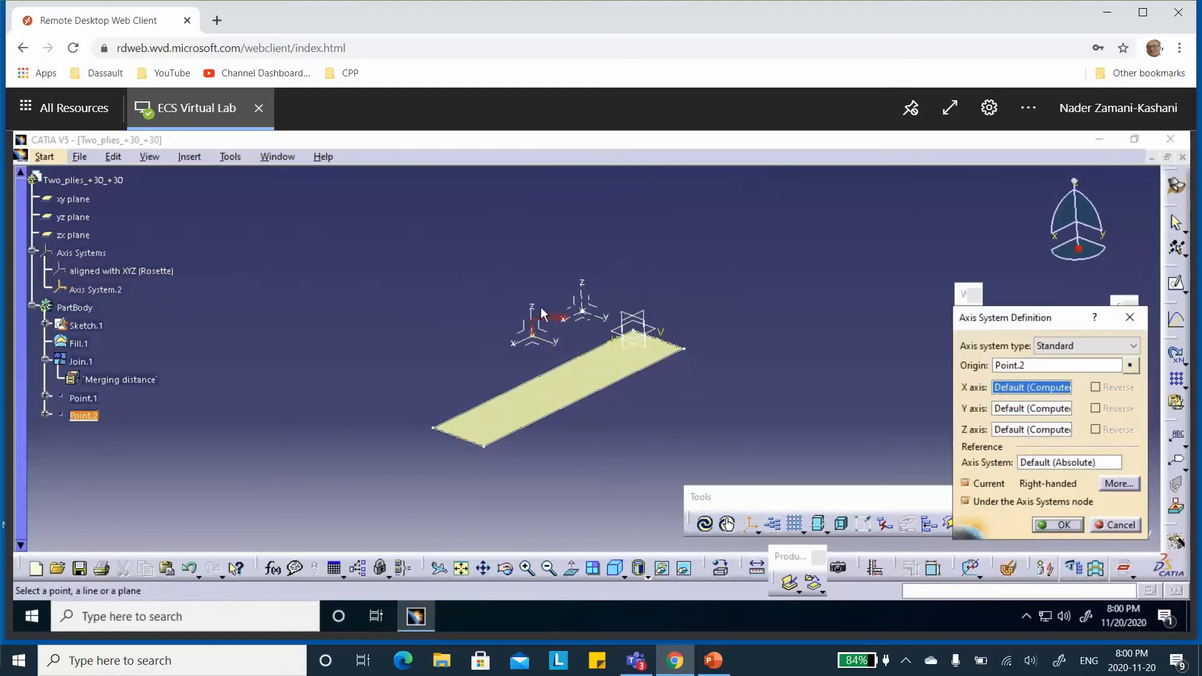
Rotate the second axis system 30 degrees about its Z axis and accept its definition
{"action": "right_click", "coordinate": [1014, 433]}
{"action": "left_click", "coordinate": [931, 429]}
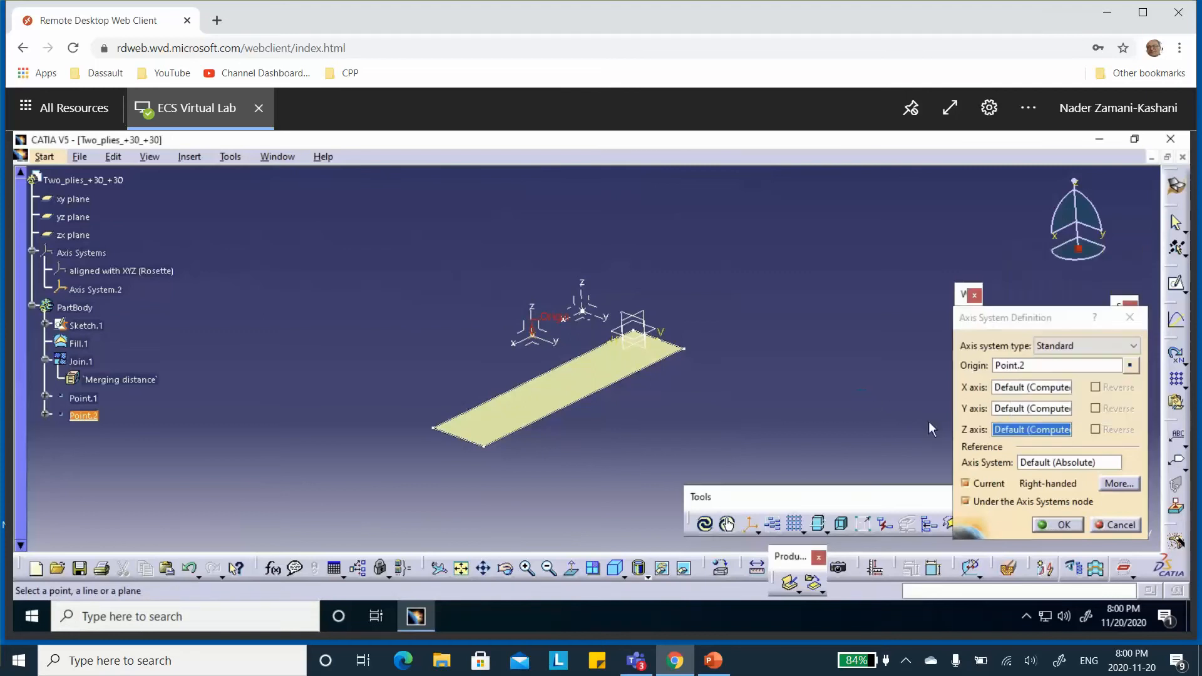
{"action": "right_click", "coordinate": [1021, 436]}
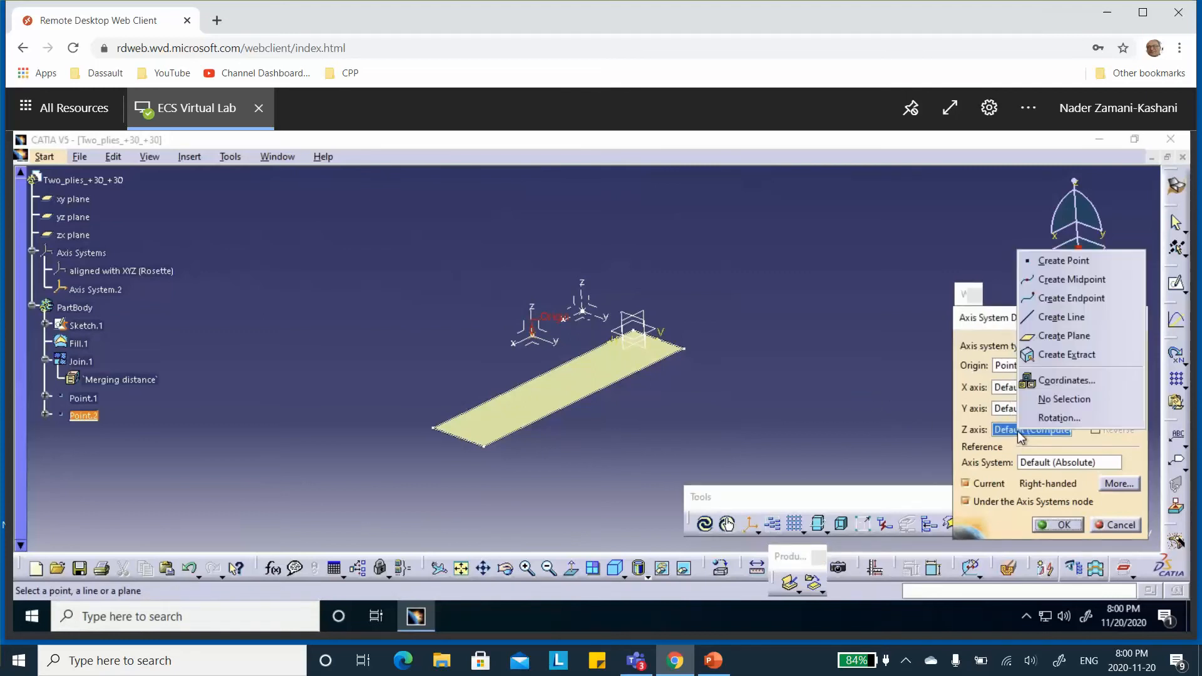
{"action": "left_click", "coordinate": [1057, 418]}
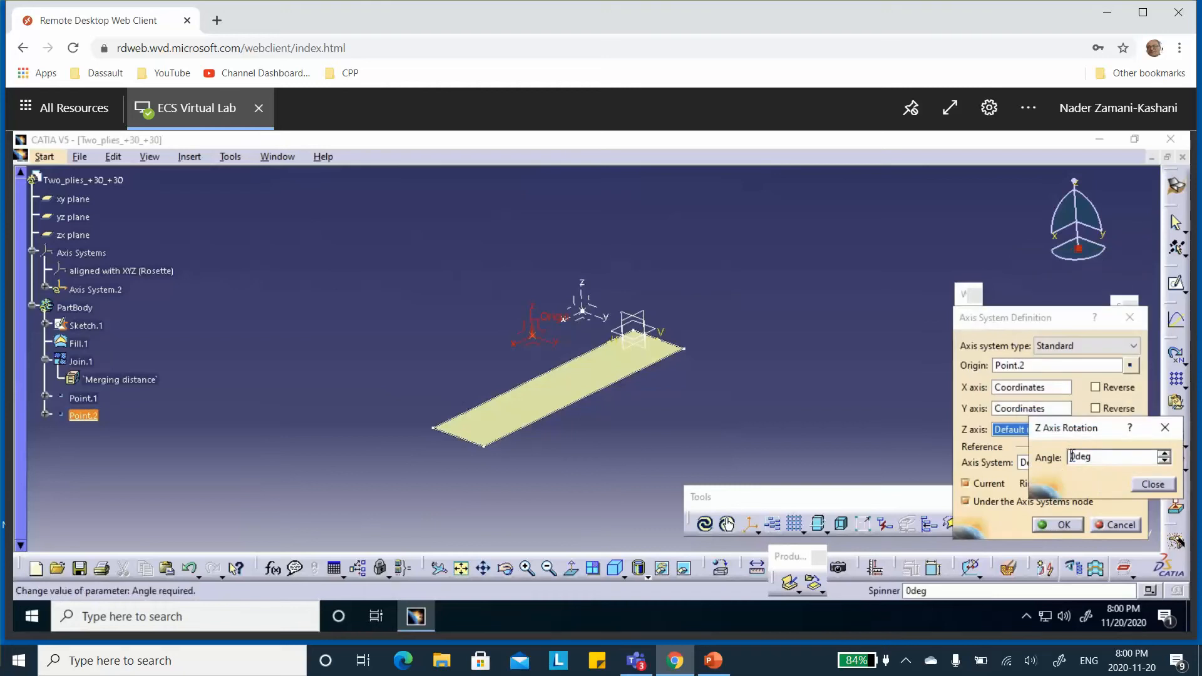
{"action": "type", "text": "3"}
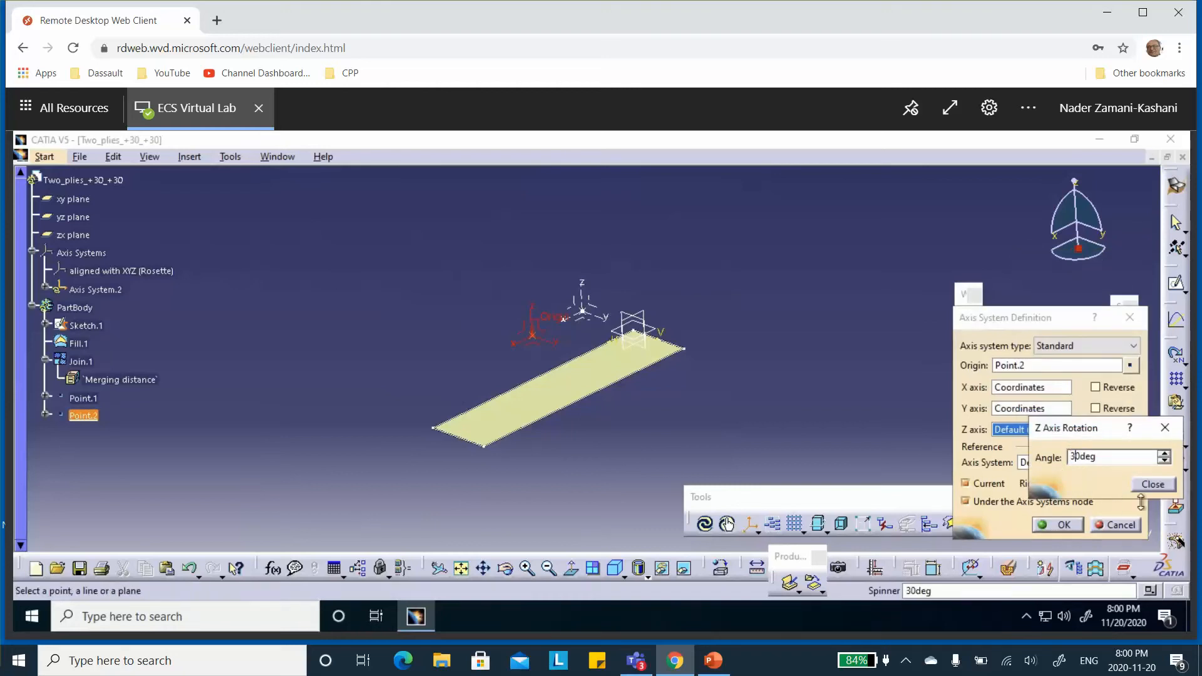
{"action": "left_click", "coordinate": [1154, 487]}
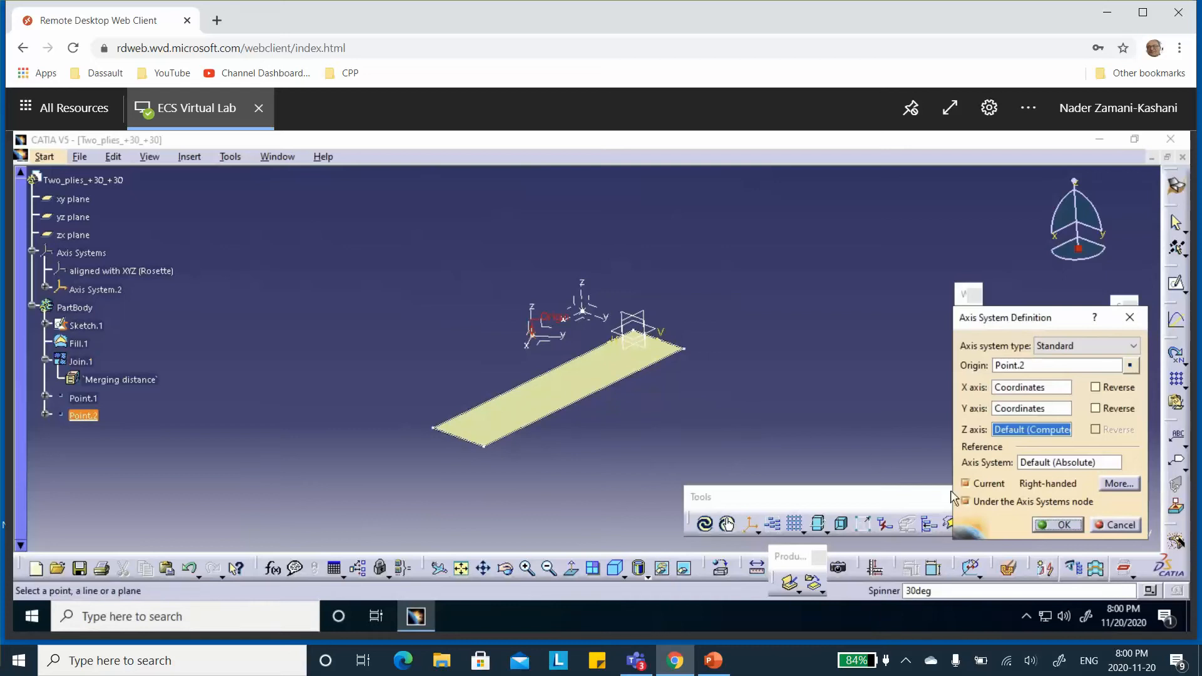
{"action": "left_click", "coordinate": [1058, 525]}
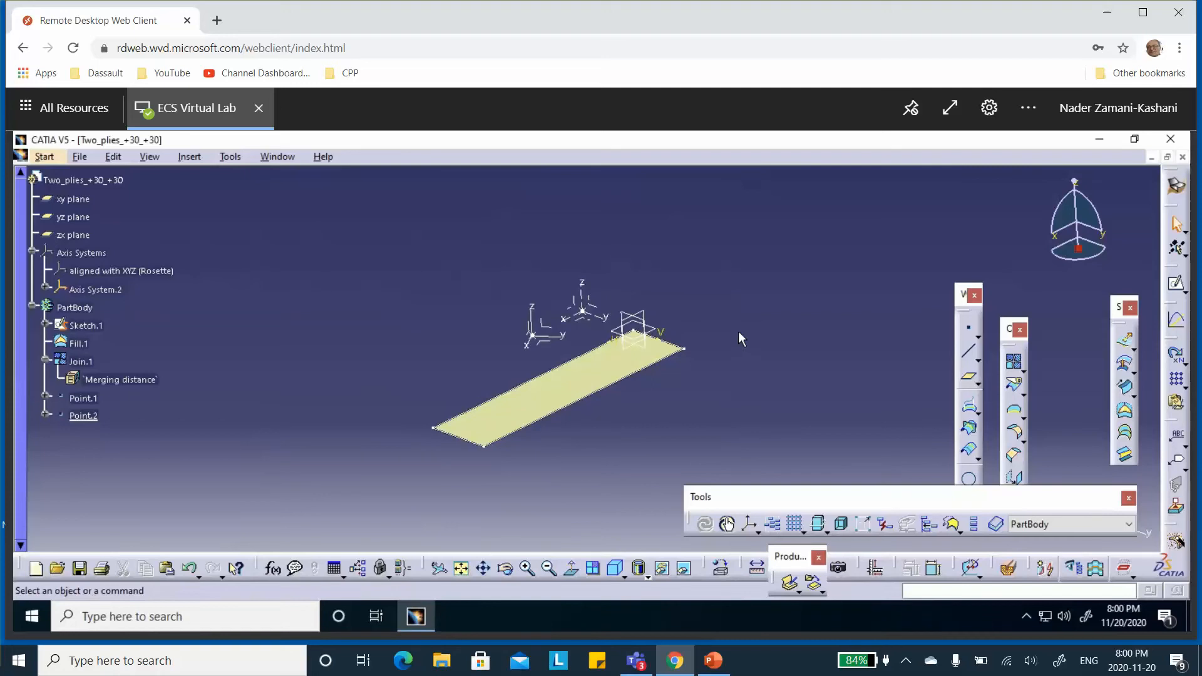
Set the second axis system, the one rotated about Z, as not current
{"action": "right_click", "coordinate": [539, 328]}
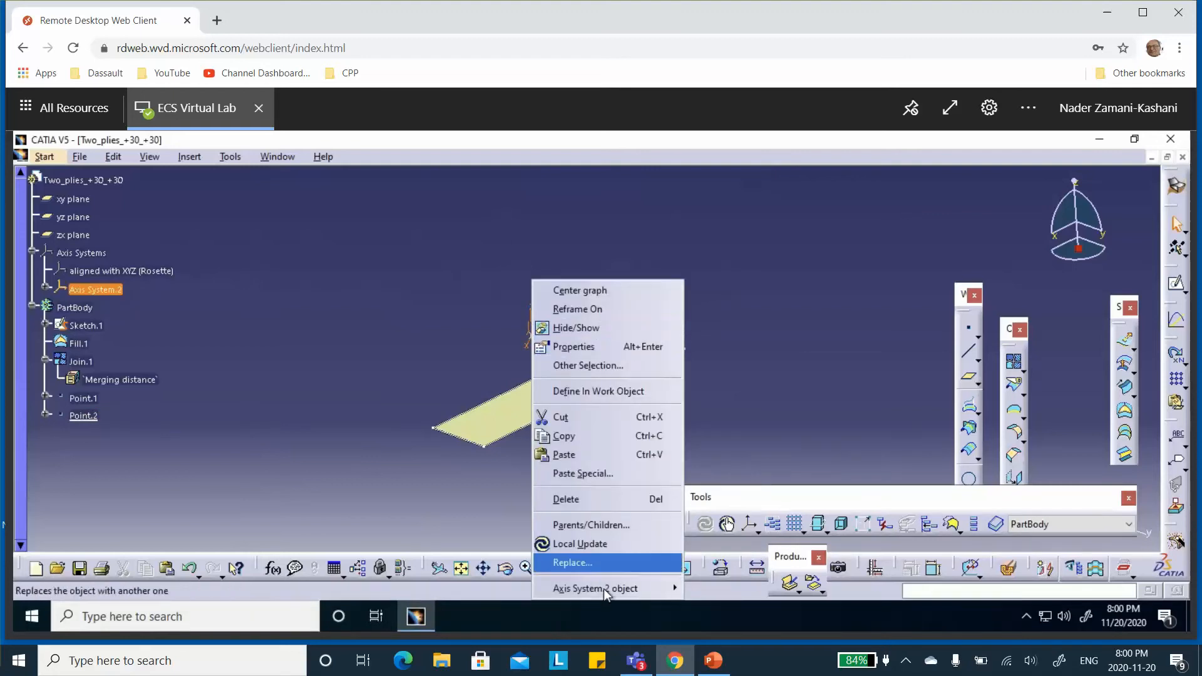
{"action": "mouse_move", "coordinate": [610, 590]}
{"action": "left_click", "coordinate": [700, 590]}
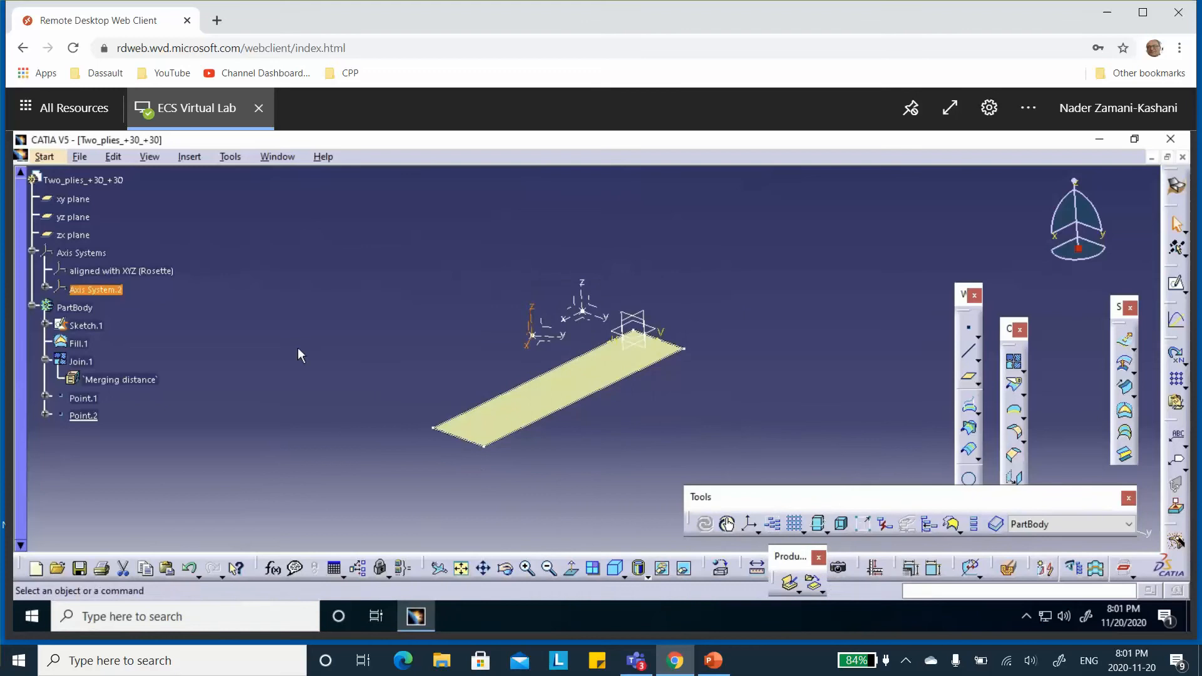
Rename the second axis system as "rotated about Z by +30"
{"action": "right_click", "coordinate": [101, 288]}
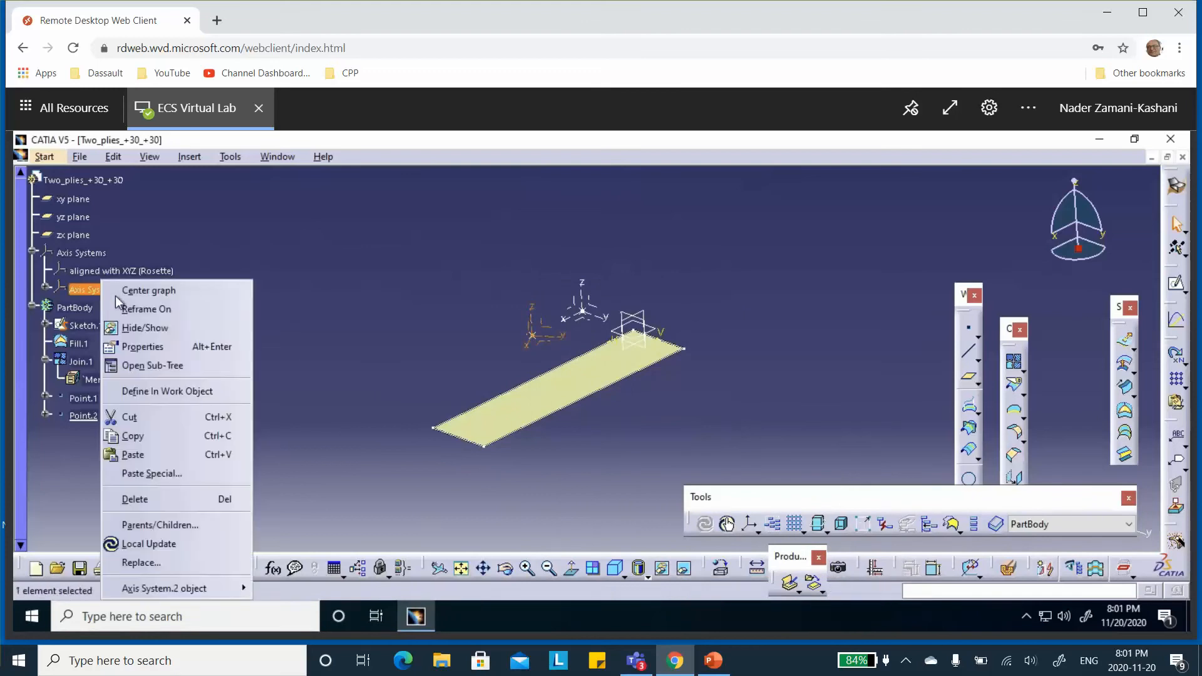
{"action": "left_click", "coordinate": [144, 346]}
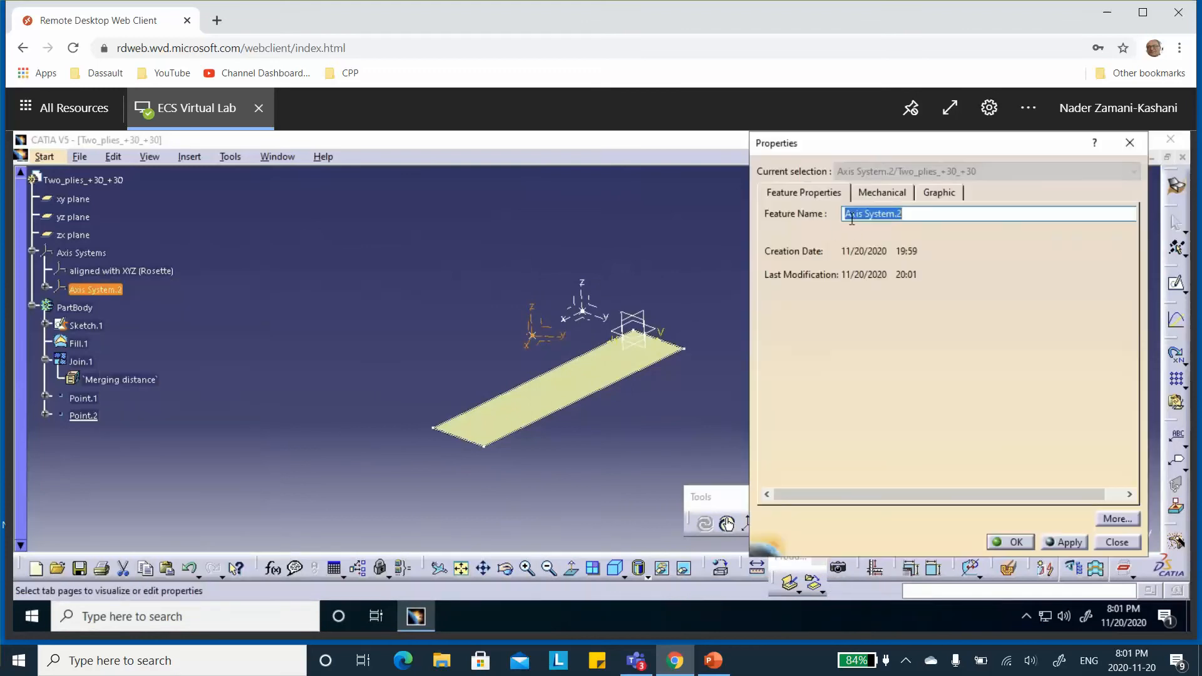
{"action": "type", "text": "rotated Z by"}
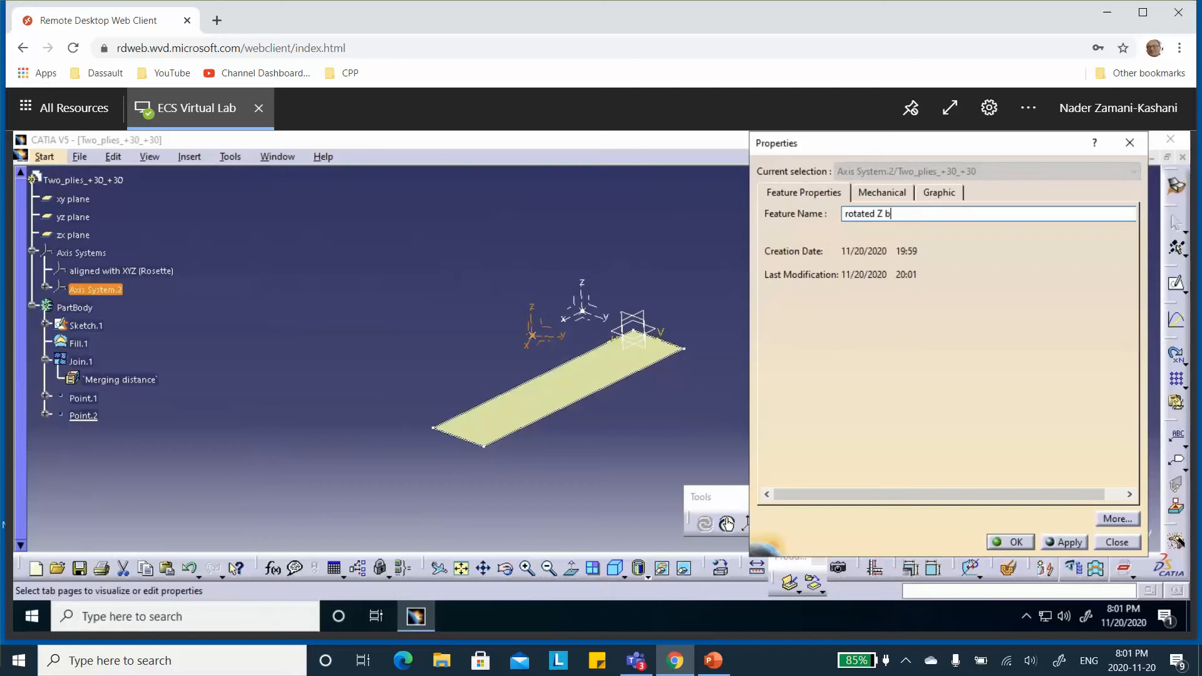
{"action": "left_click", "coordinate": [878, 214]}
{"action": "type", "text": "about"}
{"action": "left_click", "coordinate": [1015, 540]}
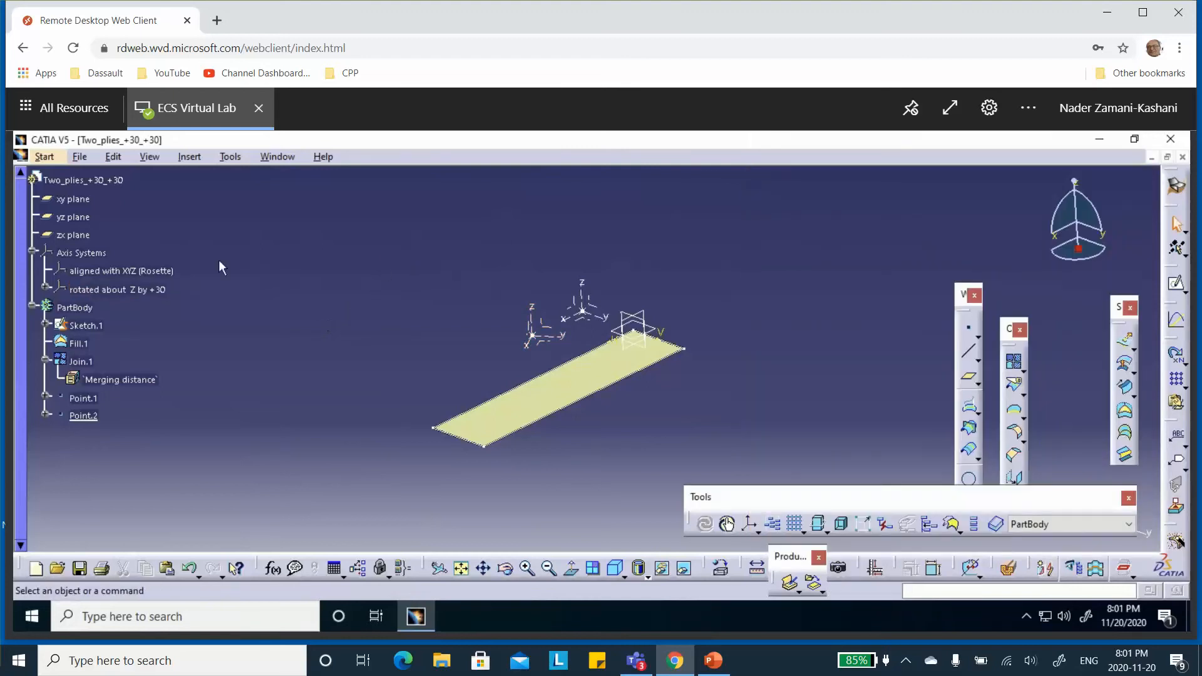
{"action": "left_click", "coordinate": [32, 251]}
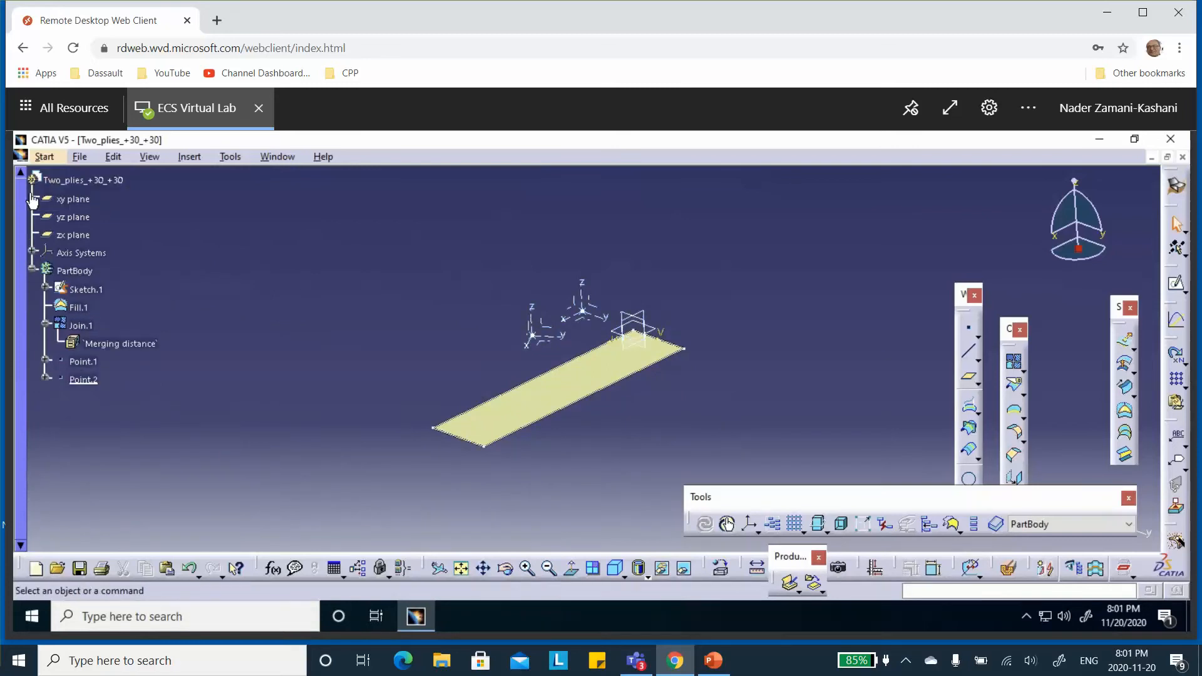
{"action": "left_click", "coordinate": [32, 251]}
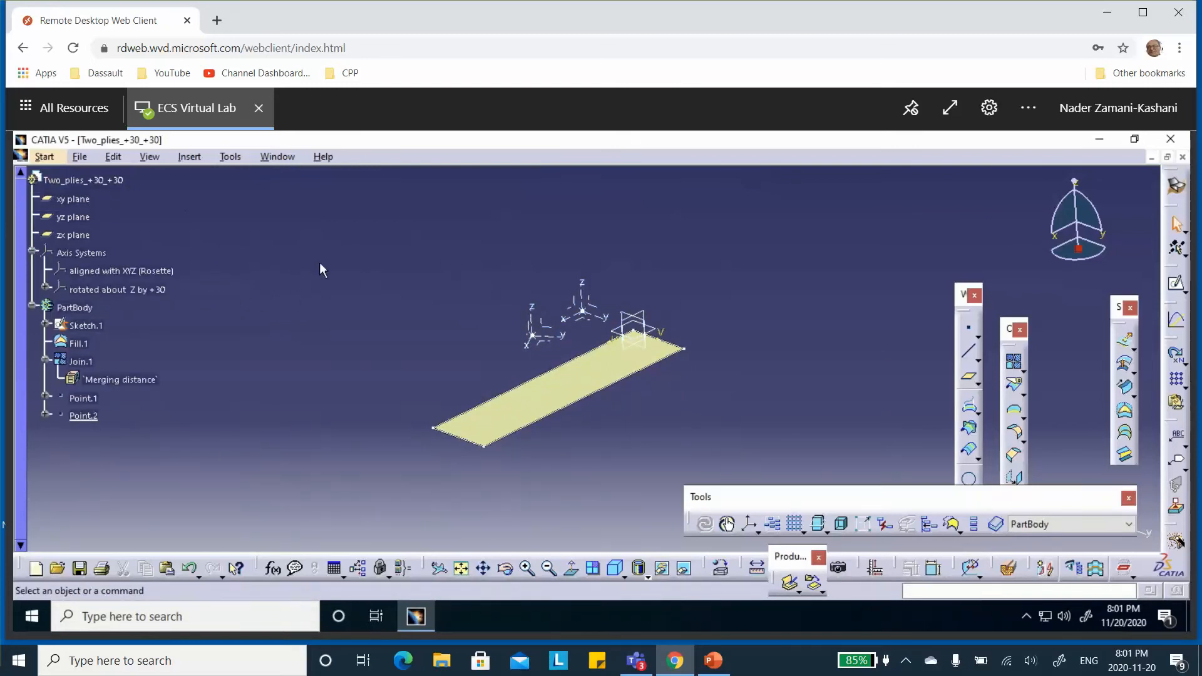
Switch to the Composites Design workbench and open the Composites Parameters definition, keeping the surface and axis systems in view
{"action": "left_click", "coordinate": [45, 156]}
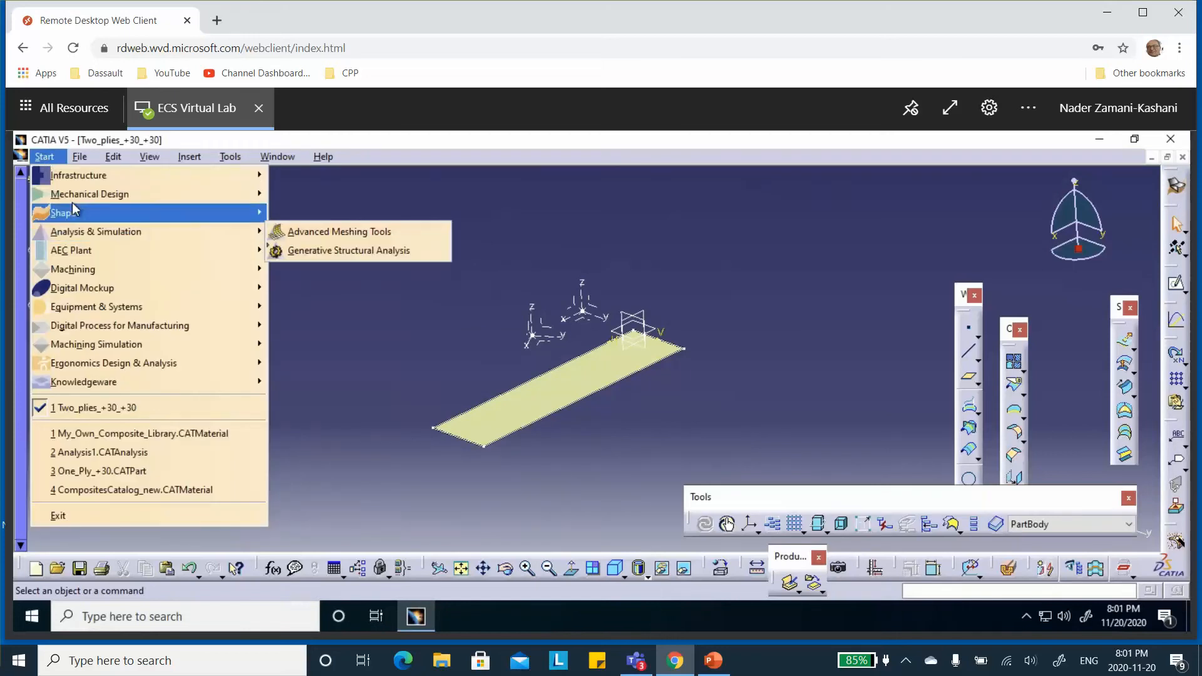
{"action": "mouse_move", "coordinate": [89, 201]}
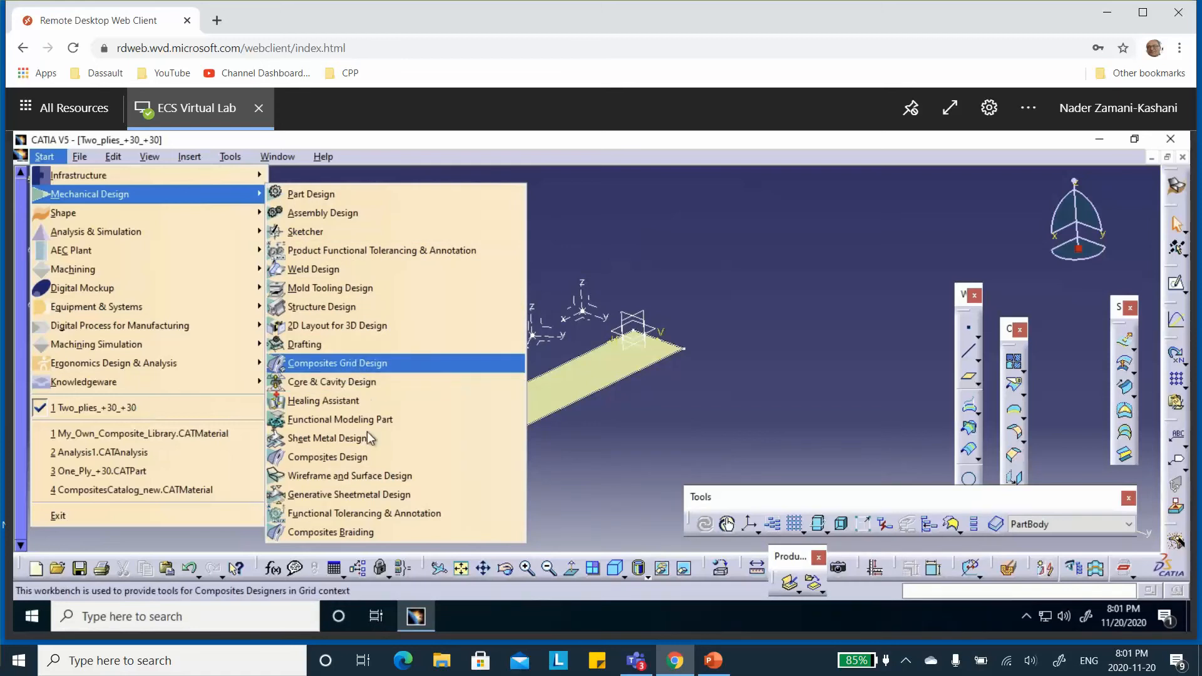
{"action": "left_click", "coordinate": [360, 462]}
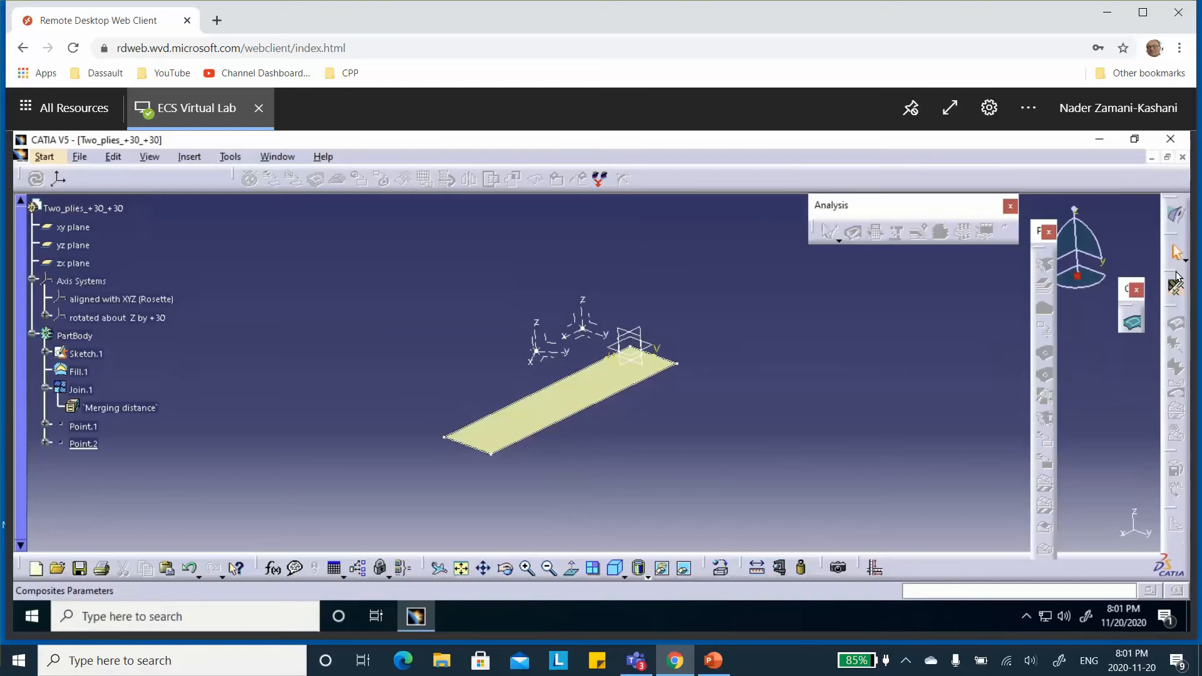
{"action": "left_click_drag", "start_coordinate": [1176, 280], "coordinate": [992, 316]}
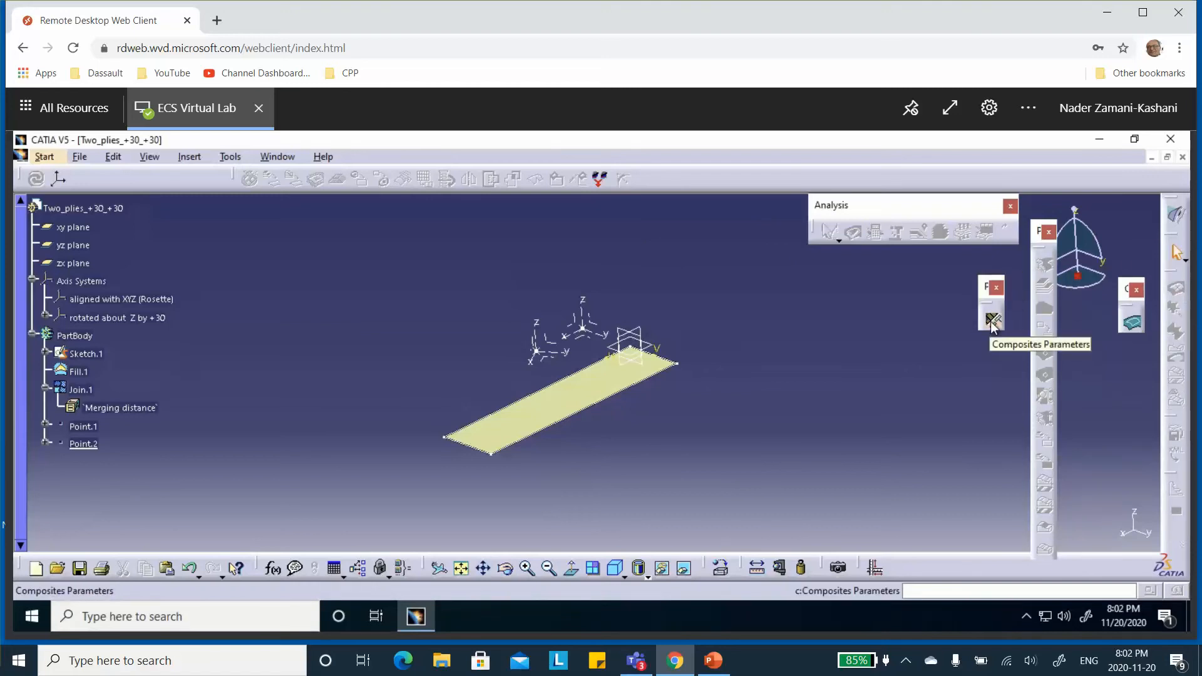
{"action": "left_click", "coordinate": [992, 321]}
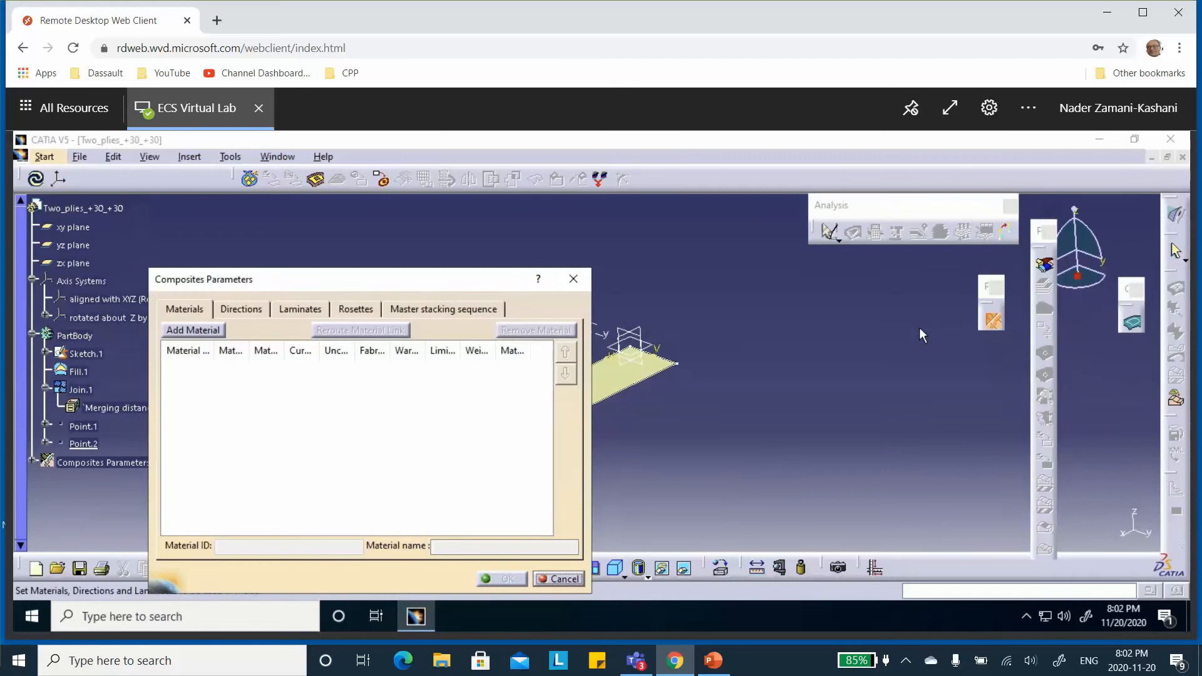
{"action": "left_click_drag", "start_coordinate": [308, 282], "coordinate": [287, 245]}
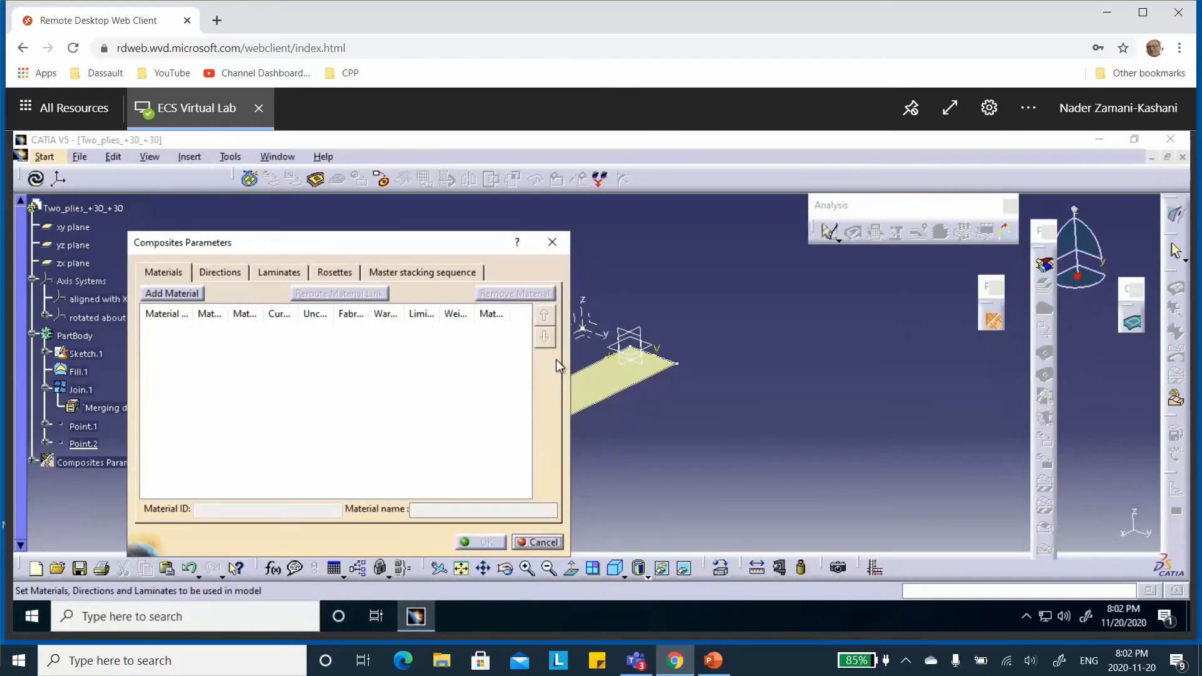
{"action": "middle_click_drag", "start_coordinate": [602, 378], "coordinate": [810, 384]}
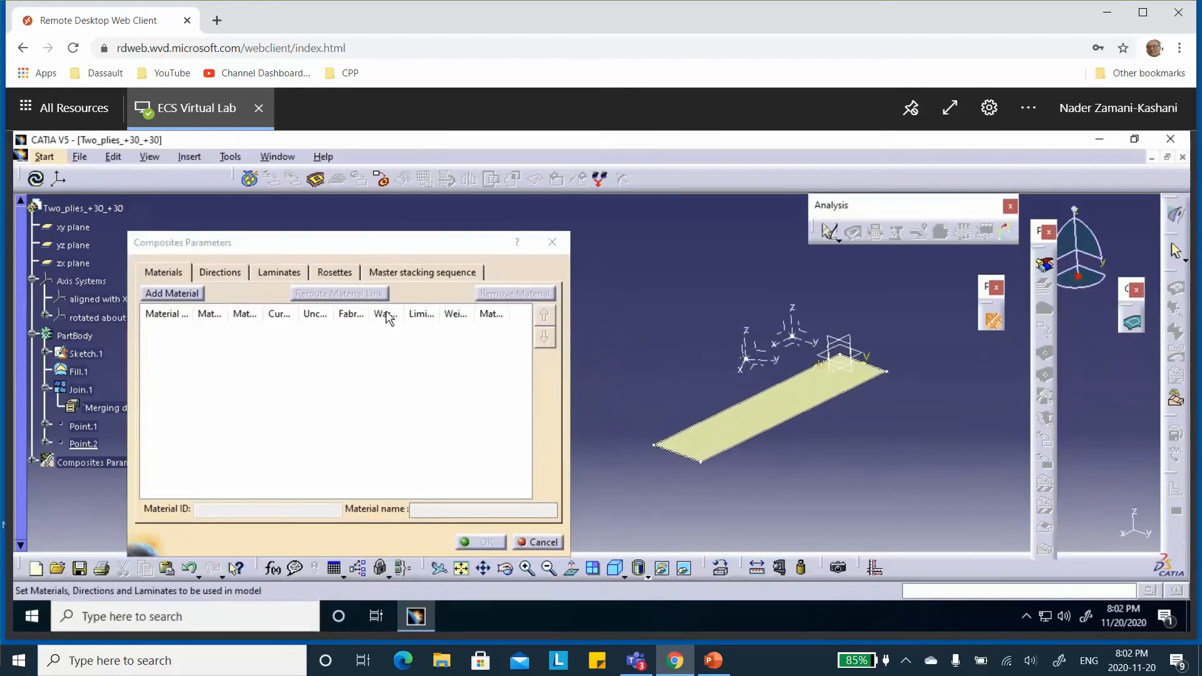
{"action": "left_click_drag", "start_coordinate": [359, 250], "coordinate": [389, 241]}
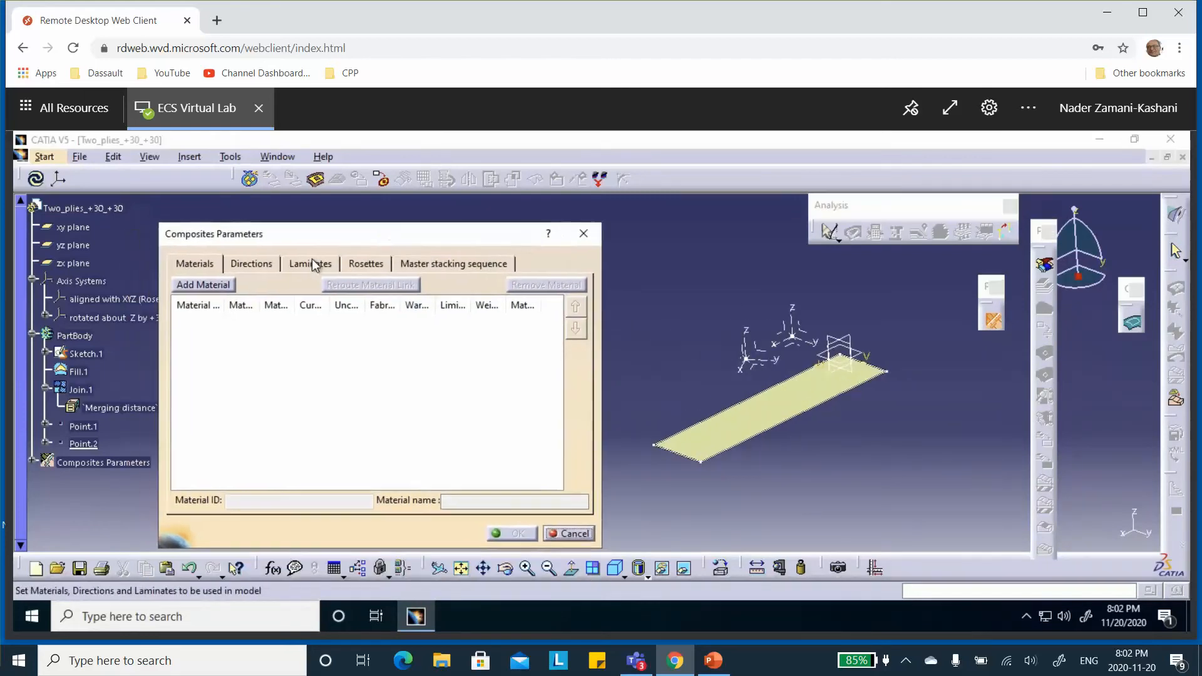
Start adding a material and load My_Own_Composite_Library from the Desktop as the material catalog
{"action": "left_click", "coordinate": [212, 283]}
{"action": "left_click", "coordinate": [557, 351]}
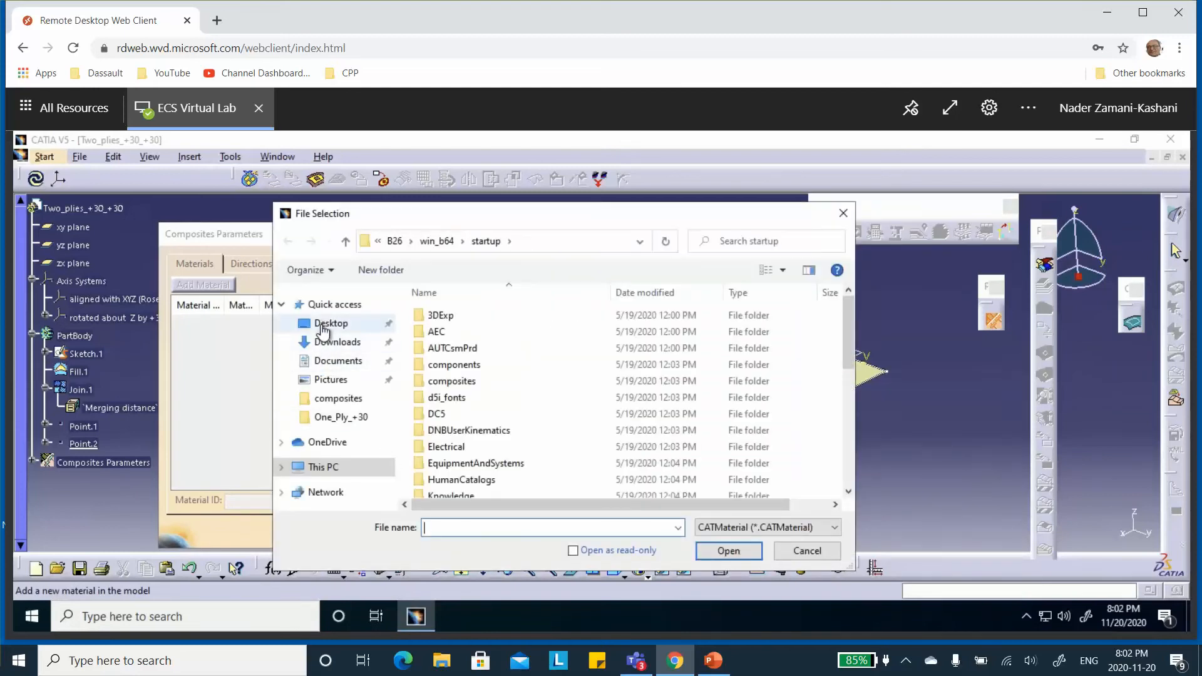
{"action": "left_click", "coordinate": [323, 325]}
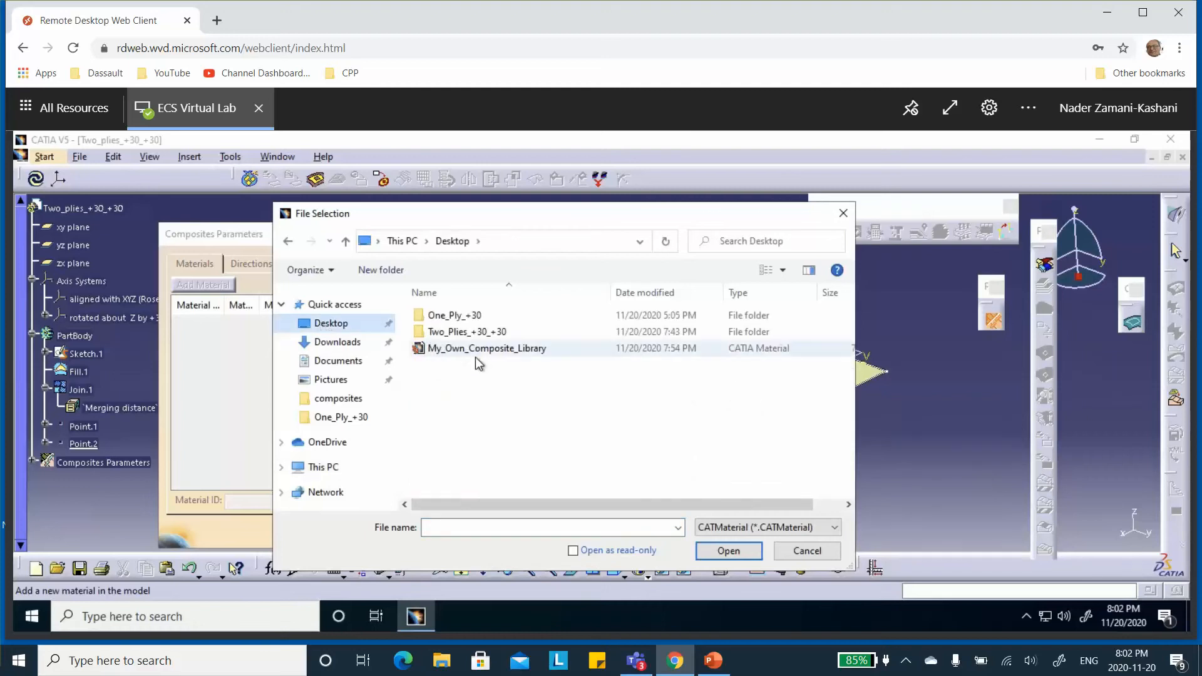
{"action": "left_click", "coordinate": [494, 350]}
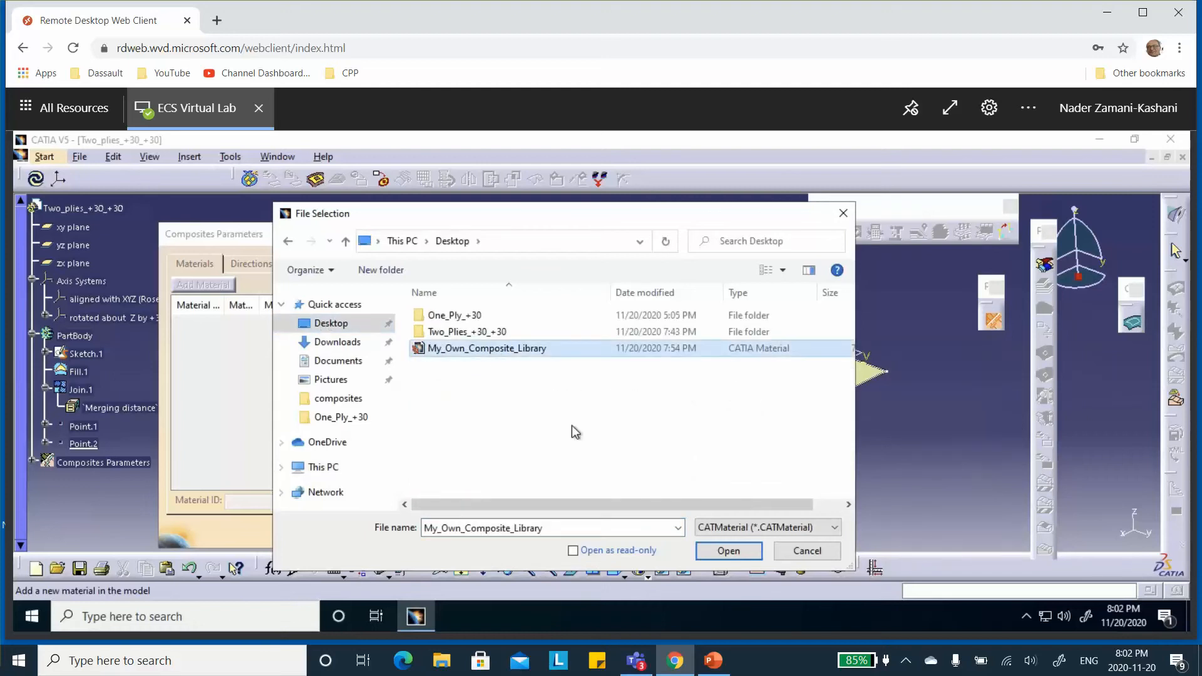
{"action": "left_click", "coordinate": [730, 552]}
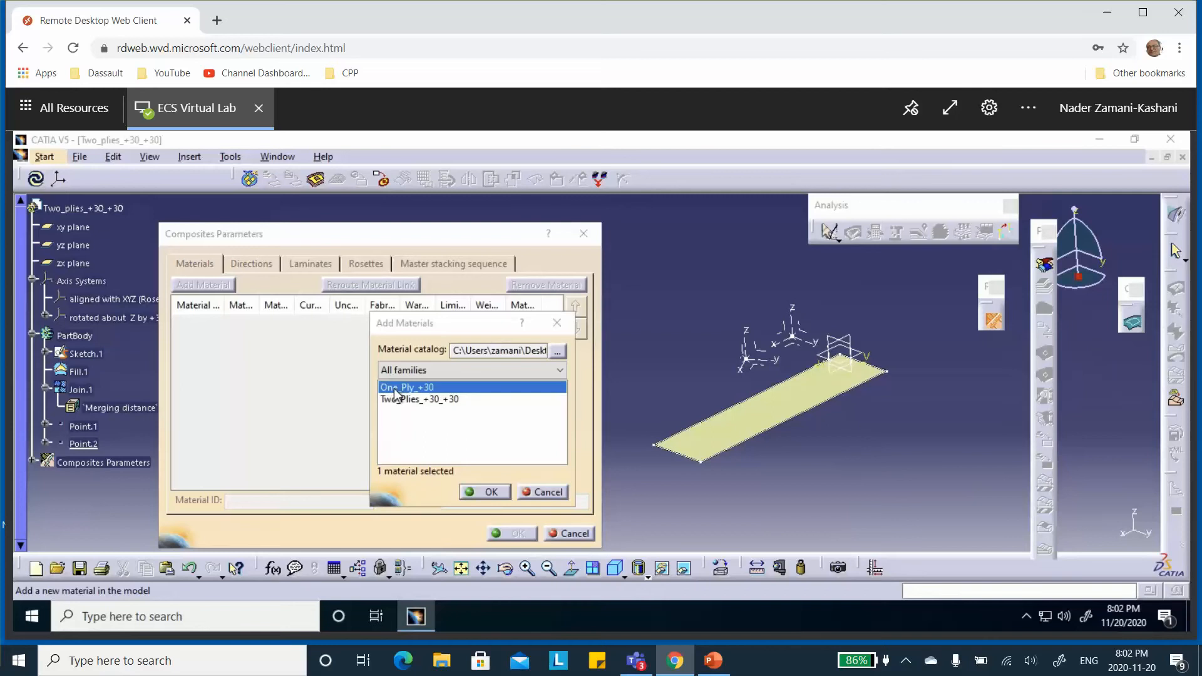
Add the Two_Plies_+30_+30 material from all families to the composites parameters and widen the cured thickness column
{"action": "left_click", "coordinate": [560, 374]}
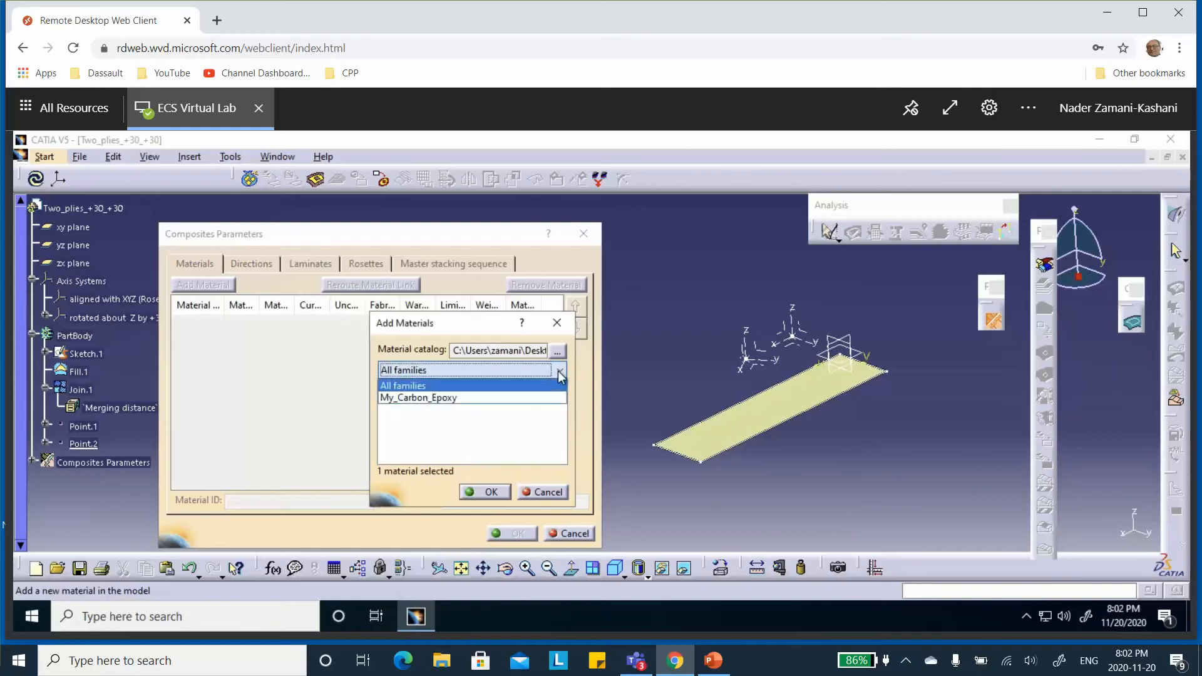
{"action": "left_click", "coordinate": [520, 385]}
{"action": "left_click", "coordinate": [423, 399]}
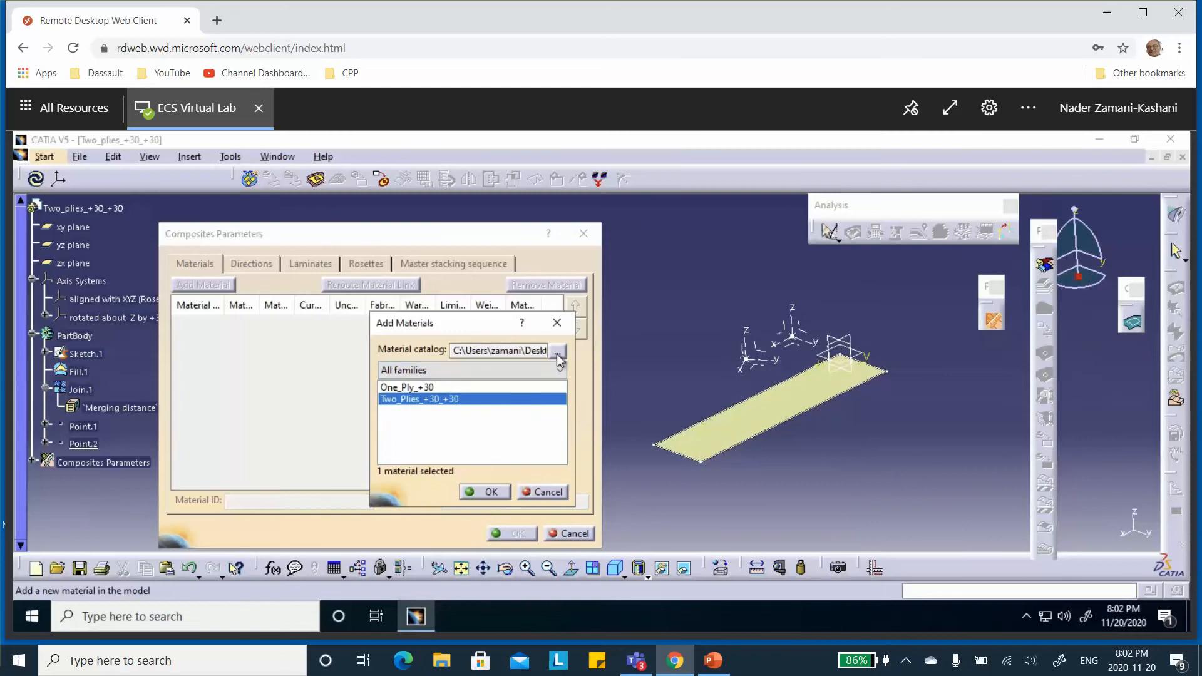
{"action": "left_click", "coordinate": [492, 492]}
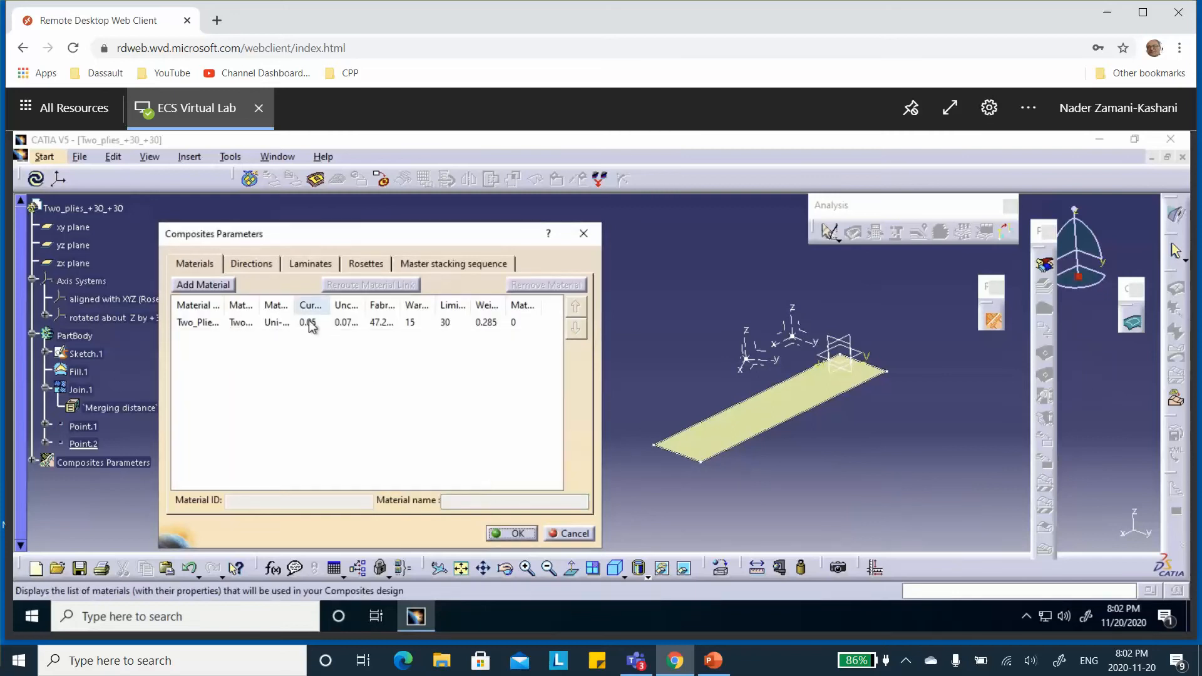
{"action": "left_click_drag", "start_coordinate": [339, 305], "coordinate": [357, 306]}
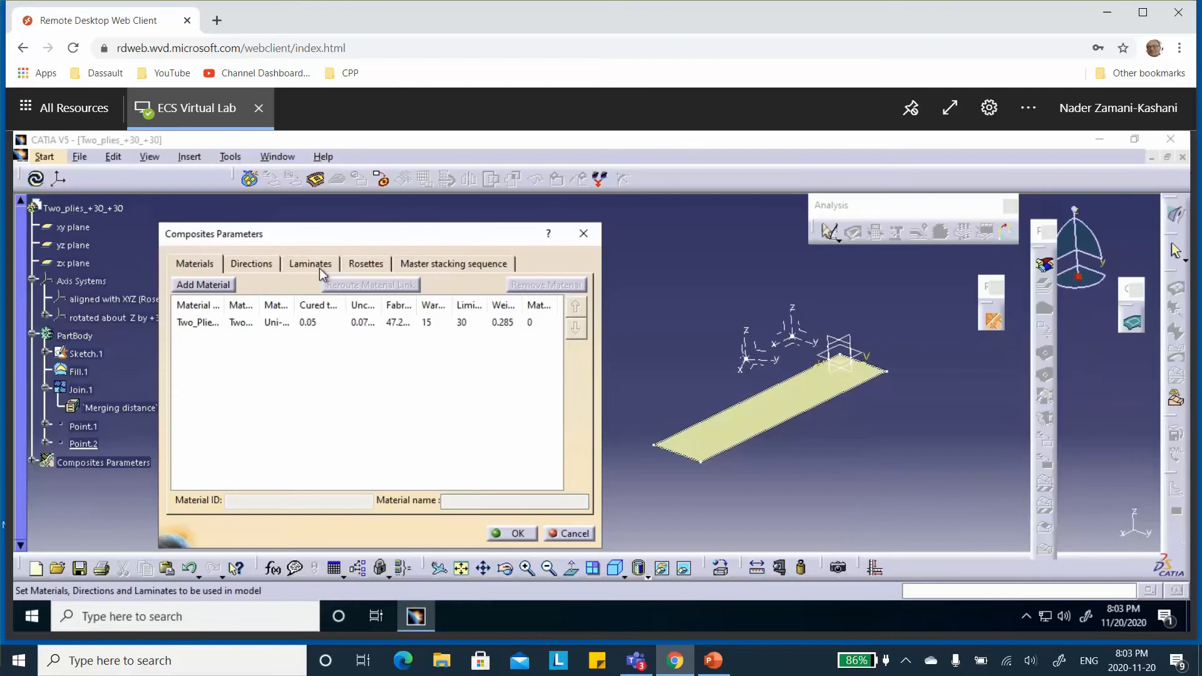
Add the GLASS material from the catalog in the CATIA startup composites folder as a second material
{"action": "left_click", "coordinate": [203, 284]}
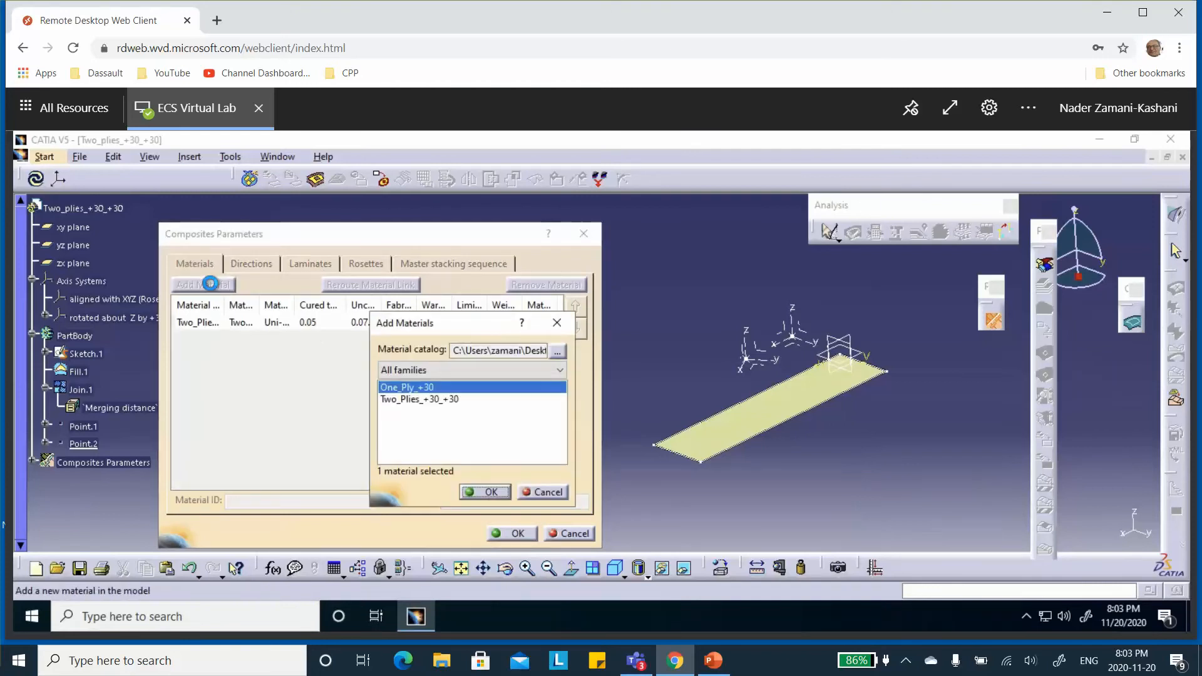
{"action": "left_click", "coordinate": [557, 351]}
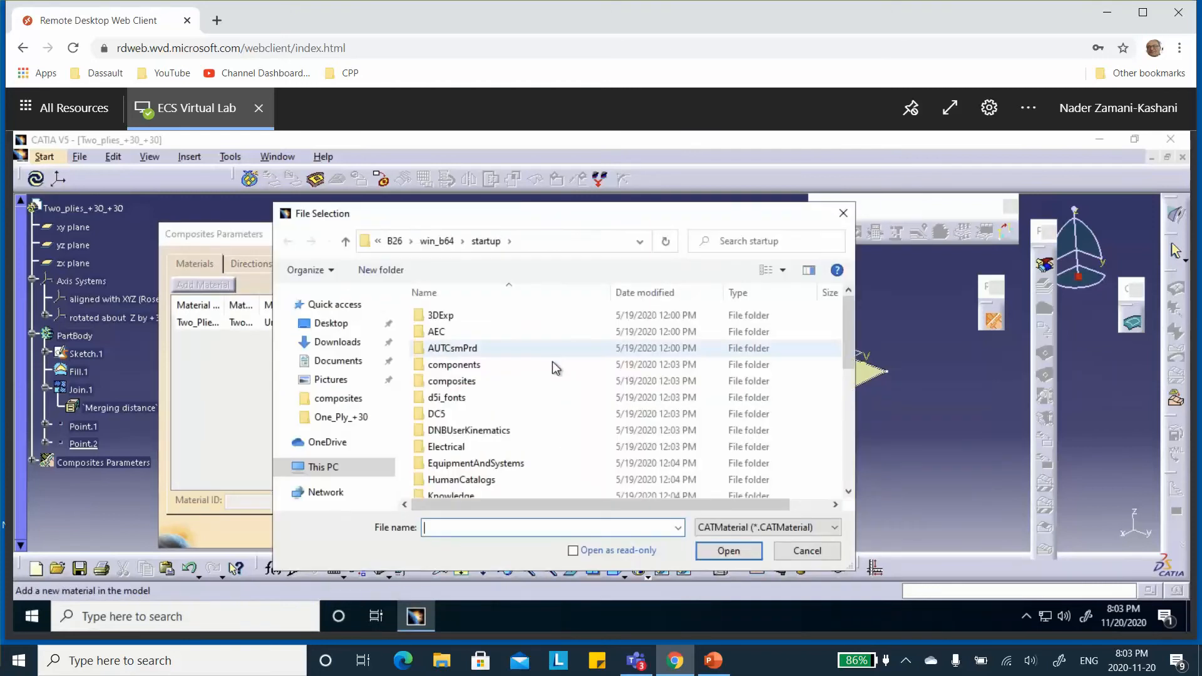
{"action": "double_click", "coordinate": [446, 382]}
{"action": "double_click", "coordinate": [449, 349]}
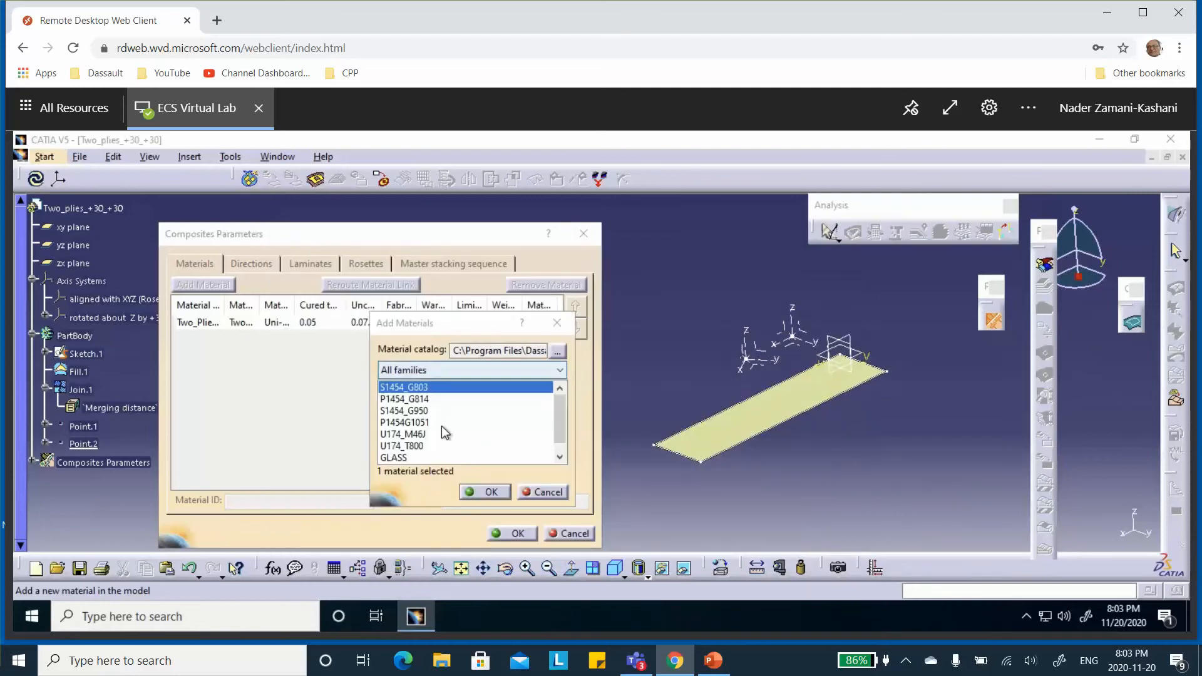
{"action": "left_click", "coordinate": [394, 456]}
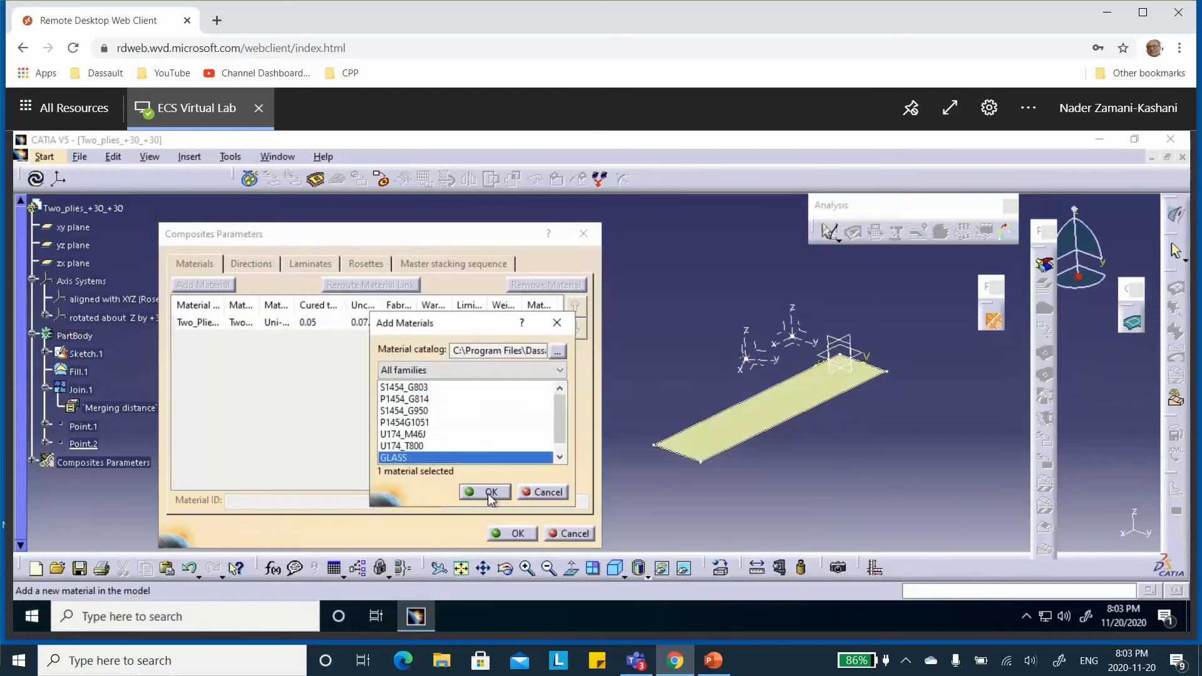
{"action": "left_click", "coordinate": [490, 494]}
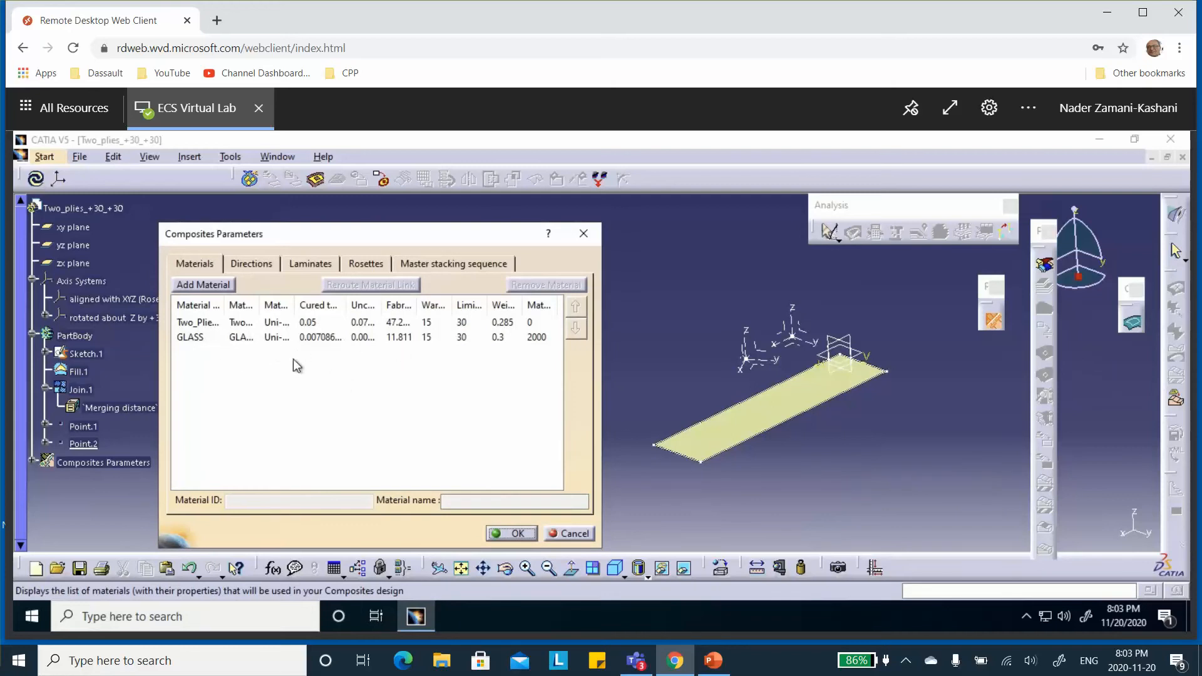
Add a Cartesian-transfer rosette based on the "aligned with XYZ (Rosette)" axis system, hiding its oversized 3D display
{"action": "left_click", "coordinate": [361, 265]}
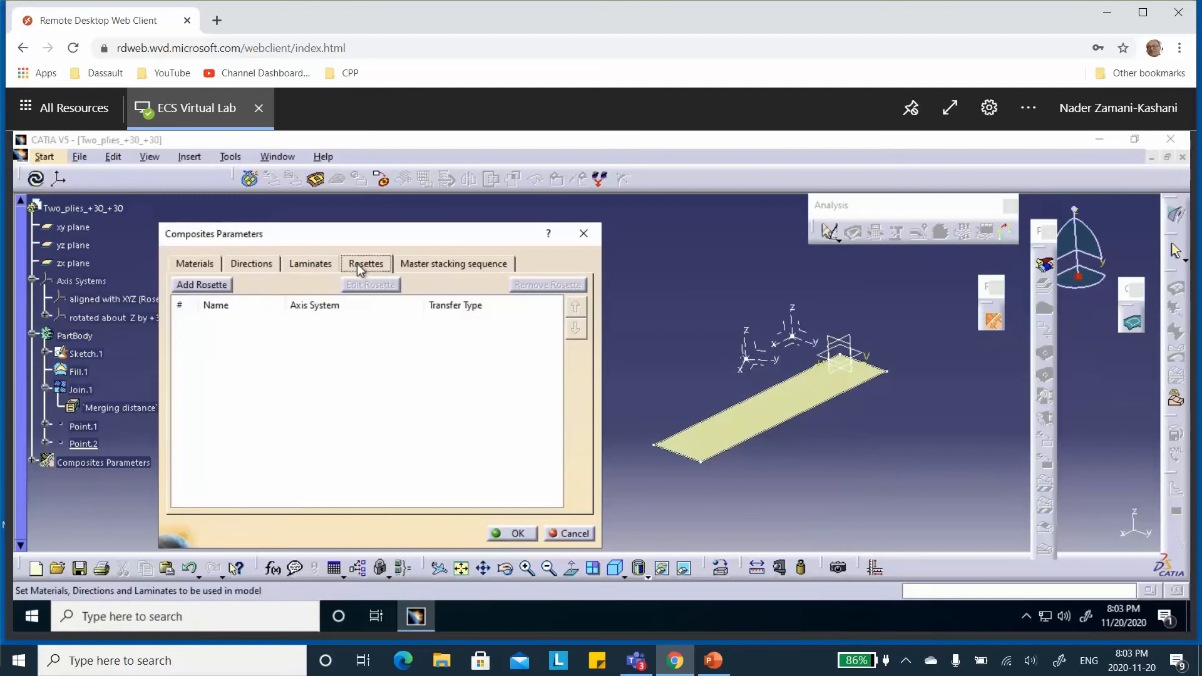
{"action": "left_click", "coordinate": [213, 285]}
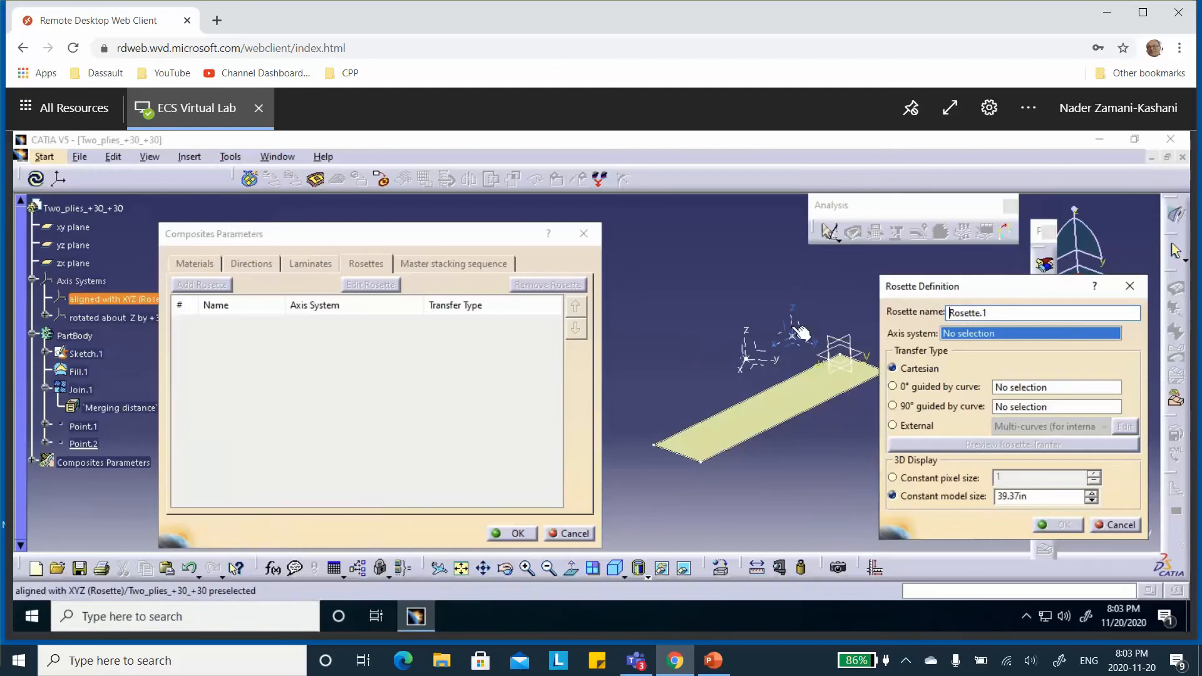
{"action": "left_click", "coordinate": [792, 307]}
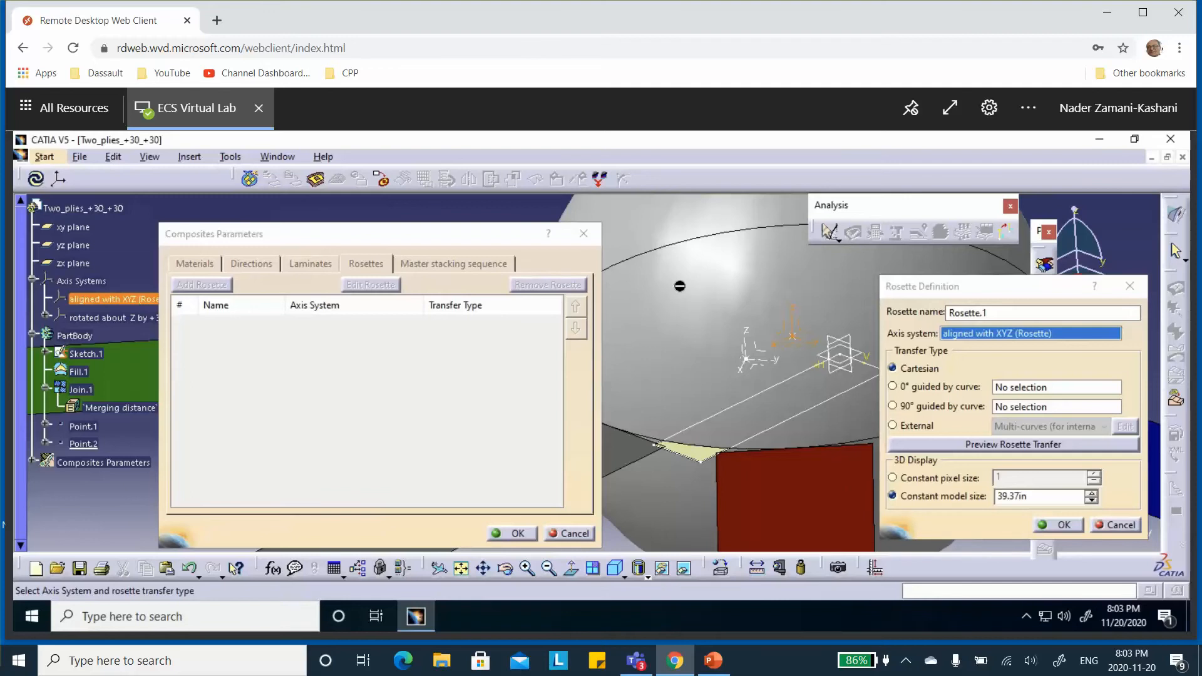
{"action": "right_click", "coordinate": [679, 287]}
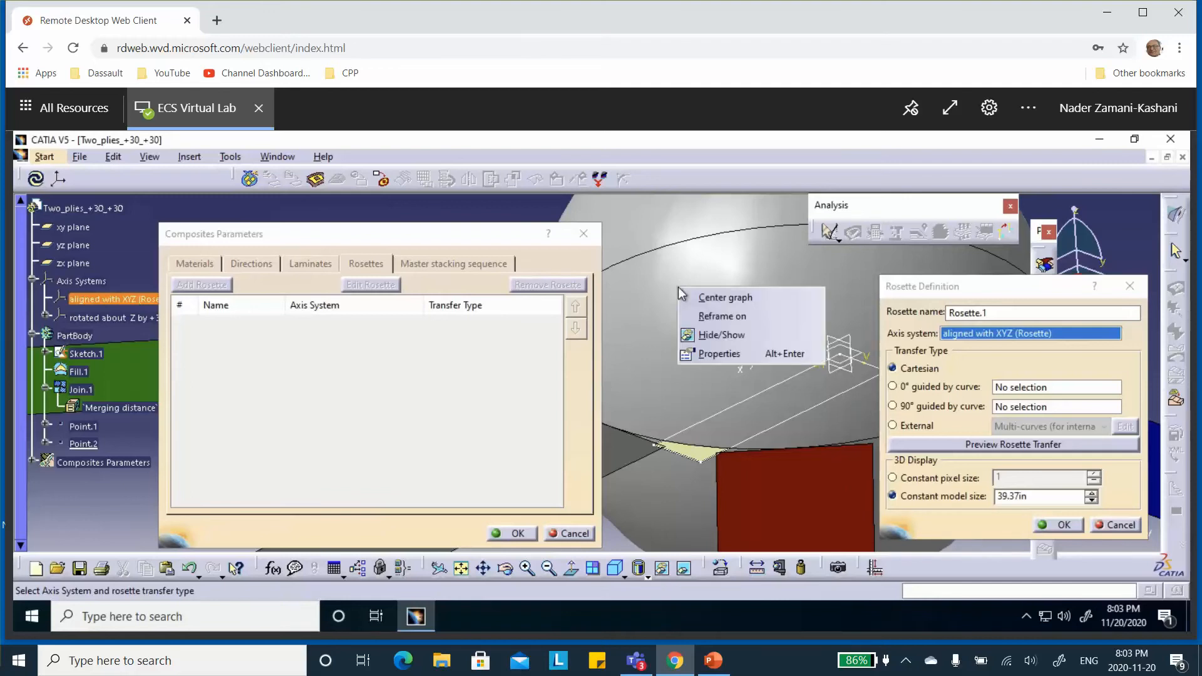
{"action": "left_click", "coordinate": [713, 333]}
{"action": "middle_click_drag", "start_coordinate": [716, 294], "coordinate": [678, 271]}
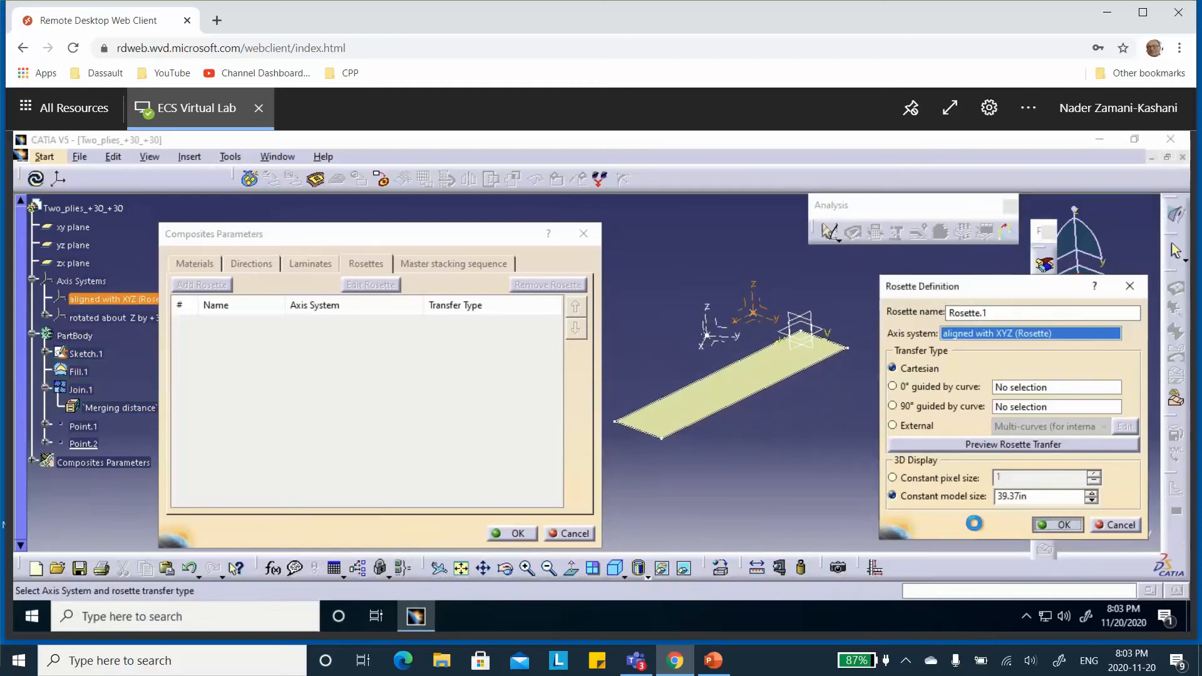
{"action": "left_click", "coordinate": [1058, 526]}
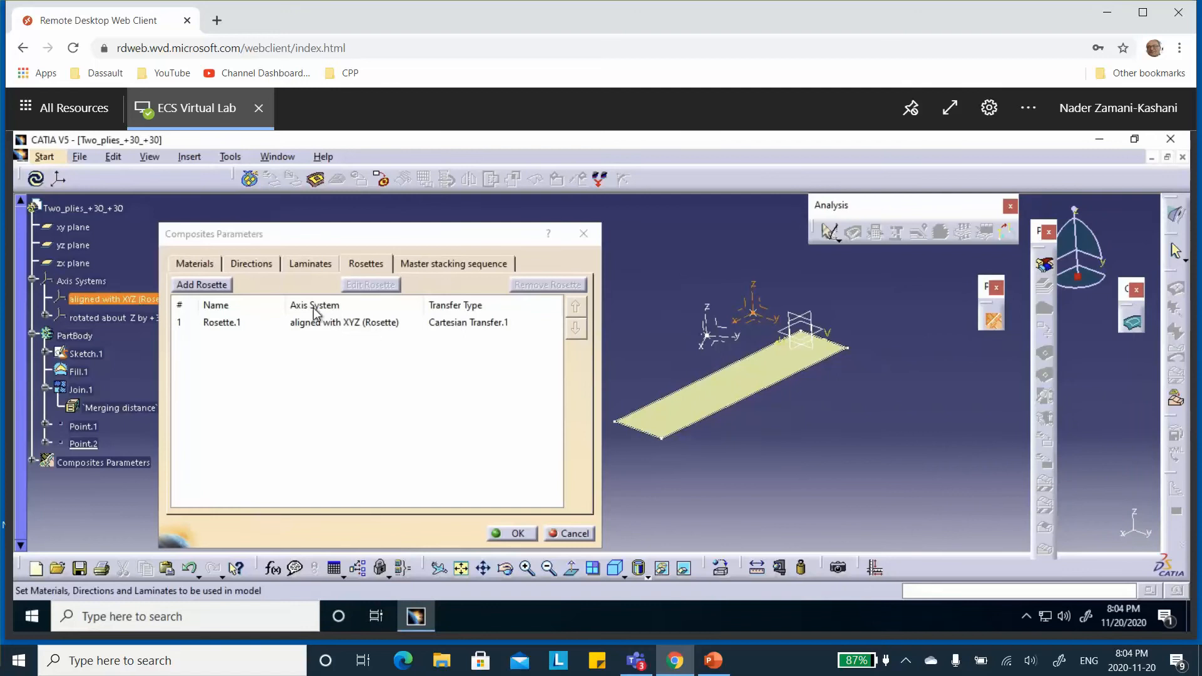
Add a tan-coloured direction named my direction with a value of 30 degrees to the composites parameters and accept them
{"action": "left_click", "coordinate": [251, 270]}
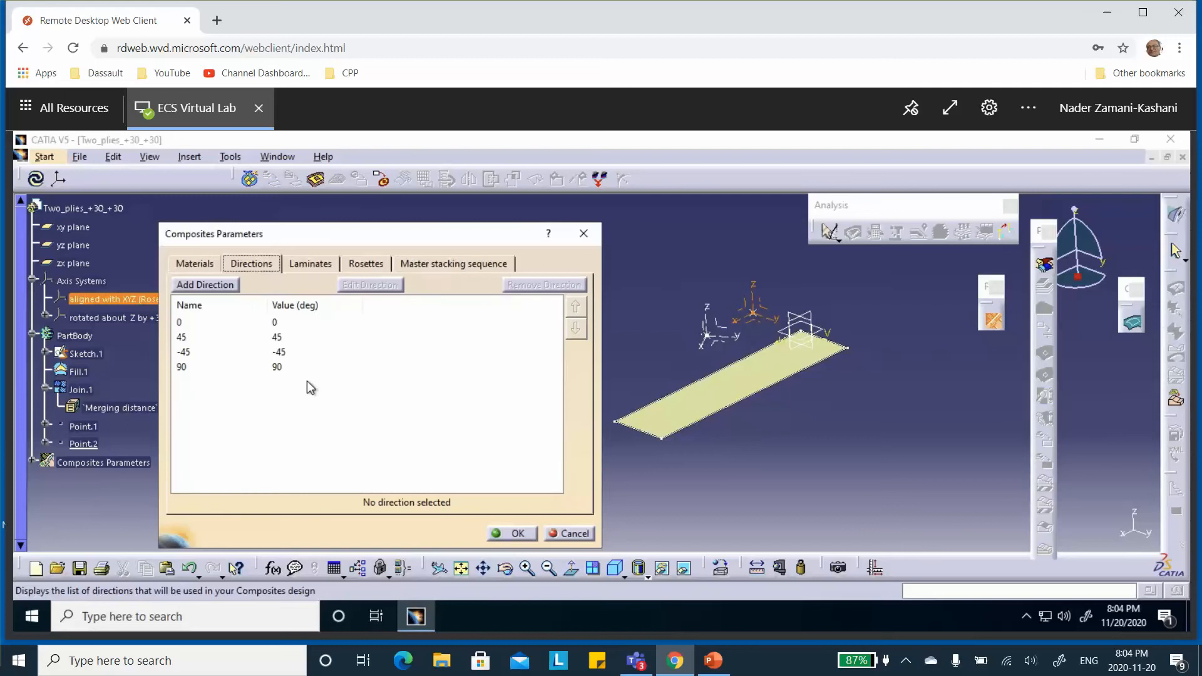
{"action": "left_click", "coordinate": [199, 287]}
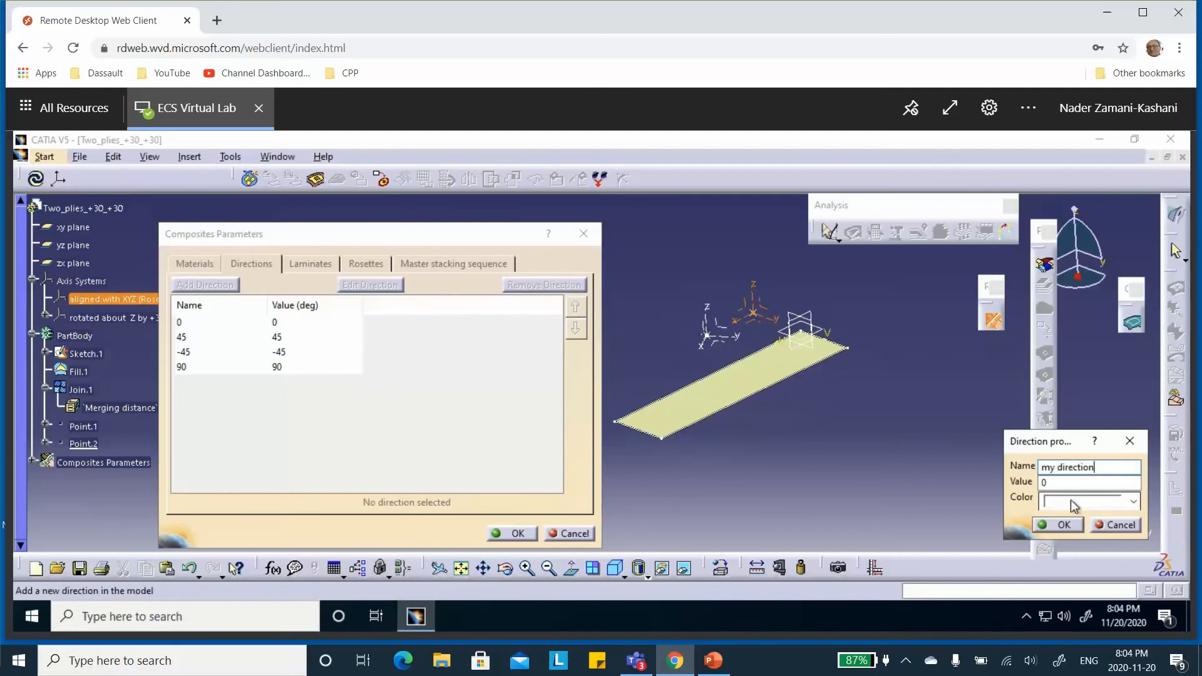
{"action": "left_click", "coordinate": [1042, 482]}
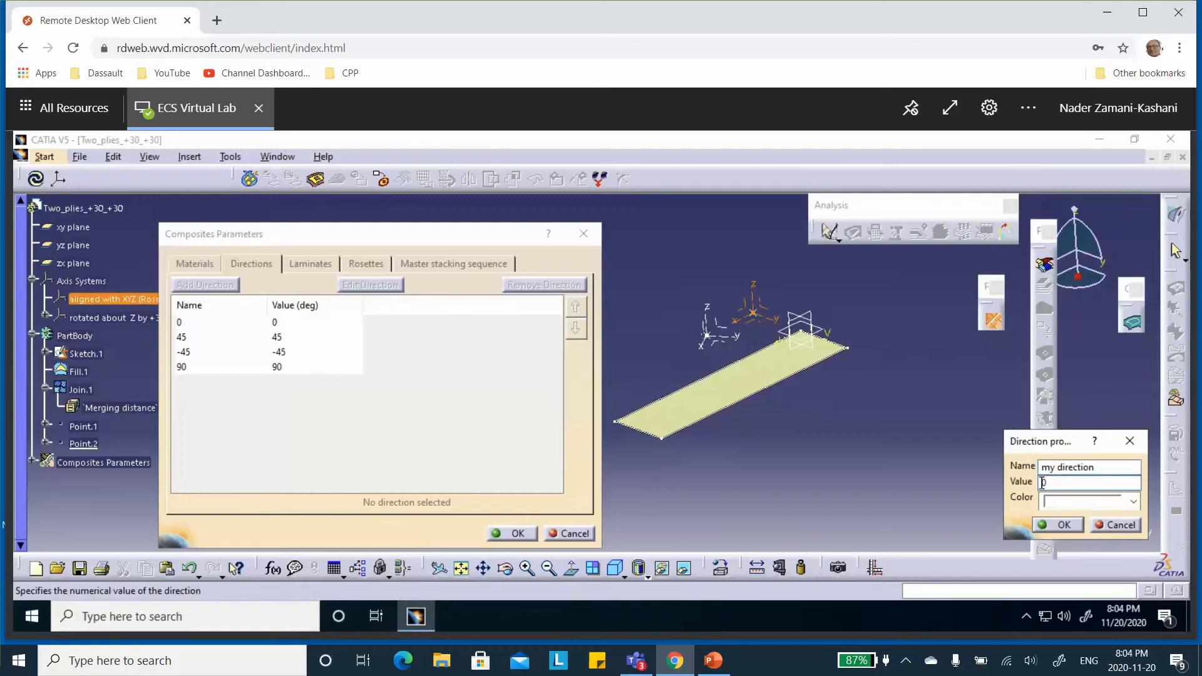
{"action": "left_click", "coordinate": [1132, 502]}
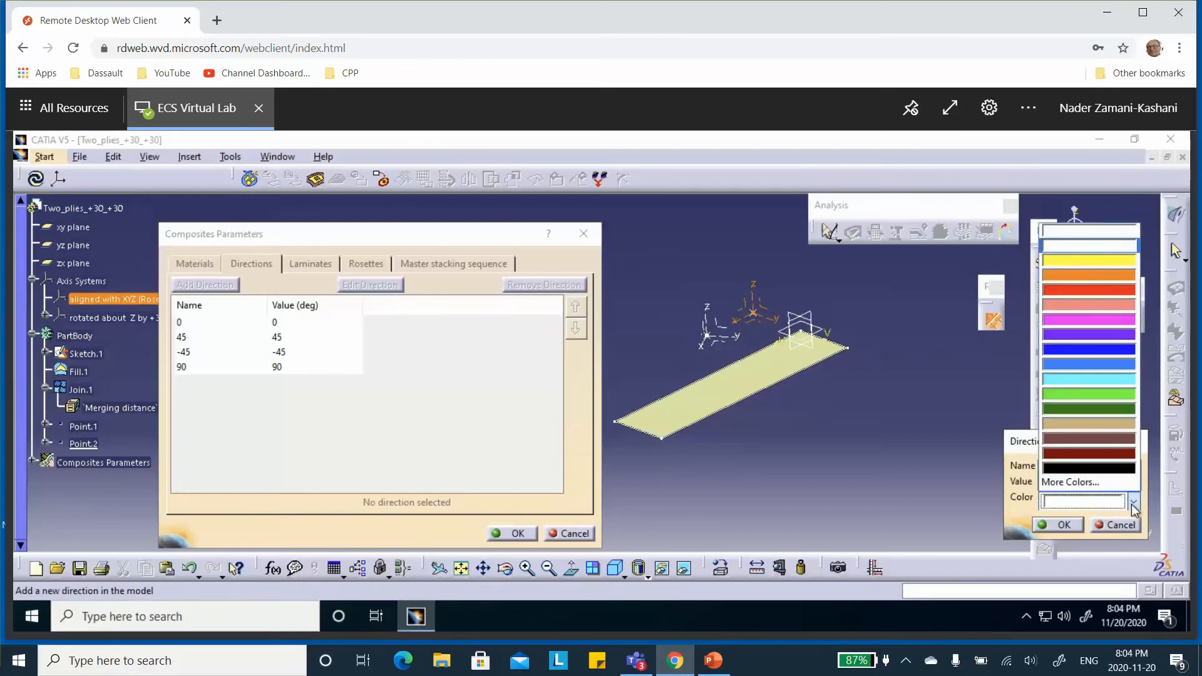
{"action": "left_click", "coordinate": [1096, 439]}
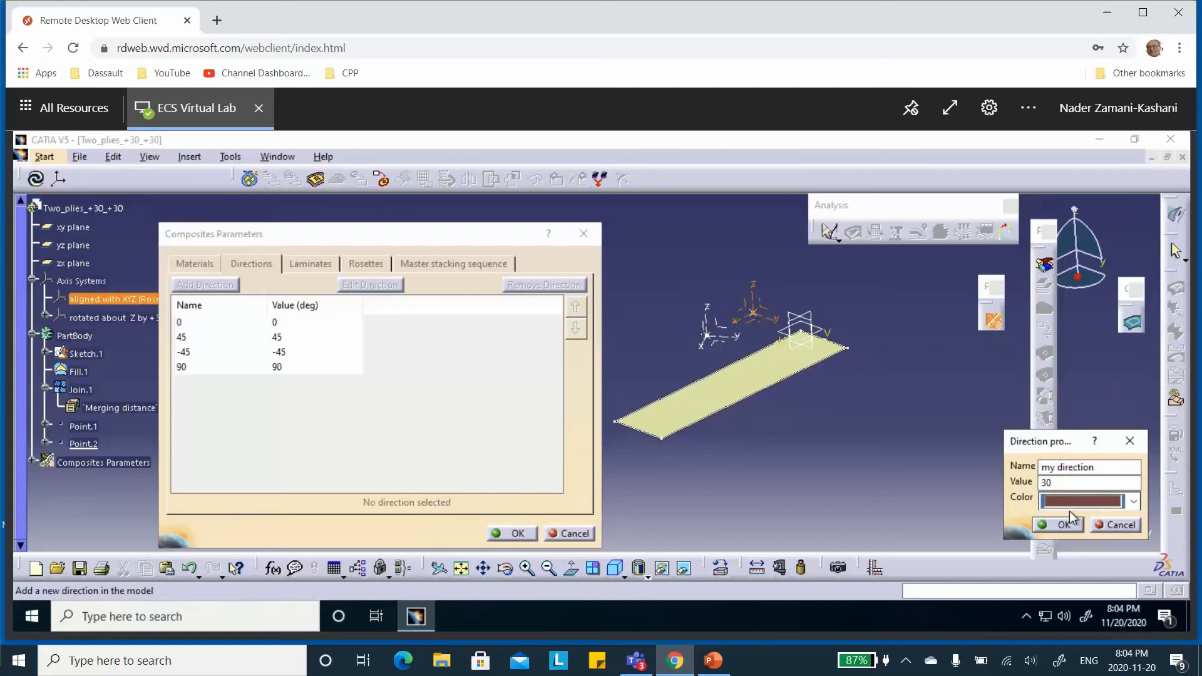
{"action": "left_click", "coordinate": [1132, 501]}
{"action": "left_click", "coordinate": [1096, 438]}
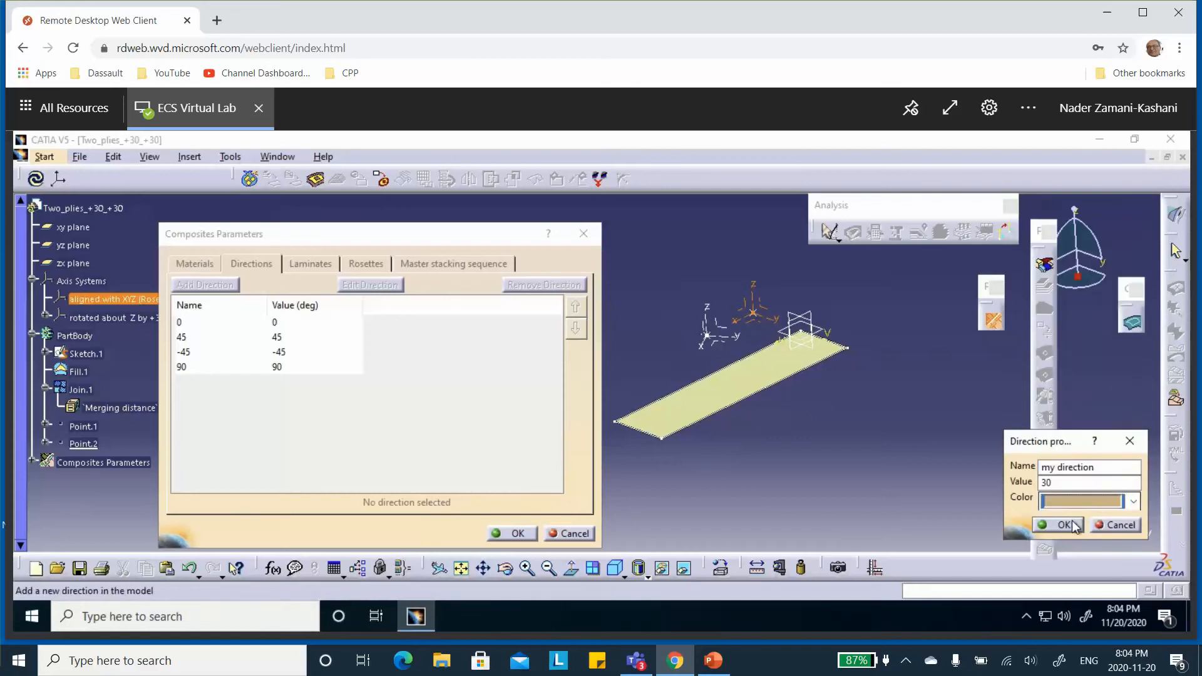
{"action": "left_click", "coordinate": [1064, 525]}
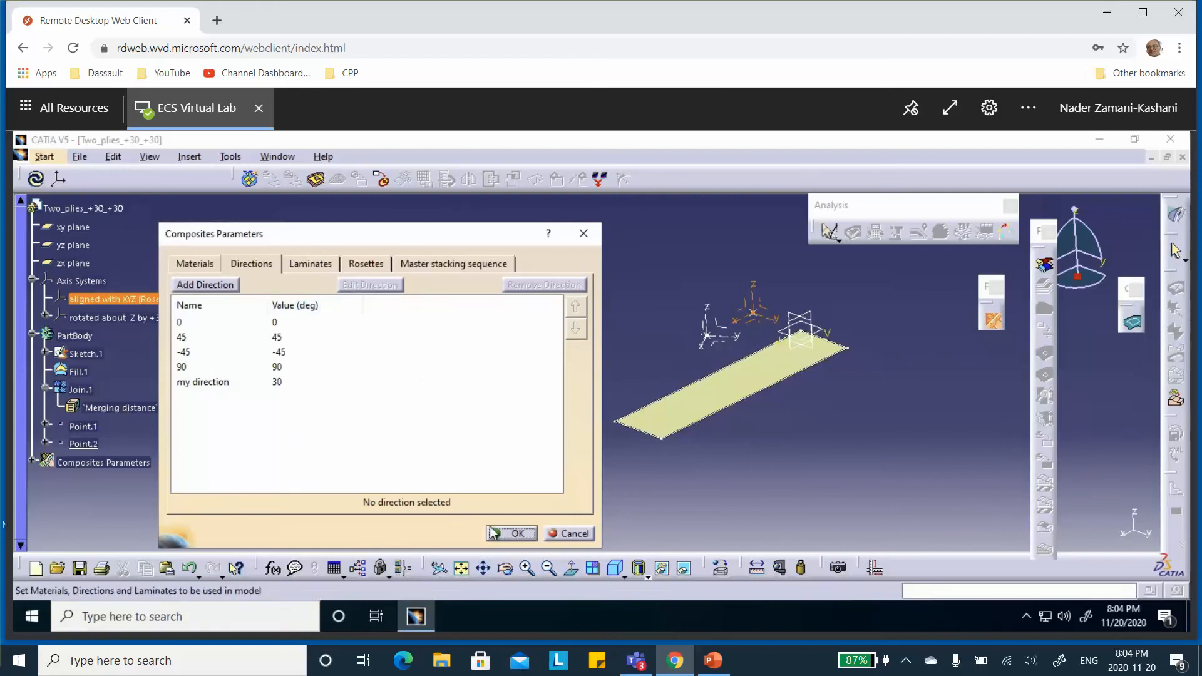
{"action": "left_click", "coordinate": [514, 535]}
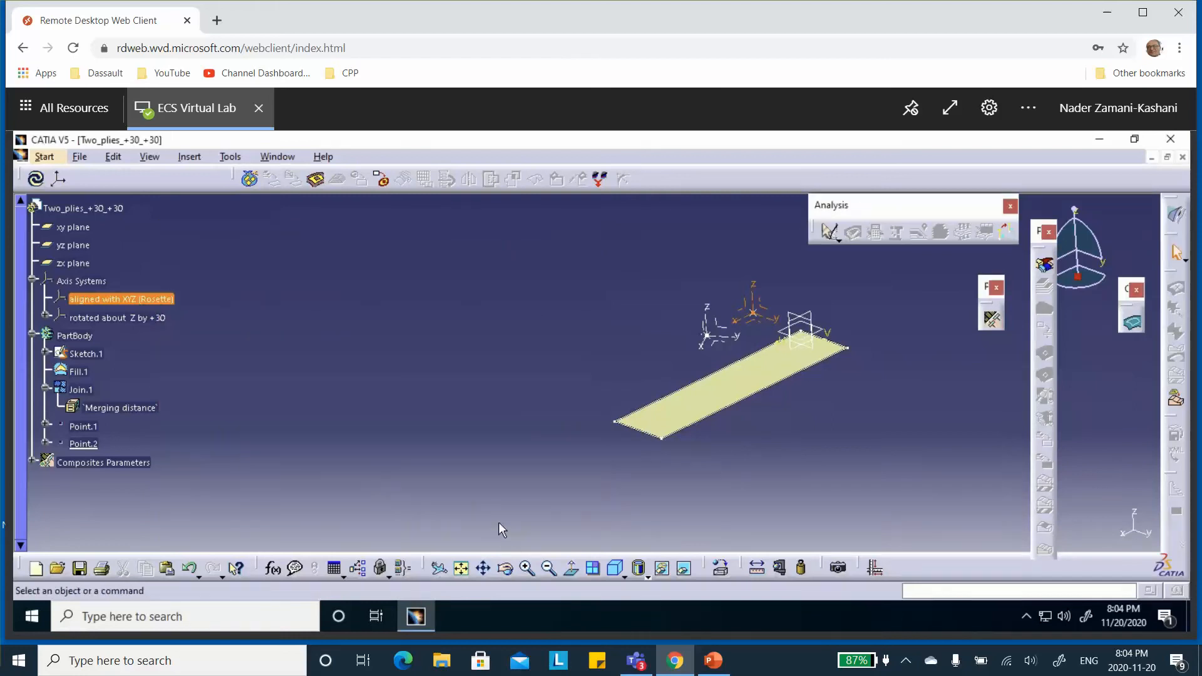
Examine the materials, orientations and rosettes defined under the composites parameters in the specification tree
{"action": "left_click", "coordinate": [31, 462]}
{"action": "scroll", "coordinate": [190, 447], "scroll_direction": "down", "scroll_amount": 4}
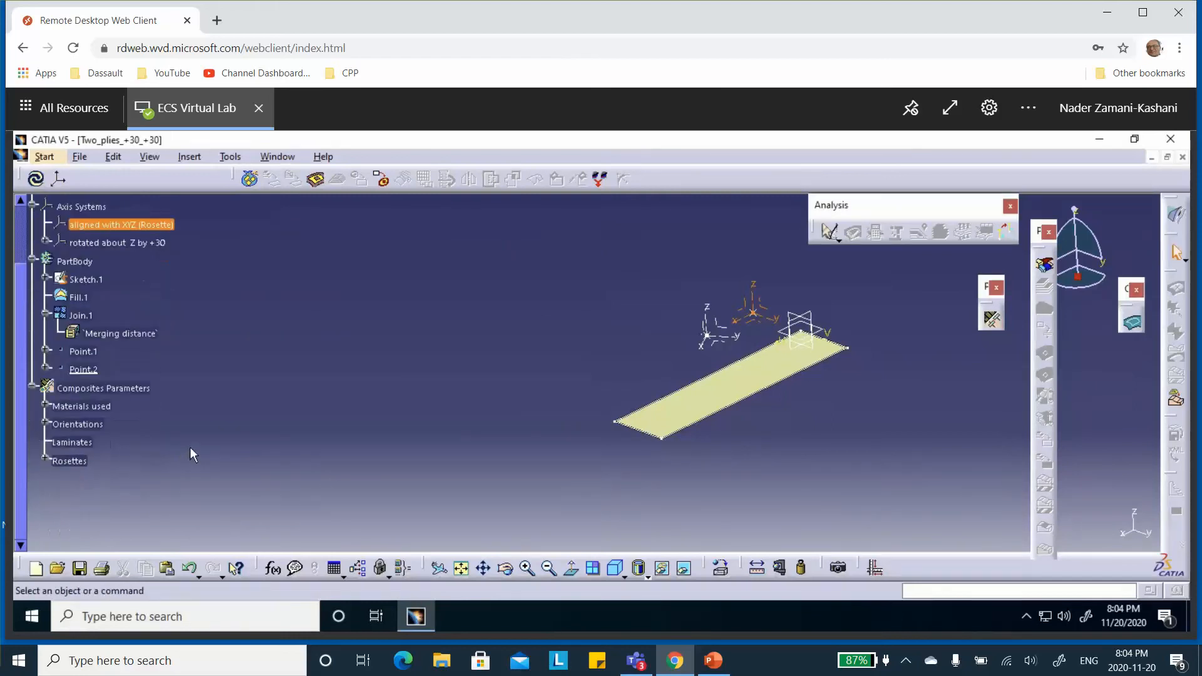
{"action": "left_click", "coordinate": [45, 406]}
{"action": "left_click", "coordinate": [122, 424]}
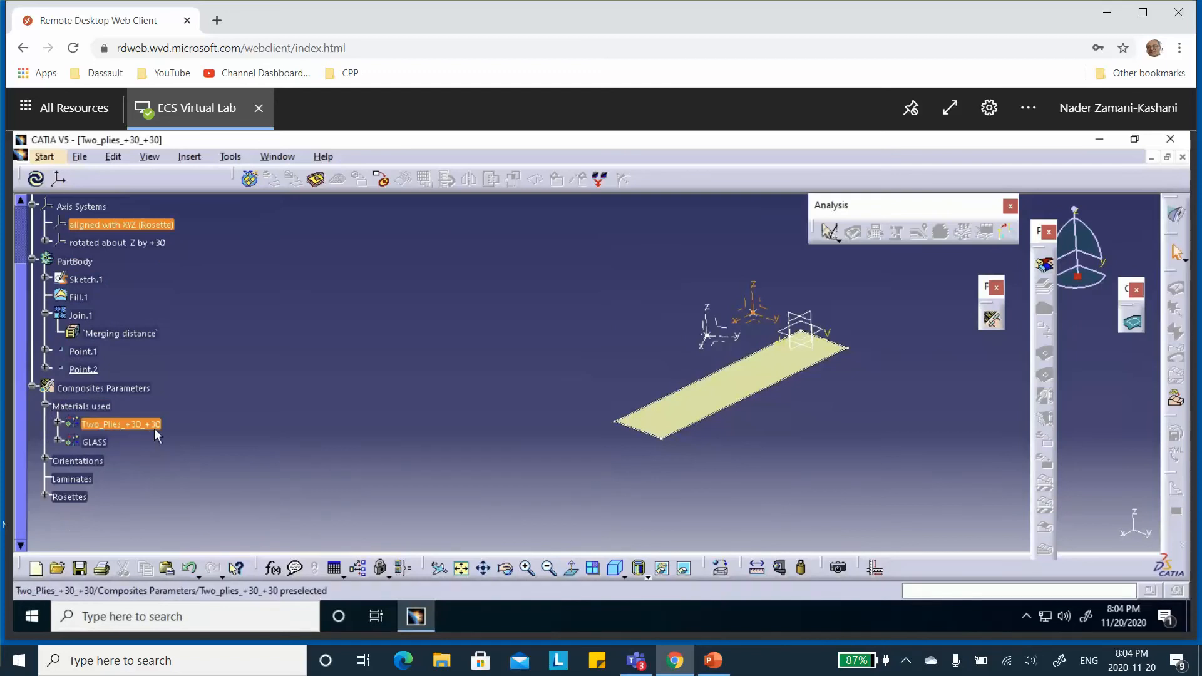
{"action": "left_click", "coordinate": [94, 442]}
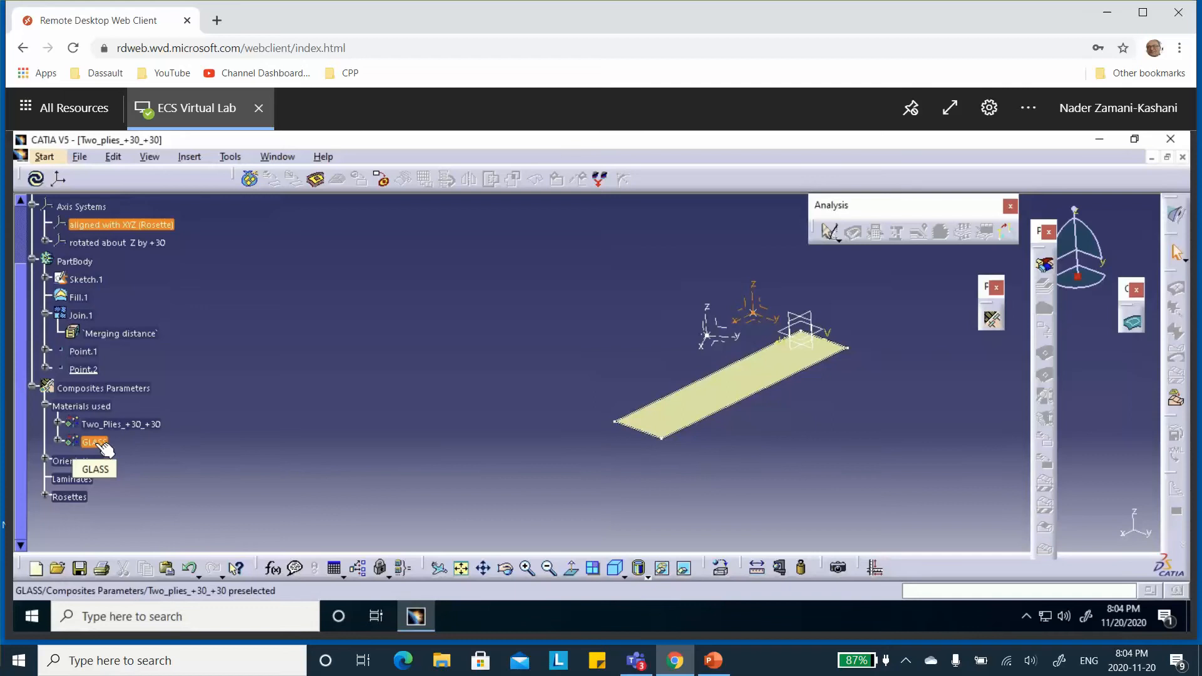
{"action": "left_click", "coordinate": [46, 460]}
{"action": "scroll", "coordinate": [132, 463], "scroll_direction": "down", "scroll_amount": 1}
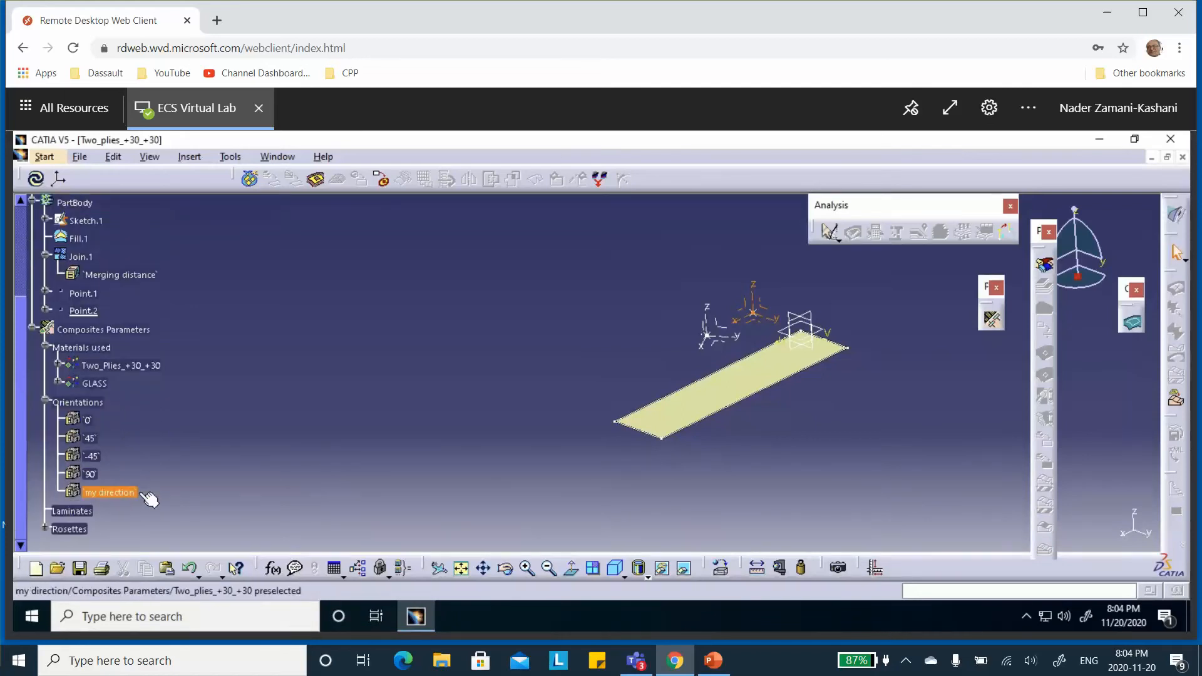
{"action": "left_click", "coordinate": [45, 400]}
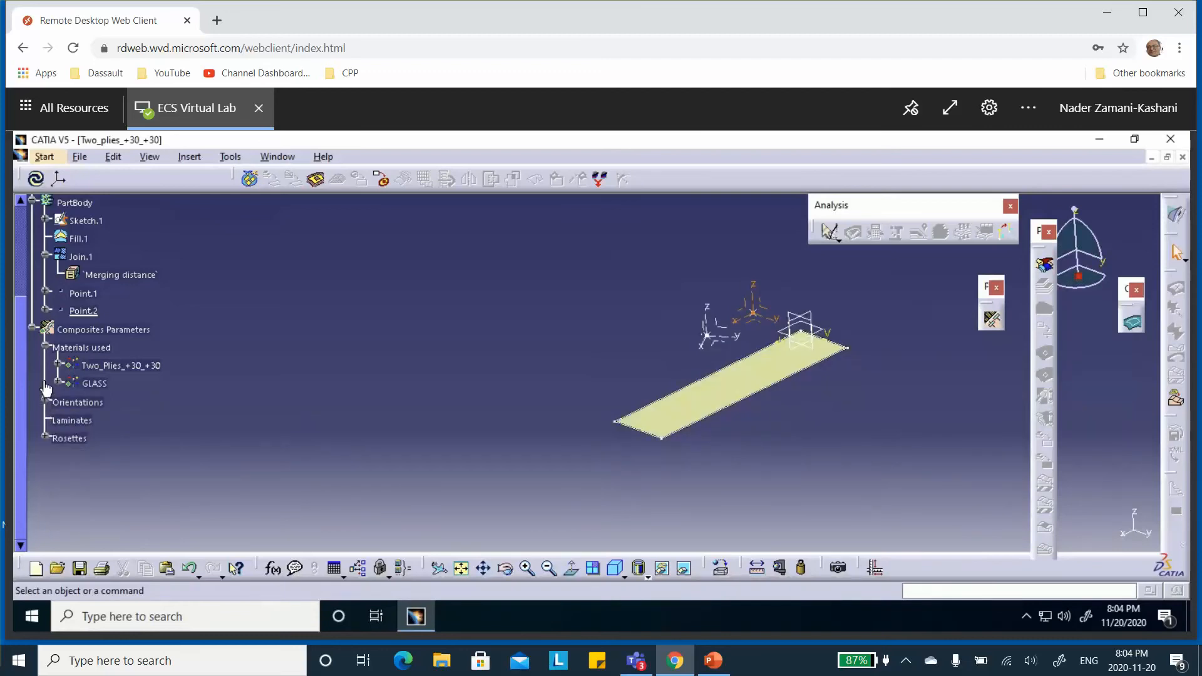
{"action": "left_click", "coordinate": [45, 438]}
{"action": "left_click", "coordinate": [57, 452]}
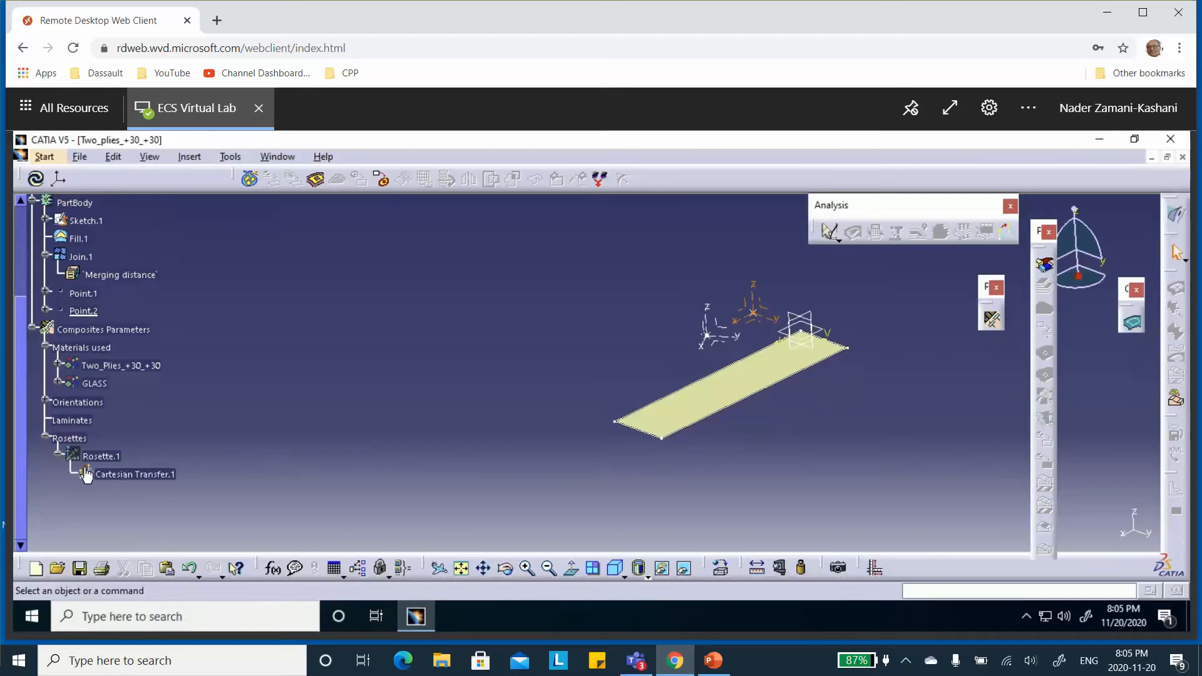
{"action": "left_click", "coordinate": [58, 453]}
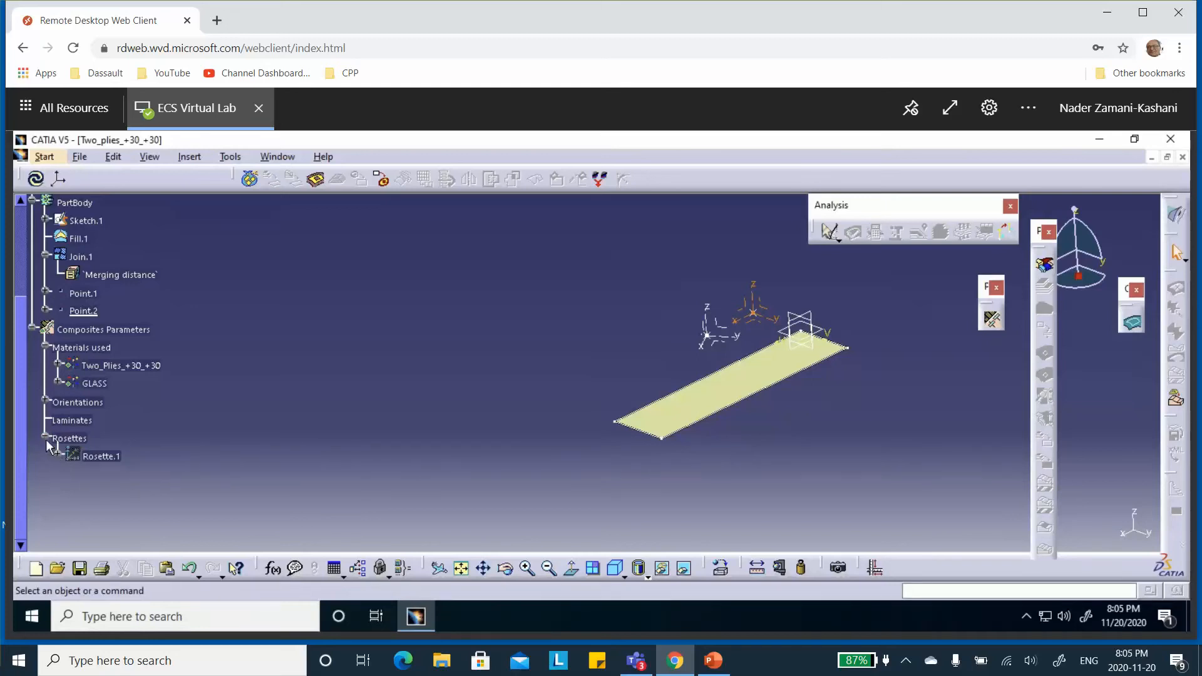
{"action": "left_click", "coordinate": [45, 436]}
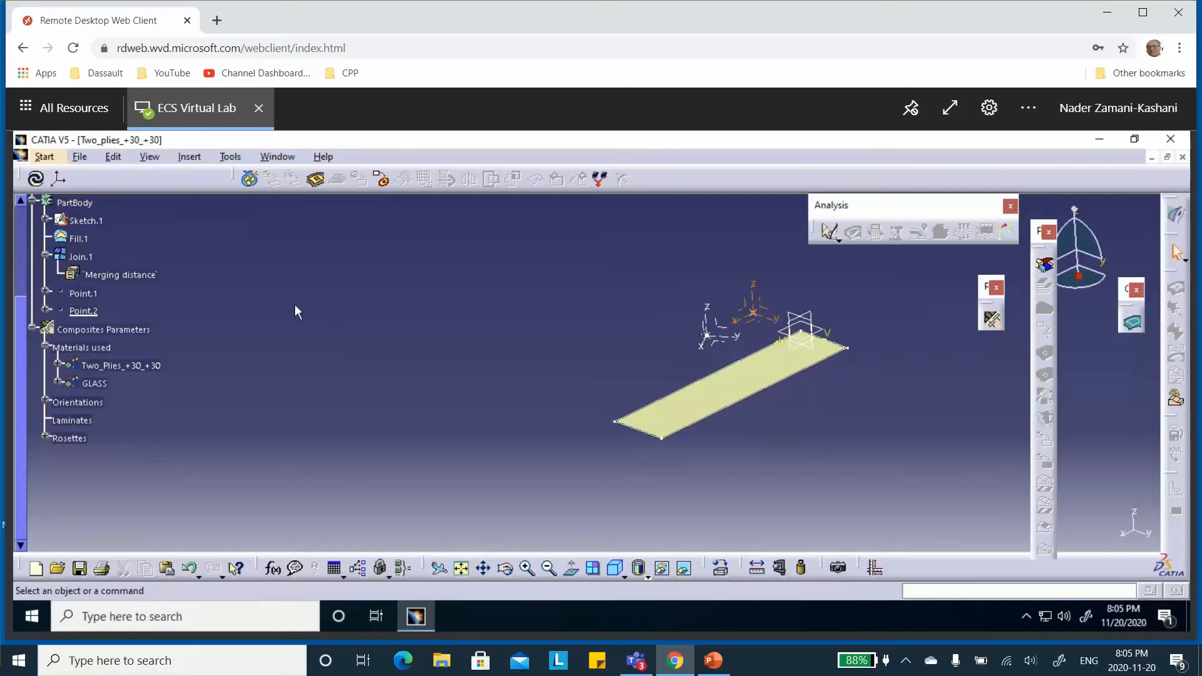
Create a plies group on the Join.1 surface using Rosette.1, with the draping direction reversed to point upward, and expand the stacking
{"action": "left_click", "coordinate": [251, 182]}
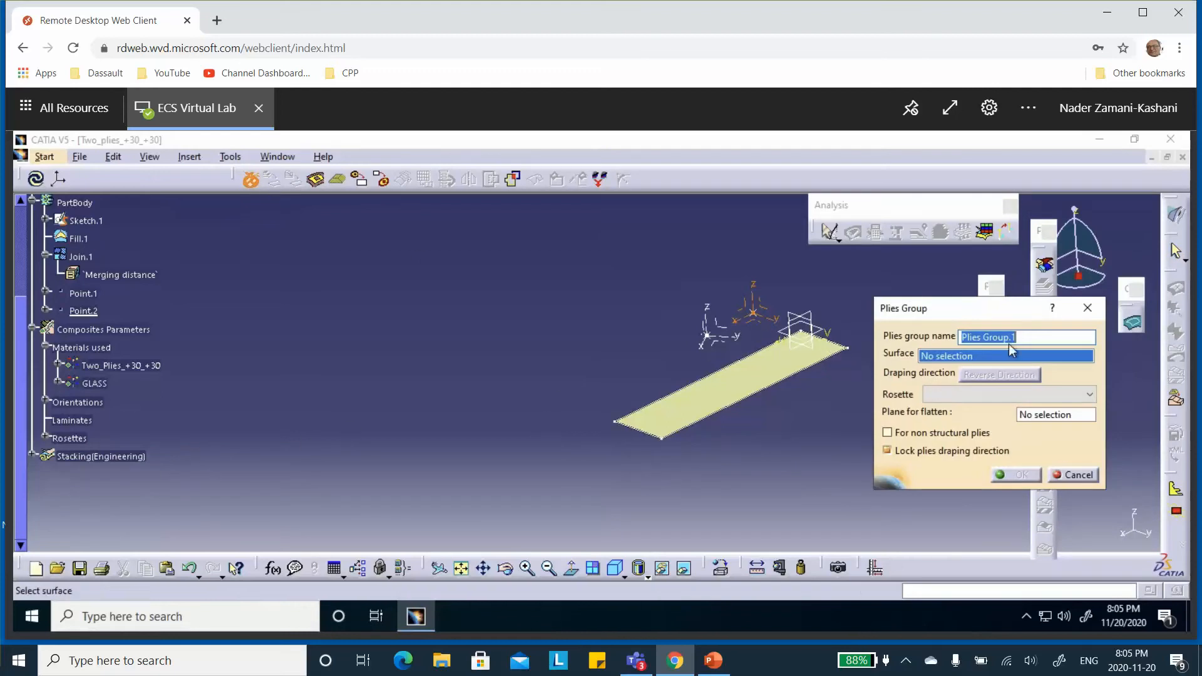
{"action": "left_click", "coordinate": [730, 392]}
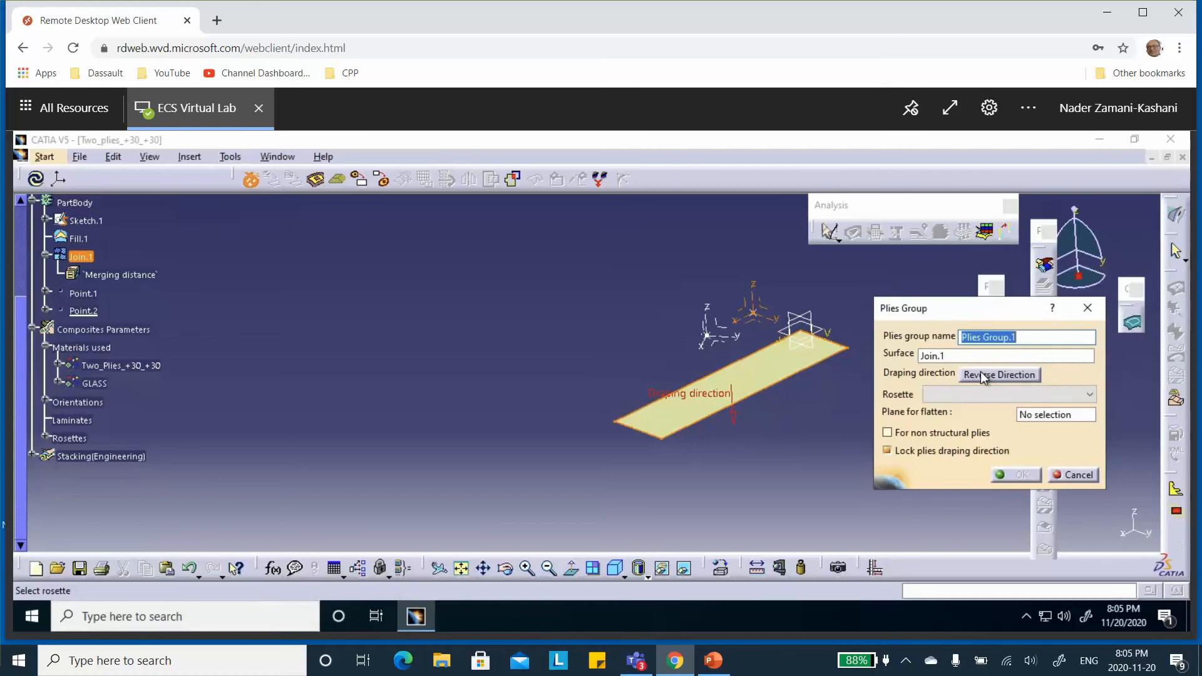
{"action": "left_click", "coordinate": [1089, 394]}
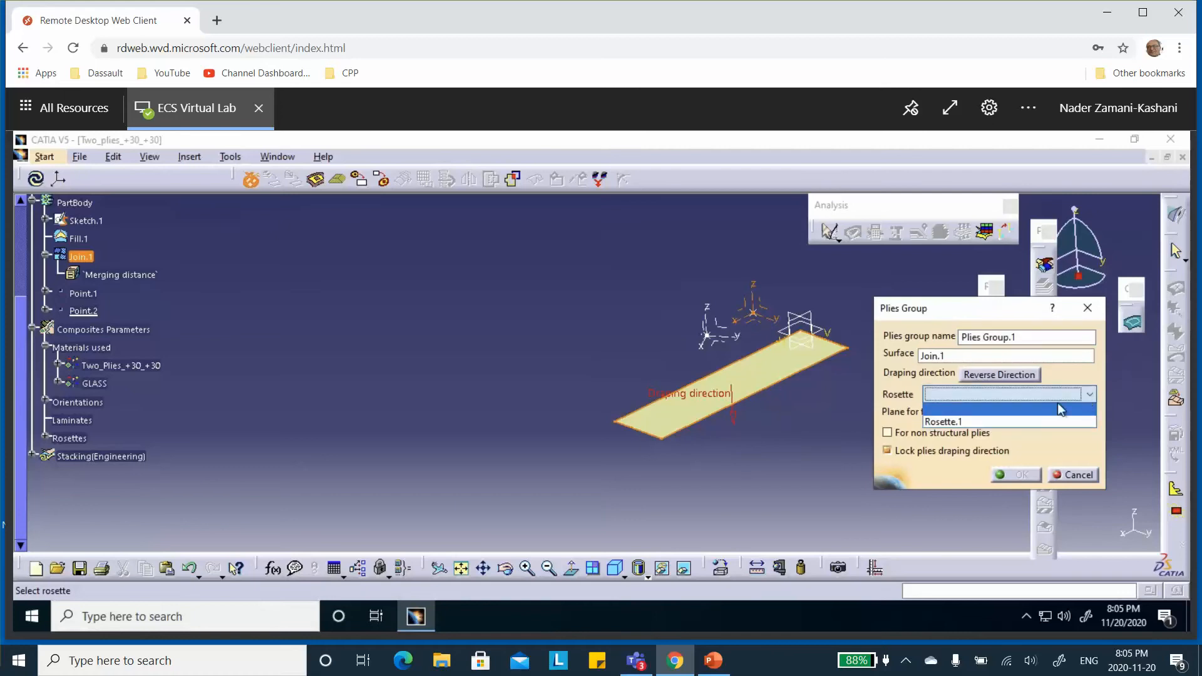
{"action": "left_click", "coordinate": [1009, 423]}
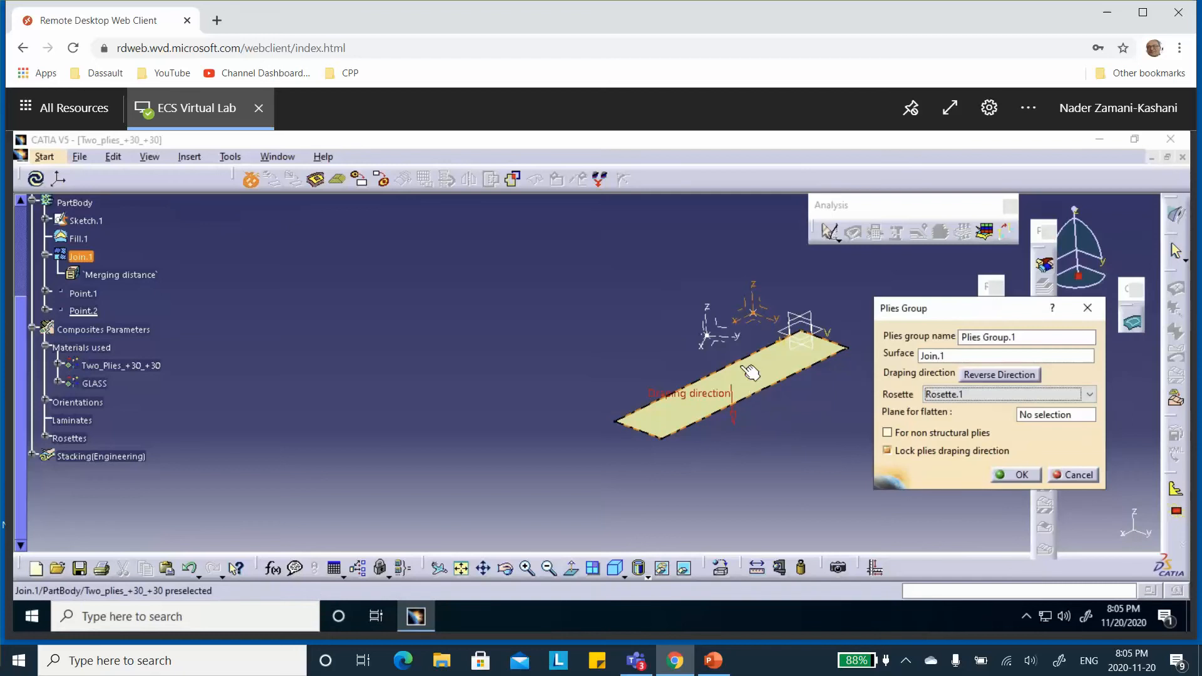
{"action": "left_click", "coordinate": [732, 420]}
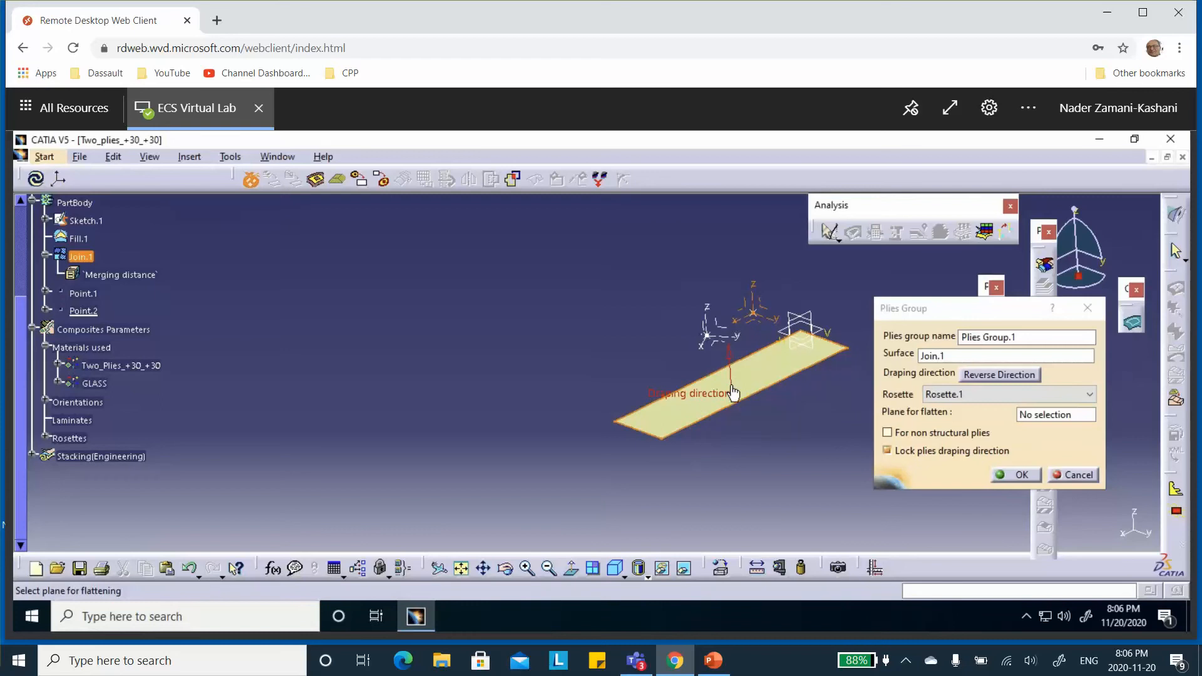
{"action": "left_click", "coordinate": [1021, 475]}
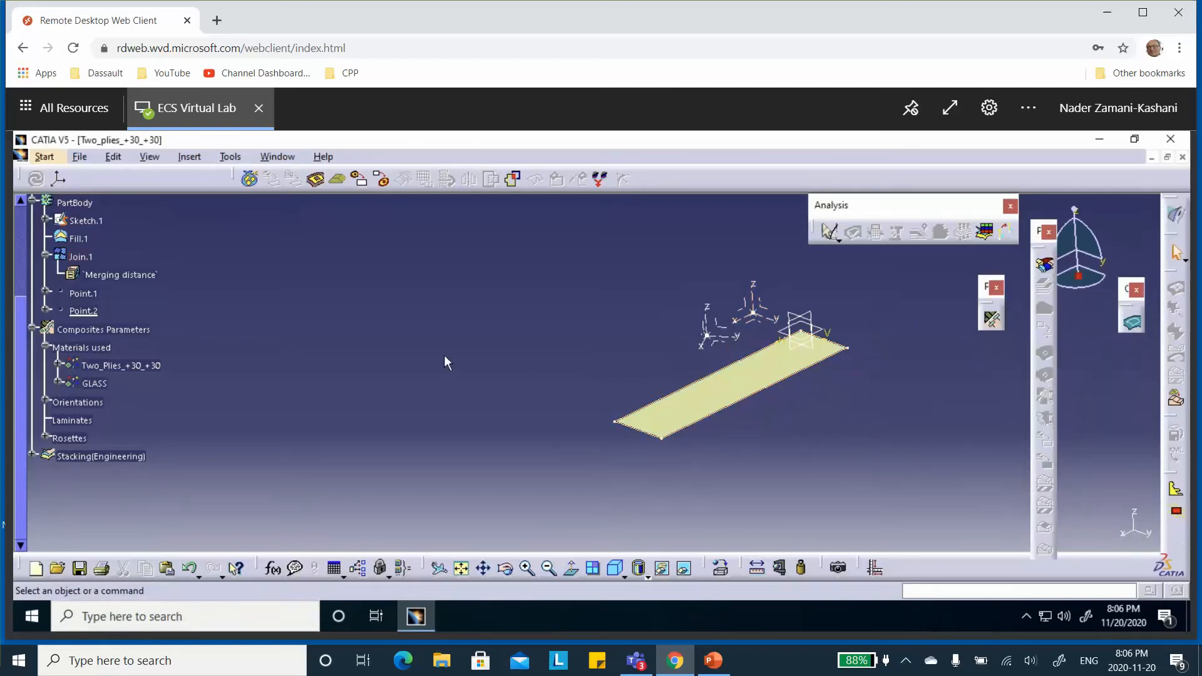
{"action": "left_click", "coordinate": [32, 454]}
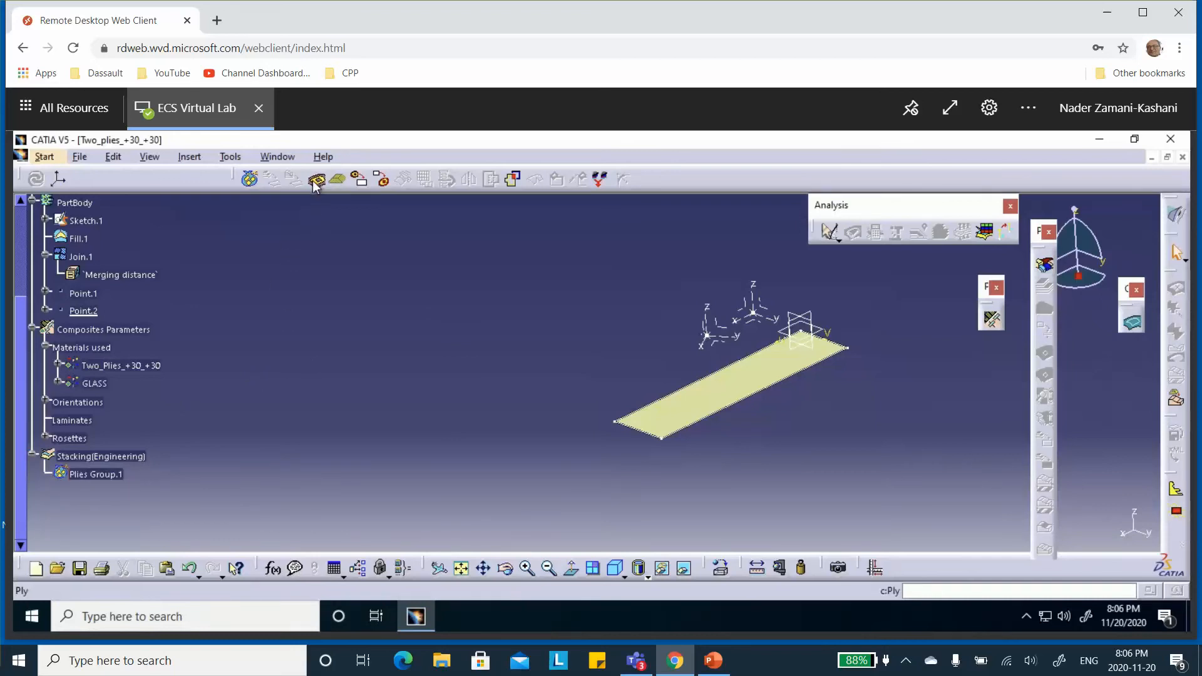
Undock the Plies toolbar and start a ply in Plies Group.1, using Sketch.1 as its contour
{"action": "left_click_drag", "start_coordinate": [233, 183], "coordinate": [233, 218]}
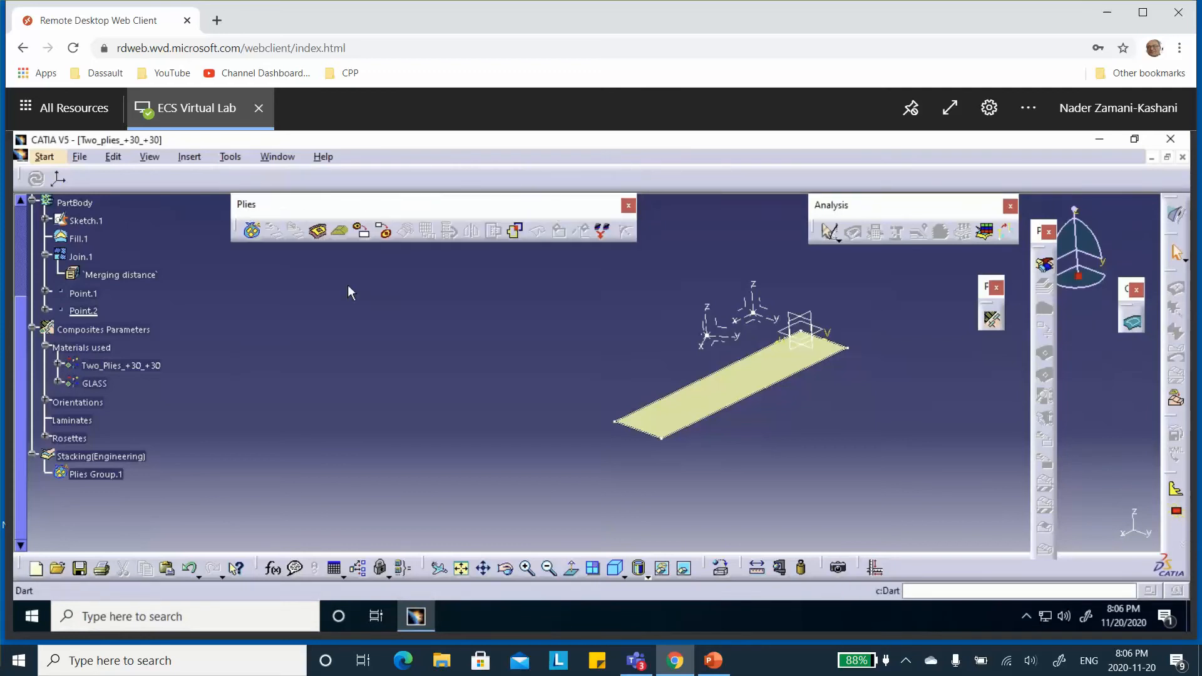
{"action": "left_click", "coordinate": [318, 237]}
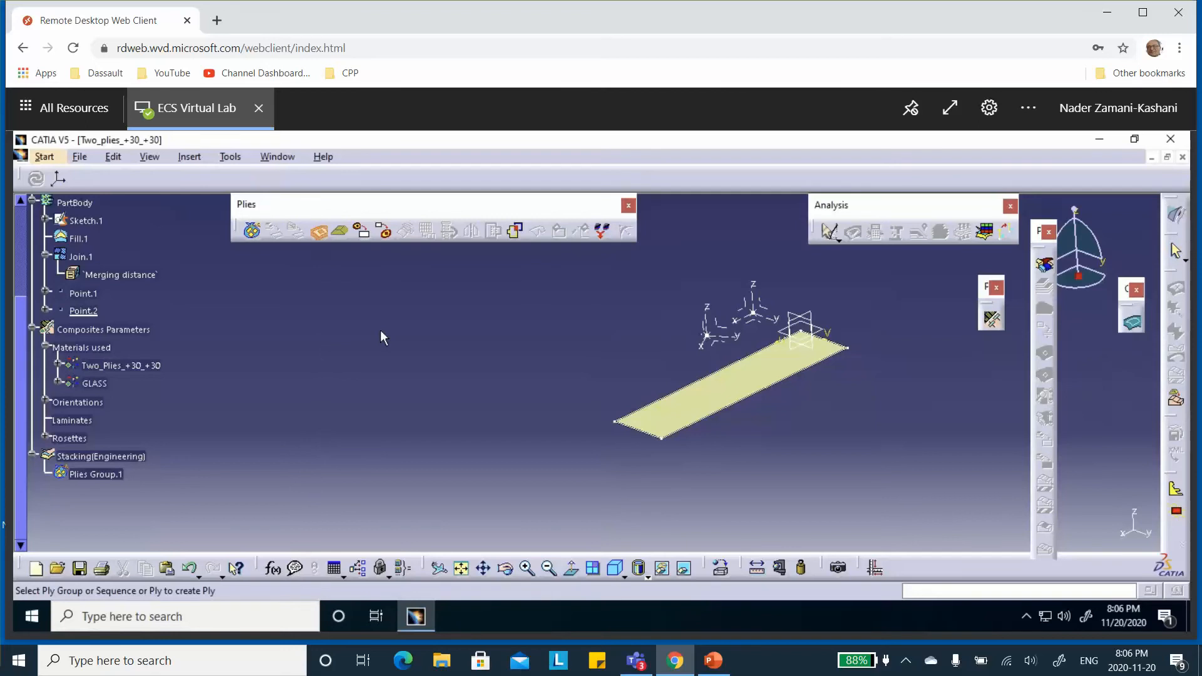
{"action": "left_click", "coordinate": [111, 474]}
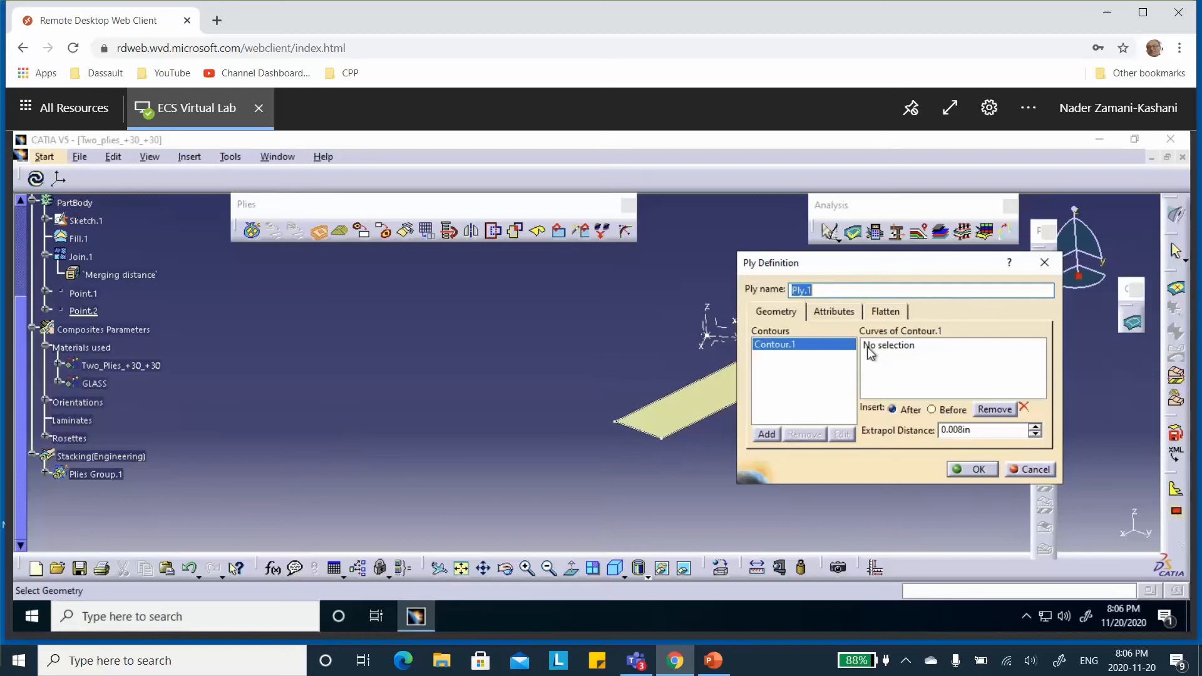
{"action": "left_click_drag", "start_coordinate": [877, 273], "coordinate": [899, 272]}
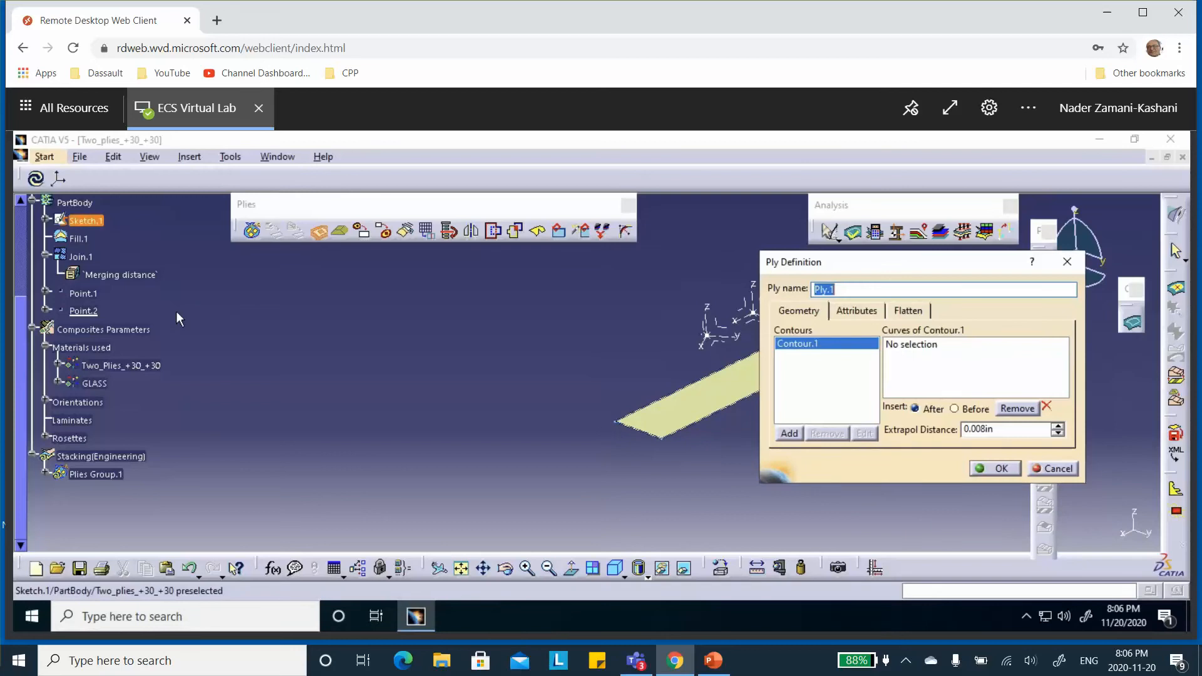
{"action": "left_click", "coordinate": [648, 435]}
{"action": "middle_click_drag", "start_coordinate": [567, 354], "coordinate": [441, 363]}
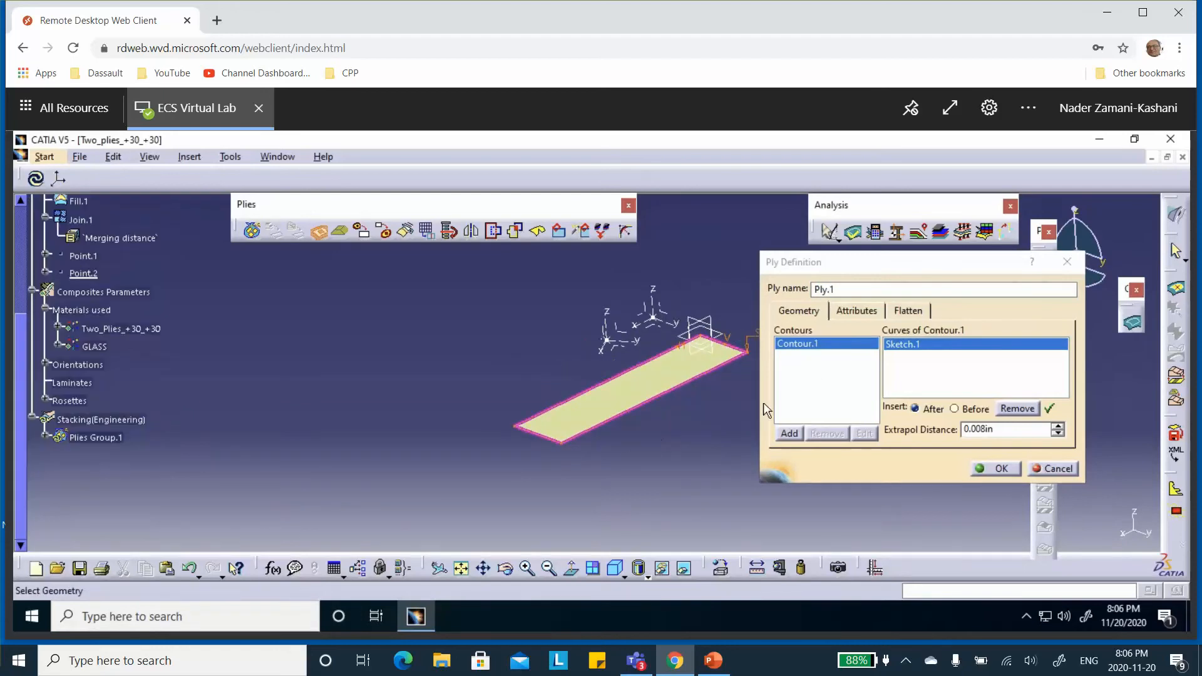
Assign my direction as the first ply's direction, create the ply and expand its sequence in the tree
{"action": "left_click", "coordinate": [855, 312]}
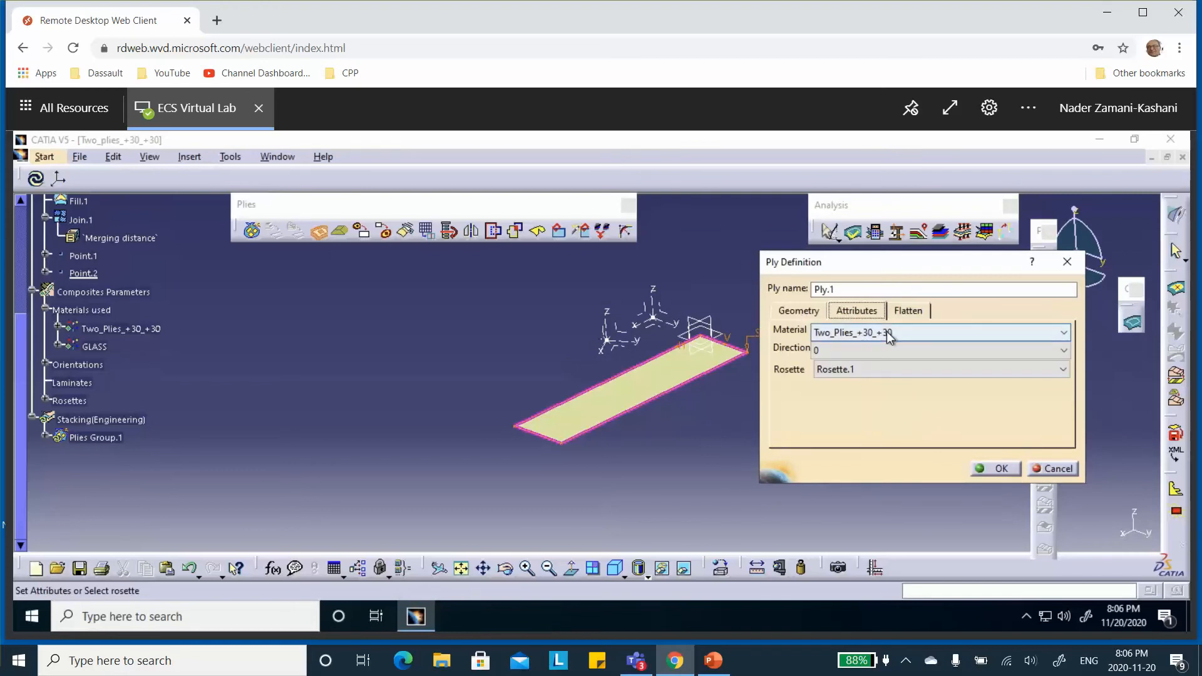
{"action": "left_click", "coordinate": [1064, 350]}
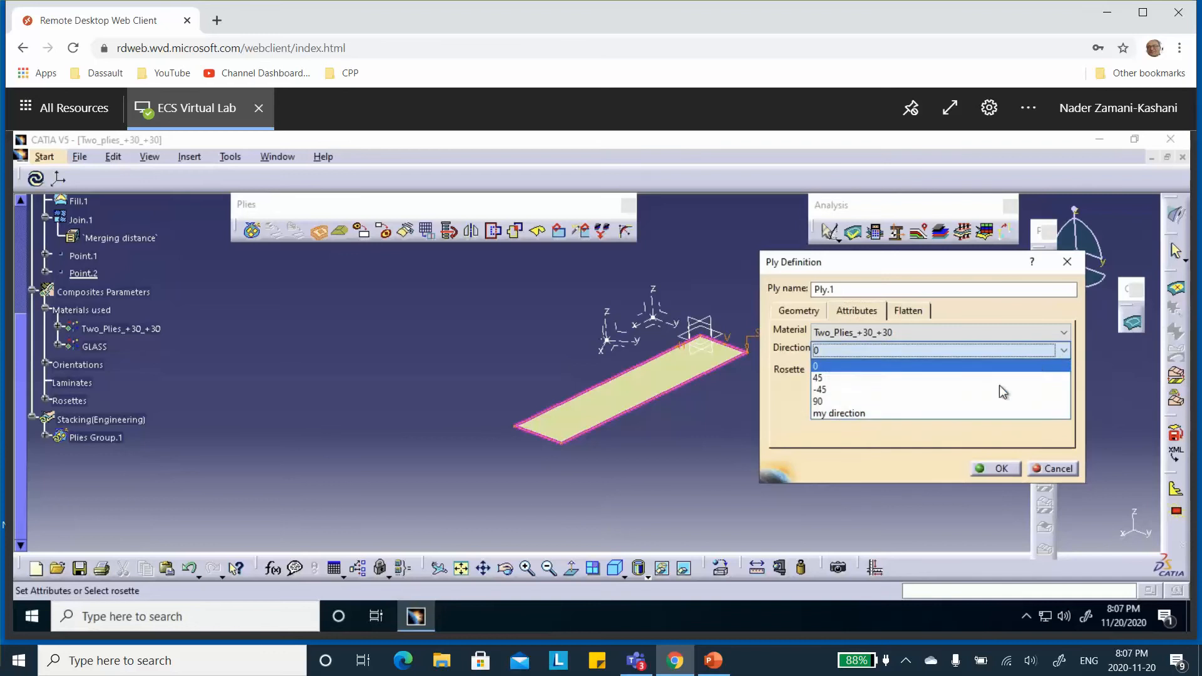
{"action": "left_click", "coordinate": [987, 414]}
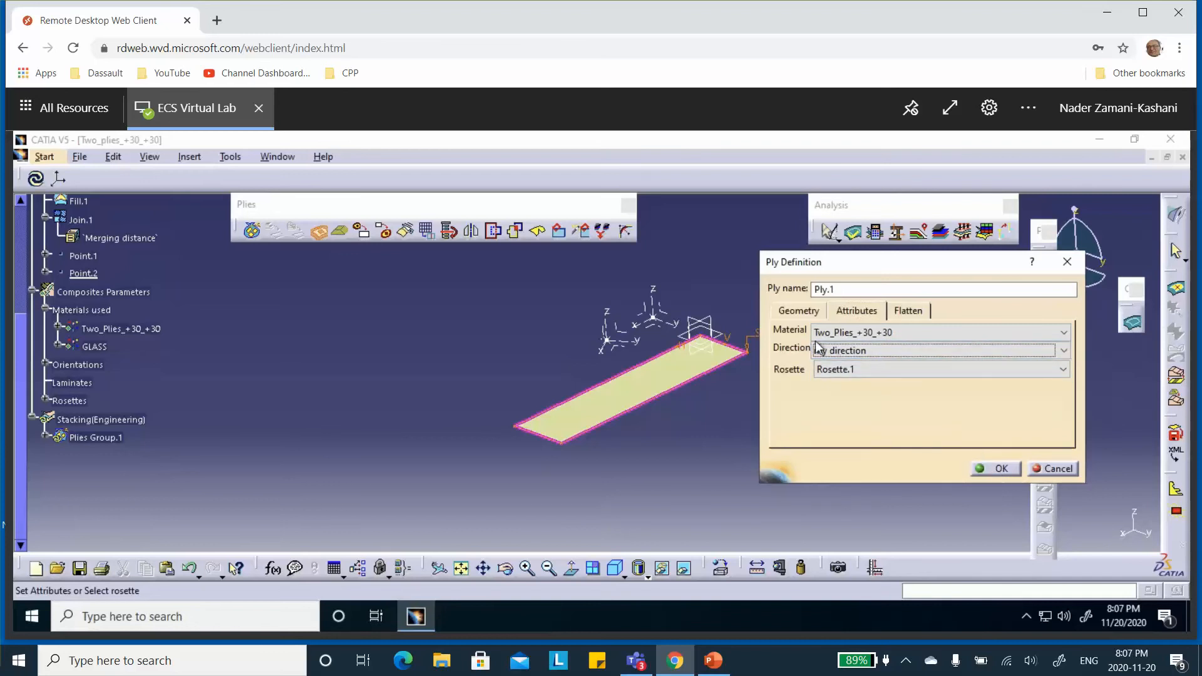
{"action": "left_click", "coordinate": [799, 314]}
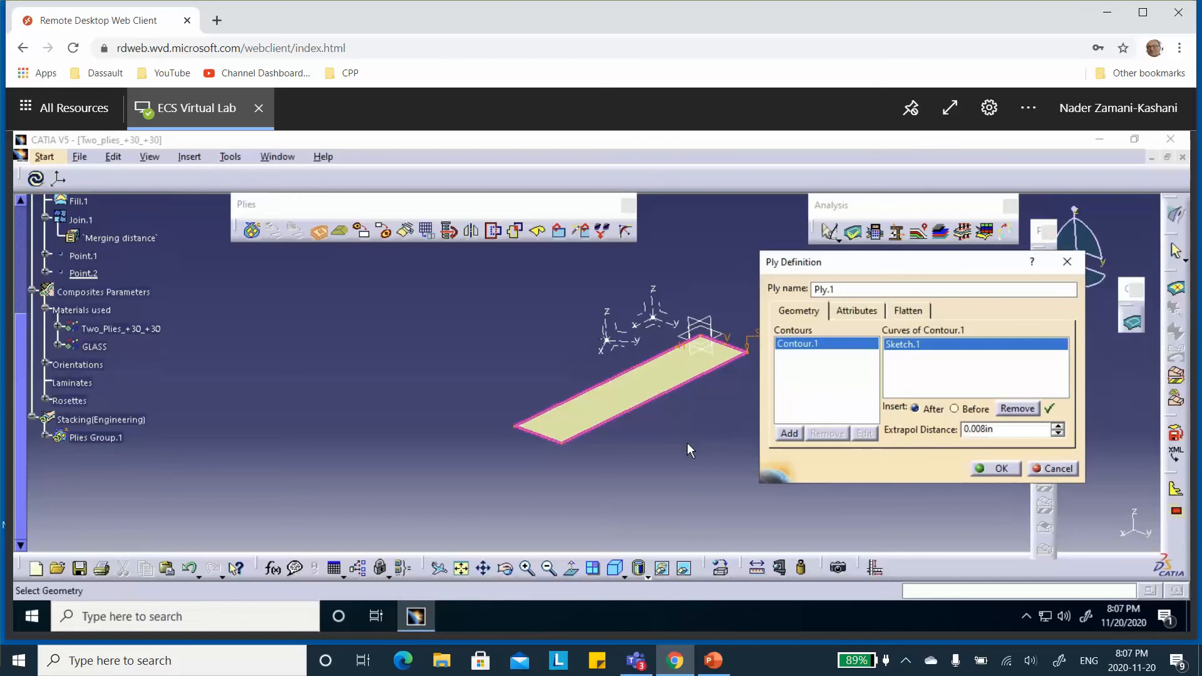
{"action": "left_click", "coordinate": [1000, 470]}
{"action": "left_click", "coordinate": [46, 436]}
{"action": "left_click", "coordinate": [56, 455]}
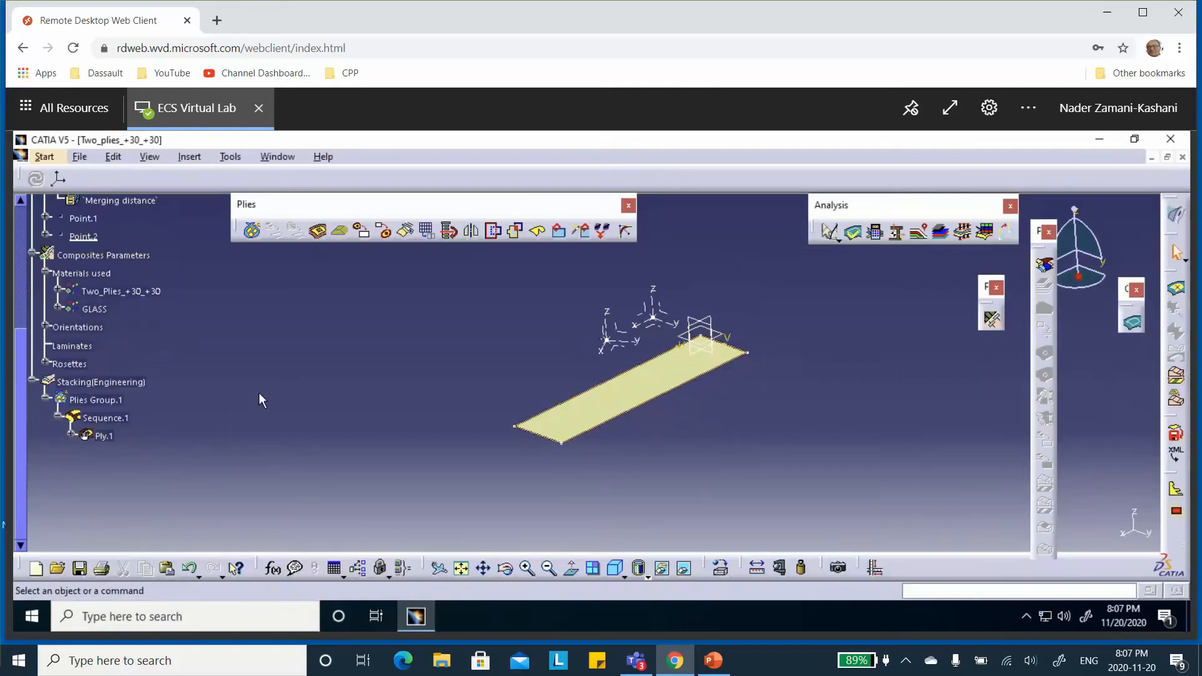
Create a second ply in Plies Group.1 from Ply.1's contour with the same direction as the first ply, and collapse both sequences
{"action": "left_click", "coordinate": [319, 234]}
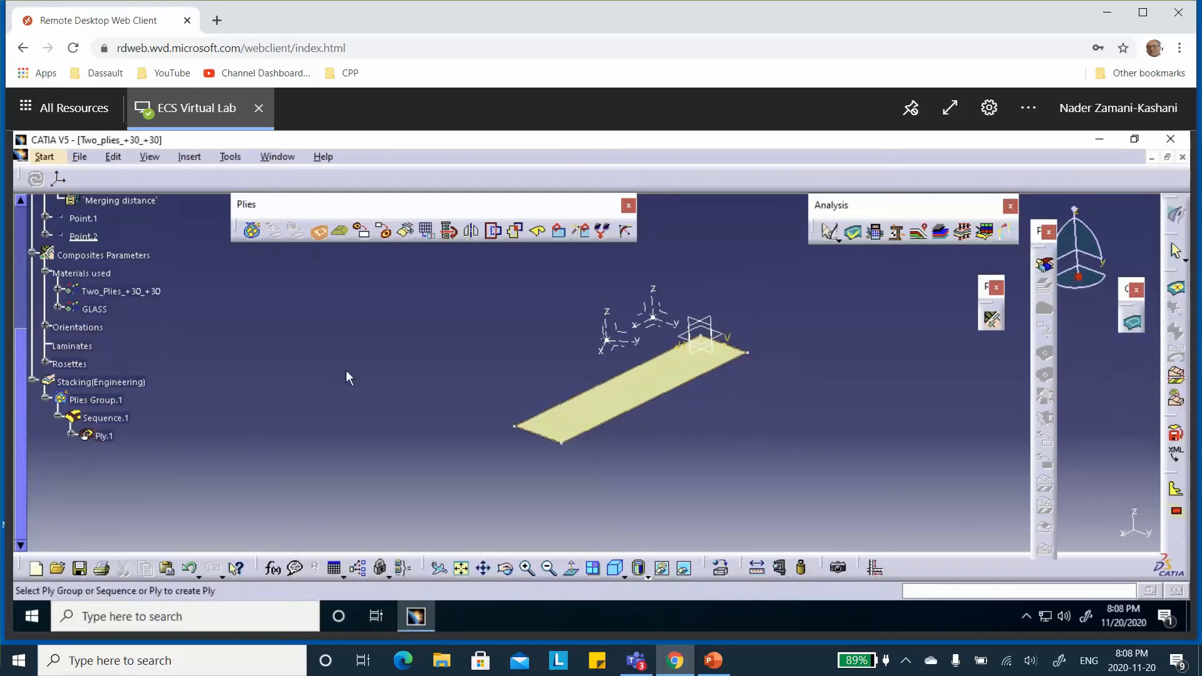
{"action": "left_click", "coordinate": [114, 400]}
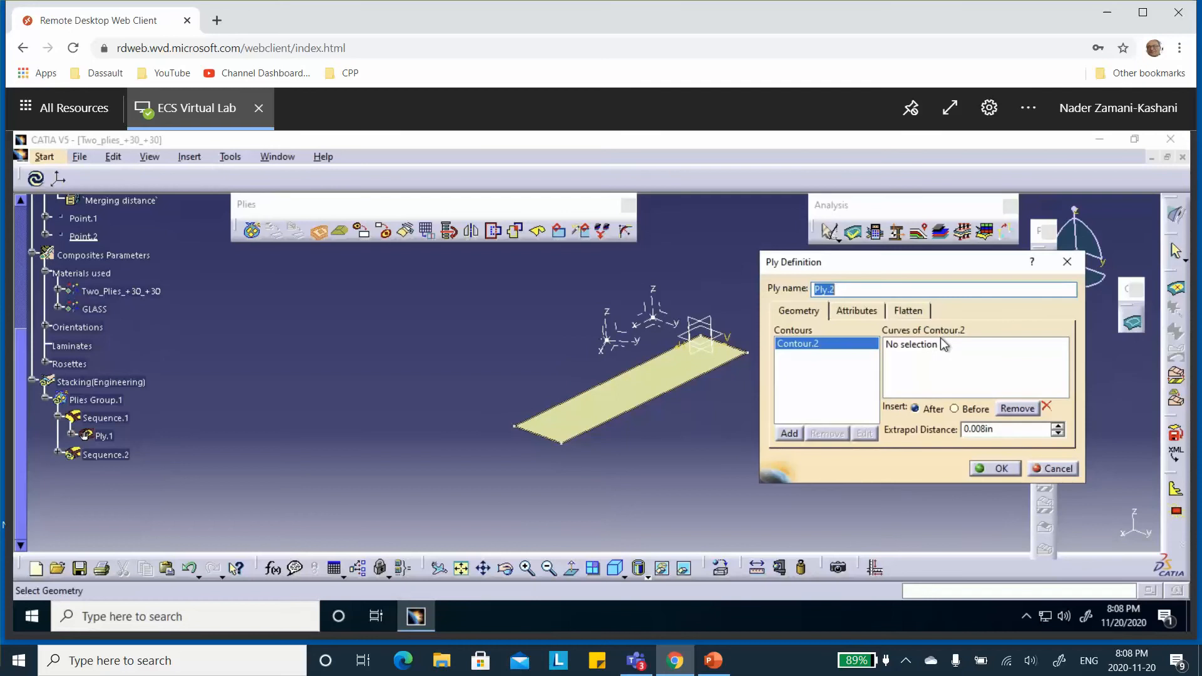
{"action": "left_click", "coordinate": [526, 435]}
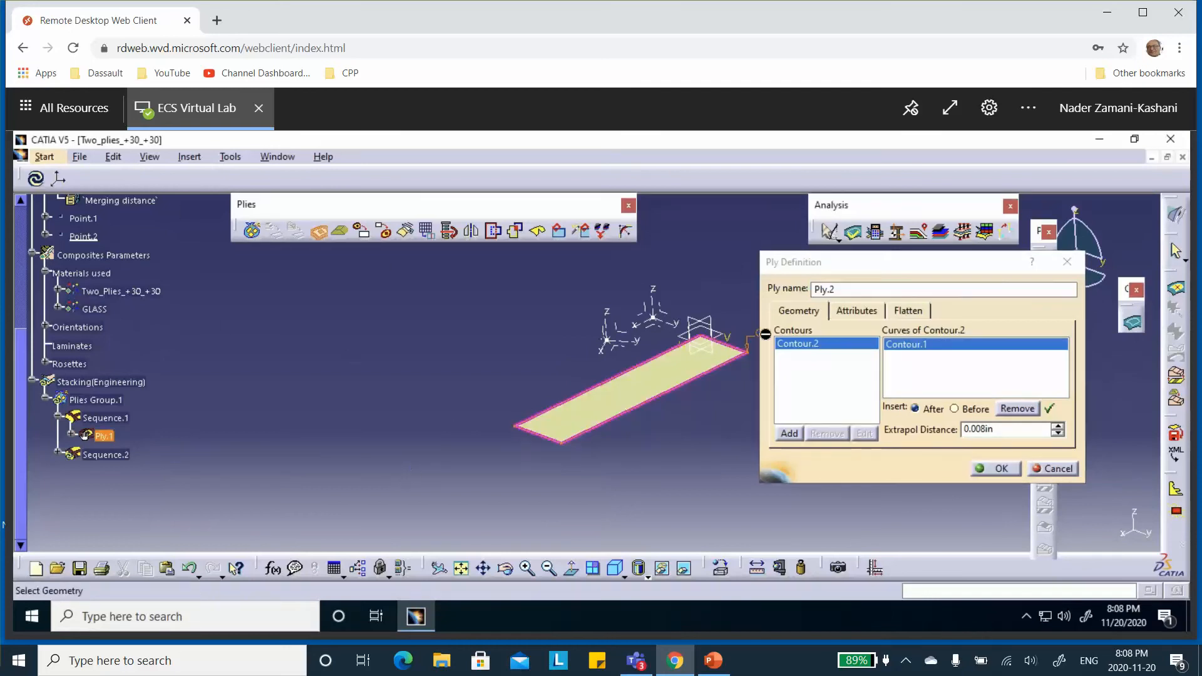
{"action": "left_click", "coordinate": [849, 313]}
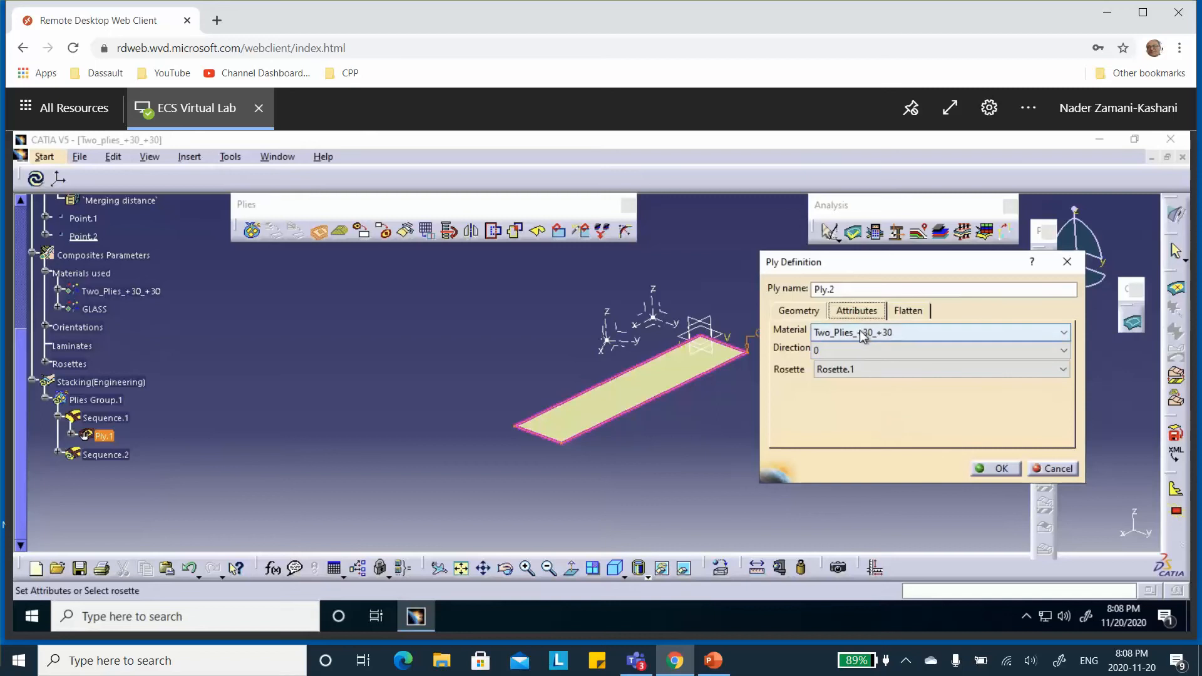
{"action": "left_click", "coordinate": [1050, 353]}
{"action": "left_click", "coordinate": [979, 415]}
{"action": "left_click", "coordinate": [996, 468]}
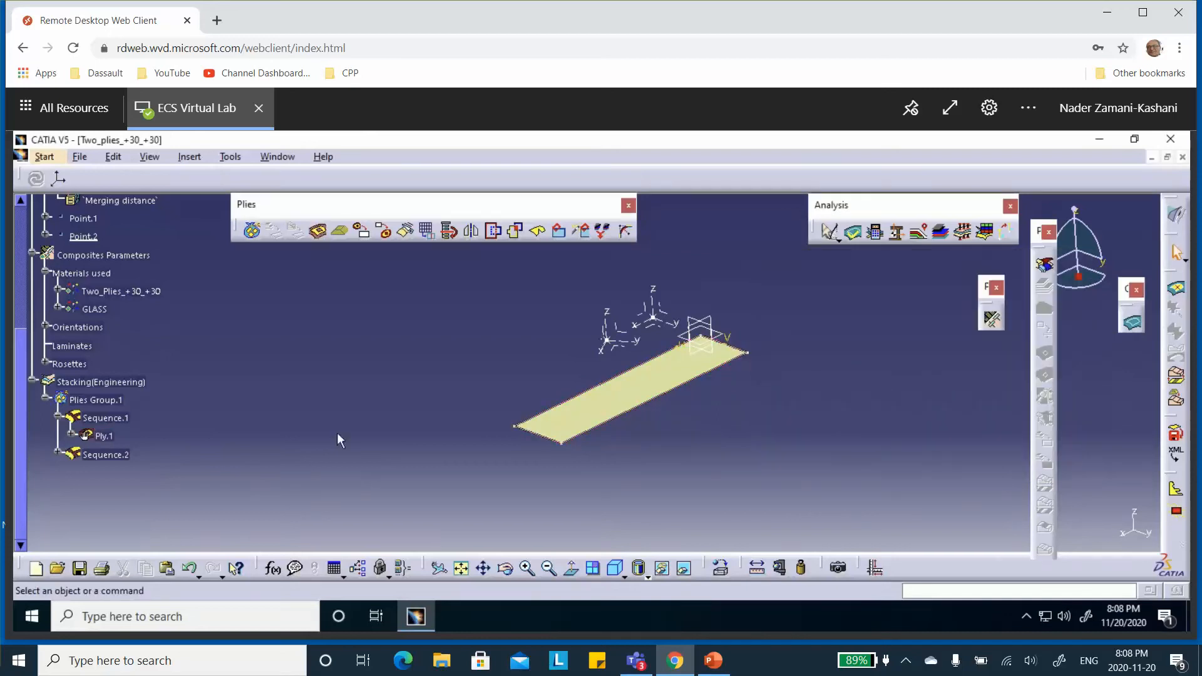
{"action": "left_click", "coordinate": [56, 452]}
{"action": "left_click", "coordinate": [57, 417]}
{"action": "left_click", "coordinate": [58, 435]}
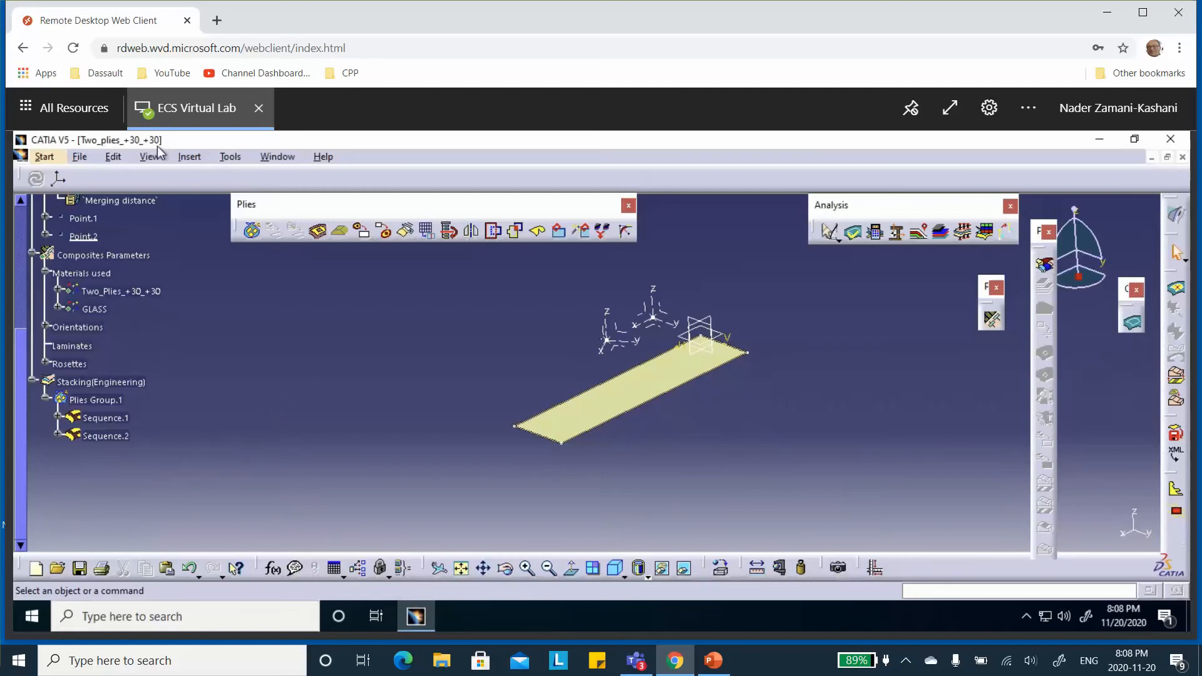
Save the part as Two_plies_+30_+30.CATPart in the Two_Plies_+30_+30 folder on the Desktop using Save Management
{"action": "left_click", "coordinate": [80, 157]}
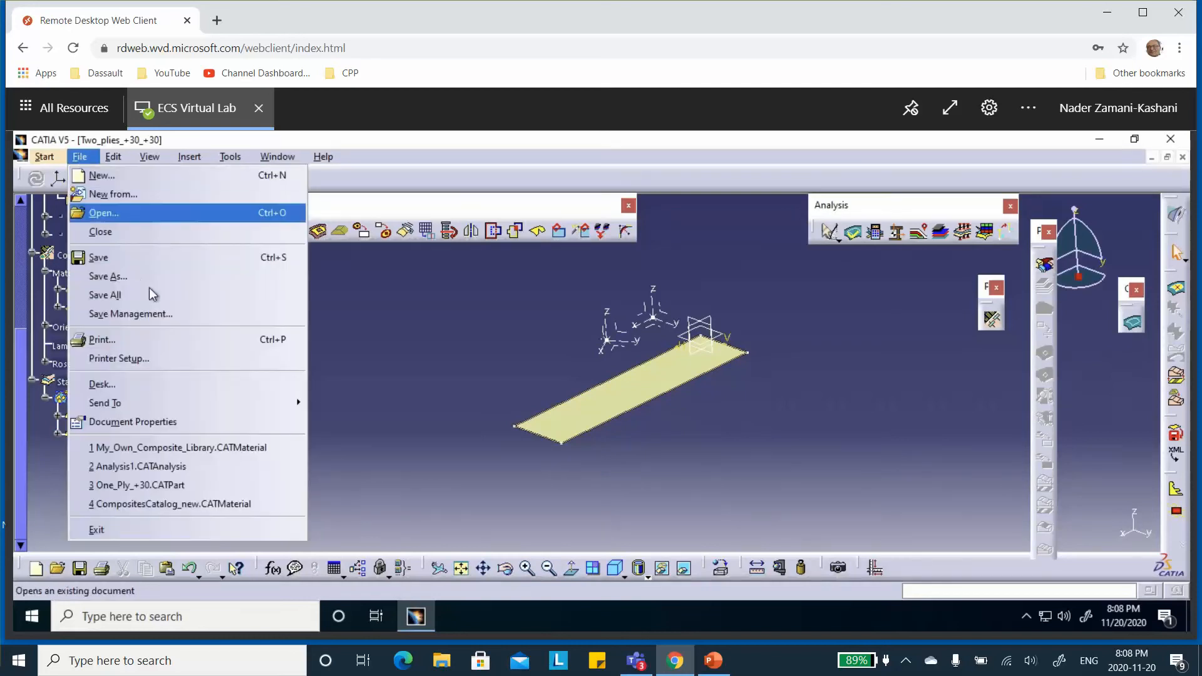
{"action": "left_click", "coordinate": [144, 314]}
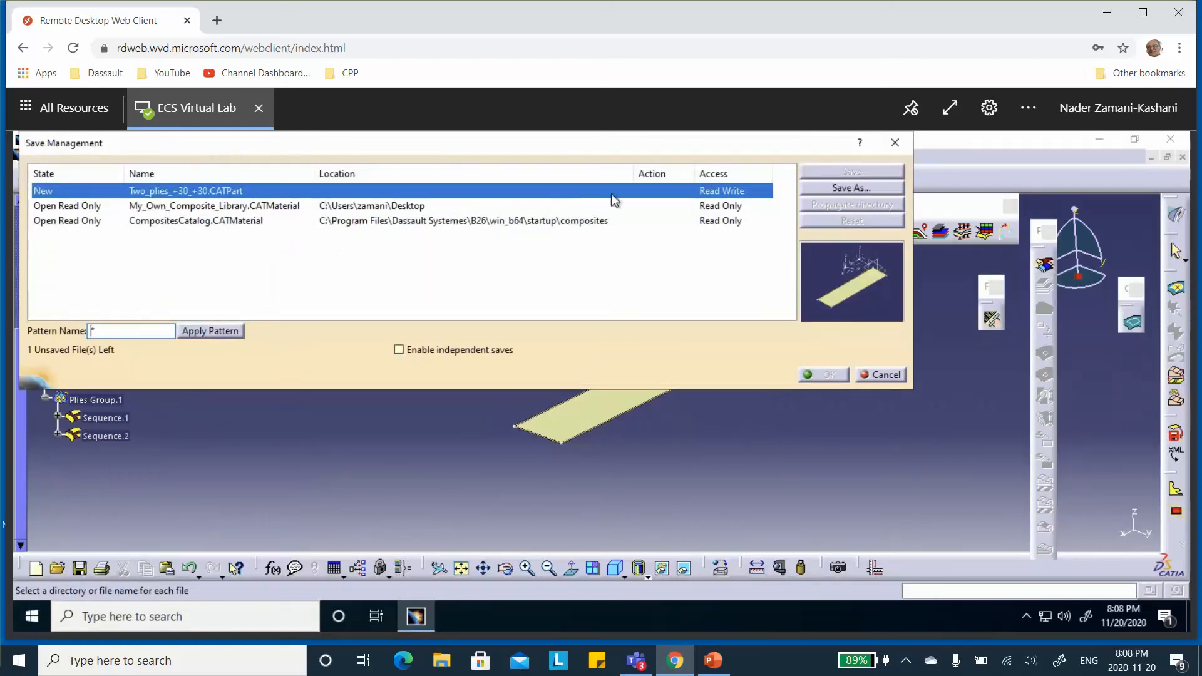
{"action": "left_click", "coordinate": [838, 188]}
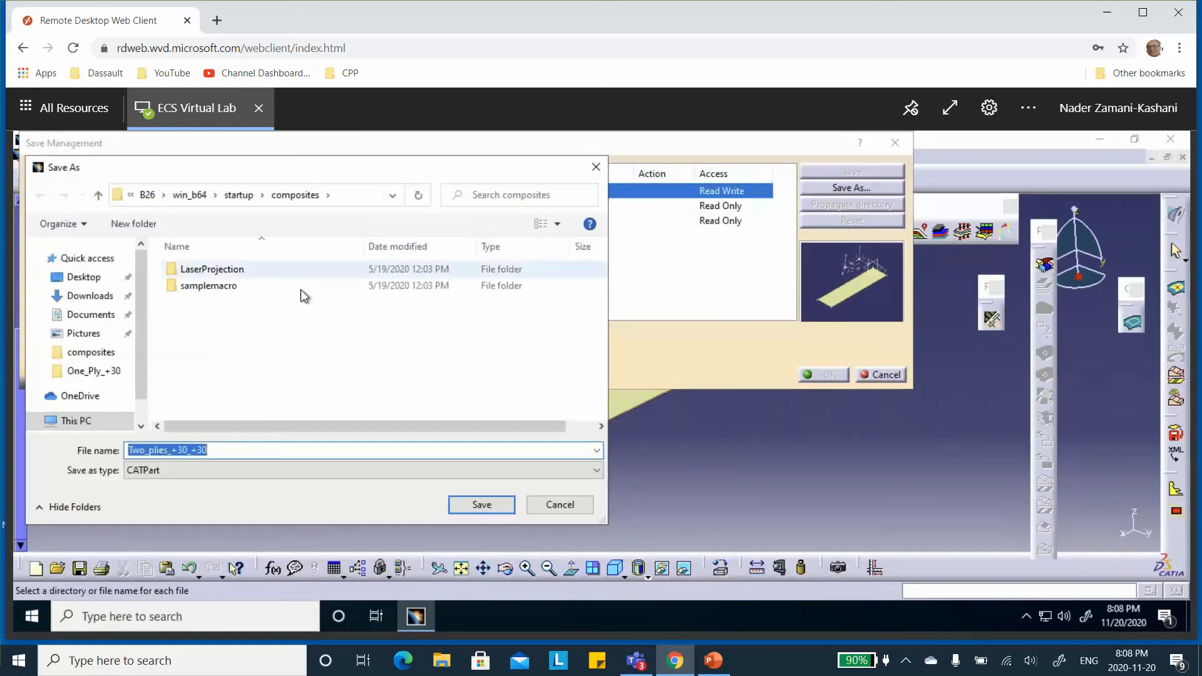
{"action": "left_click", "coordinate": [94, 277]}
{"action": "double_click", "coordinate": [205, 287]}
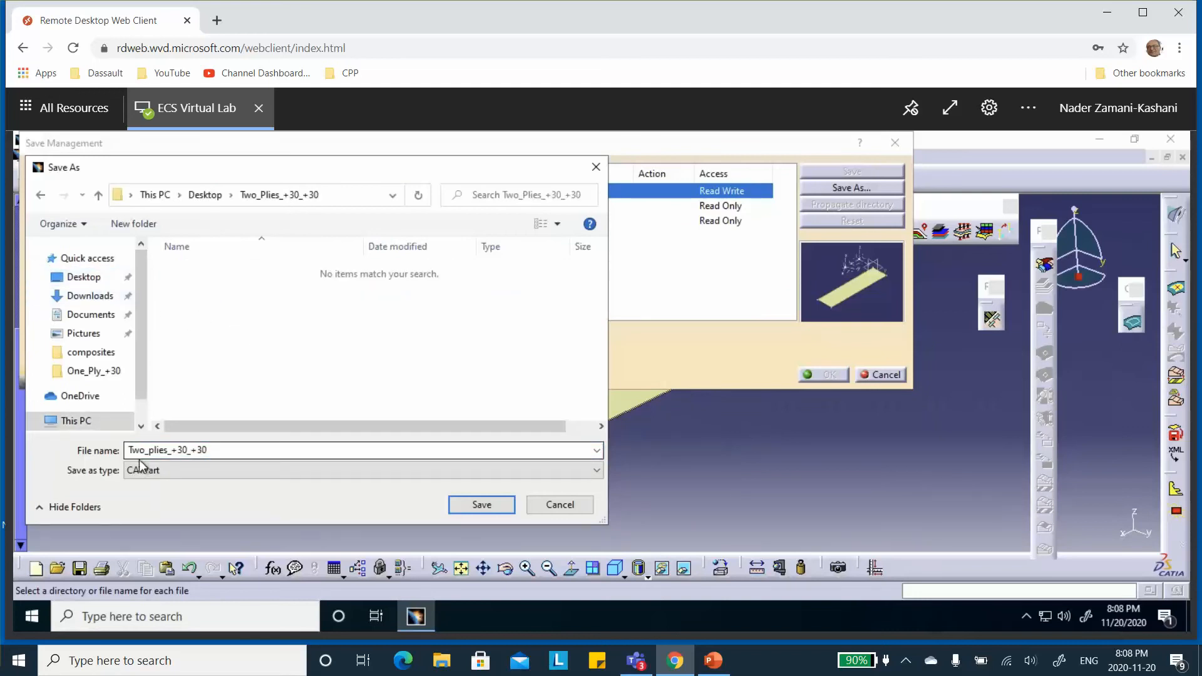
{"action": "left_click", "coordinate": [487, 504]}
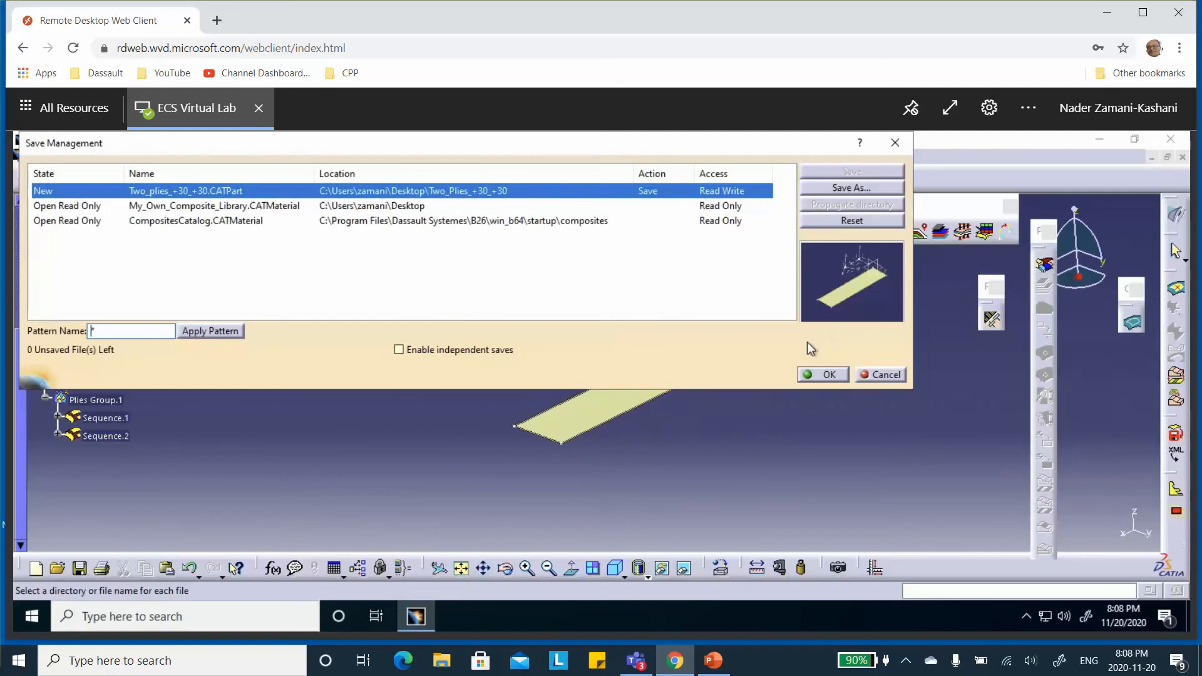
{"action": "left_click", "coordinate": [825, 374]}
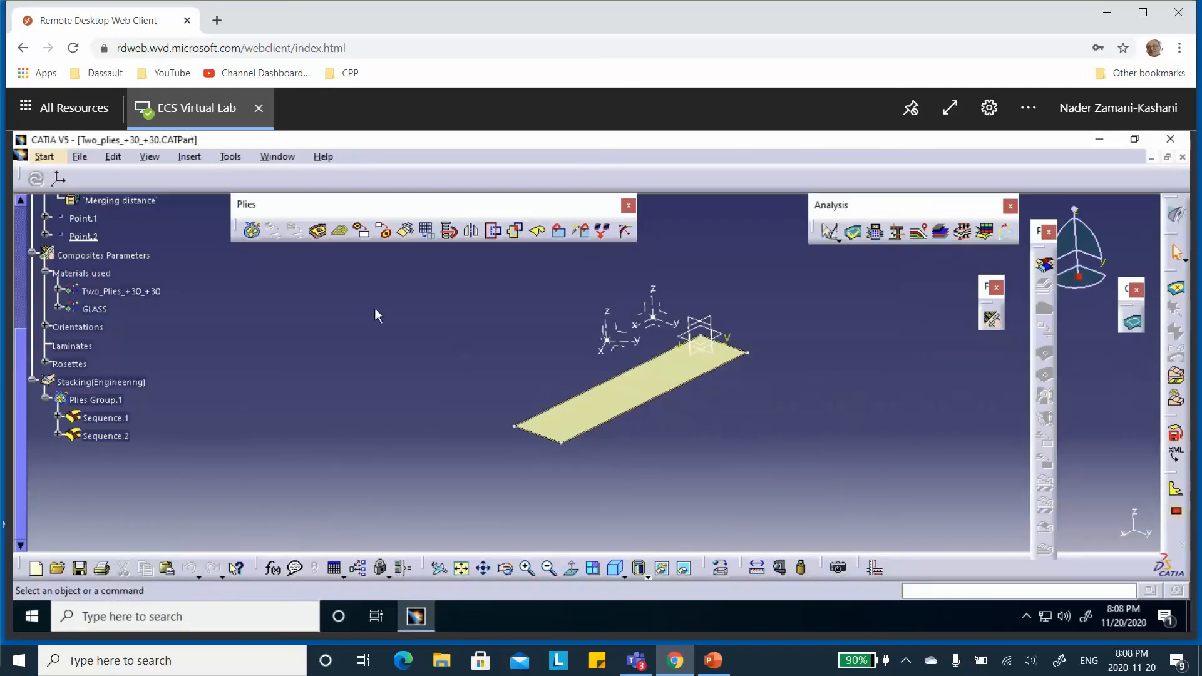
Start a static analysis of the part in the Advanced Meshing Tools workbench and move the mesh methods toolbar beside the surface
{"action": "left_click", "coordinate": [45, 157]}
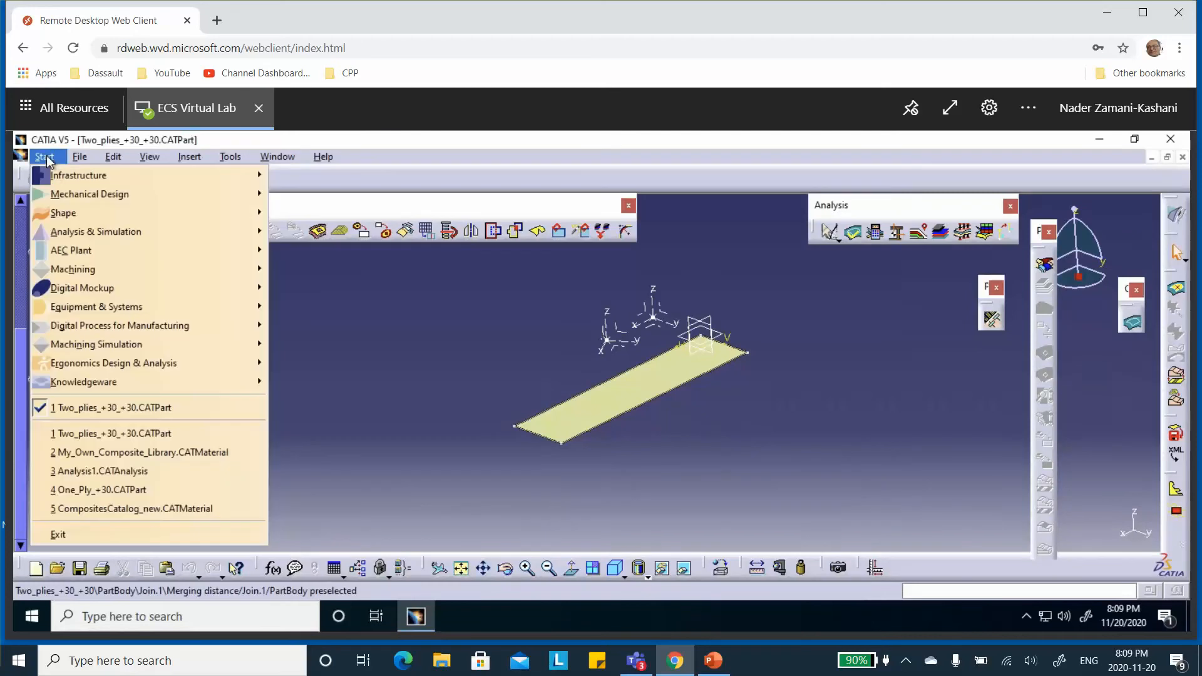
{"action": "mouse_move", "coordinate": [72, 235]}
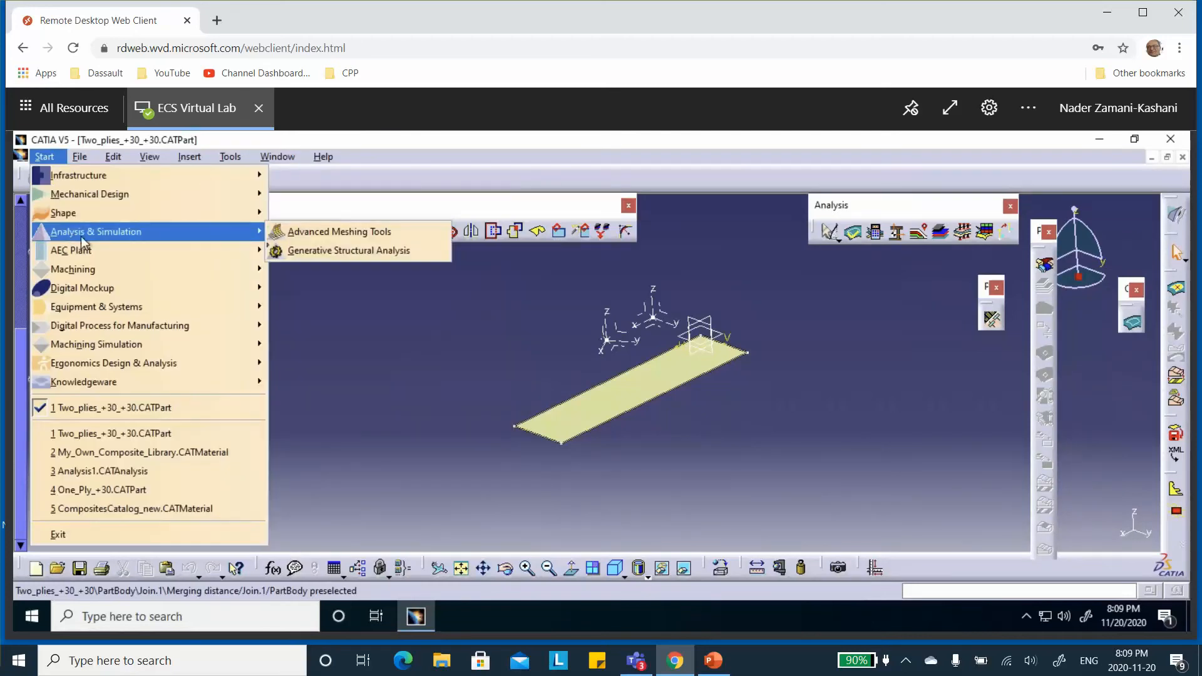
{"action": "left_click", "coordinate": [305, 233]}
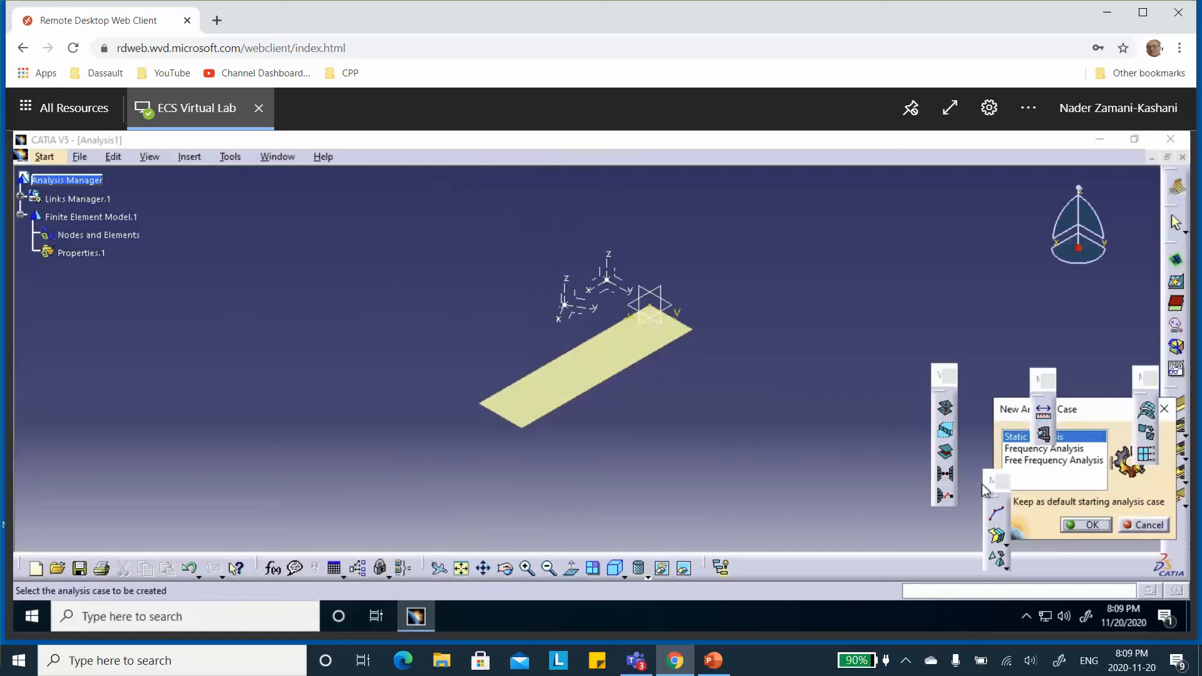
{"action": "left_click_drag", "start_coordinate": [987, 491], "coordinate": [839, 265]}
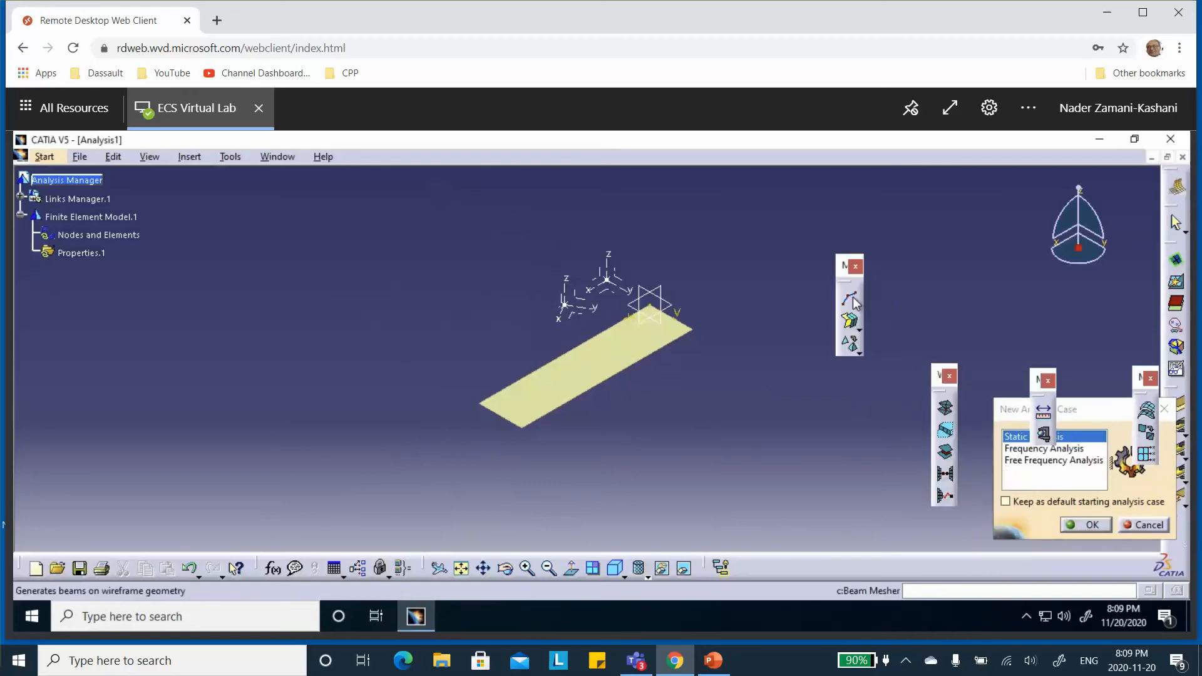
Mesh the rectangular surface with parabolic, quads-only elements at a mesh size of 0.125 in and leave the surface mesher
{"action": "left_click", "coordinate": [857, 321]}
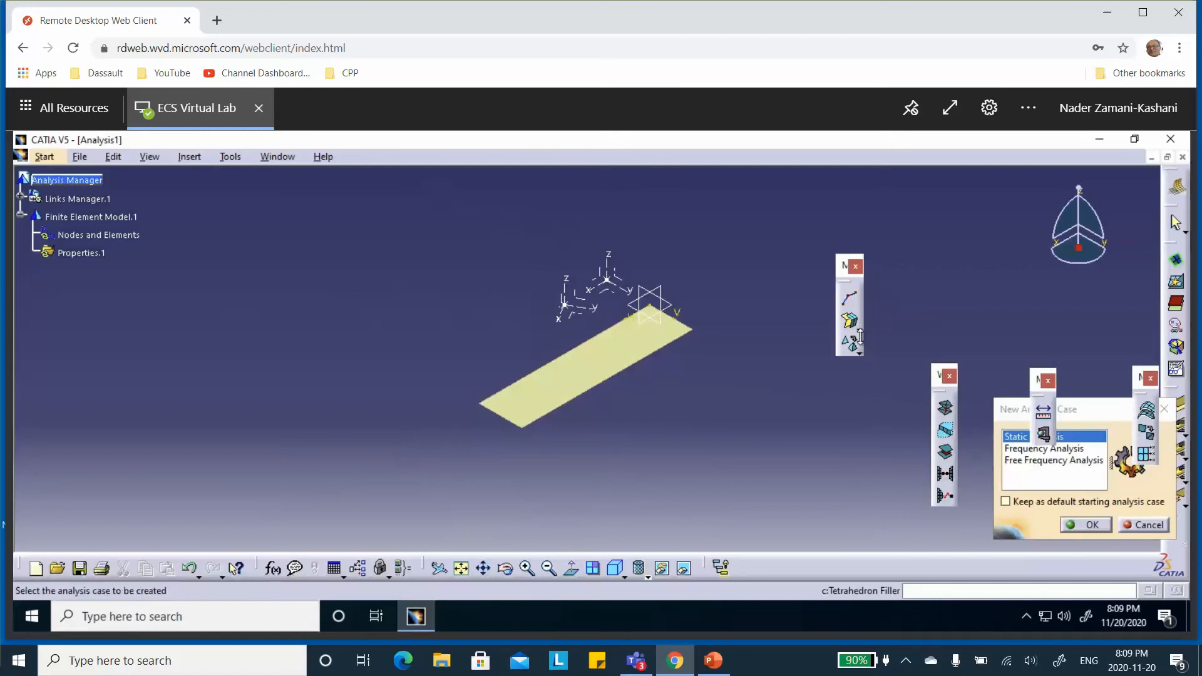
{"action": "left_click", "coordinate": [853, 343]}
{"action": "left_click", "coordinate": [879, 341]}
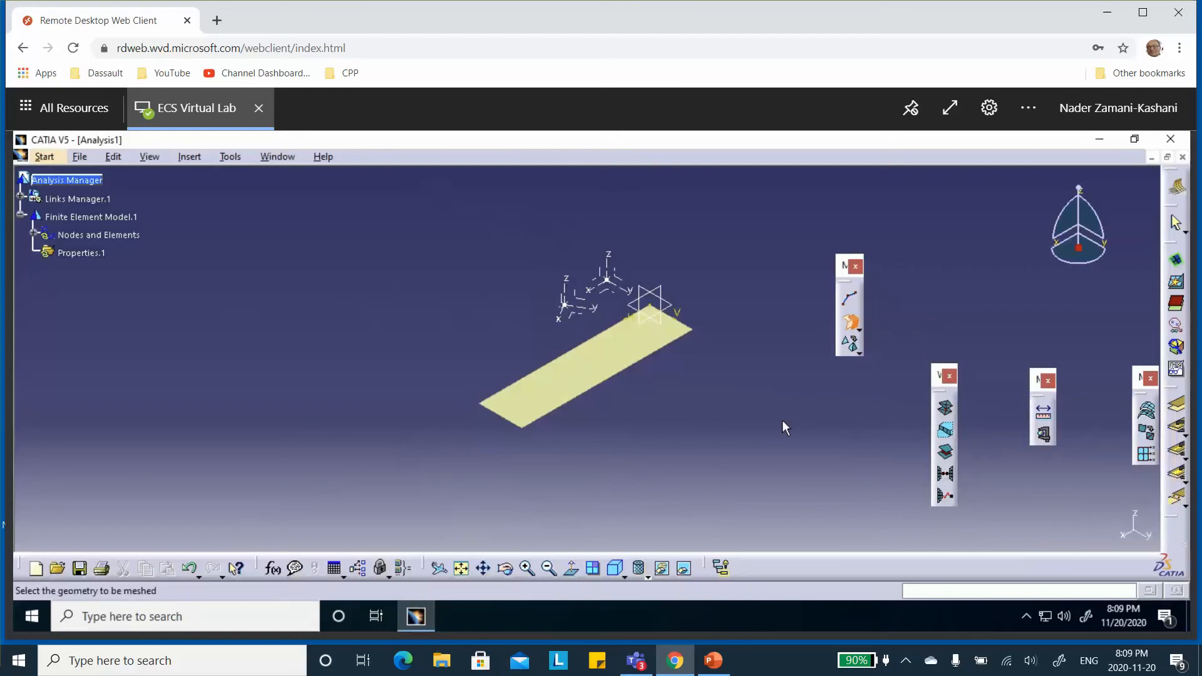
{"action": "left_click", "coordinate": [582, 353]}
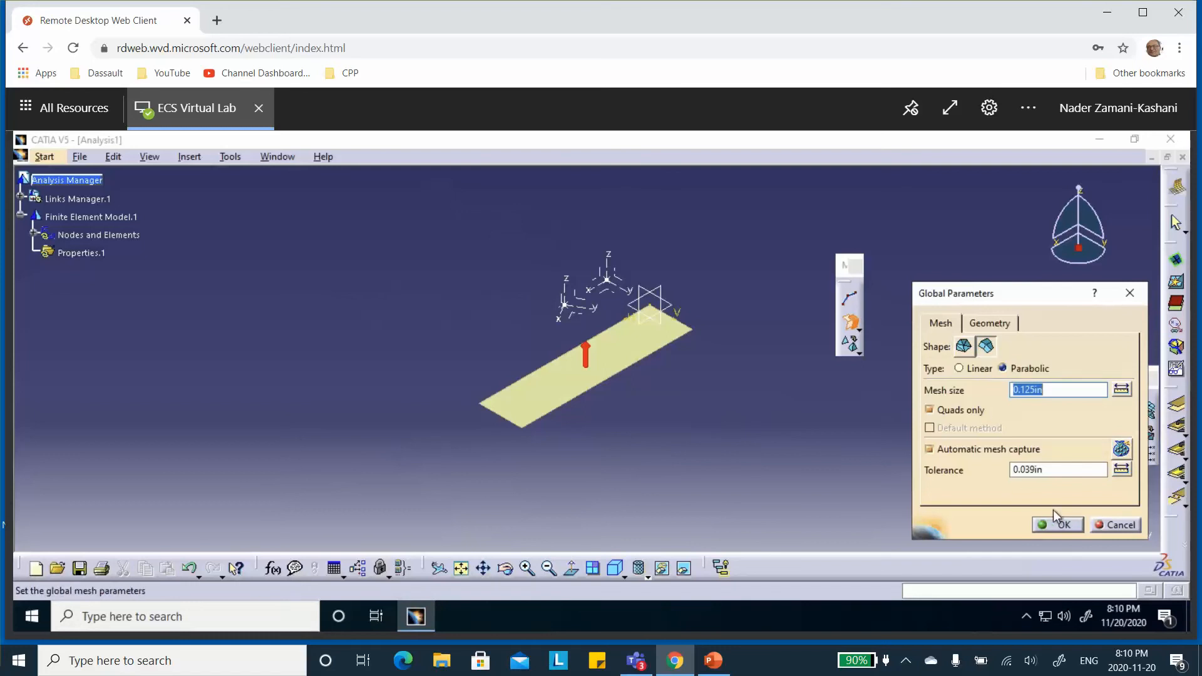
{"action": "left_click", "coordinate": [1061, 528]}
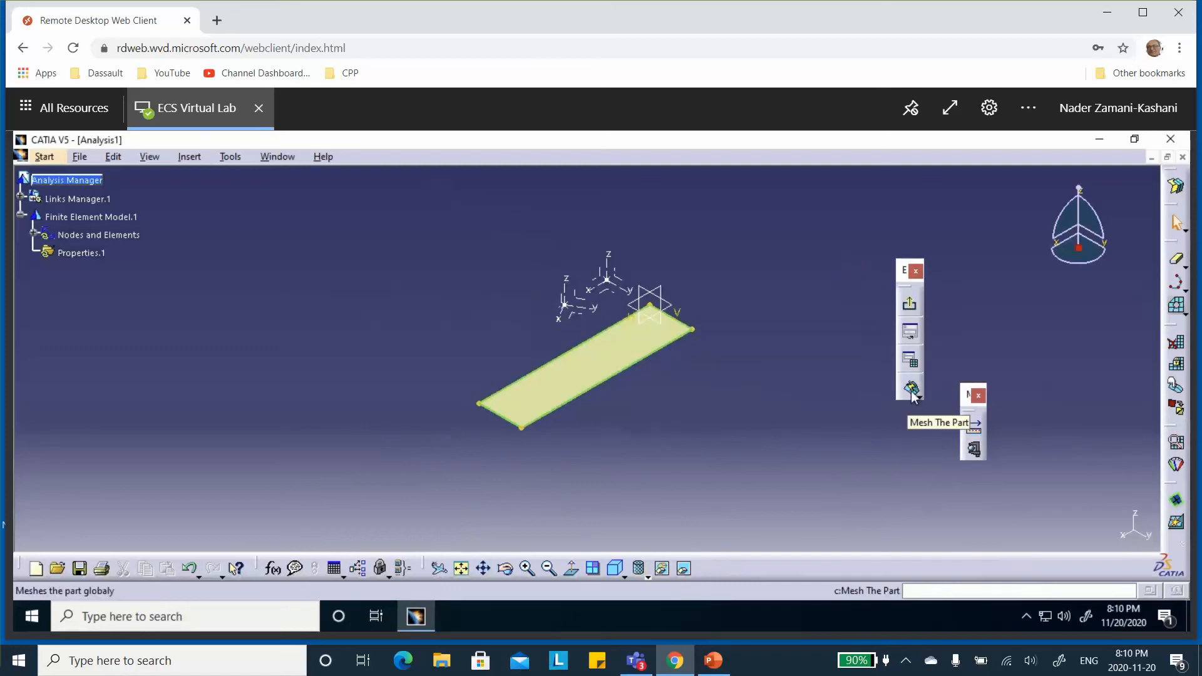
{"action": "left_click", "coordinate": [909, 390]}
{"action": "left_click", "coordinate": [1126, 526]}
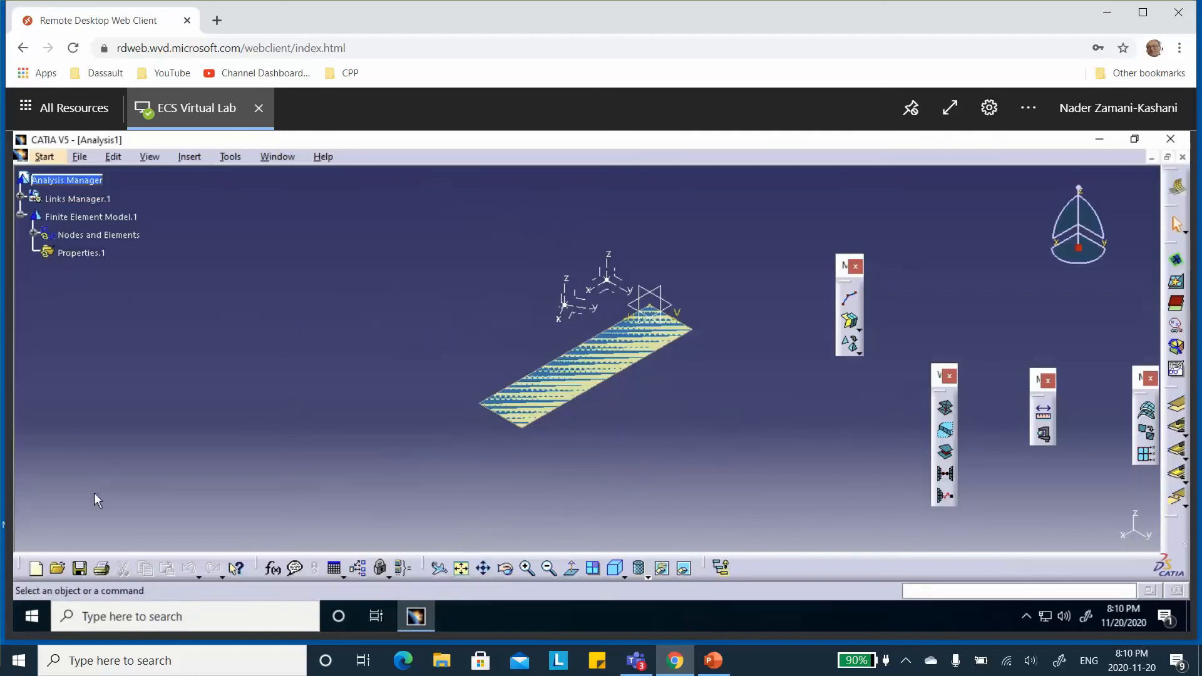
Save the analysis as Analysis1.CATAnalysis in the Desktop folder Two_Plies_+30_+30 using Save Management
{"action": "left_click", "coordinate": [81, 569]}
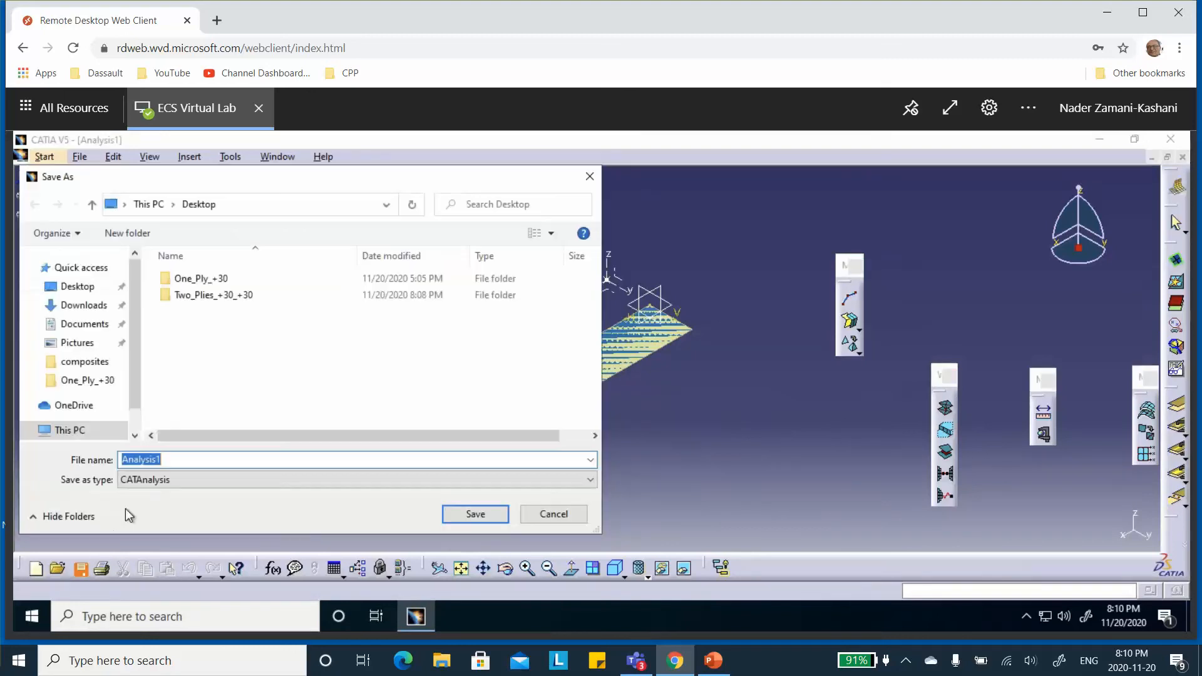
{"action": "left_click", "coordinate": [555, 514]}
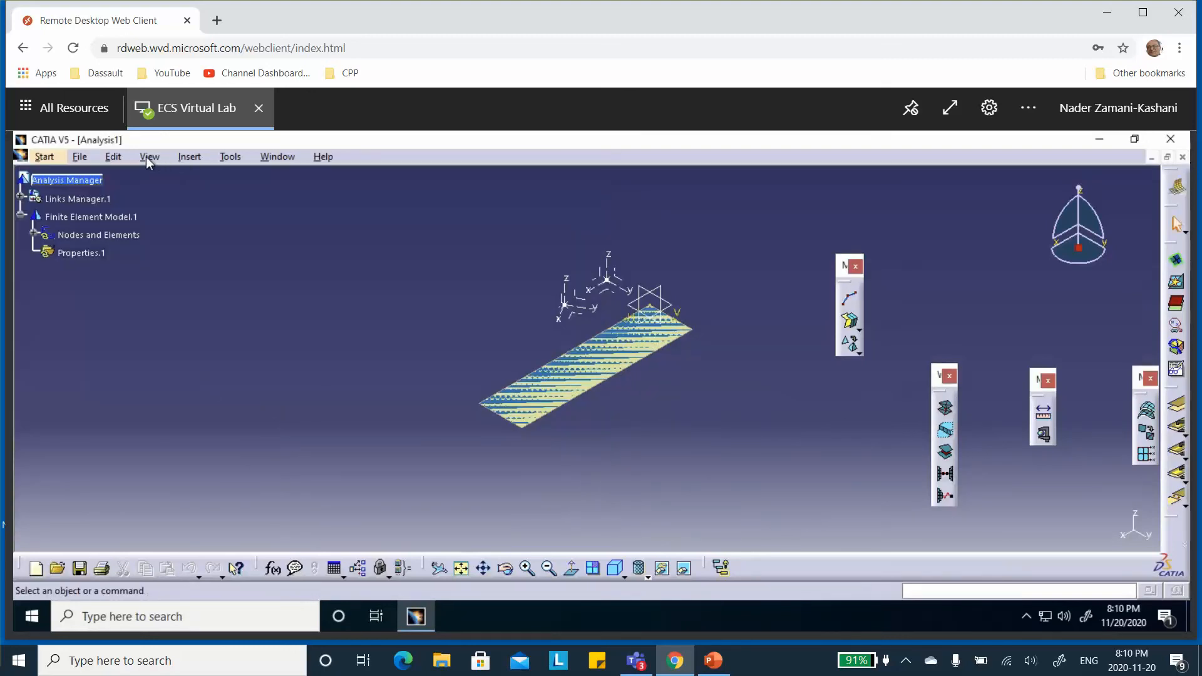
{"action": "left_click", "coordinate": [79, 158]}
{"action": "left_click", "coordinate": [110, 311]}
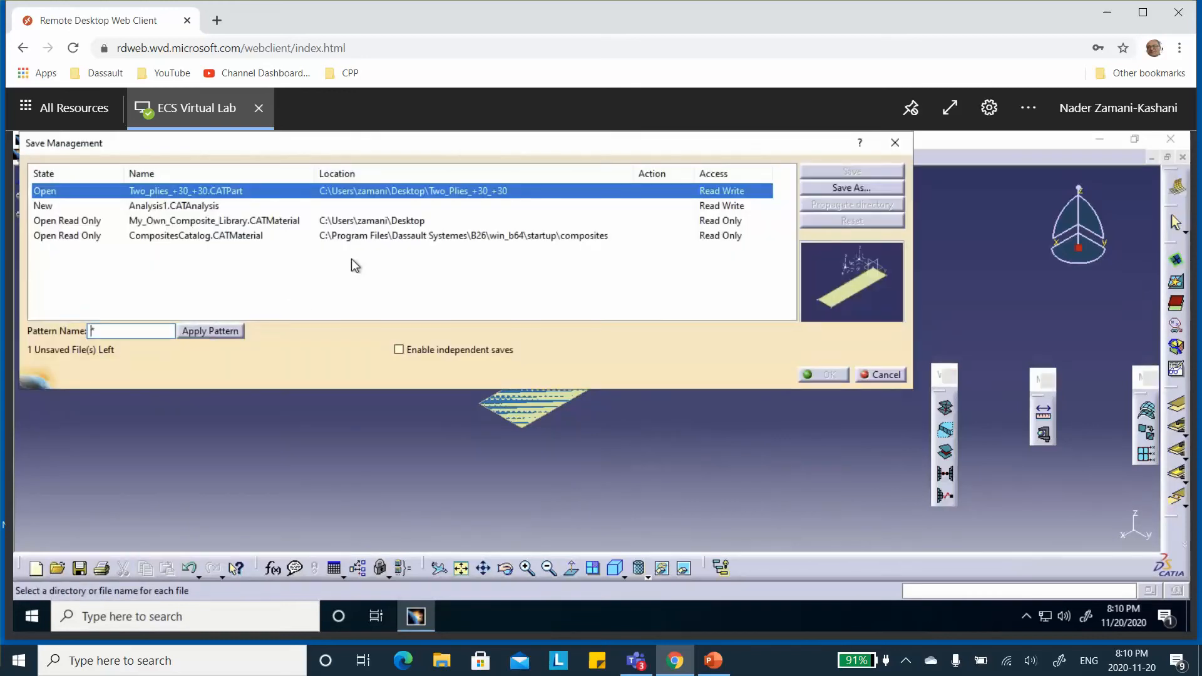
{"action": "left_click", "coordinate": [180, 208]}
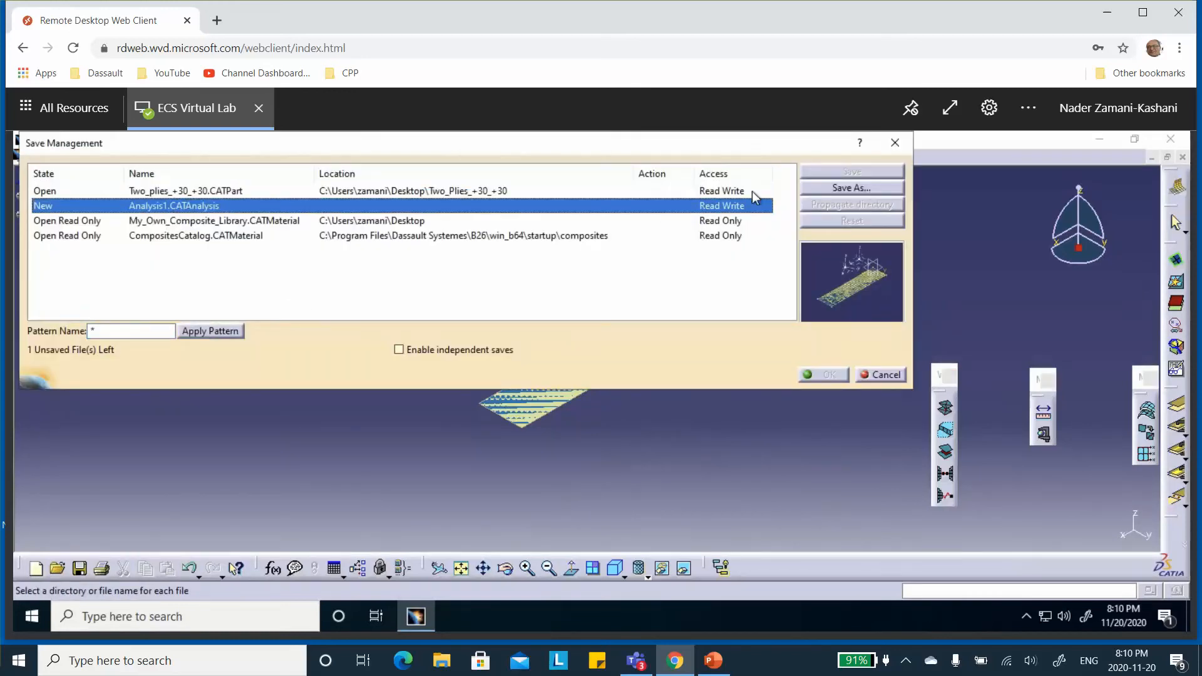
{"action": "left_click", "coordinate": [817, 186]}
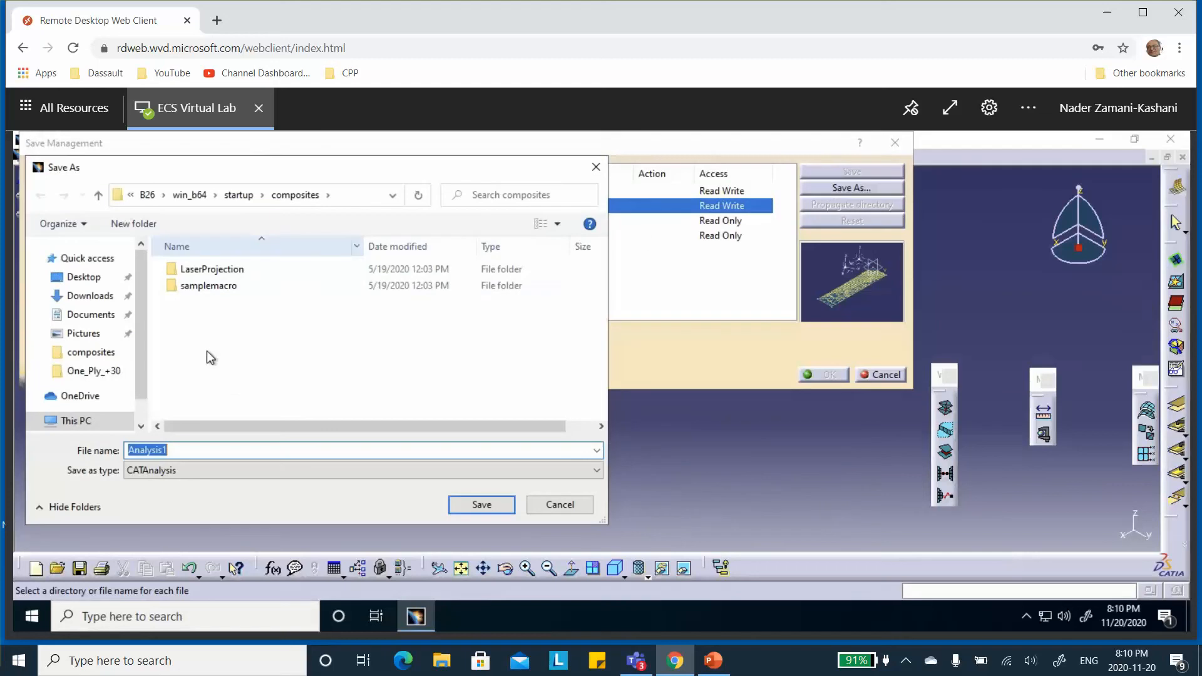
{"action": "left_click", "coordinate": [83, 277]}
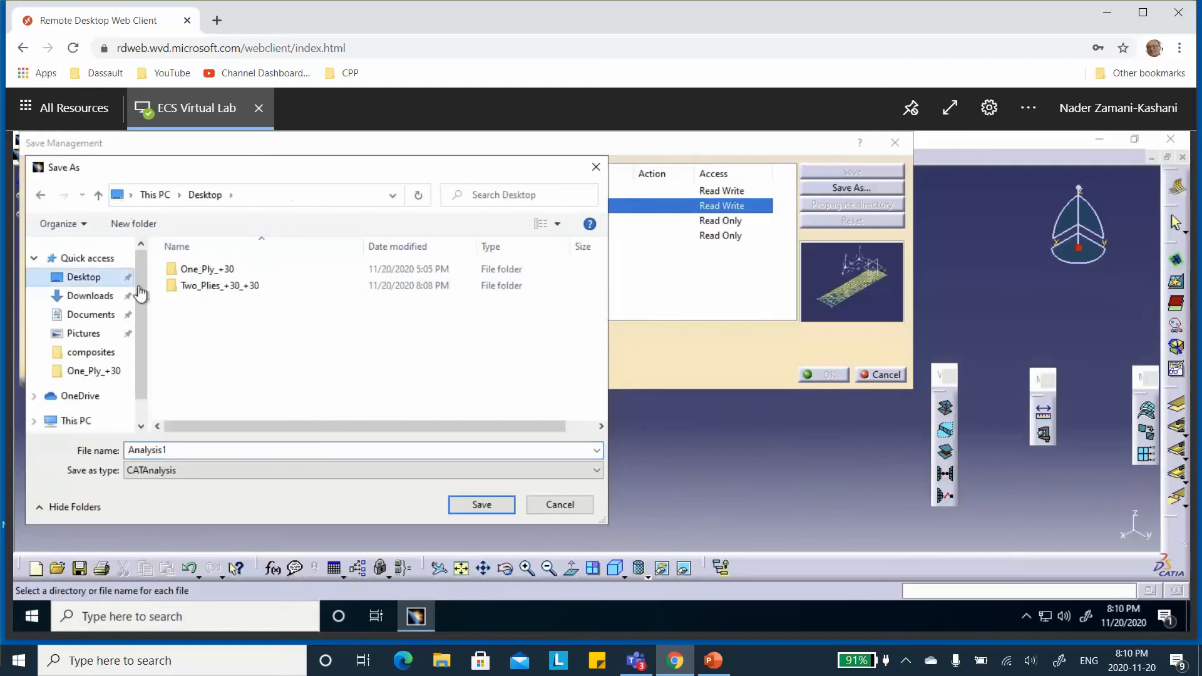
{"action": "double_click", "coordinate": [209, 285]}
{"action": "left_click", "coordinate": [164, 451]}
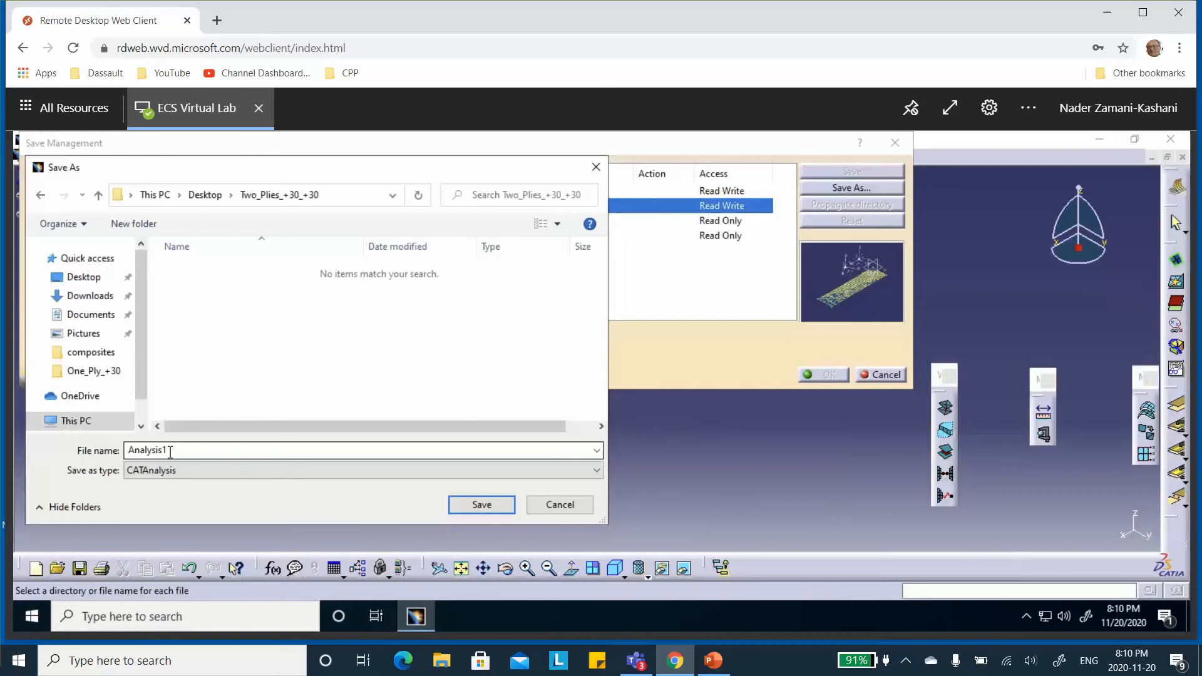
{"action": "left_click", "coordinate": [481, 507]}
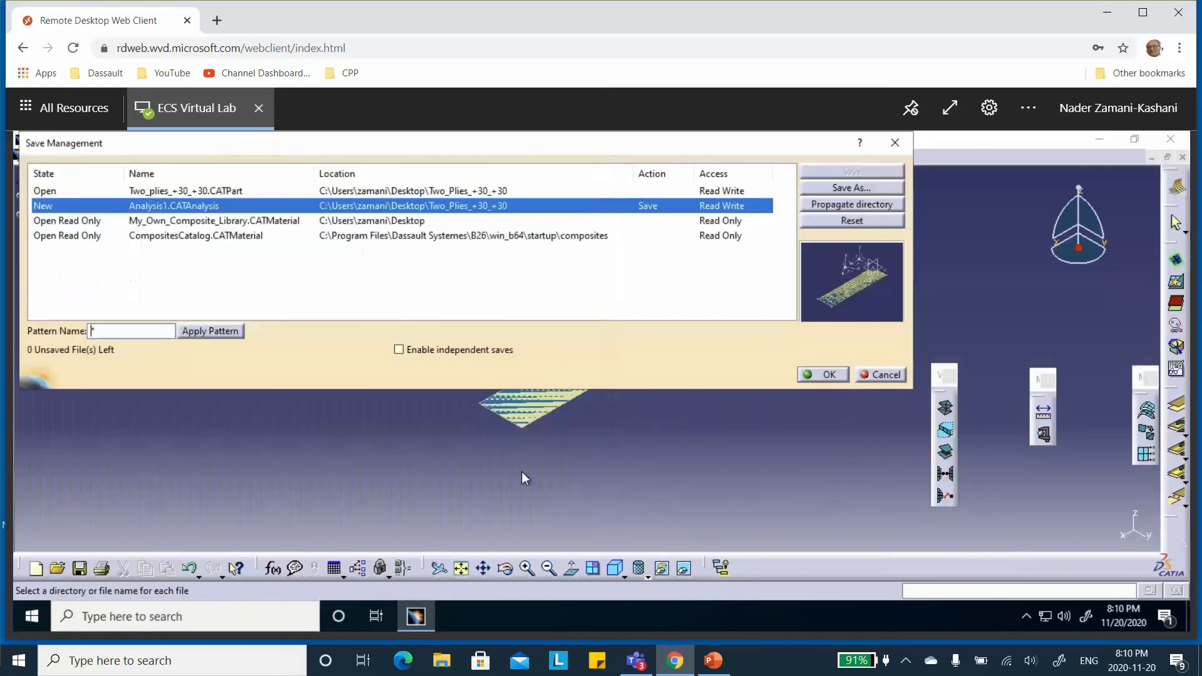
{"action": "left_click", "coordinate": [827, 375]}
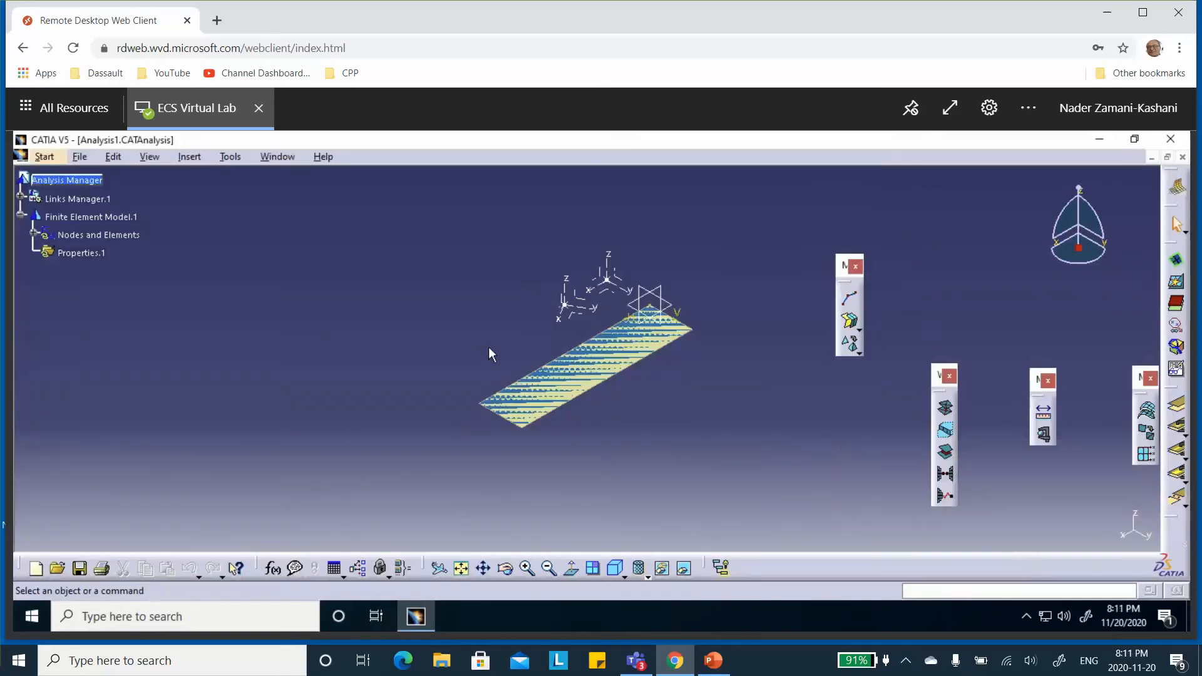
Switch to Generative Structural Analysis and display the mesh of Nodes and Elements shaded with edges
{"action": "left_click", "coordinate": [43, 158]}
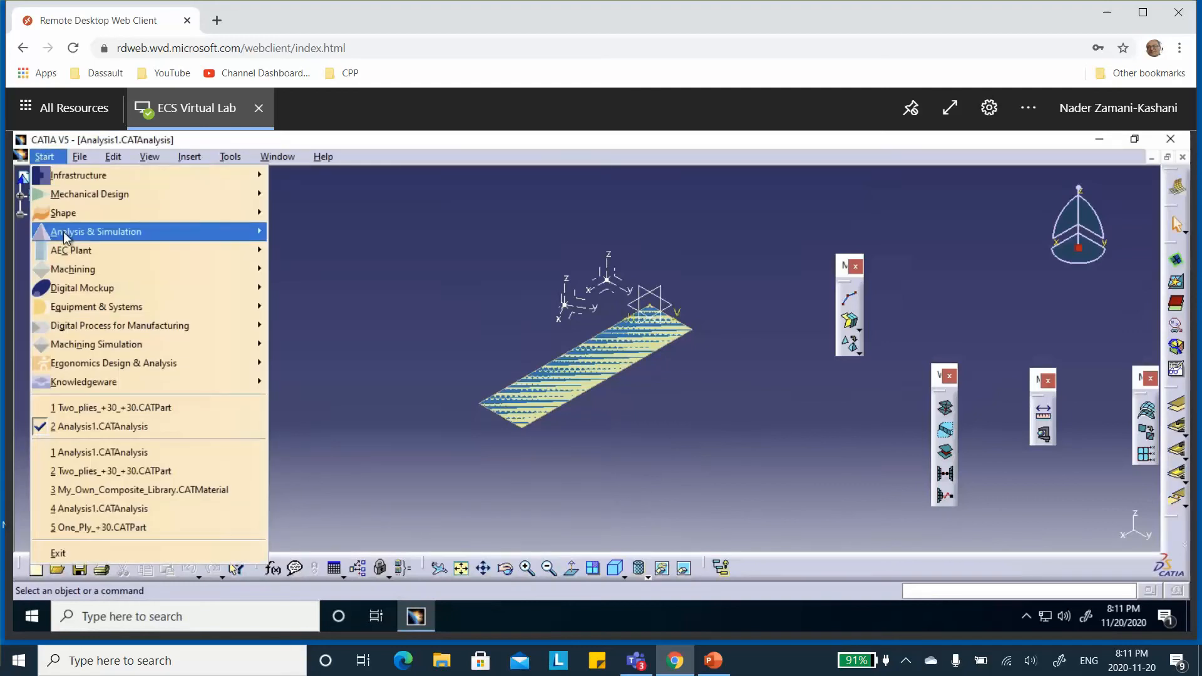
{"action": "mouse_move", "coordinate": [63, 232]}
{"action": "left_click", "coordinate": [303, 251]}
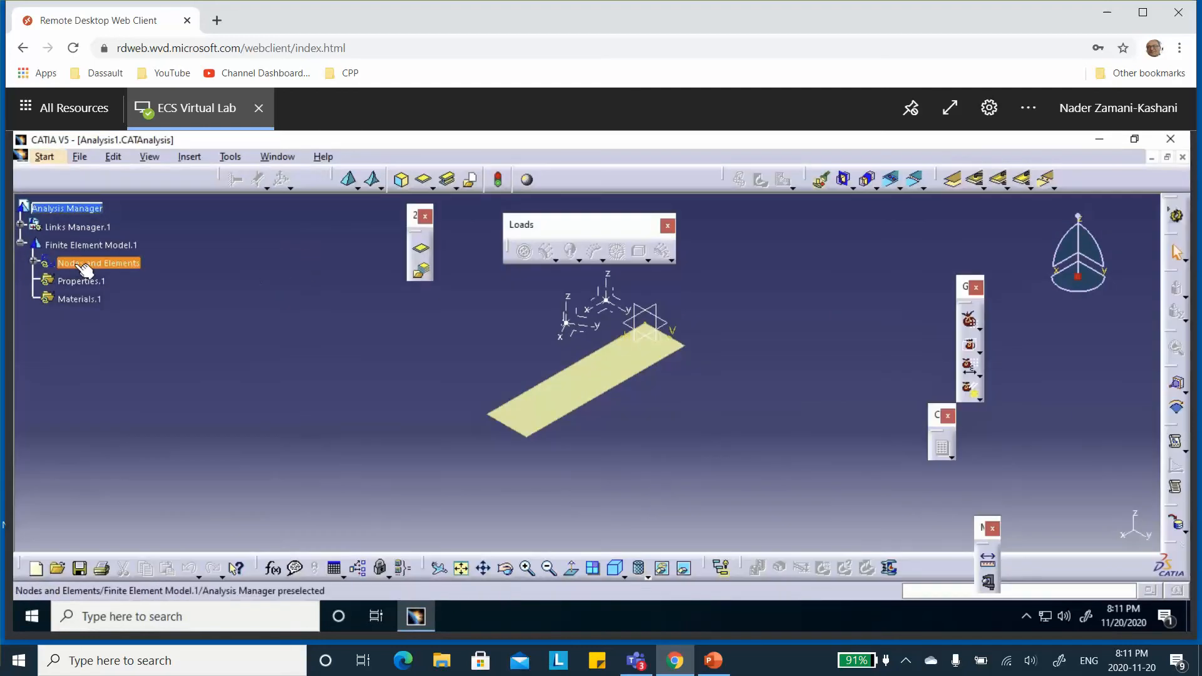
{"action": "right_click", "coordinate": [76, 263]}
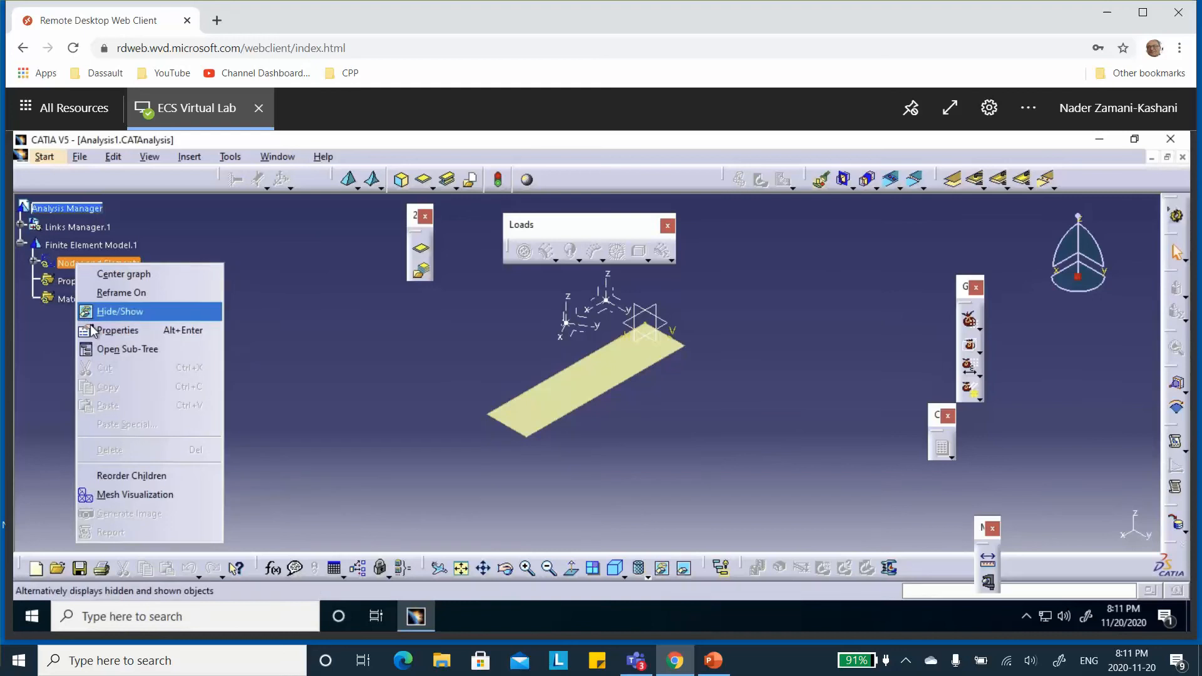
{"action": "left_click", "coordinate": [137, 494]}
{"action": "left_click", "coordinate": [647, 573]}
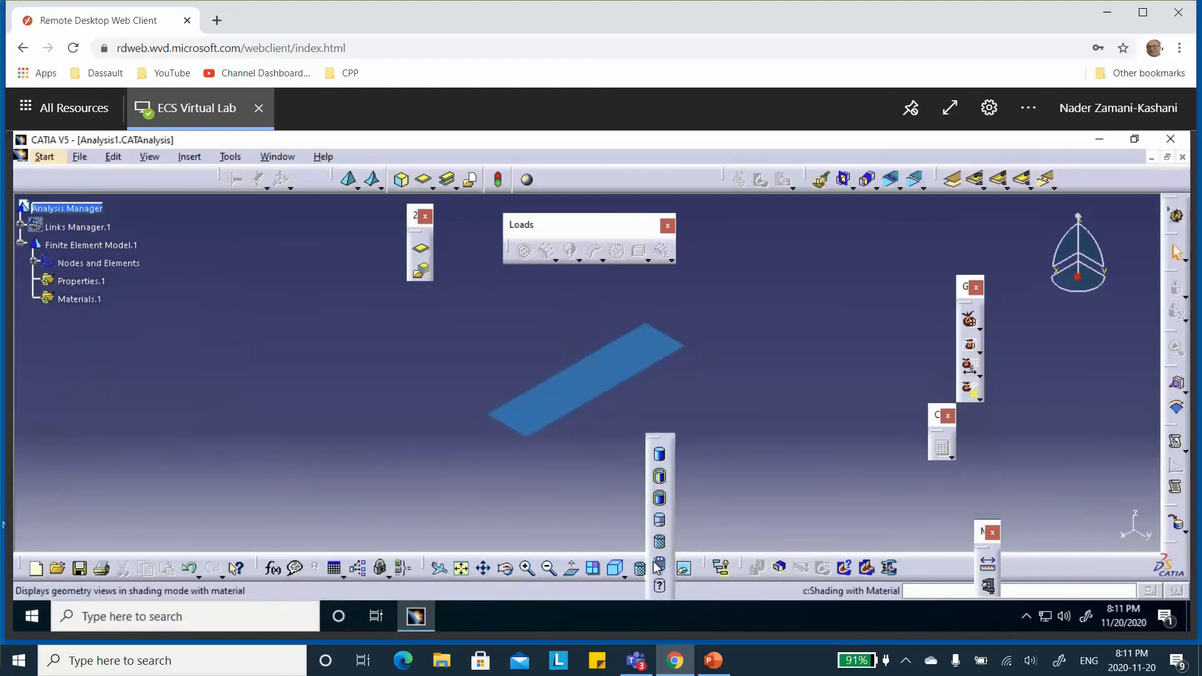
{"action": "left_click", "coordinate": [654, 495]}
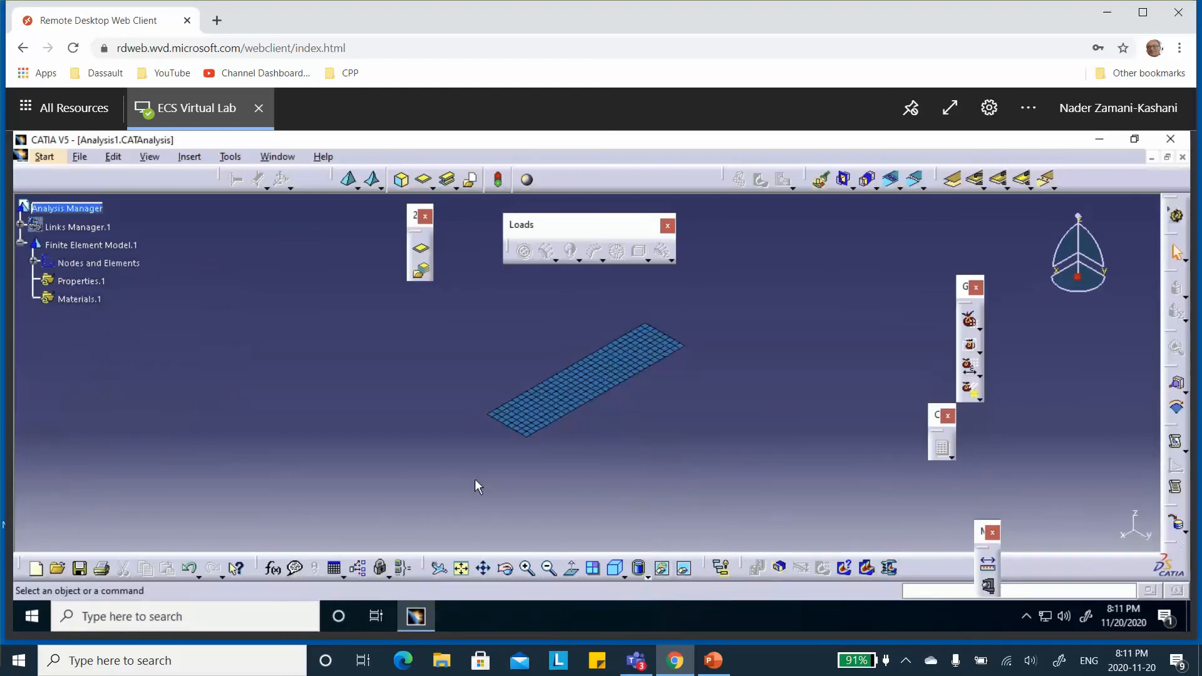
Expand Nodes and Elements and deactivate its mesh image so the bare surface geometry is displayed
{"action": "left_click", "coordinate": [34, 264]}
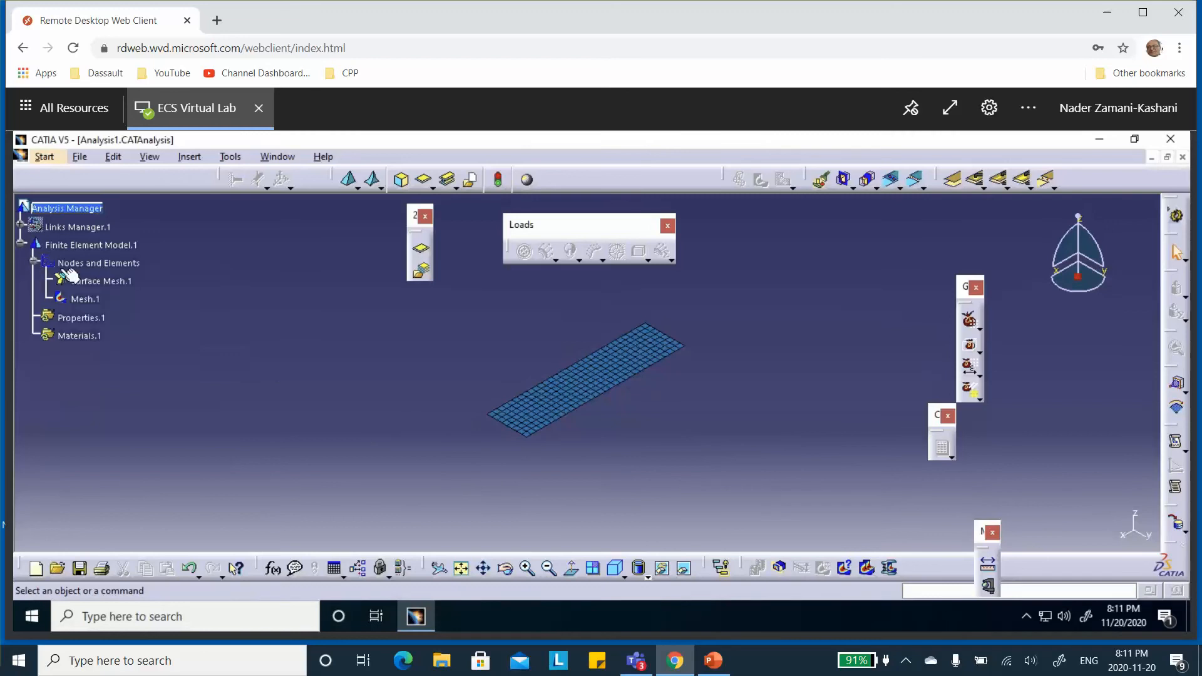
{"action": "right_click", "coordinate": [84, 299]}
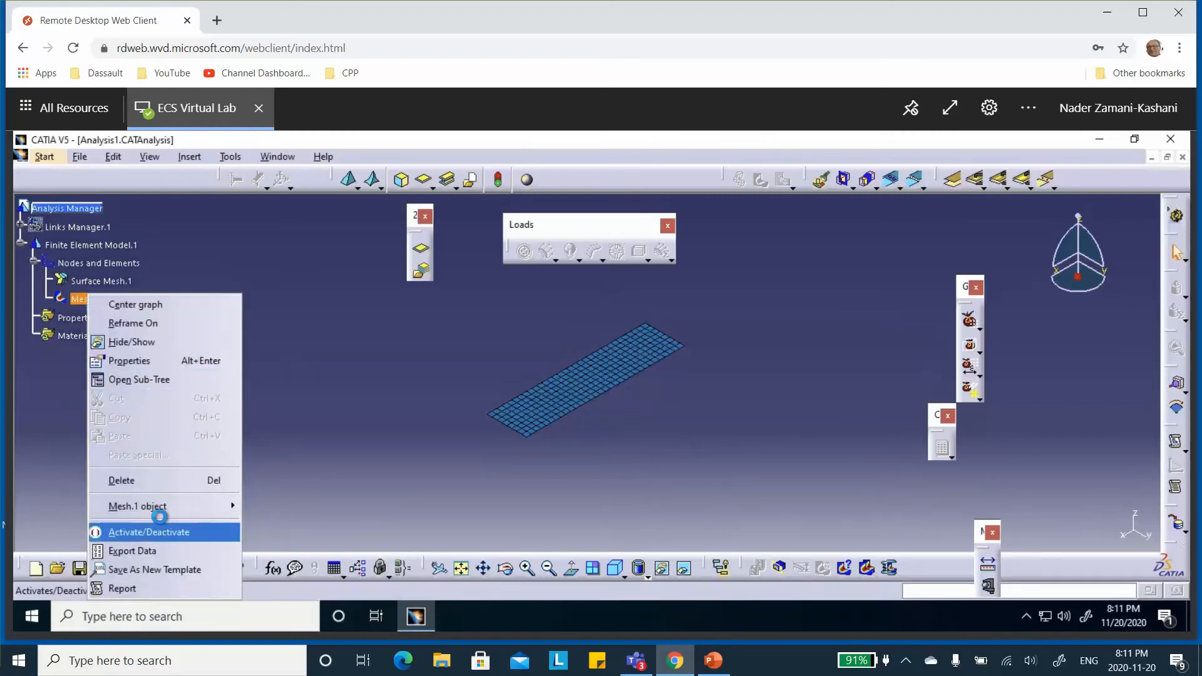
{"action": "left_click", "coordinate": [160, 526]}
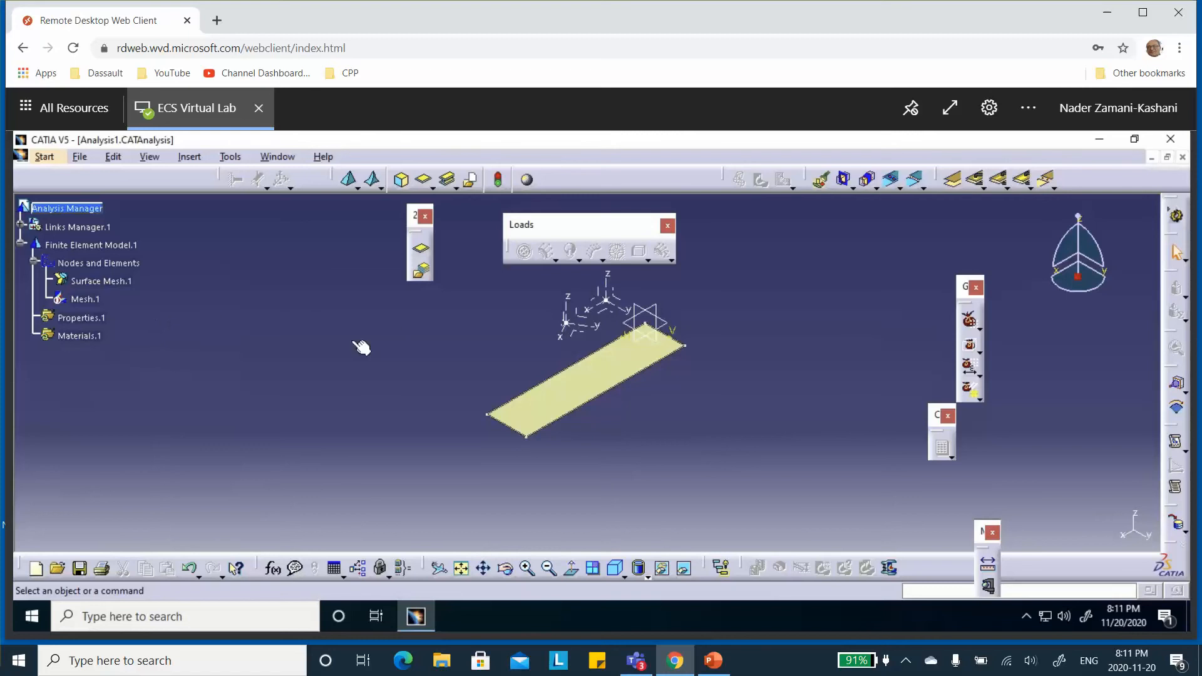
Generate a Local axis symbol image for Nodes and Elements
{"action": "right_click", "coordinate": [123, 264]}
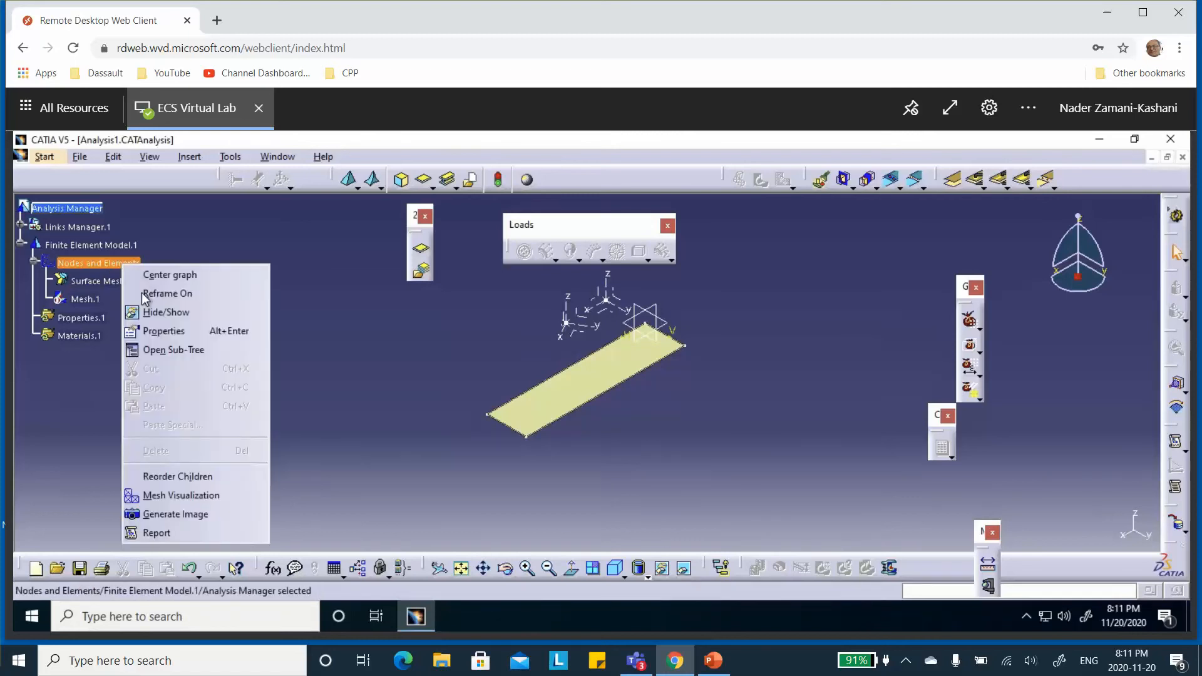
{"action": "left_click", "coordinate": [163, 516]}
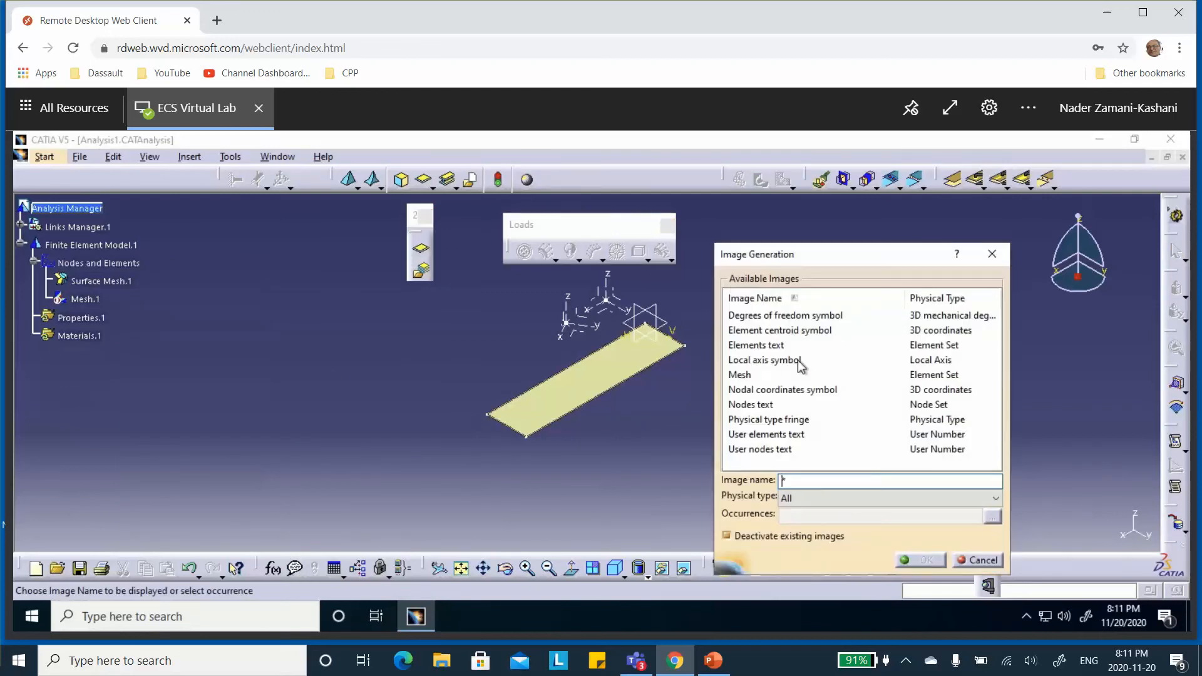
{"action": "left_click", "coordinate": [799, 362]}
{"action": "left_click", "coordinate": [918, 561]}
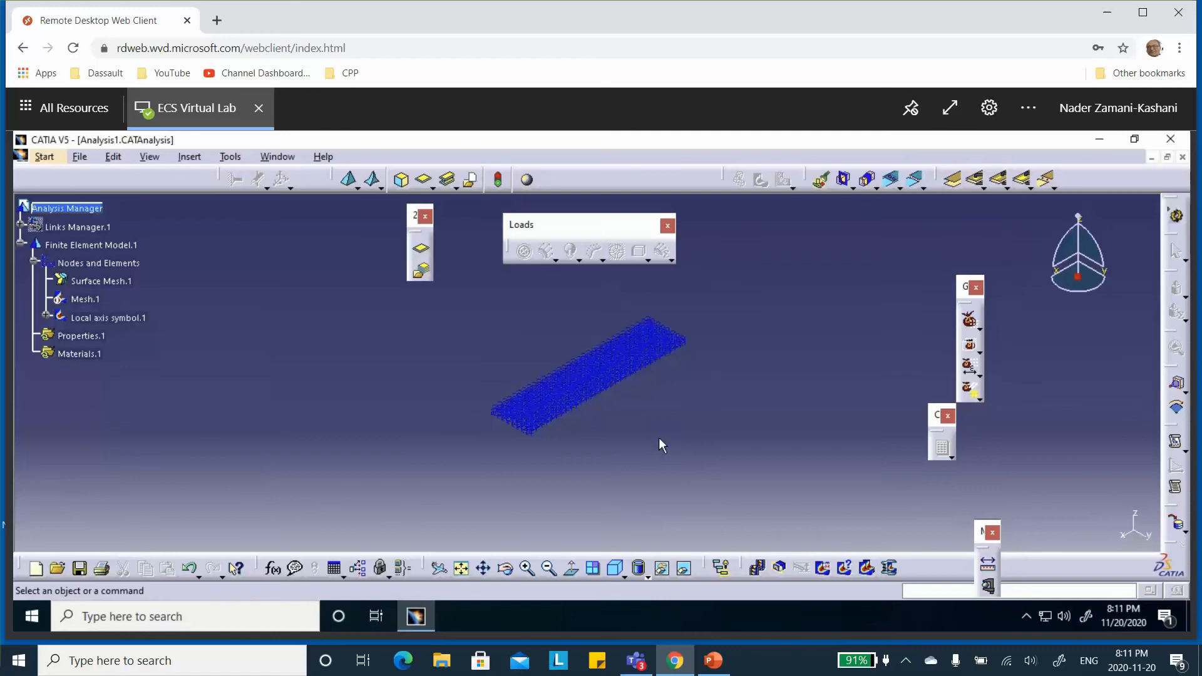
Examine the directions of the element local axes 1, 2 and 3 across the meshed surface
{"action": "middle_click_drag", "start_coordinate": [634, 365], "coordinate": [614, 303]}
{"action": "middle_click_drag", "start_coordinate": [627, 403], "coordinate": [628, 367]}
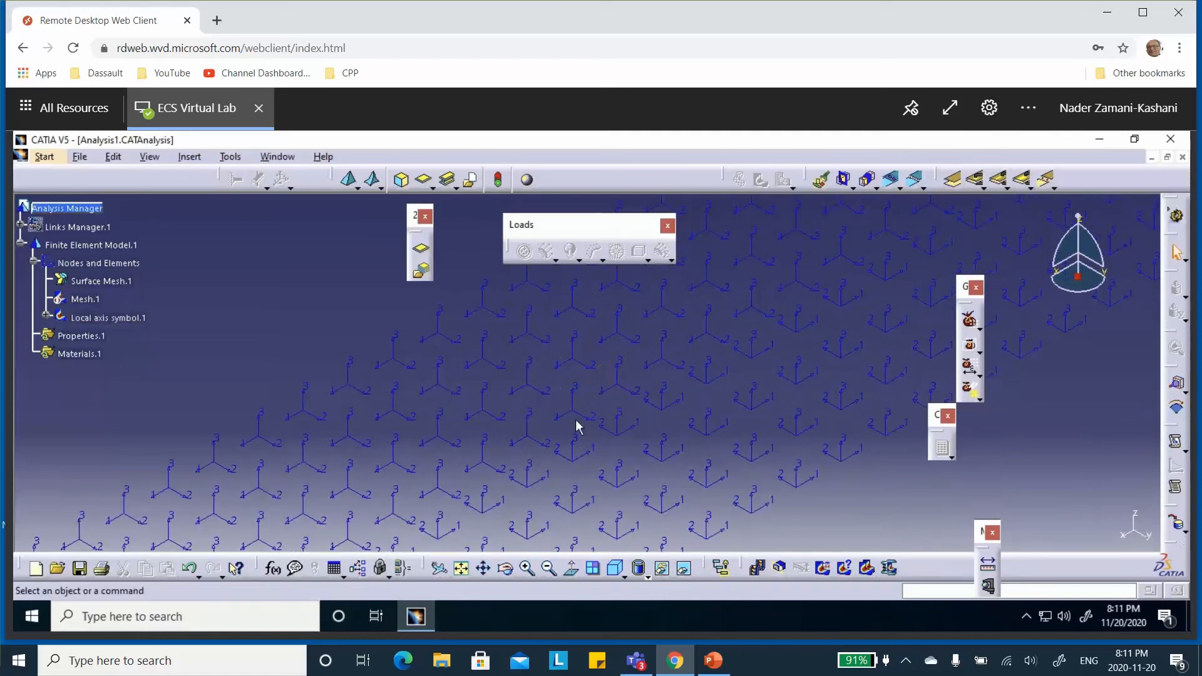
{"action": "middle_click_drag", "start_coordinate": [640, 421], "coordinate": [585, 363]}
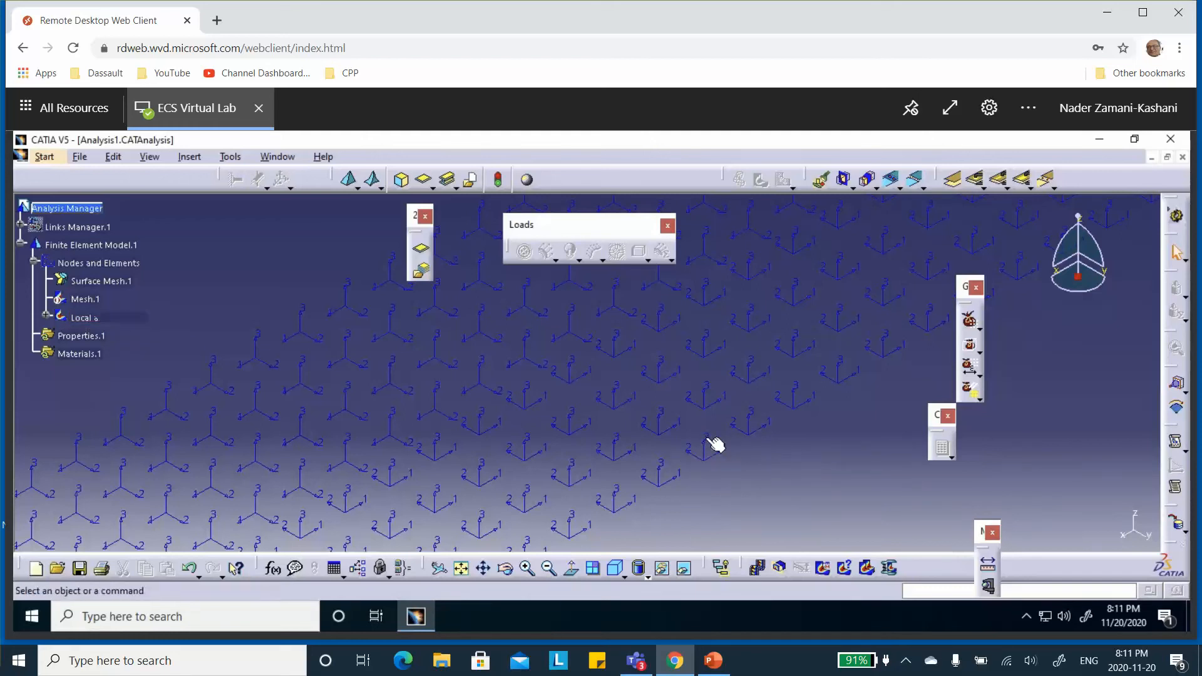
{"action": "middle_click_drag", "start_coordinate": [628, 395], "coordinate": [640, 525]}
{"action": "left_click", "coordinate": [630, 402]}
{"action": "right_click", "coordinate": [88, 325]}
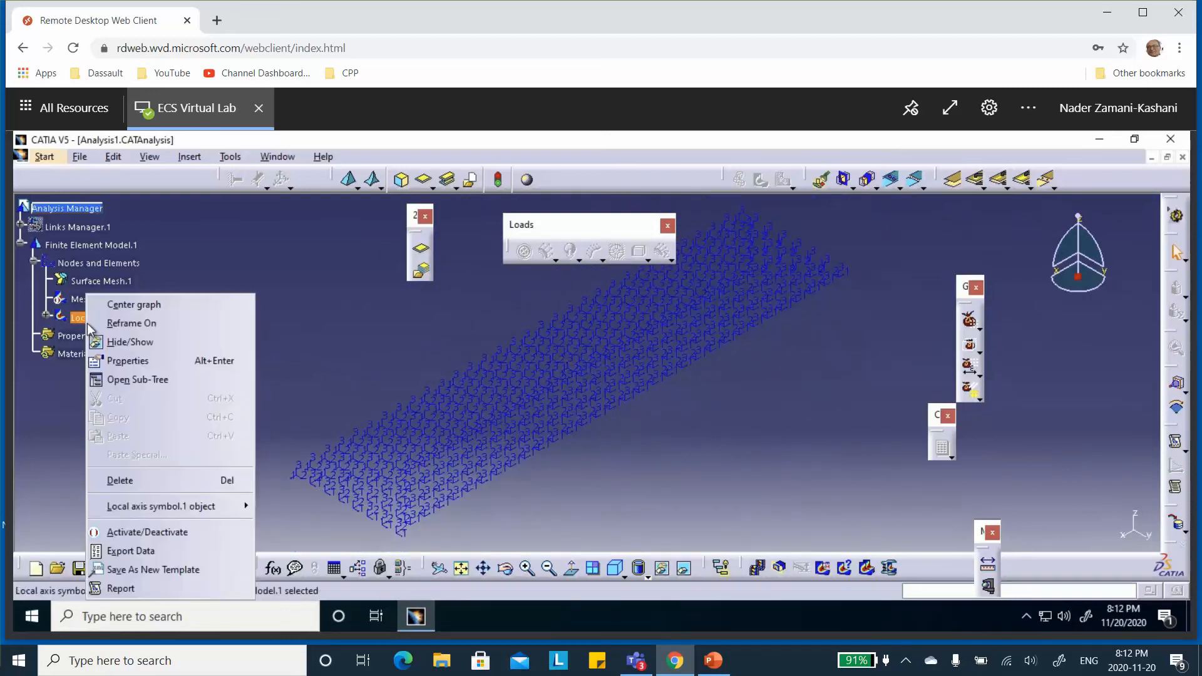
{"action": "left_click", "coordinate": [321, 384]}
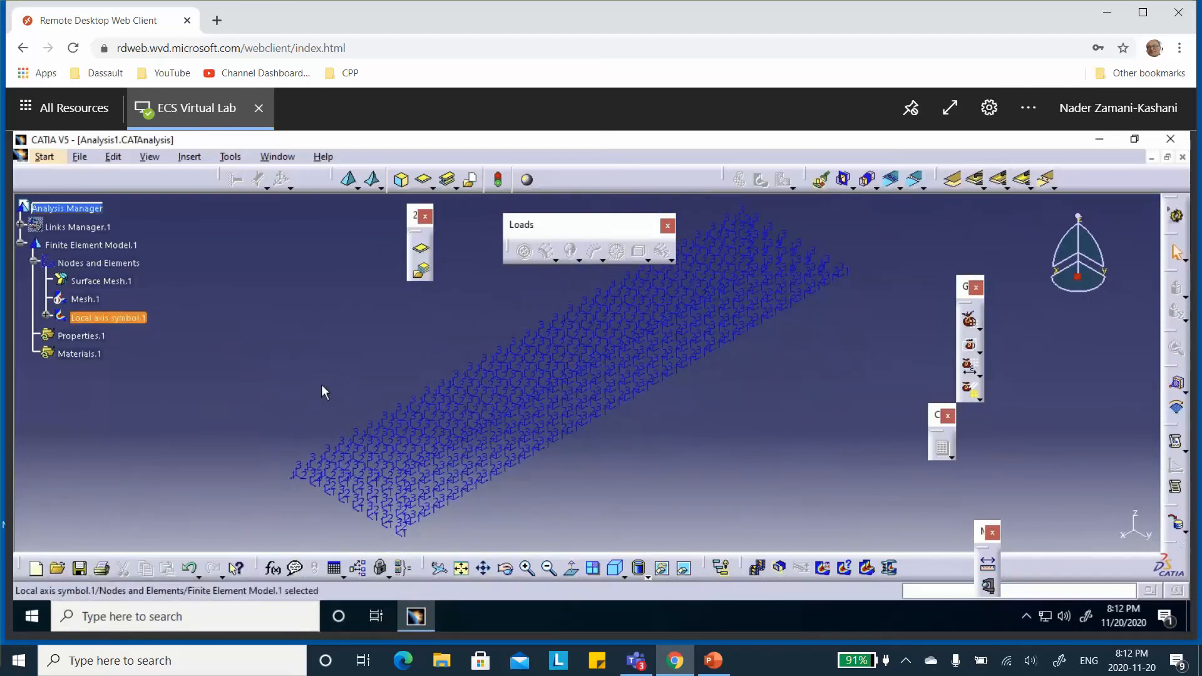
{"action": "left_click", "coordinate": [408, 461]}
{"action": "middle_click_drag", "start_coordinate": [407, 461], "coordinate": [392, 311]}
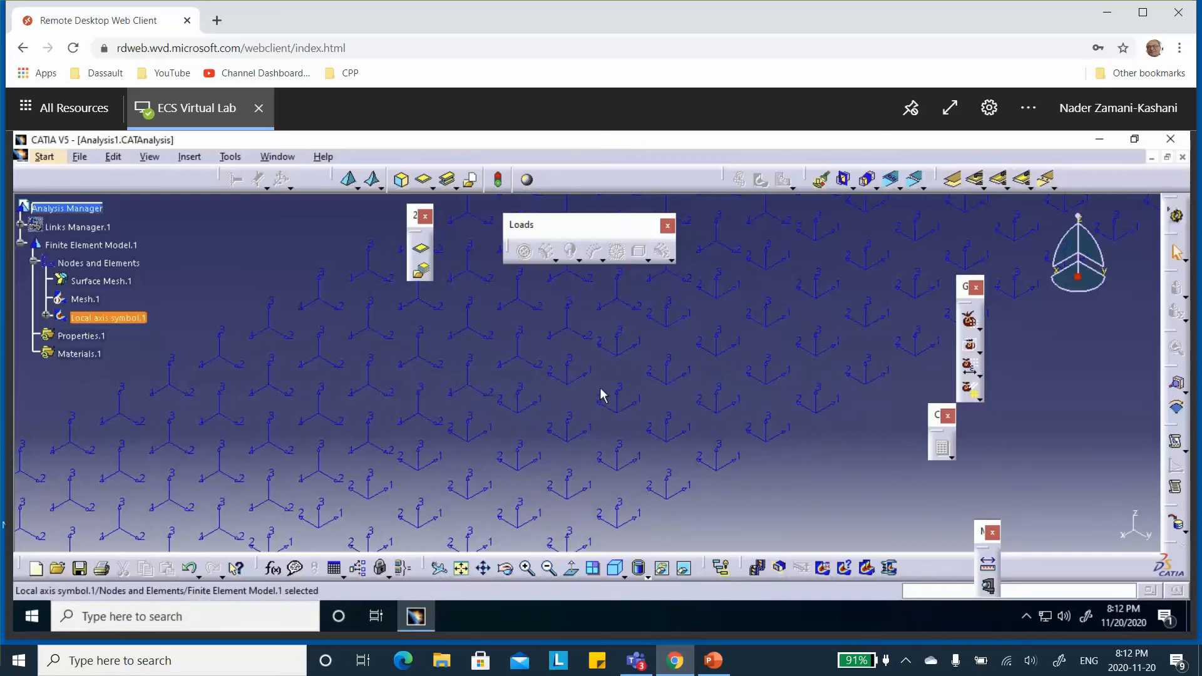
{"action": "mouse_move", "coordinate": [622, 379]}
{"action": "middle_mouse_down"}
{"action": "mouse_move", "coordinate": [643, 488]}
{"action": "mouse_move", "coordinate": [661, 445]}
{"action": "mouse_move", "coordinate": [667, 466]}
{"action": "middle_mouse_up"}
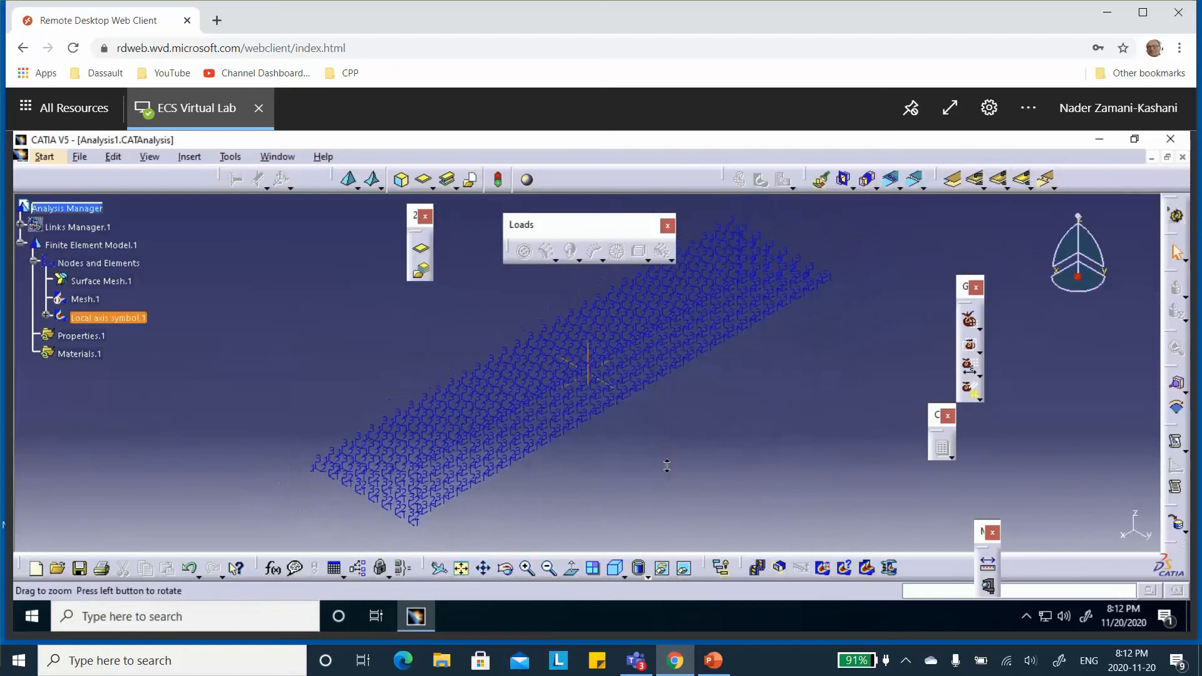
Deactivate the local axis symbol image and hide the composites contour lying on the surface's near short edge
{"action": "right_click", "coordinate": [119, 319]}
{"action": "left_click", "coordinate": [168, 532]}
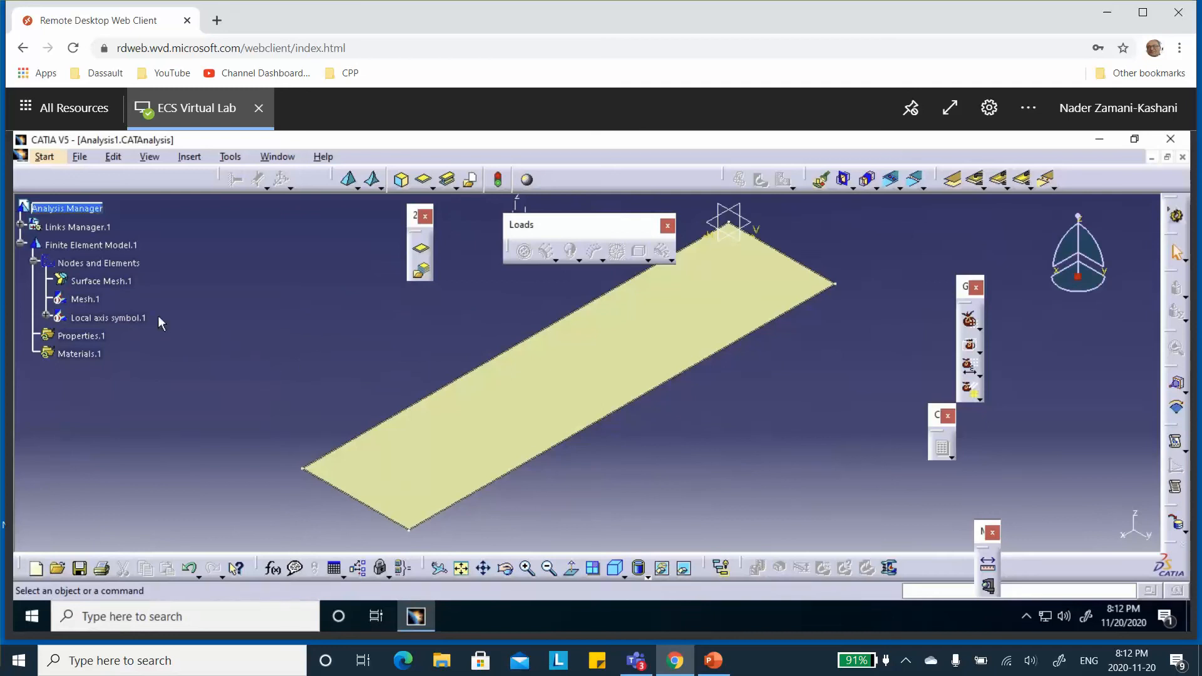
{"action": "right_click", "coordinate": [328, 482]}
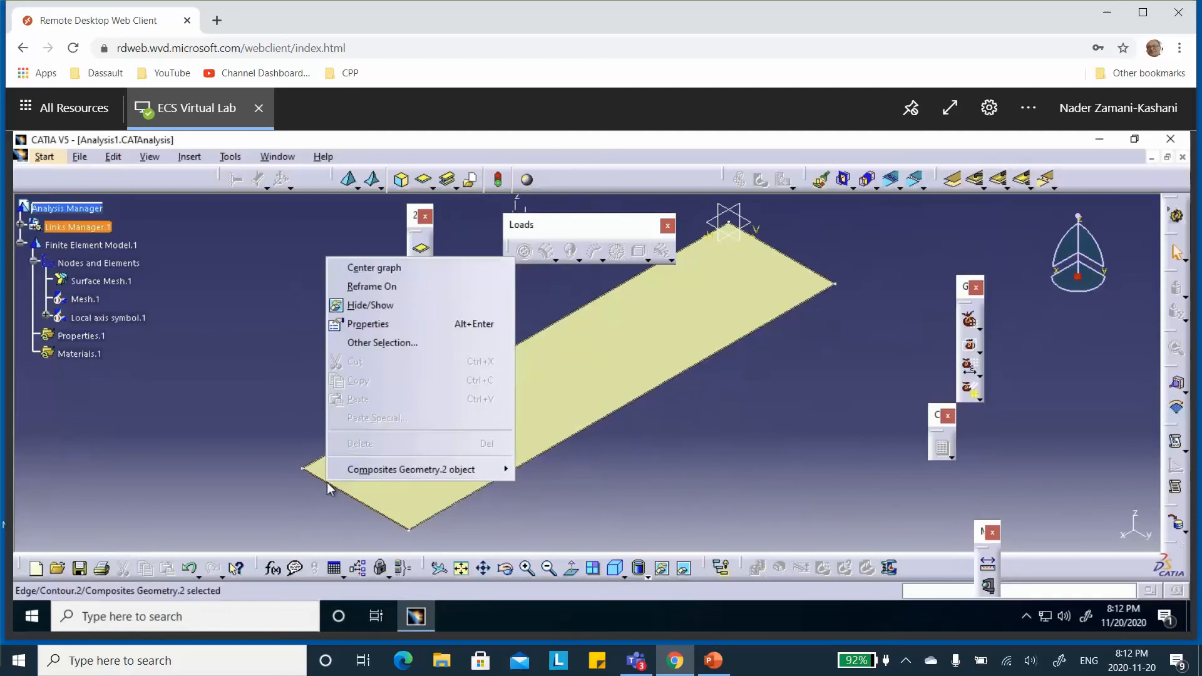
{"action": "left_click", "coordinate": [363, 305]}
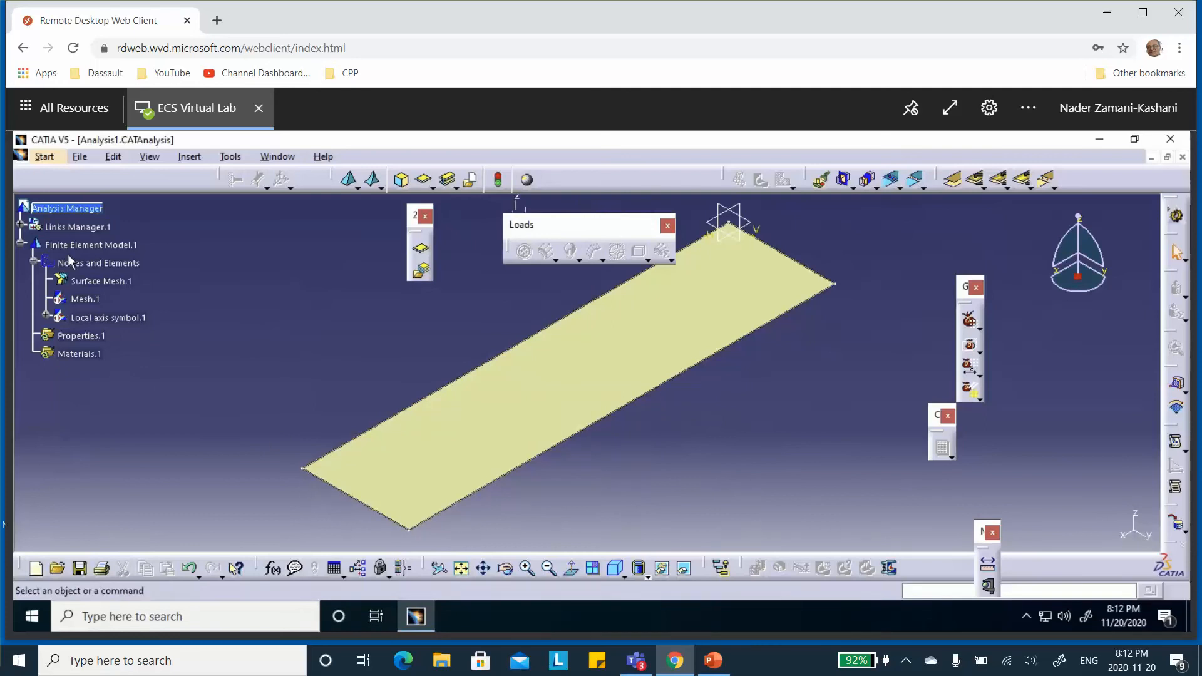
Hide Stacking(Engineering) of the linked part and the remaining contour on the near short edge, leaving the PartBody surface edges selectable
{"action": "left_click", "coordinate": [20, 224]}
{"action": "left_click", "coordinate": [34, 243]}
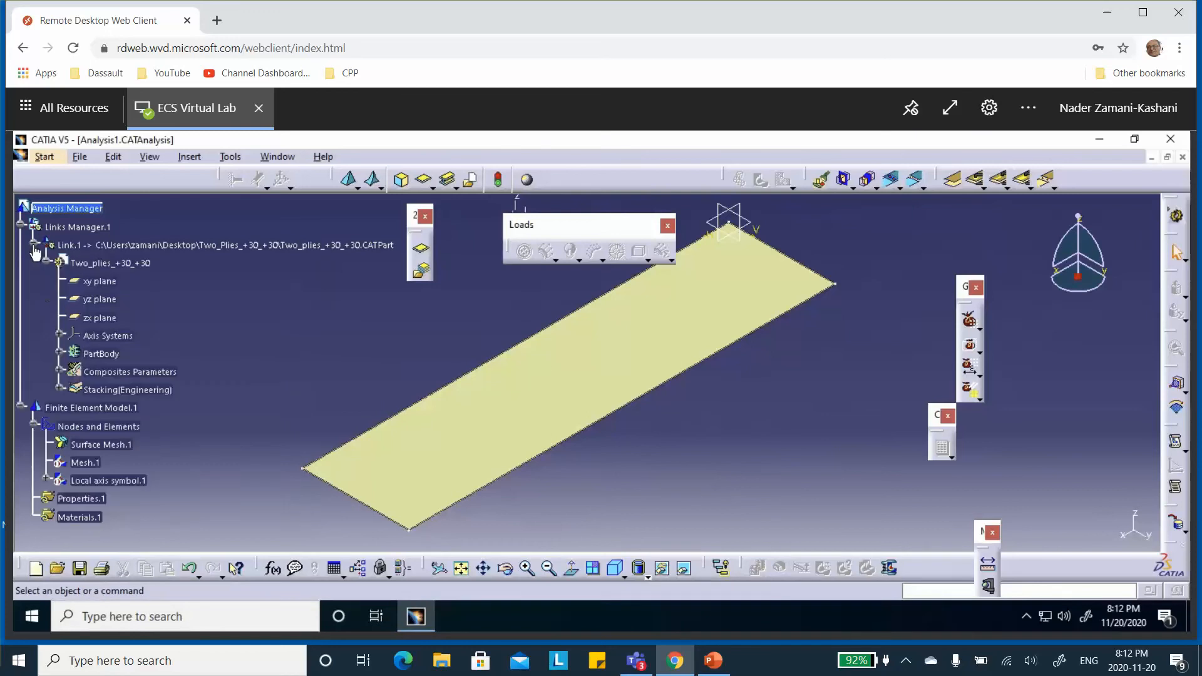
{"action": "right_click", "coordinate": [100, 389]}
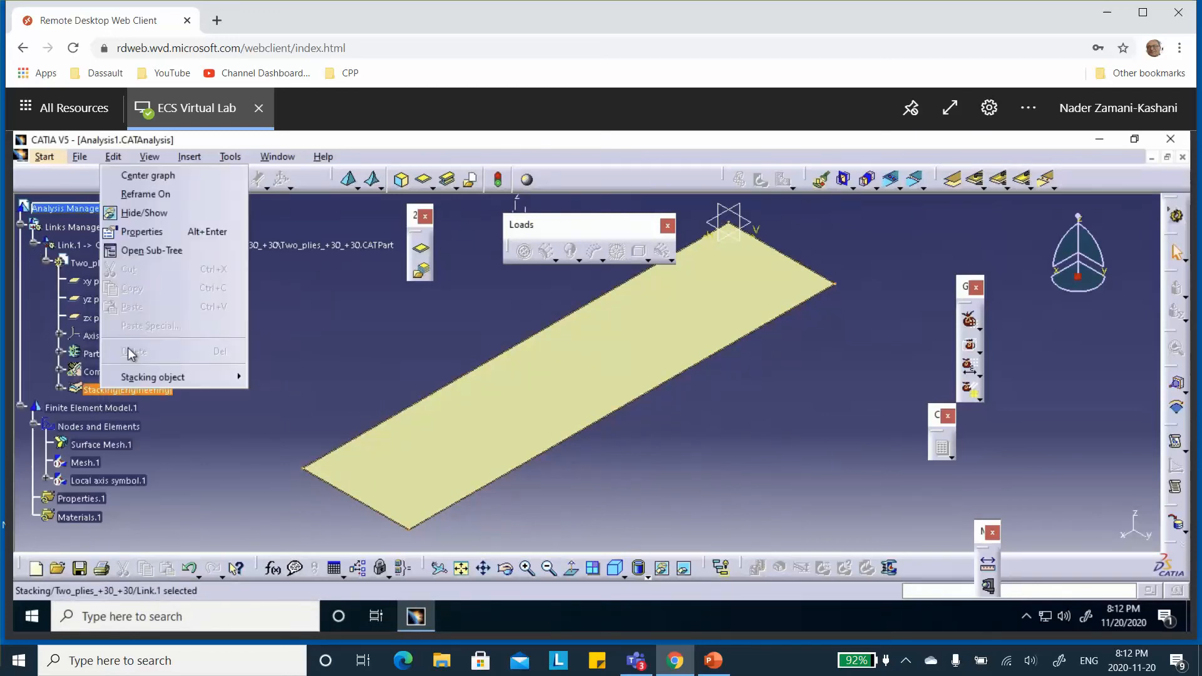
{"action": "left_click", "coordinate": [145, 214]}
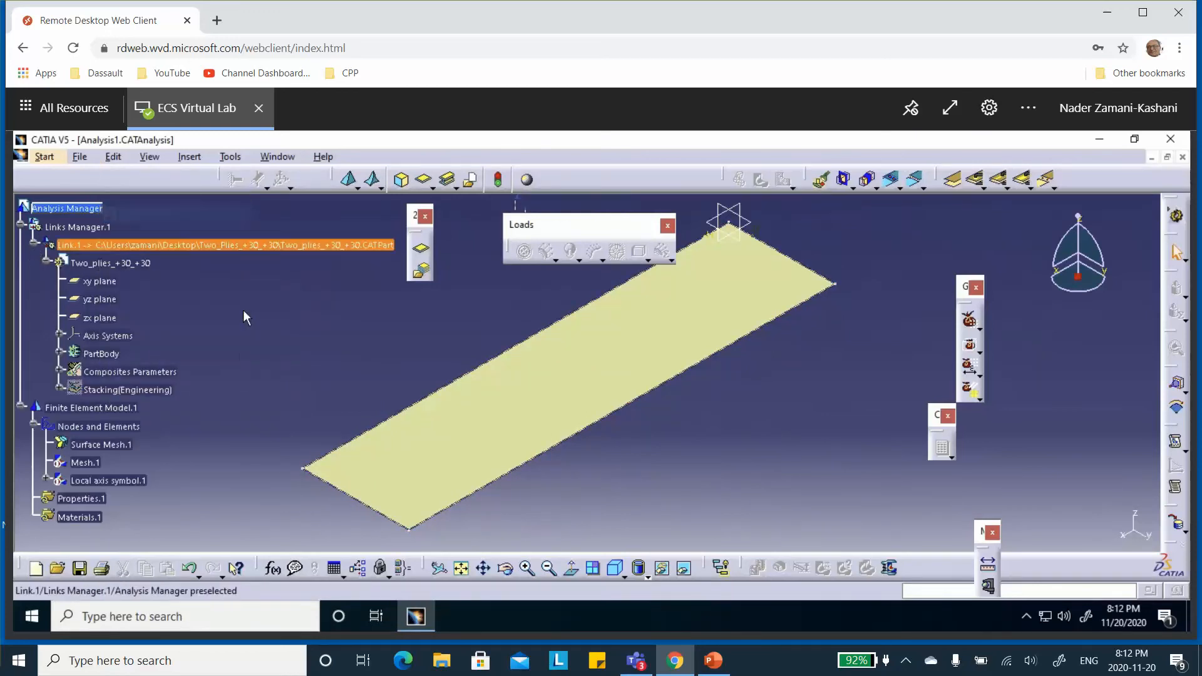
{"action": "right_click", "coordinate": [338, 488]}
{"action": "left_click", "coordinate": [373, 306]}
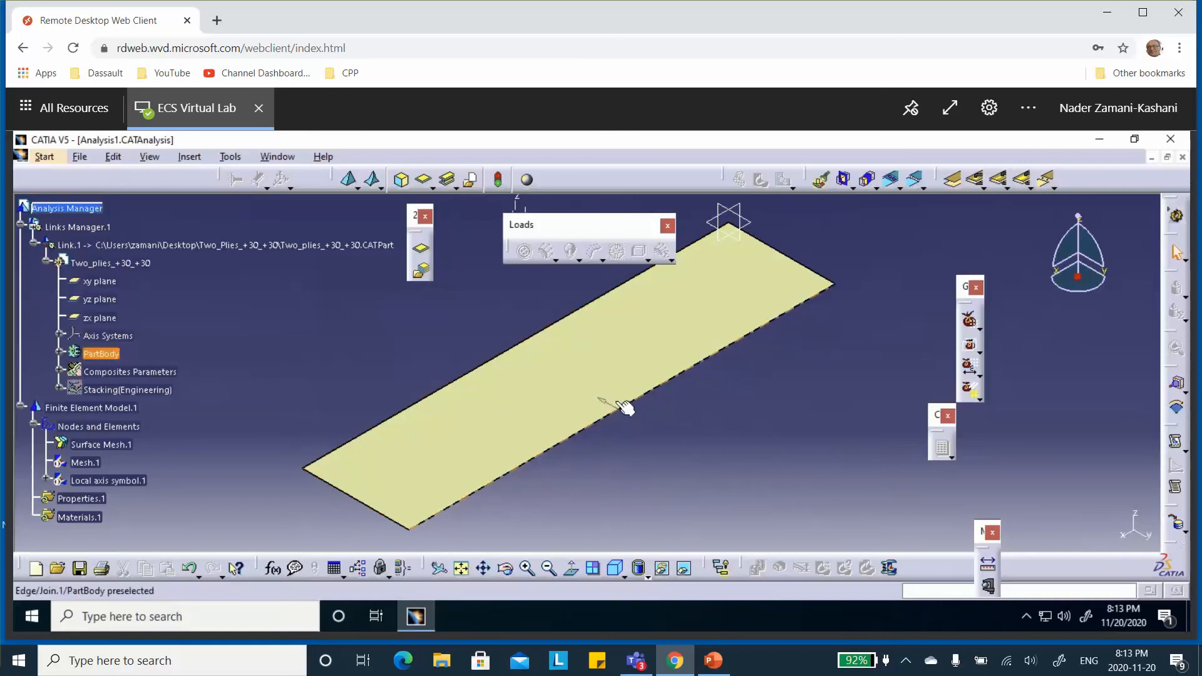
{"action": "scroll", "coordinate": [440, 330], "scroll_direction": "down", "scroll_amount": 1}
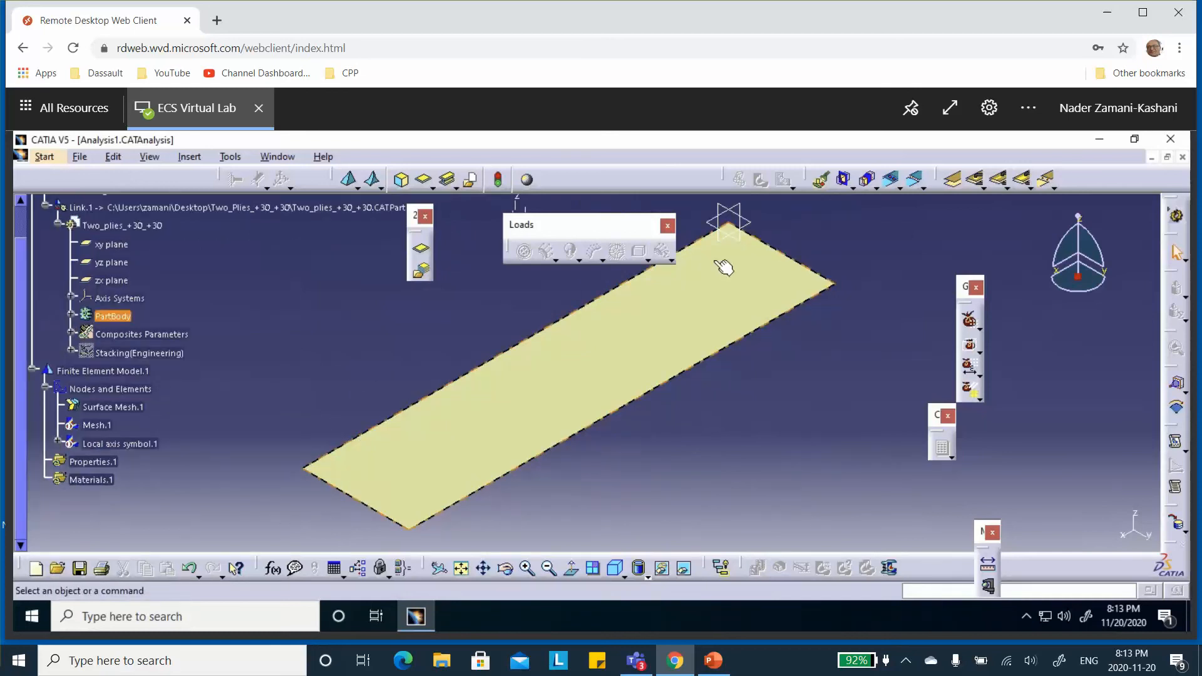
{"action": "middle_click_drag", "start_coordinate": [665, 325], "coordinate": [720, 340]}
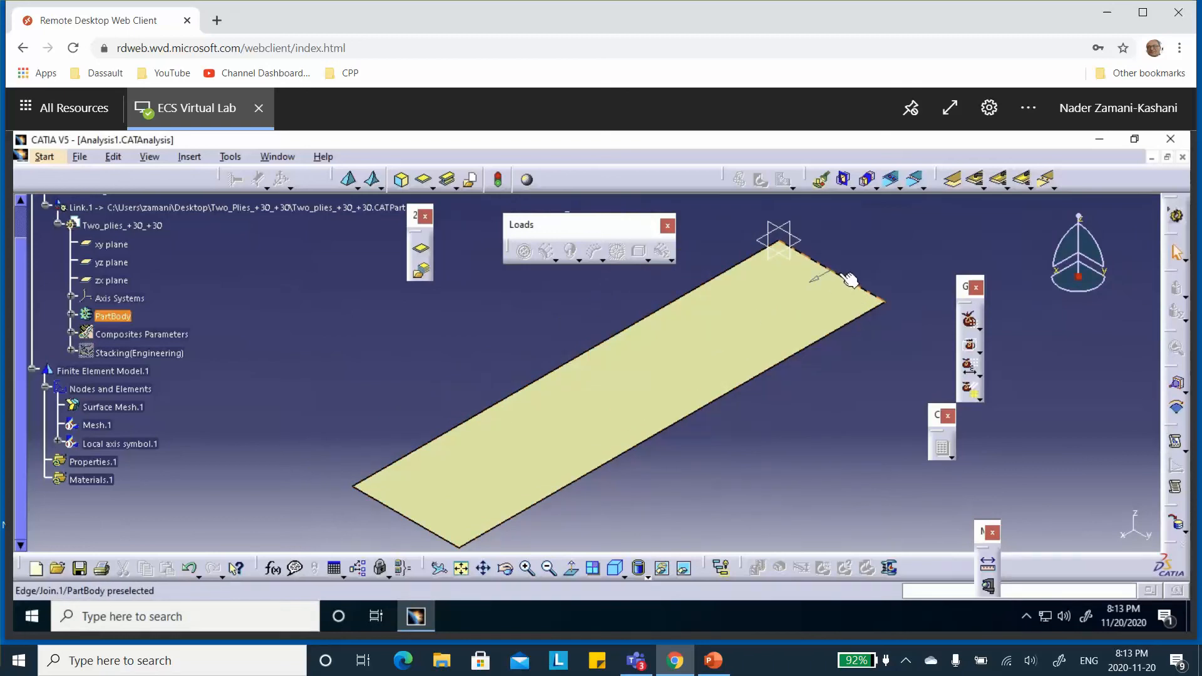
{"action": "left_click", "coordinate": [912, 269]}
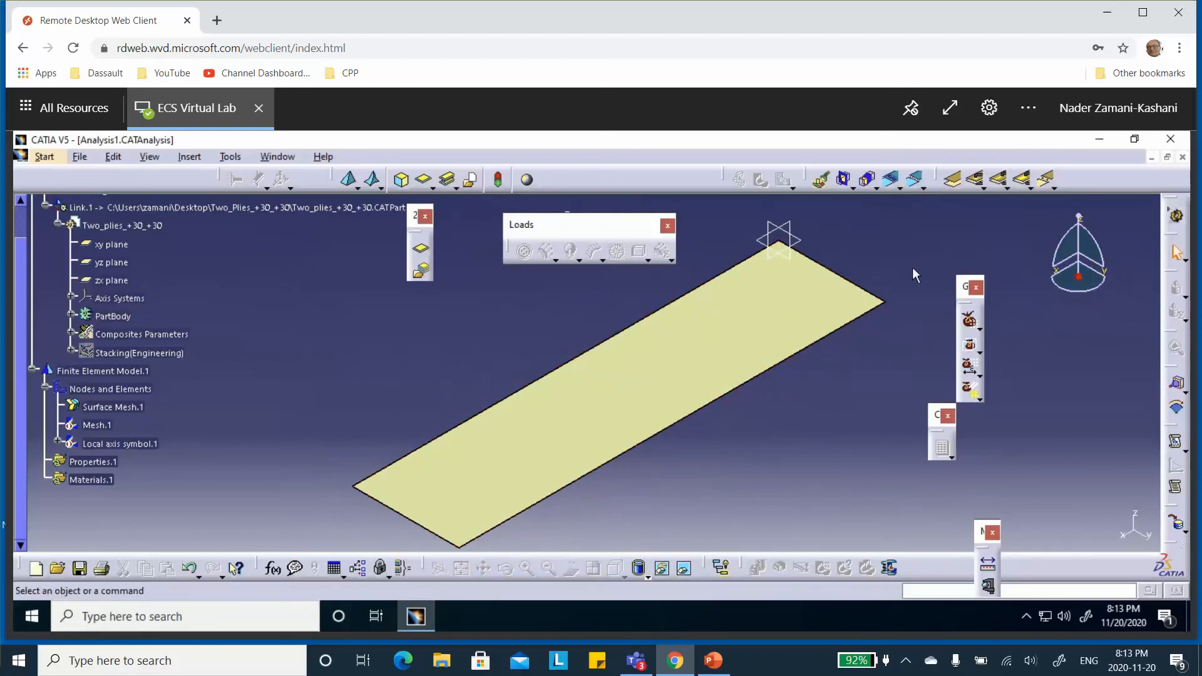
{"action": "left_click", "coordinate": [910, 284]}
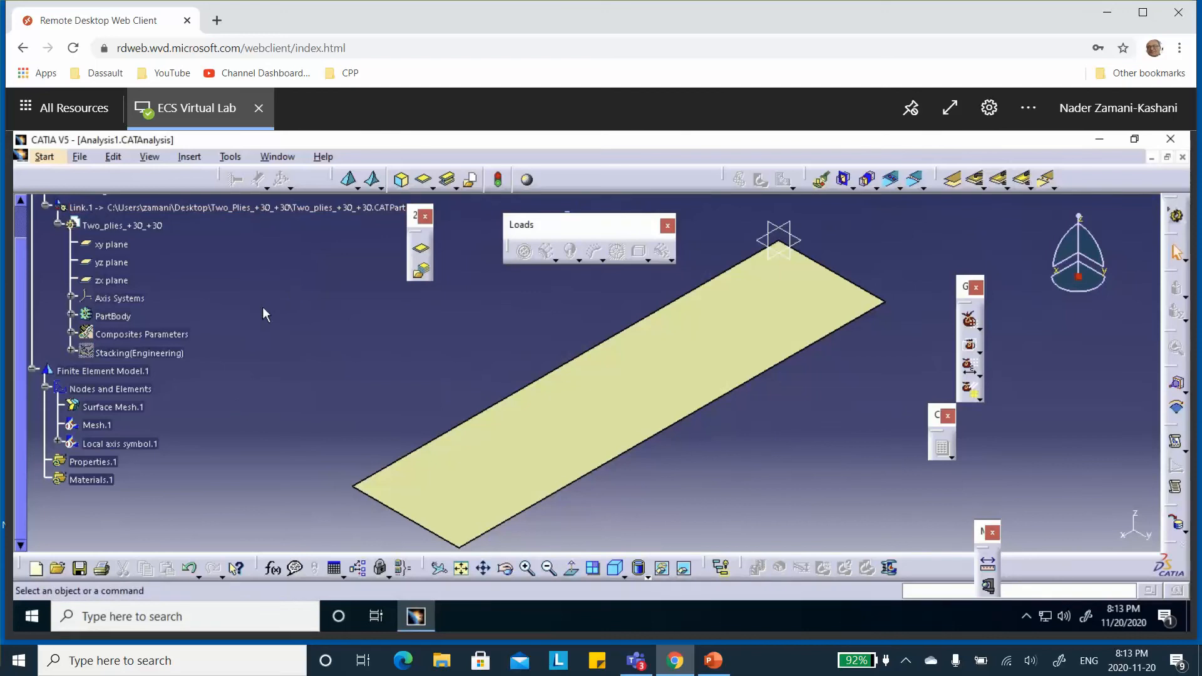
Insert a static case with new restraints, loads and masses in the finite element model and expand it in the tree
{"action": "scroll", "coordinate": [262, 307], "scroll_direction": "down", "scroll_amount": 2}
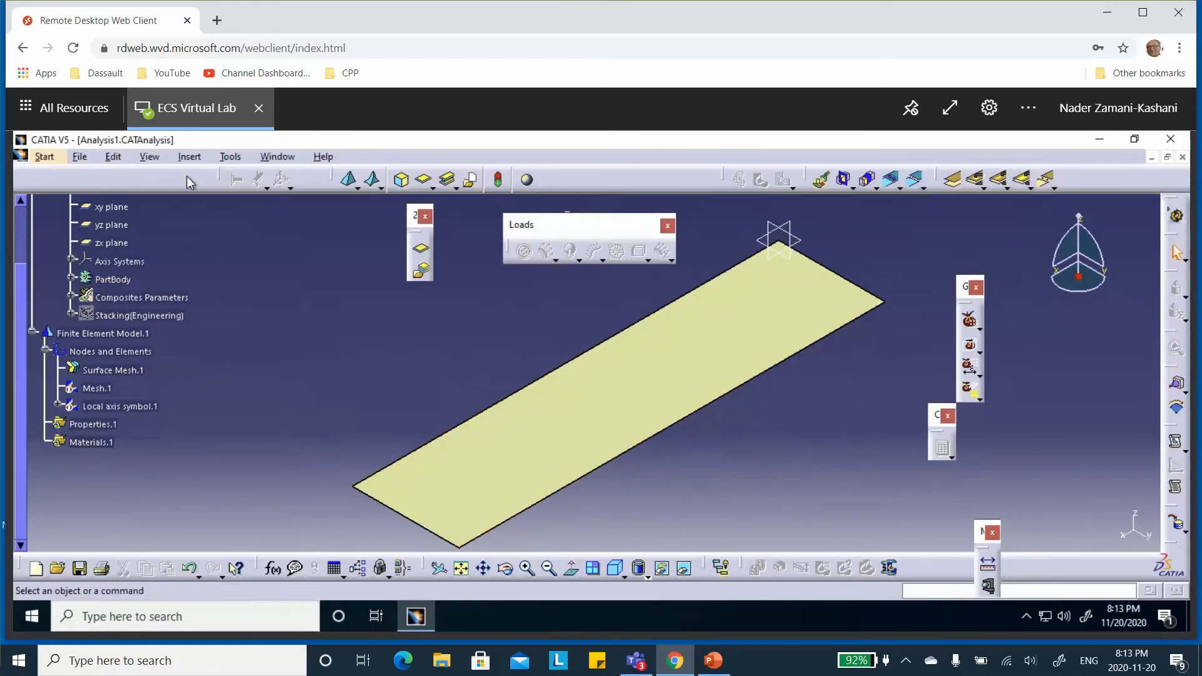
{"action": "left_click", "coordinate": [182, 156]}
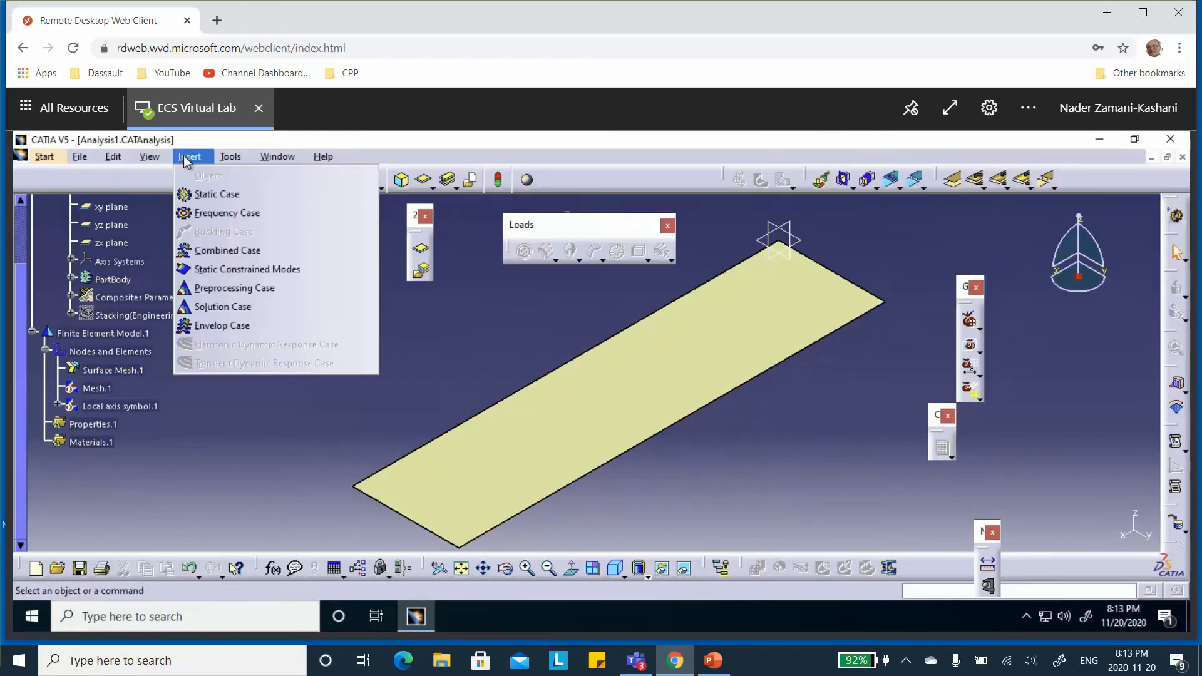
{"action": "left_click", "coordinate": [206, 195]}
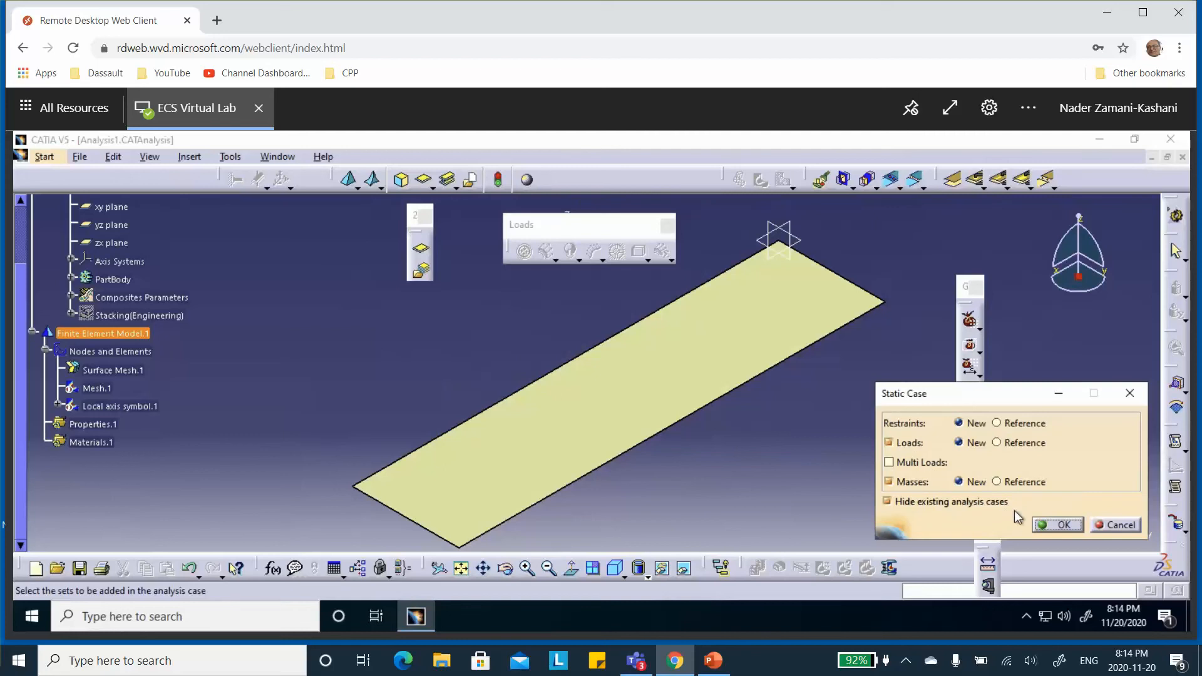
{"action": "left_click", "coordinate": [1063, 525]}
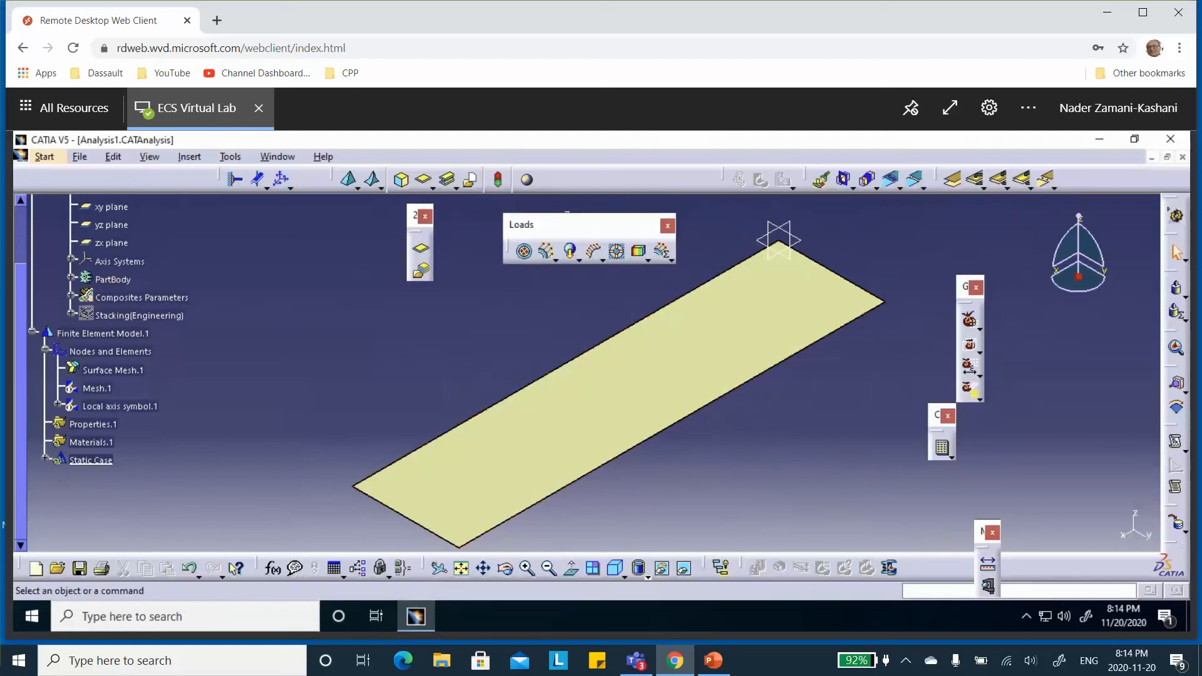
{"action": "left_click", "coordinate": [45, 460]}
{"action": "scroll", "coordinate": [180, 450], "scroll_direction": "down", "scroll_amount": 2}
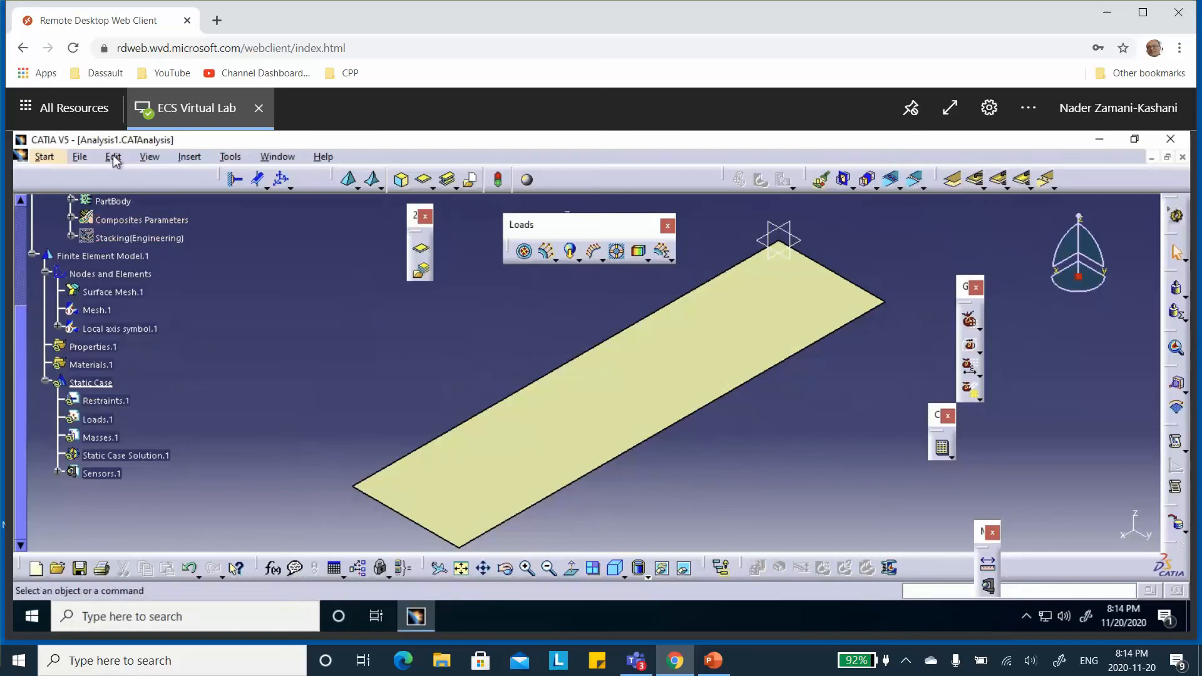
Undock the Restraints toolbar and place it in the work area beside the specification tree
{"action": "left_click", "coordinate": [194, 160]}
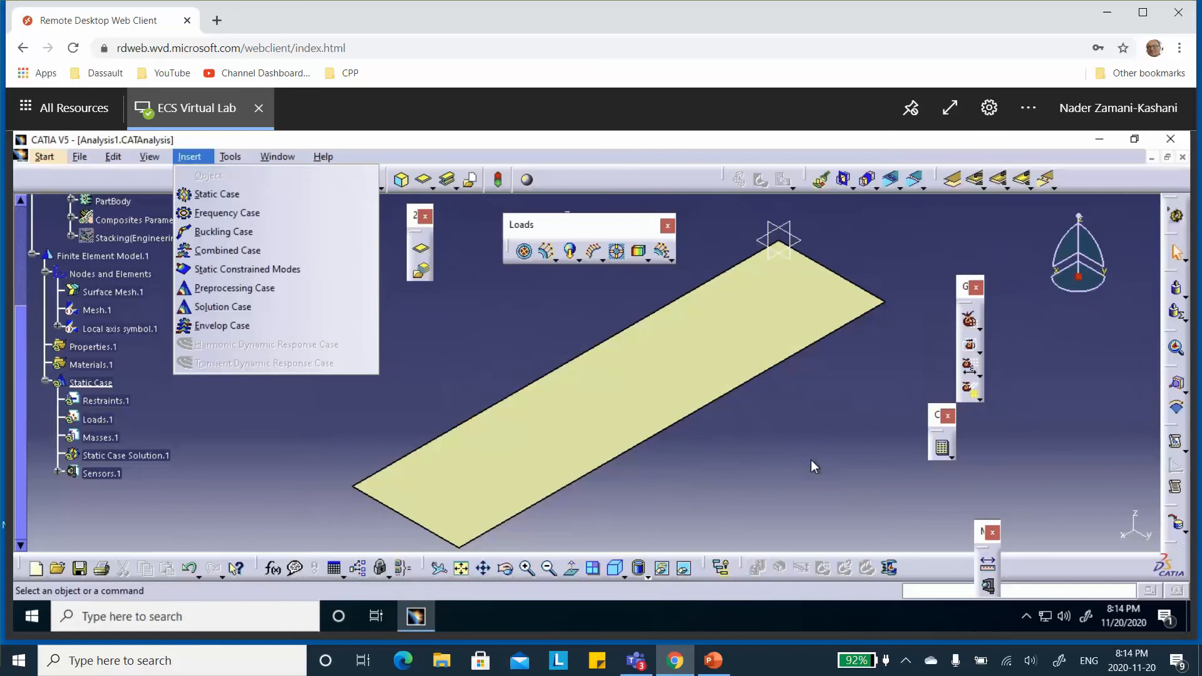
{"action": "left_click", "coordinate": [813, 492]}
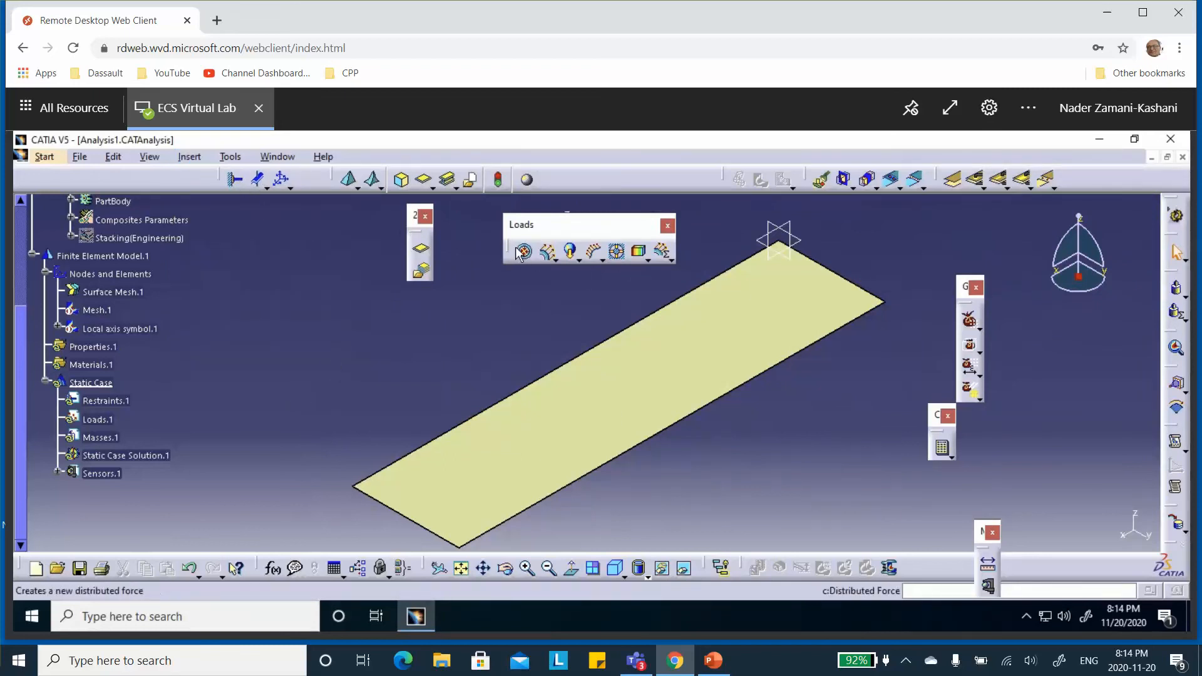
{"action": "left_click_drag", "start_coordinate": [218, 180], "coordinate": [223, 231]}
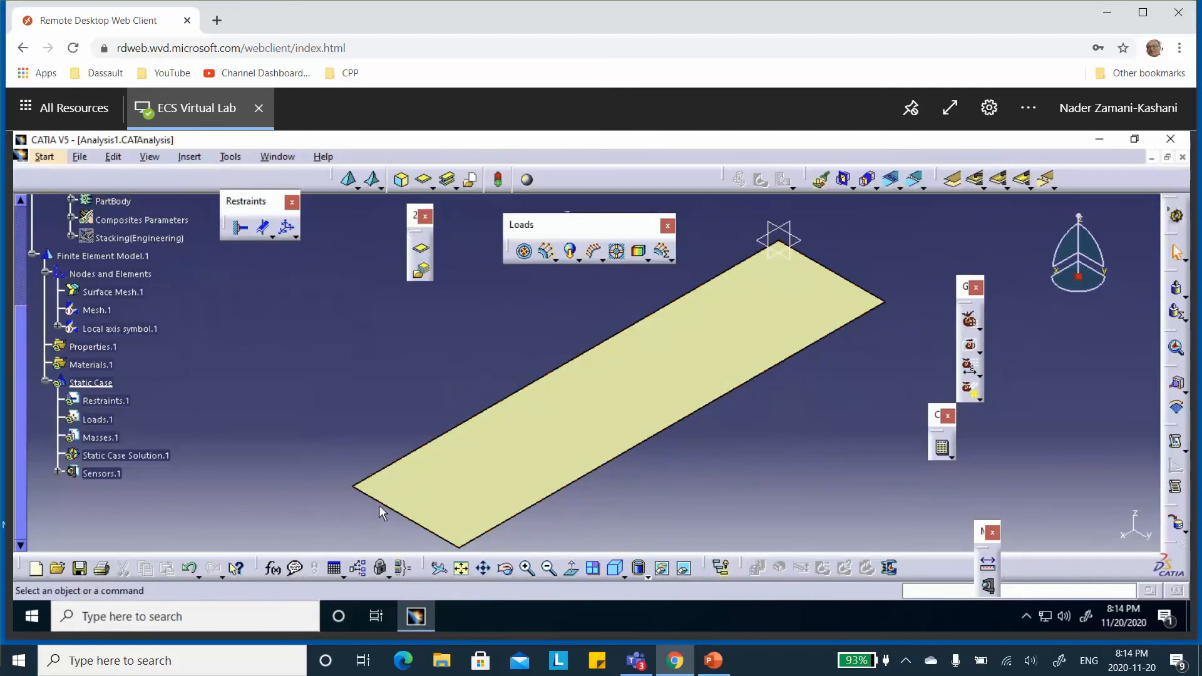
Start a line force density load and reset the X component of its force vector to 0
{"action": "left_click", "coordinate": [594, 254]}
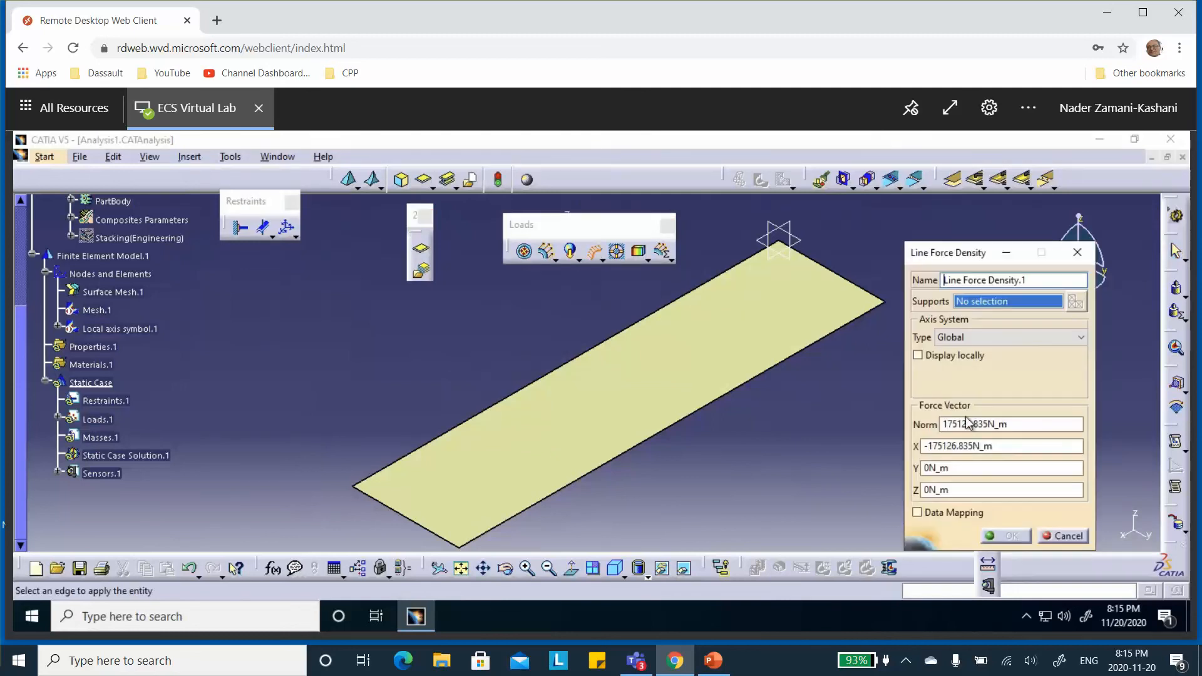
{"action": "double_click", "coordinate": [1004, 440]}
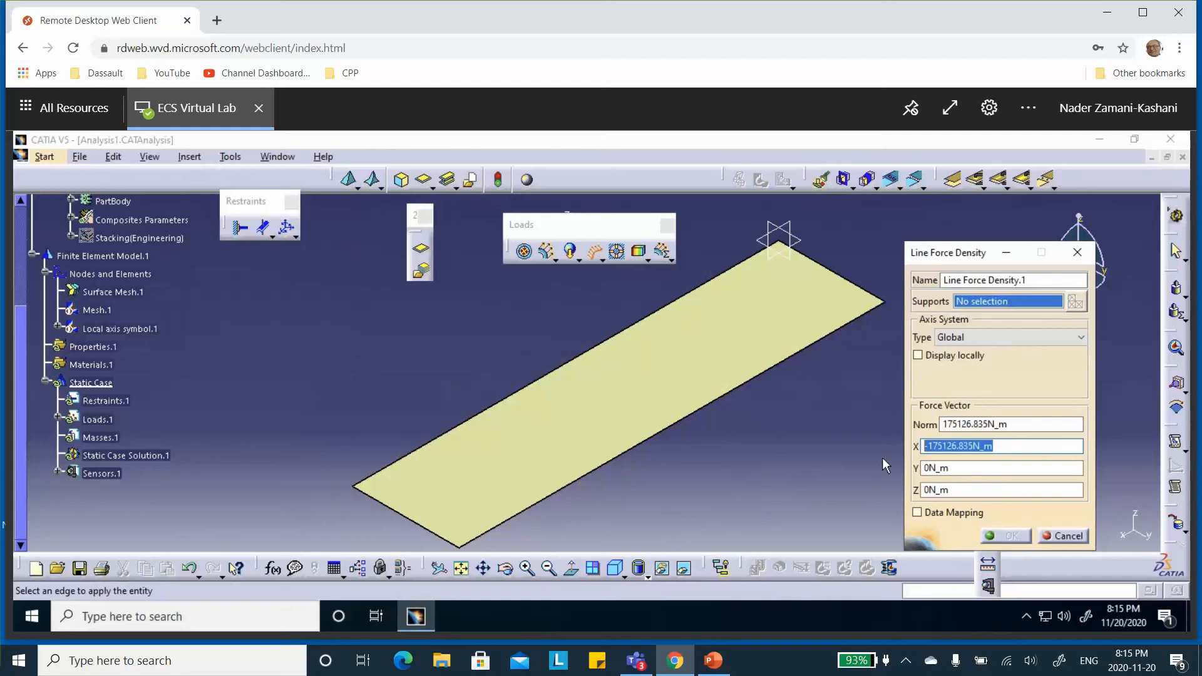
{"action": "type", "text": "0"}
{"action": "left_click", "coordinate": [1005, 431]}
{"action": "left_click", "coordinate": [1000, 446]}
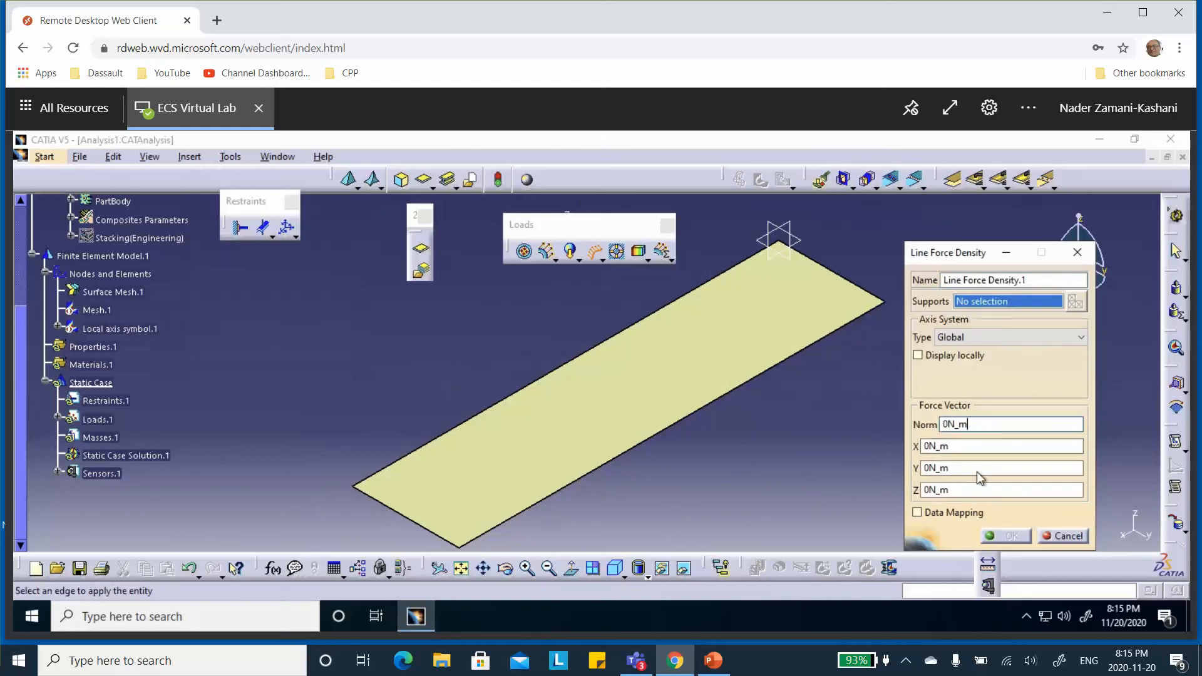
Apply the line force density to the surface's near short edge with an X component of 1000lbf_in
{"action": "left_click", "coordinate": [401, 514]}
{"action": "left_click", "coordinate": [950, 445]}
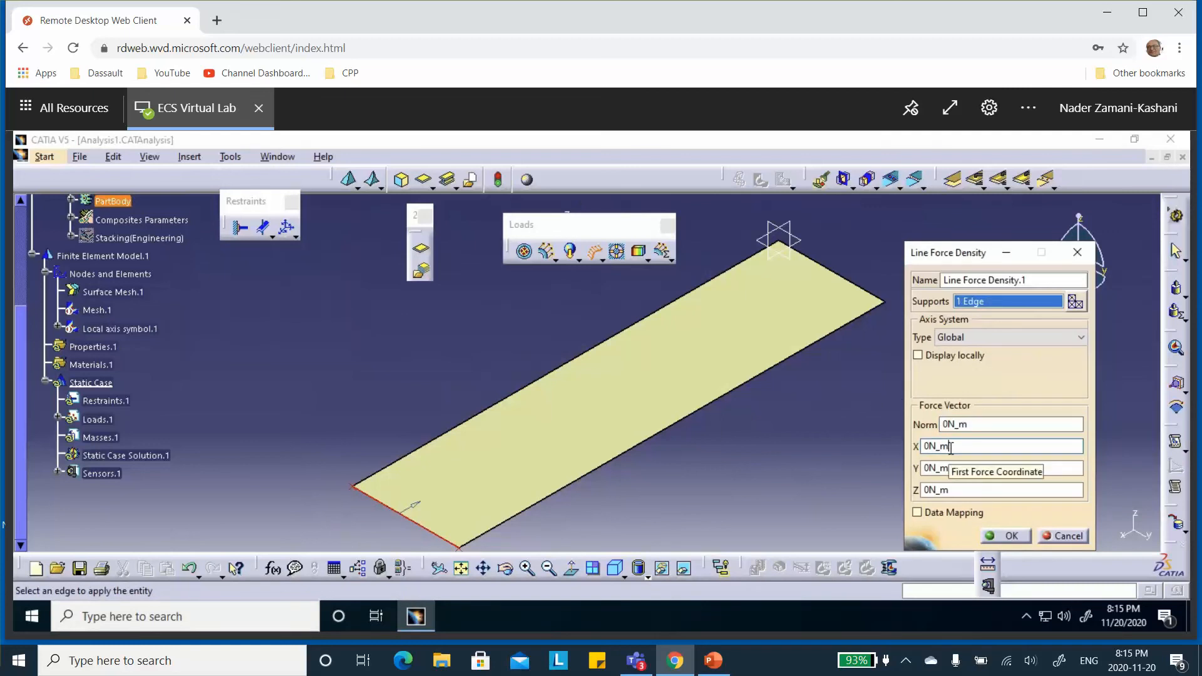
{"action": "double_click", "coordinate": [951, 446]}
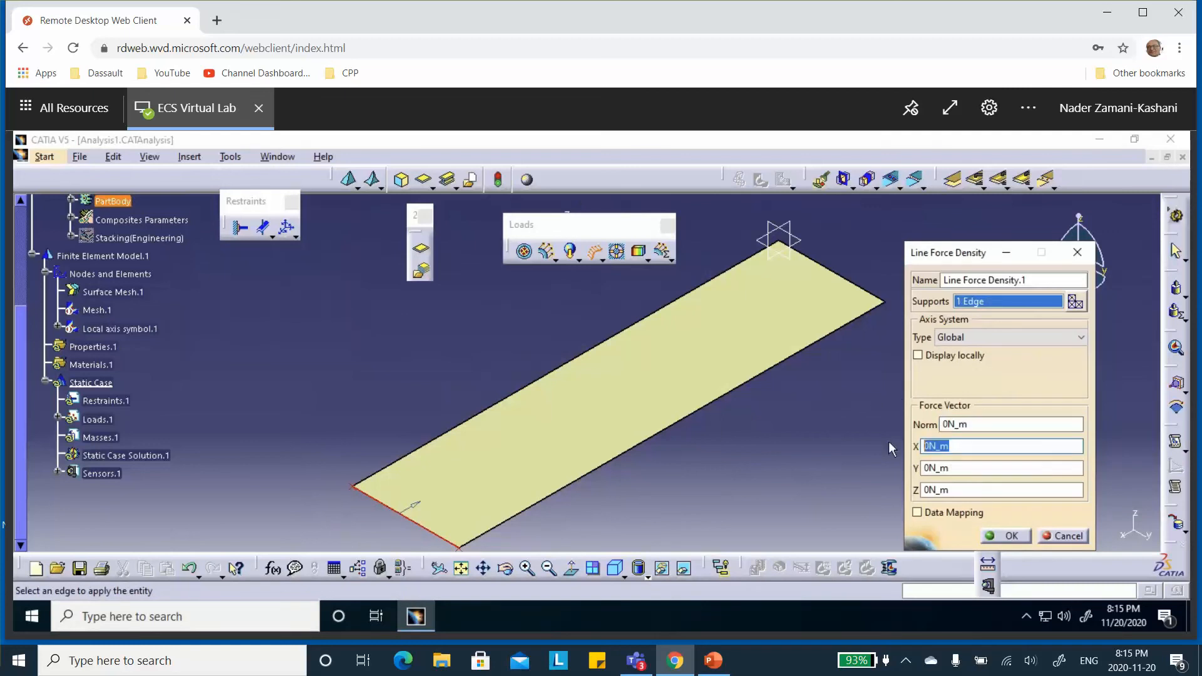
{"action": "type", "text": "1000lbf_in"}
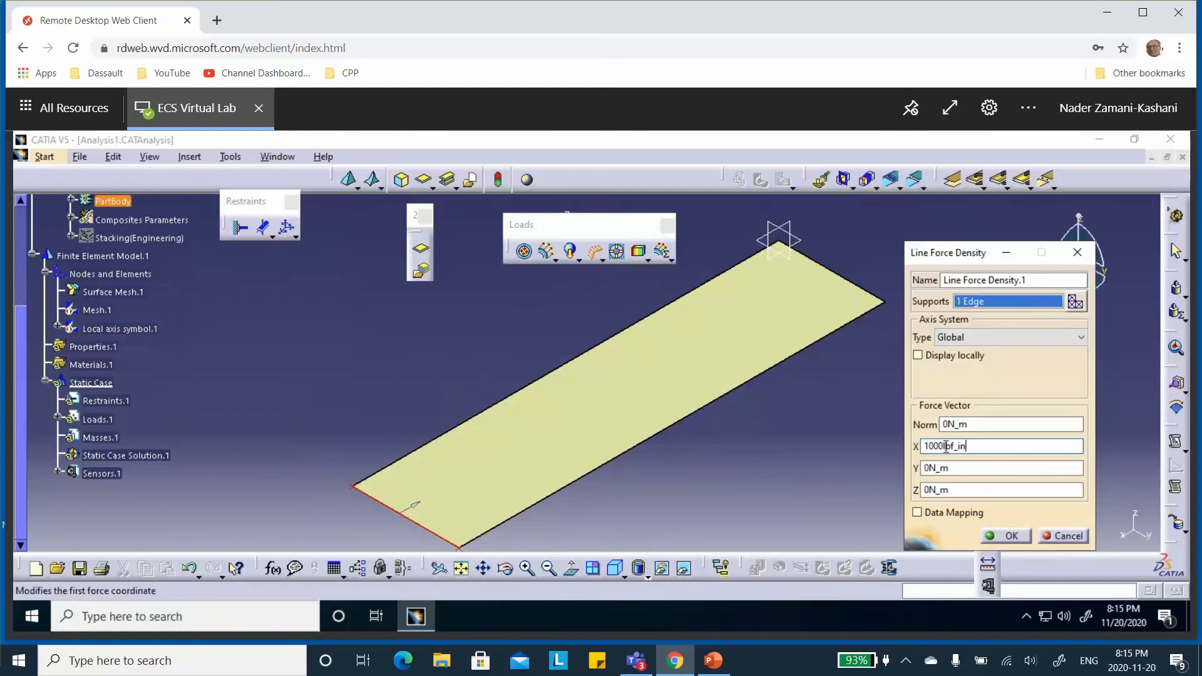
{"action": "left_click", "coordinate": [997, 467]}
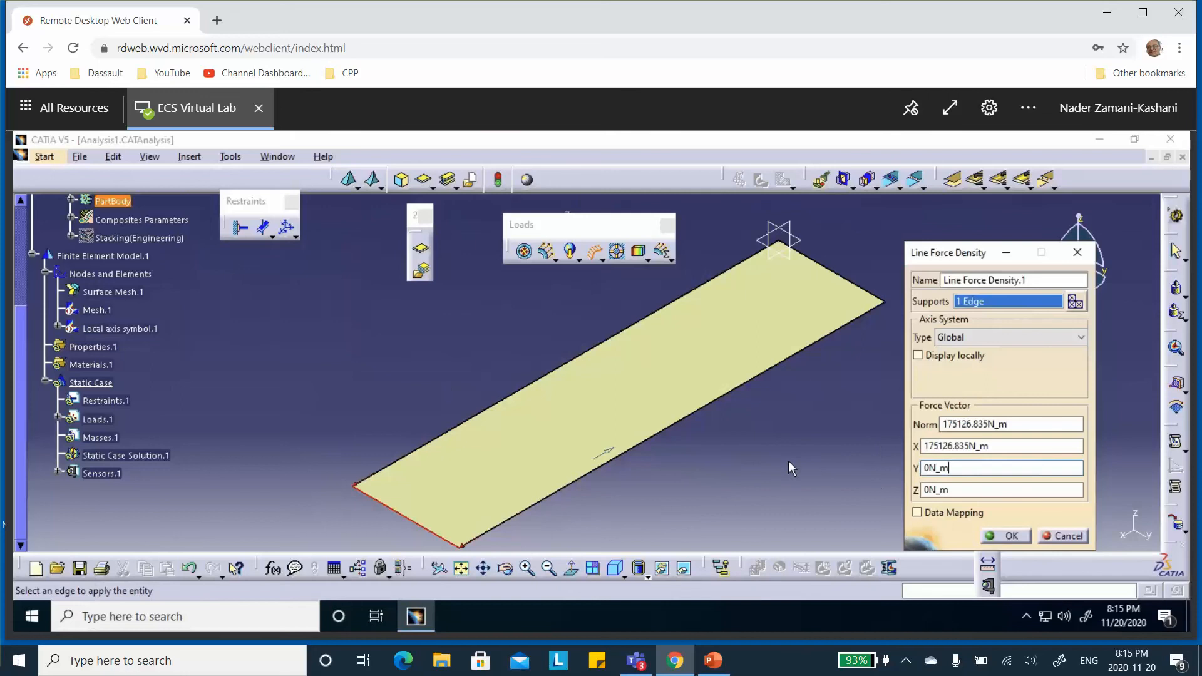
{"action": "left_click", "coordinate": [1008, 536]}
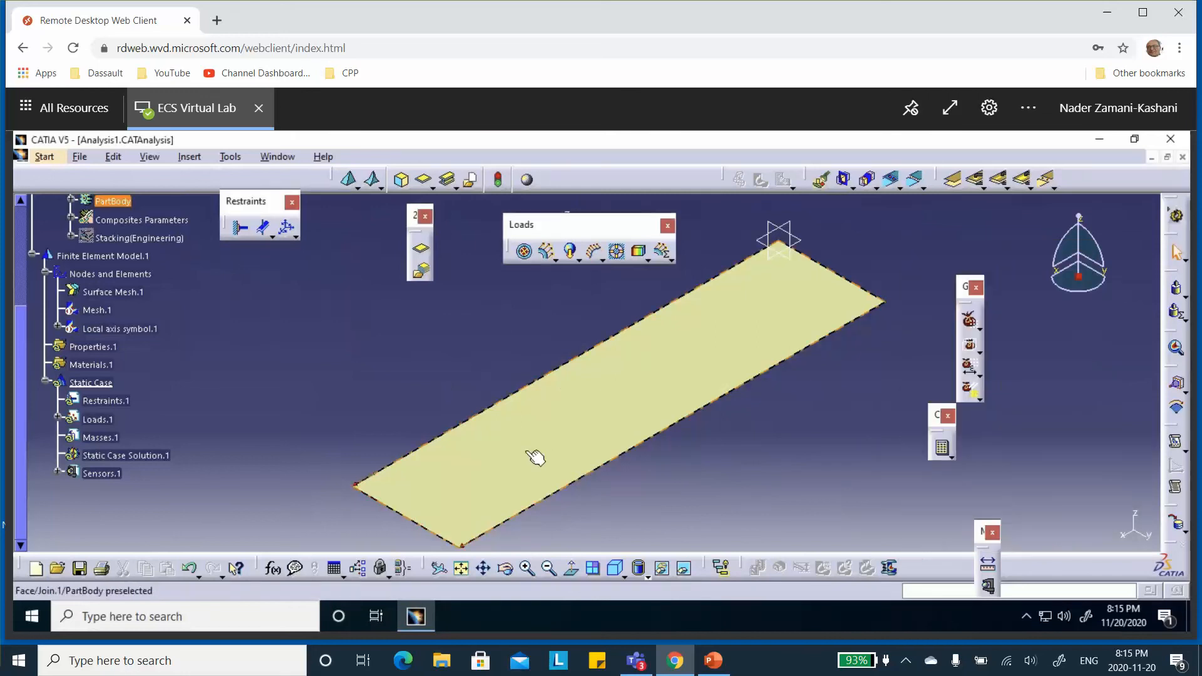
Examine the force arrows at the corners of the surface's near short edge
{"action": "middle_click_drag", "start_coordinate": [495, 441], "coordinate": [495, 347]}
{"action": "left_click", "coordinate": [349, 417]}
{"action": "middle_click_drag", "start_coordinate": [349, 416], "coordinate": [452, 326]}
{"action": "middle_click_drag", "start_coordinate": [317, 463], "coordinate": [330, 403]}
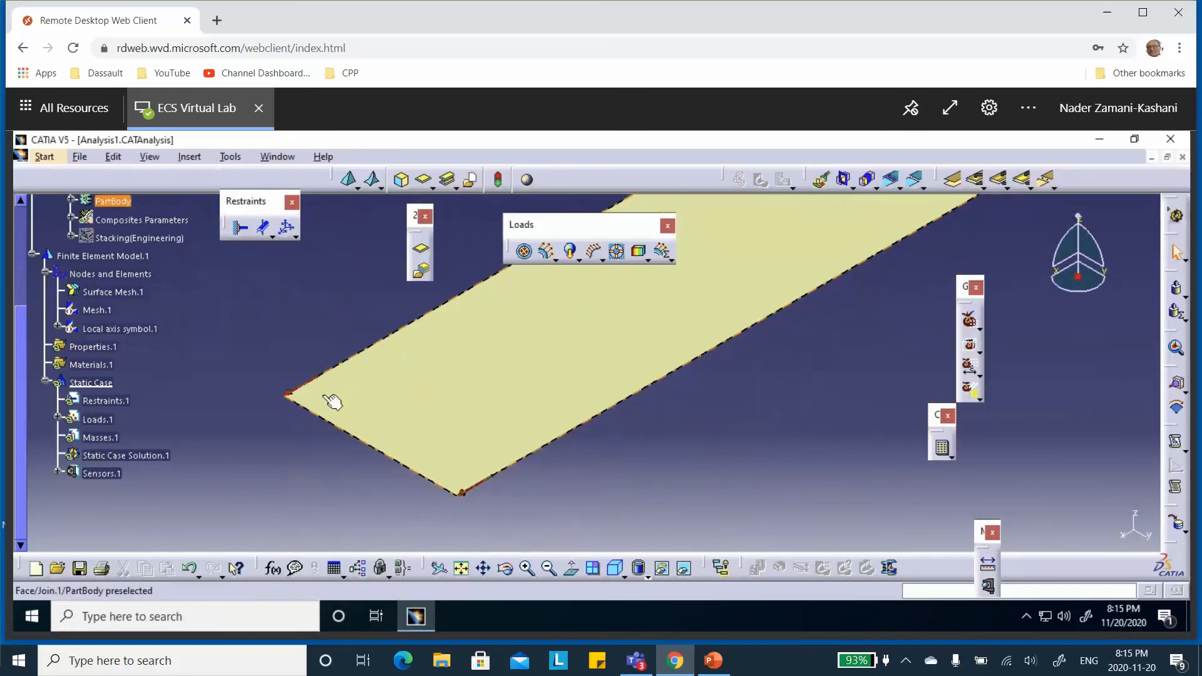
{"action": "middle_click_drag", "start_coordinate": [456, 415], "coordinate": [501, 513]}
{"action": "left_click", "coordinate": [456, 415]}
{"action": "middle_click_drag", "start_coordinate": [594, 437], "coordinate": [503, 528]}
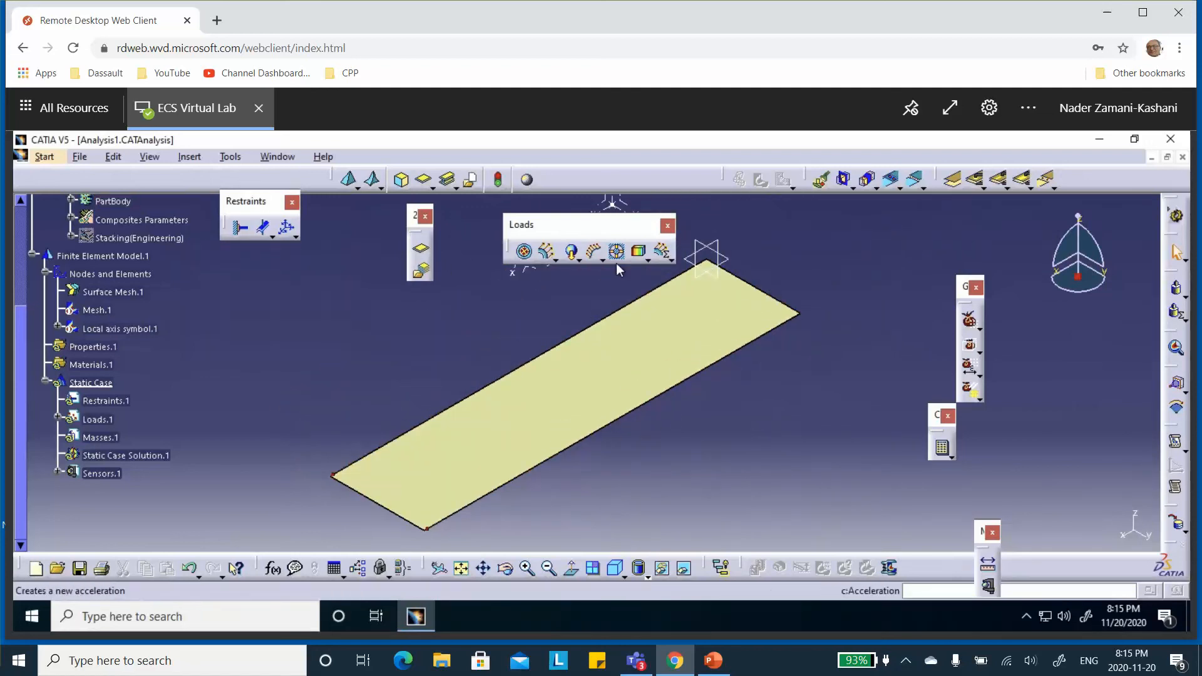
Apply a second line force density to the far short edge with an X component of -175126.835N_m
{"action": "left_click", "coordinate": [595, 253]}
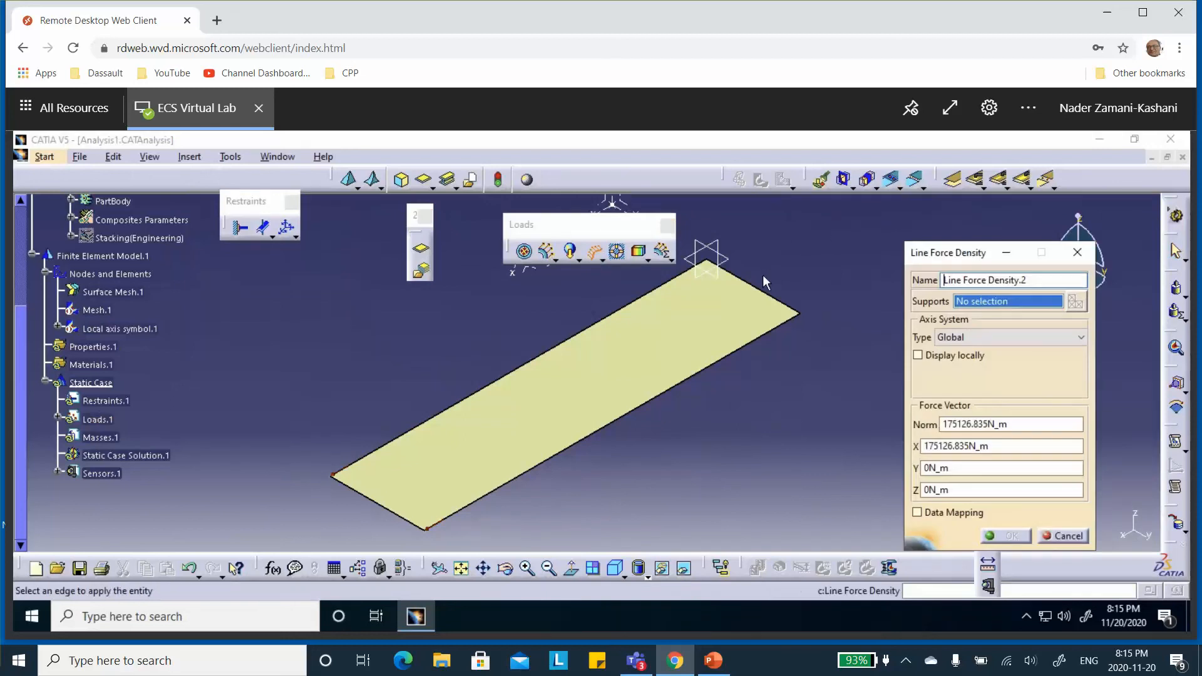
{"action": "left_click", "coordinate": [765, 293]}
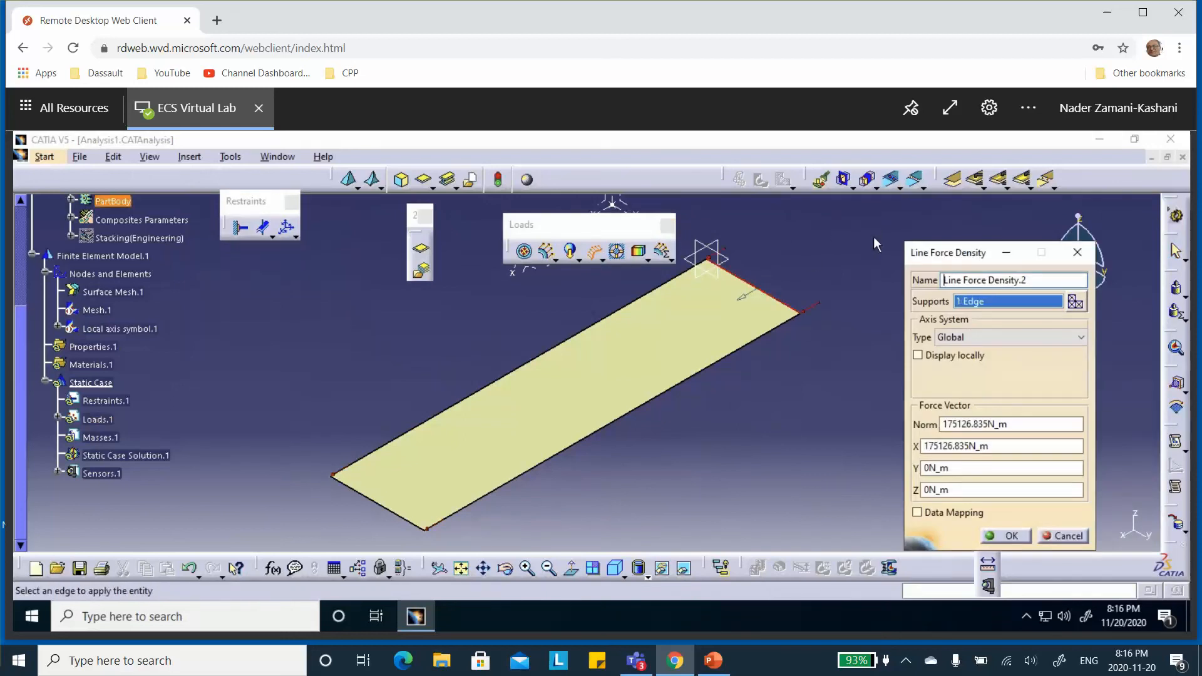
{"action": "left_click", "coordinate": [926, 451]}
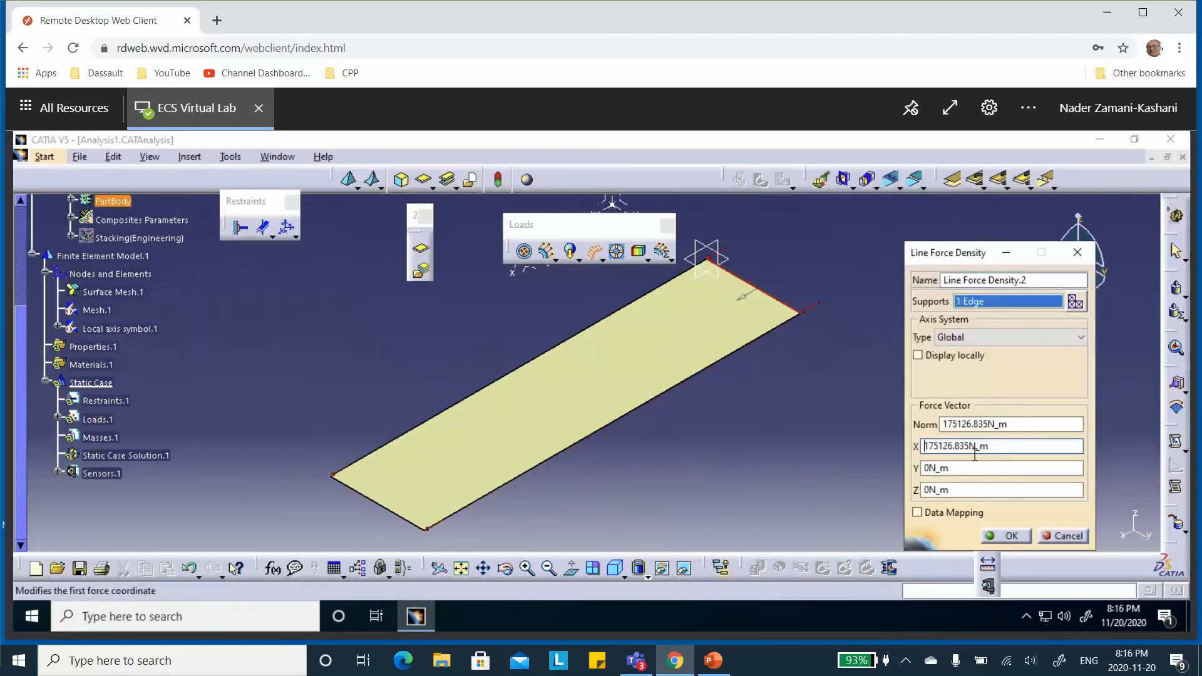
{"action": "type", "text": "-"}
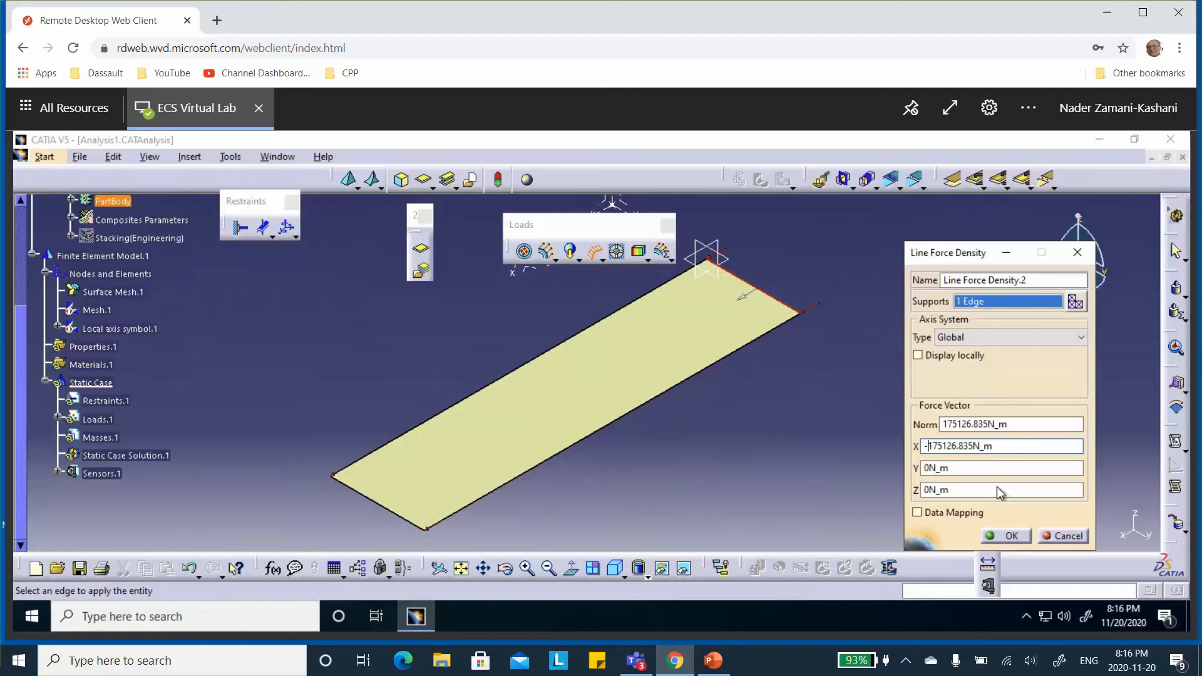
{"action": "left_click", "coordinate": [1016, 536]}
{"action": "middle_click_drag", "start_coordinate": [809, 412], "coordinate": [441, 428]}
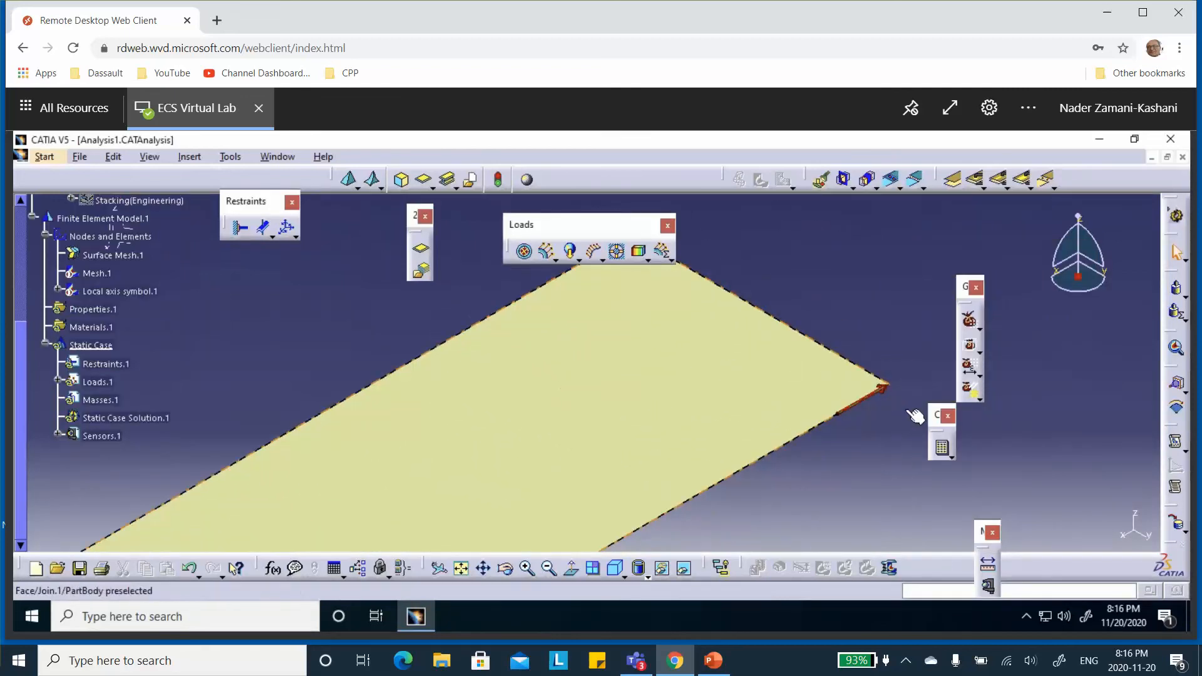
{"action": "middle_click_drag", "start_coordinate": [763, 396], "coordinate": [764, 466]}
{"action": "mouse_move", "coordinate": [704, 435]}
{"action": "middle_mouse_down"}
{"action": "mouse_move", "coordinate": [811, 394]}
{"action": "mouse_move", "coordinate": [817, 408]}
{"action": "mouse_move", "coordinate": [785, 427]}
{"action": "mouse_move", "coordinate": [835, 404]}
{"action": "middle_mouse_up"}
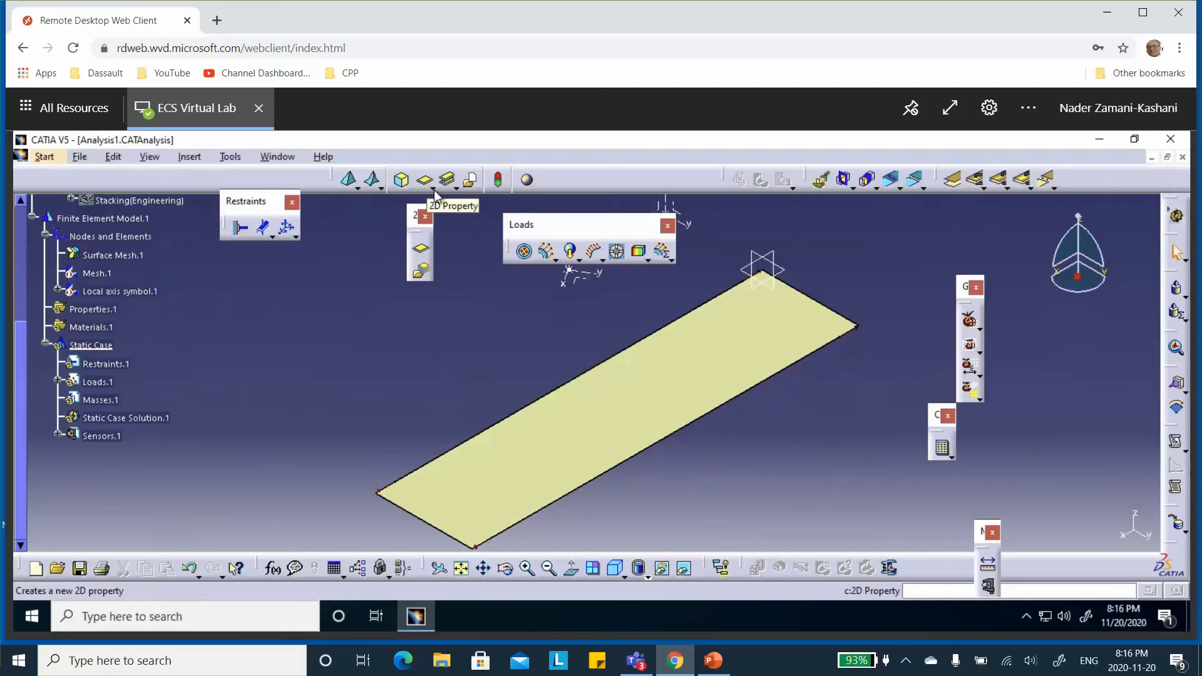
Start an imported composite property with By ply analysis on the surface face and bring up its ply filter definition
{"action": "left_click", "coordinate": [421, 274]}
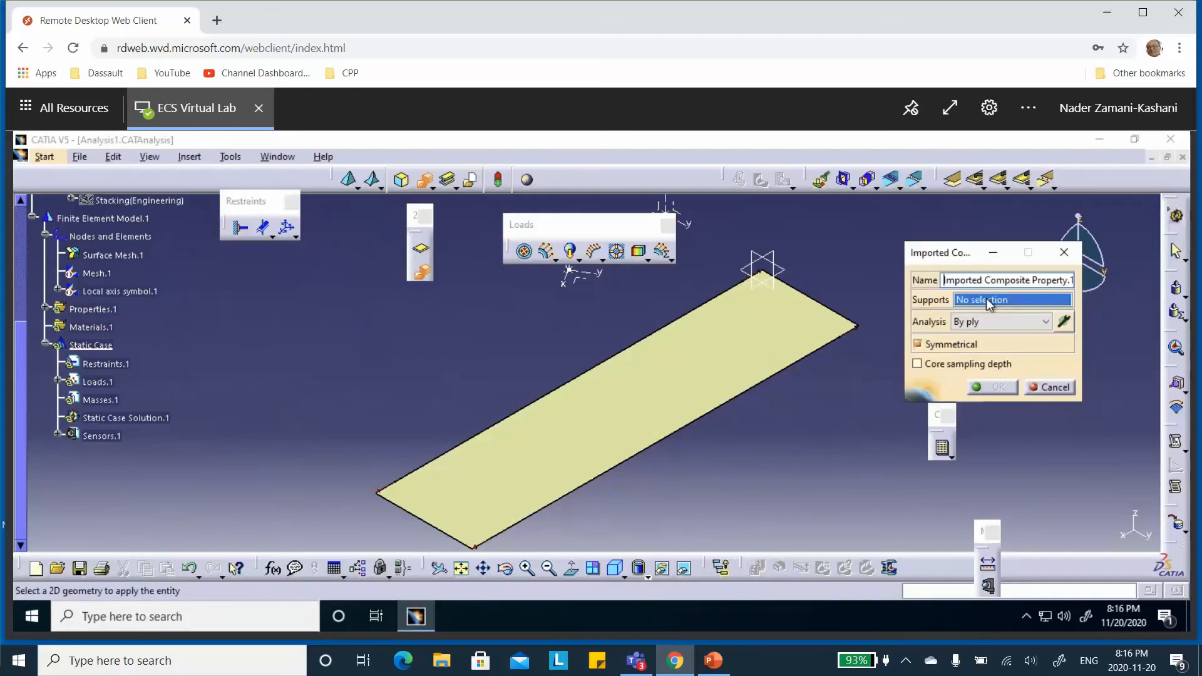
{"action": "left_click", "coordinate": [684, 389]}
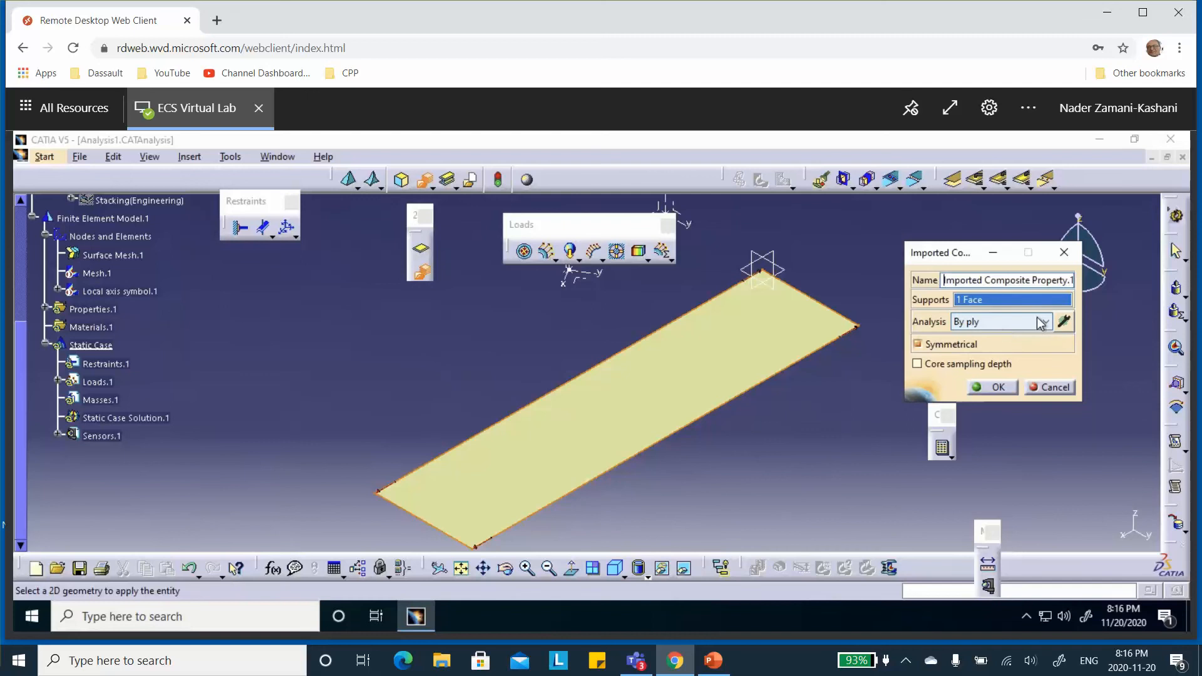
{"action": "left_click", "coordinate": [1063, 321]}
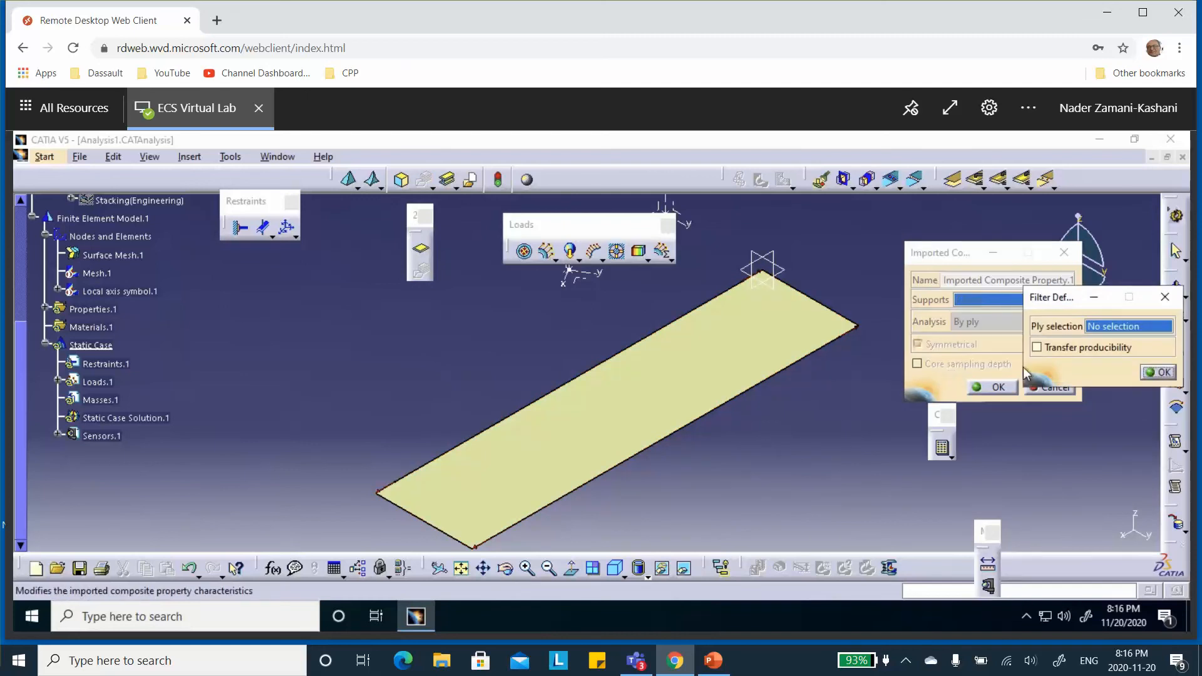
Assign Plies Group.1 of Stacking(Engineering) as the filter's ply selection and accept the imported composite property
{"action": "scroll", "coordinate": [245, 340], "scroll_direction": "up", "scroll_amount": 3}
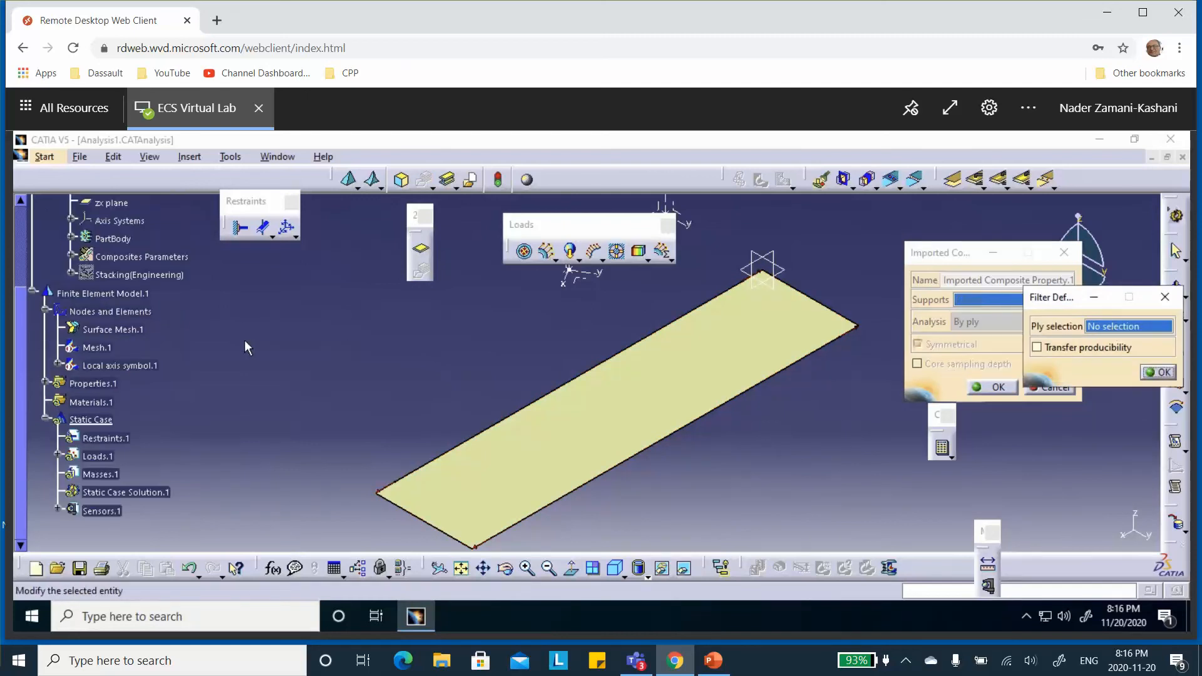
{"action": "scroll", "coordinate": [244, 340], "scroll_direction": "up", "scroll_amount": 2}
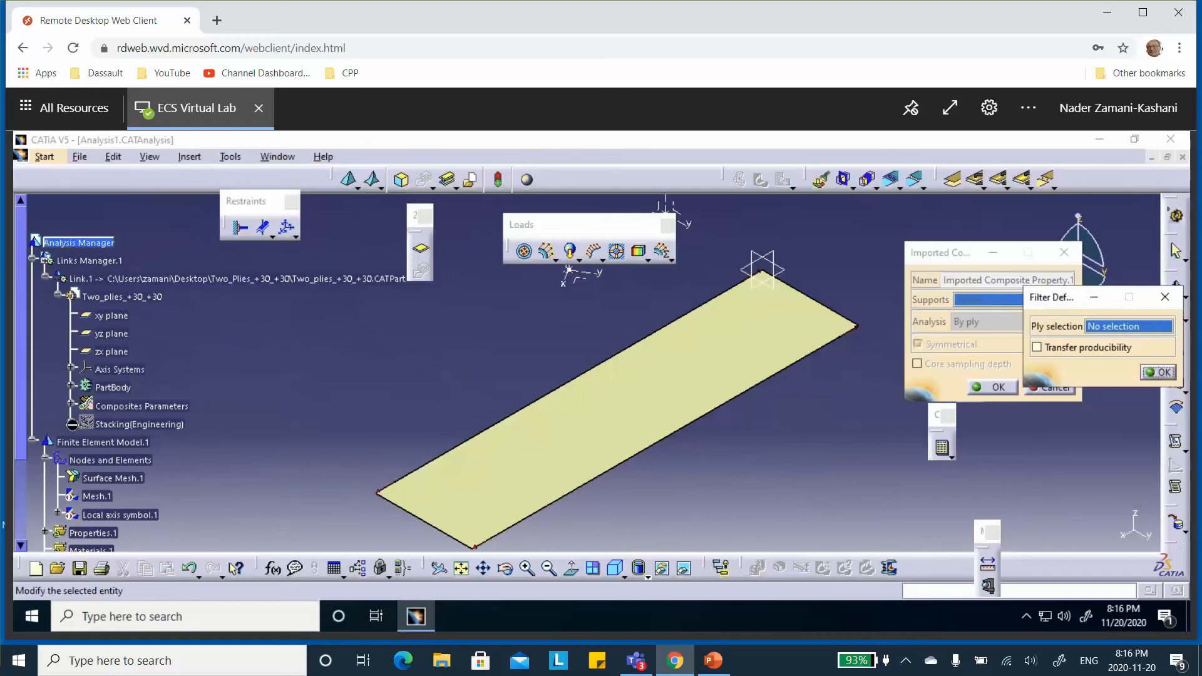
{"action": "left_click", "coordinate": [69, 423]}
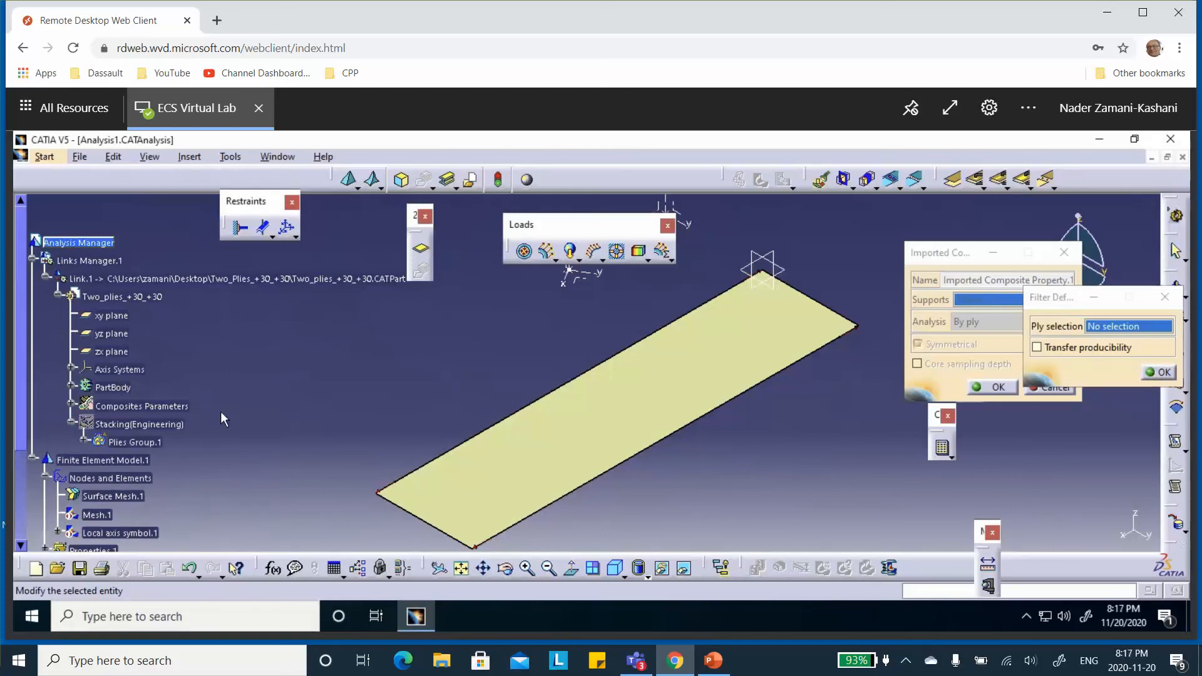
{"action": "scroll", "coordinate": [97, 376], "scroll_direction": "down", "scroll_amount": 2}
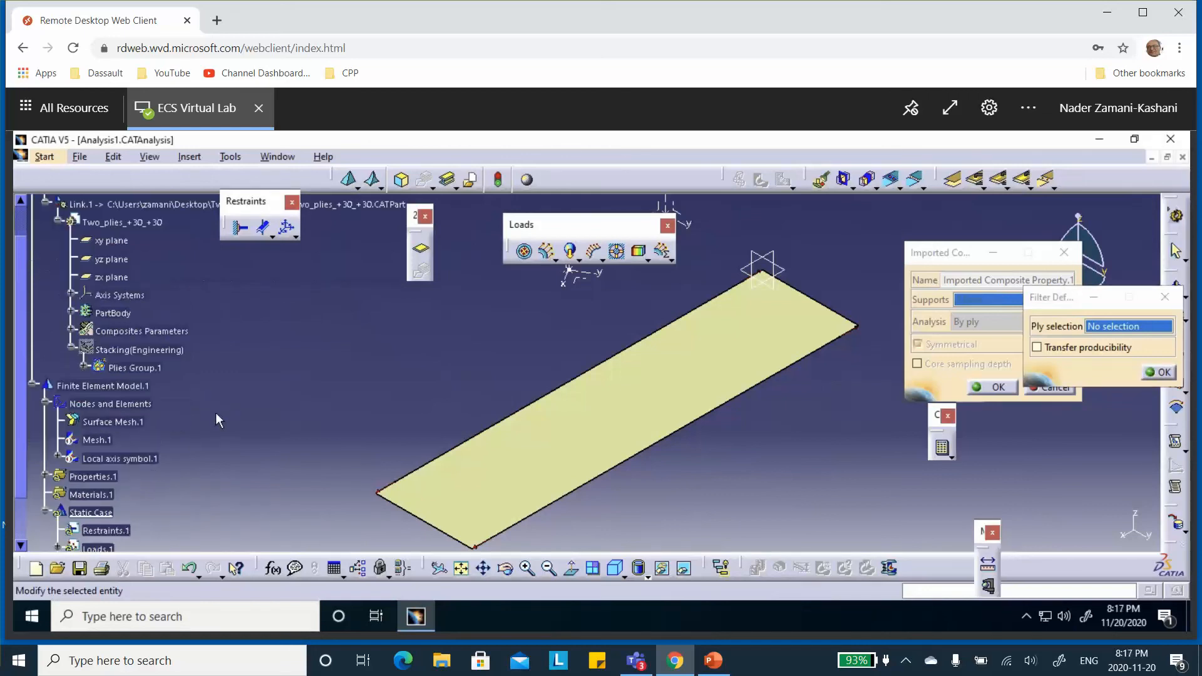
{"action": "left_click", "coordinate": [84, 366]}
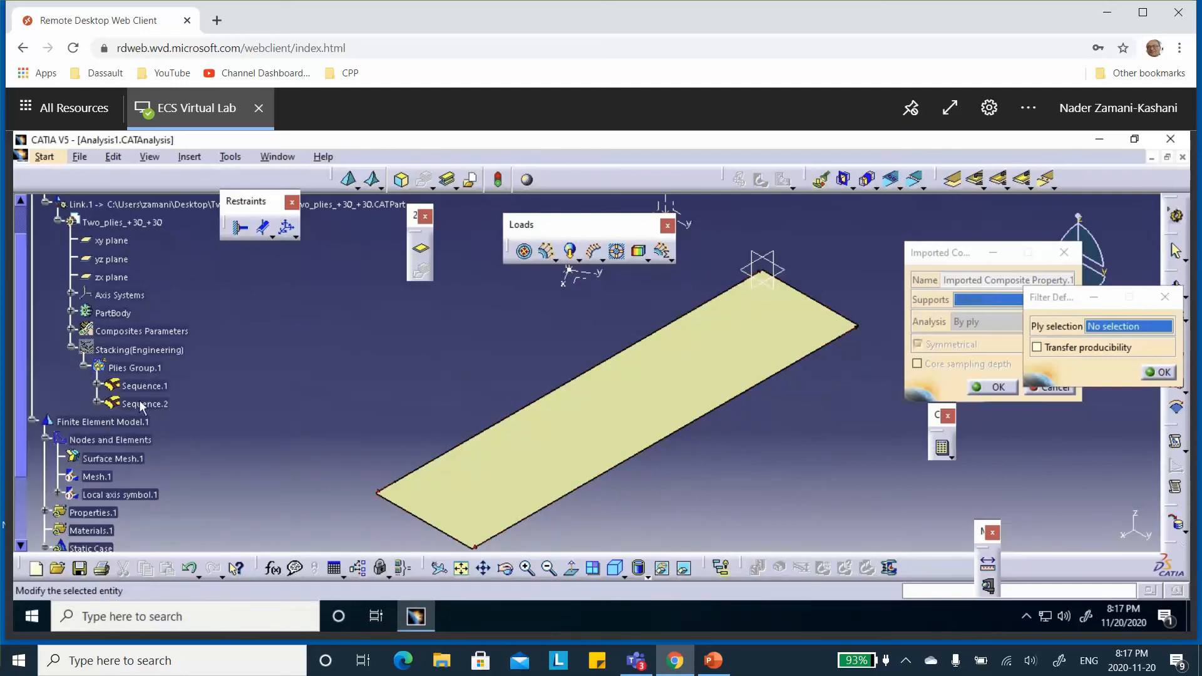
{"action": "left_click", "coordinate": [144, 368]}
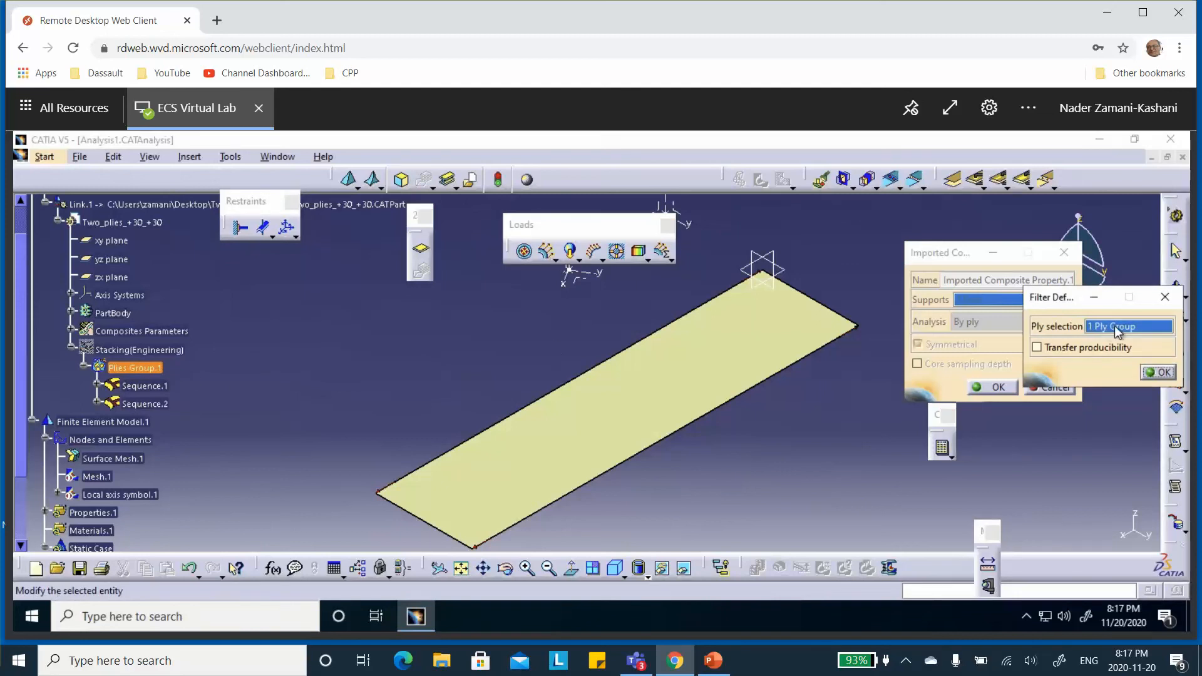
{"action": "left_click", "coordinate": [1159, 372]}
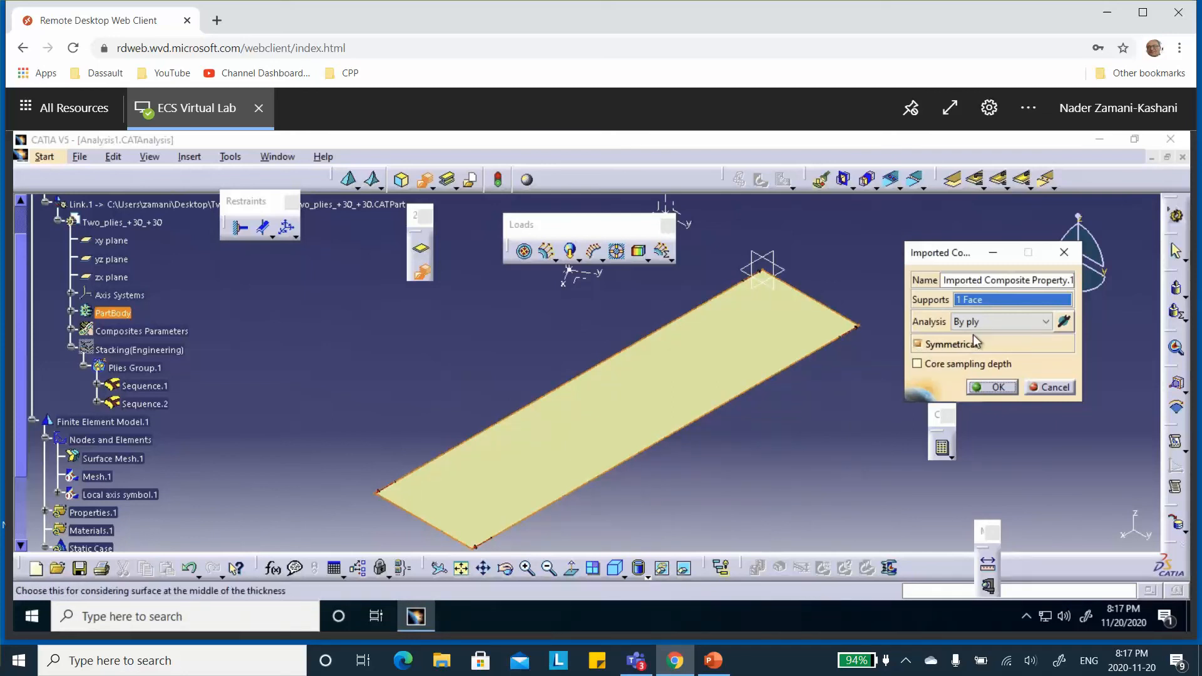
{"action": "left_click", "coordinate": [993, 387]}
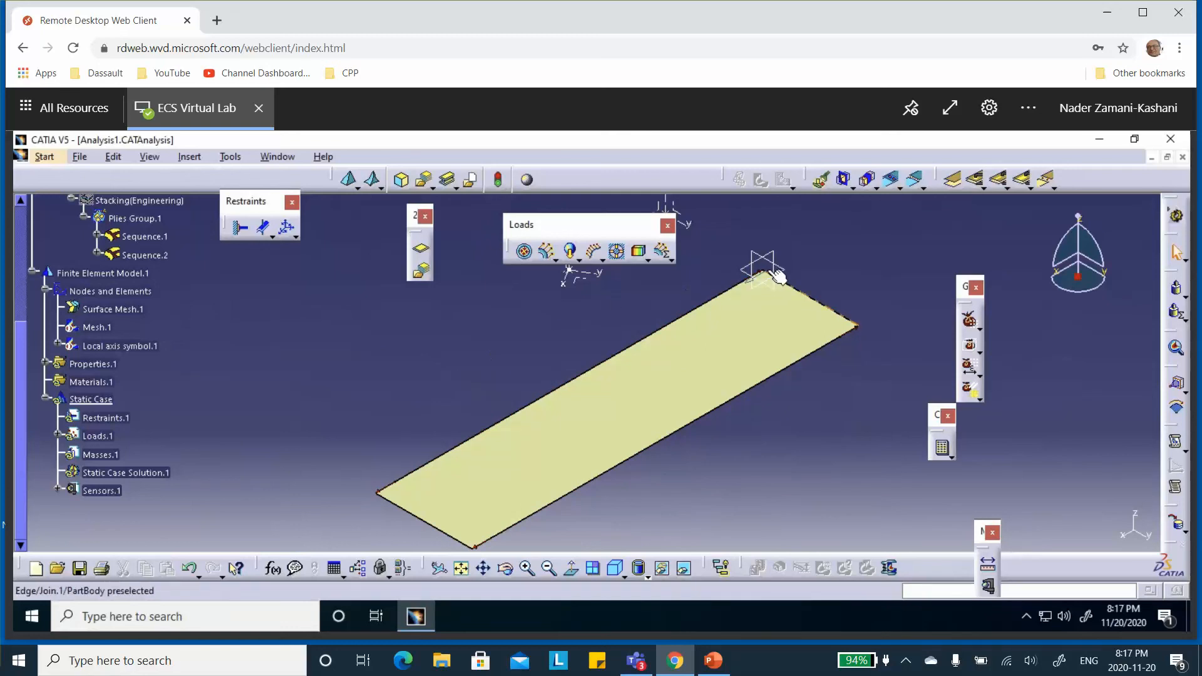
Add a user-defined restraint on the far corner vertex at the part origin, blocking translations 1, 2 and 3
{"action": "left_click", "coordinate": [298, 237]}
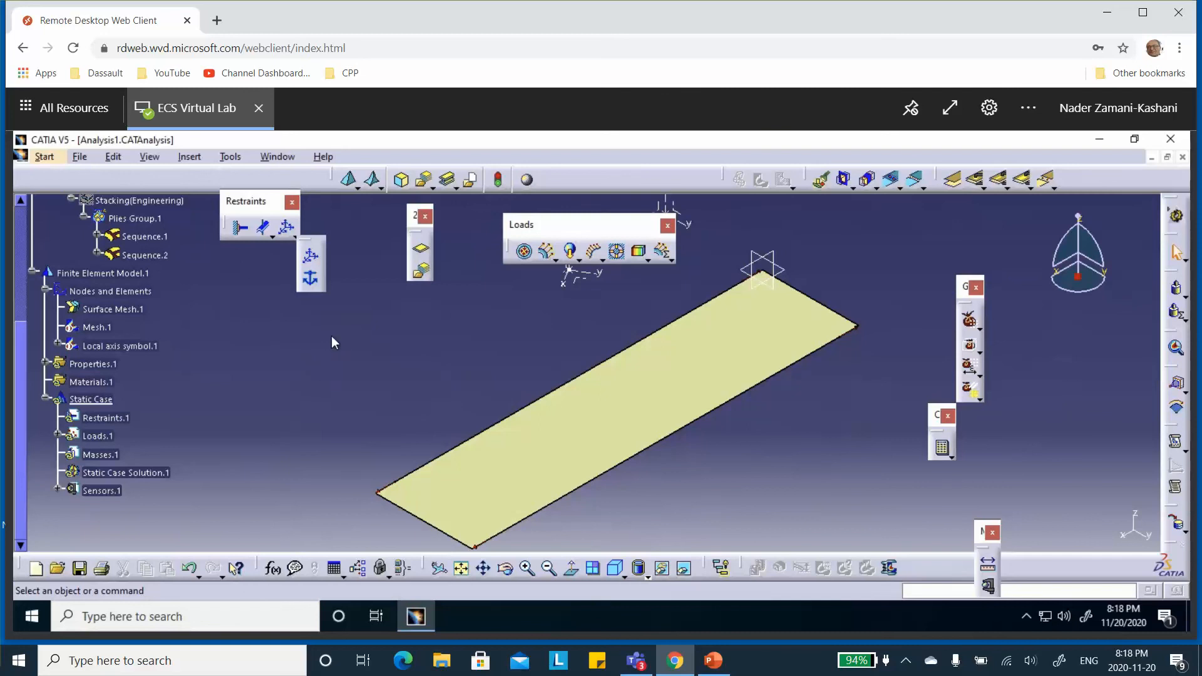
{"action": "left_click", "coordinate": [313, 275]}
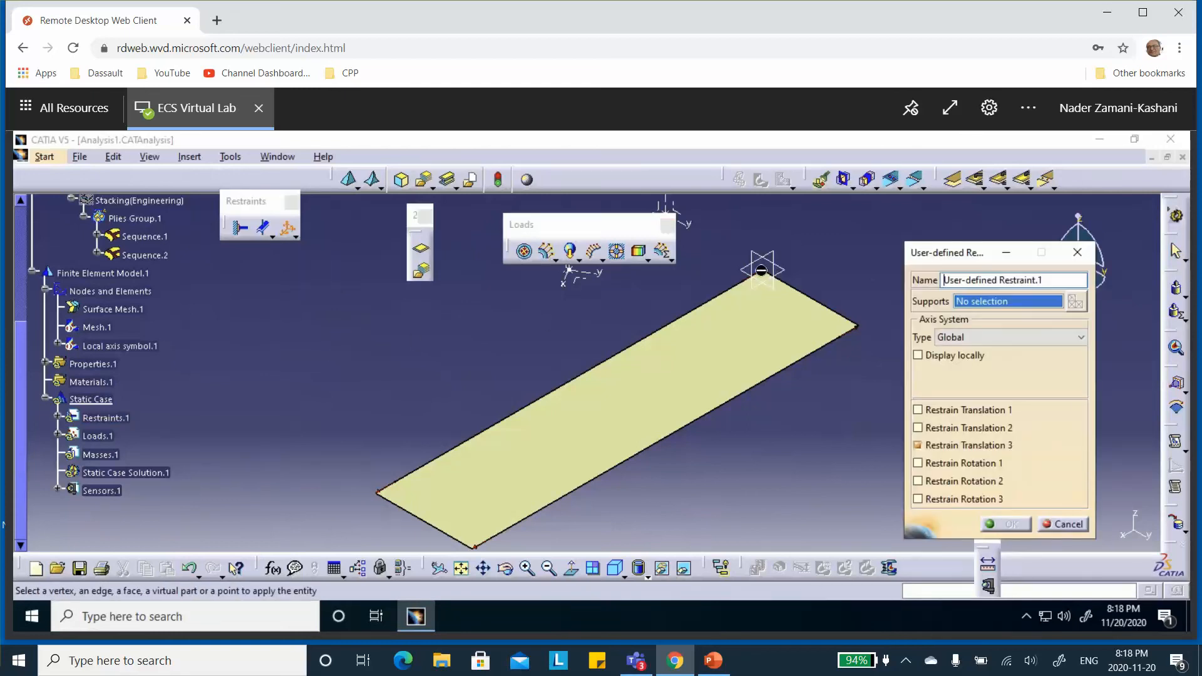
{"action": "scroll", "coordinate": [758, 277], "scroll_direction": "down", "scroll_amount": 1}
{"action": "middle_click_drag", "start_coordinate": [752, 282], "coordinate": [679, 286]}
{"action": "middle_click_drag", "start_coordinate": [602, 355], "coordinate": [639, 376]}
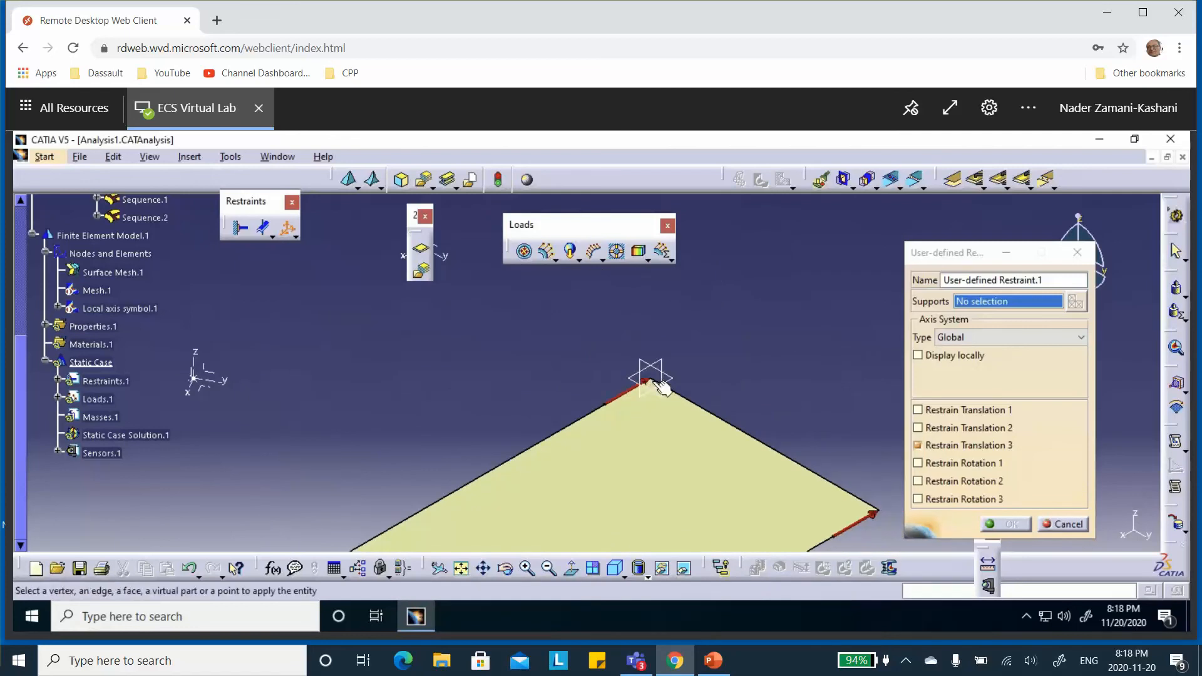
{"action": "left_click", "coordinate": [652, 379]}
{"action": "left_click", "coordinate": [918, 410]}
{"action": "left_click", "coordinate": [918, 428]}
{"action": "left_click", "coordinate": [1012, 524]}
Add a user-defined restraint on the other vertex of the far short edge, blocking only translations 1 and 3
{"action": "middle_click_drag", "start_coordinate": [828, 440], "coordinate": [771, 335]}
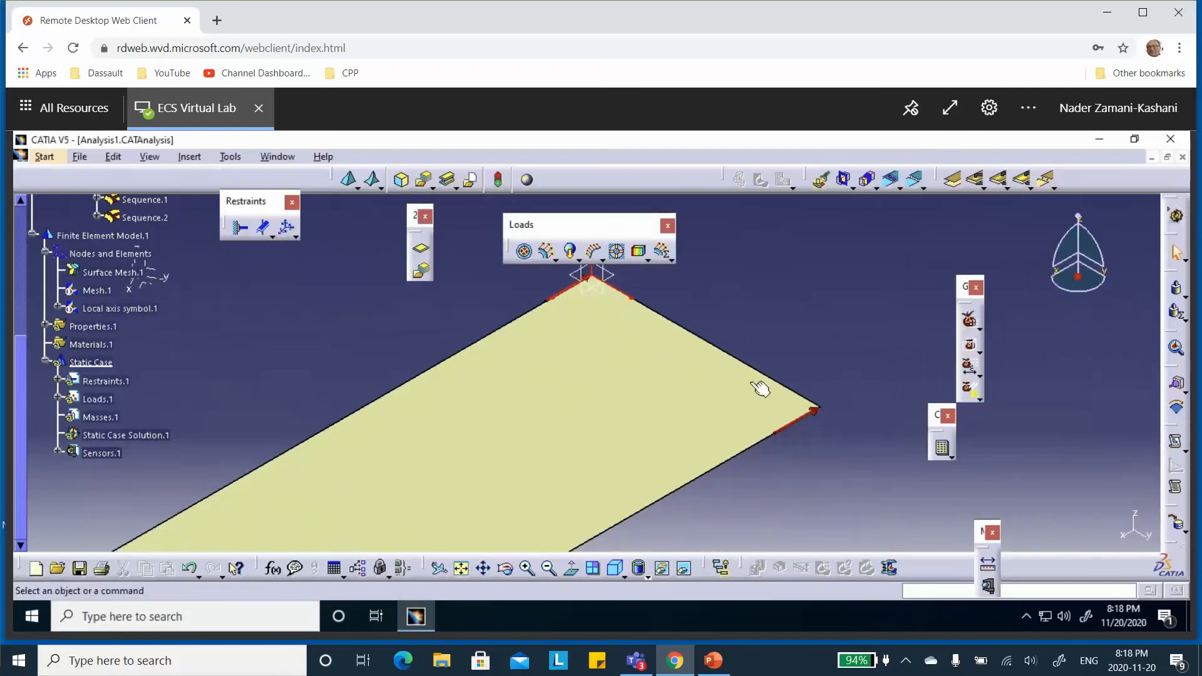
{"action": "left_click", "coordinate": [286, 228]}
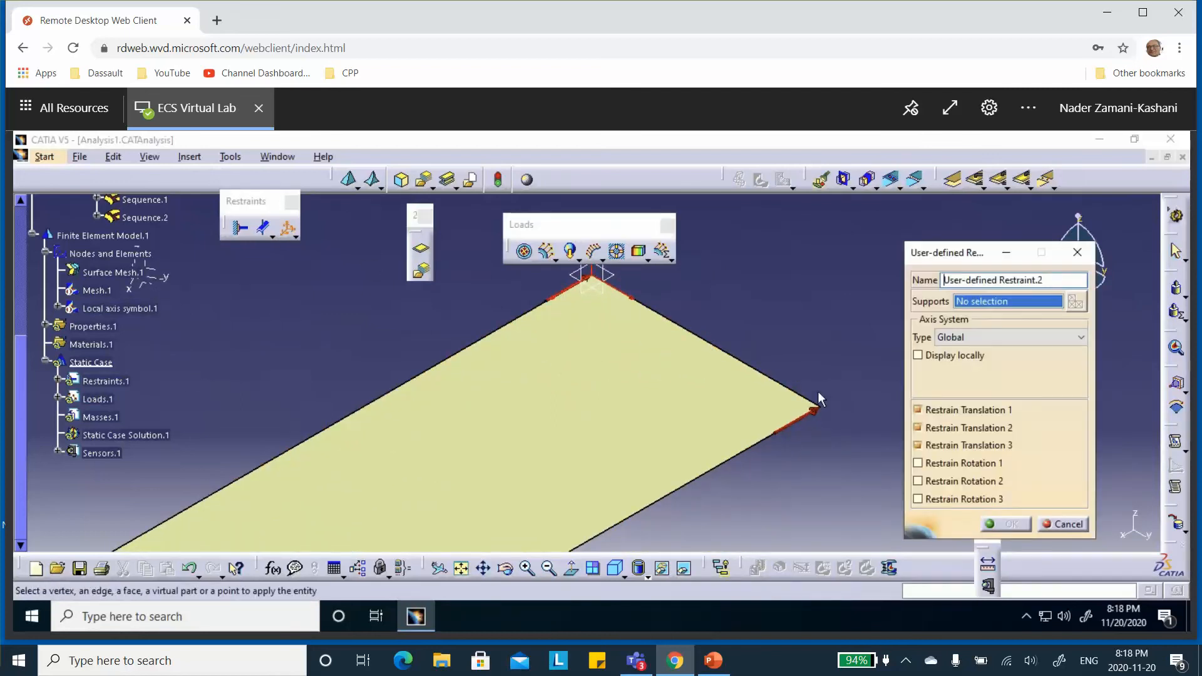
{"action": "left_click", "coordinate": [816, 409]}
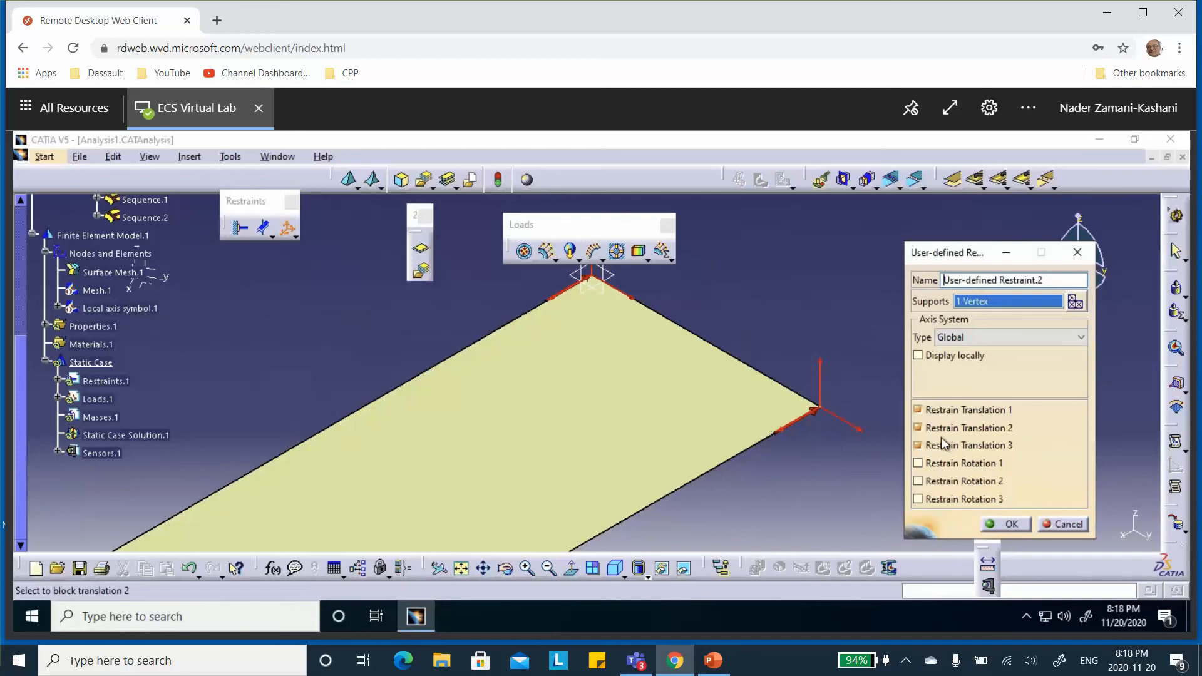
{"action": "left_click", "coordinate": [918, 428]}
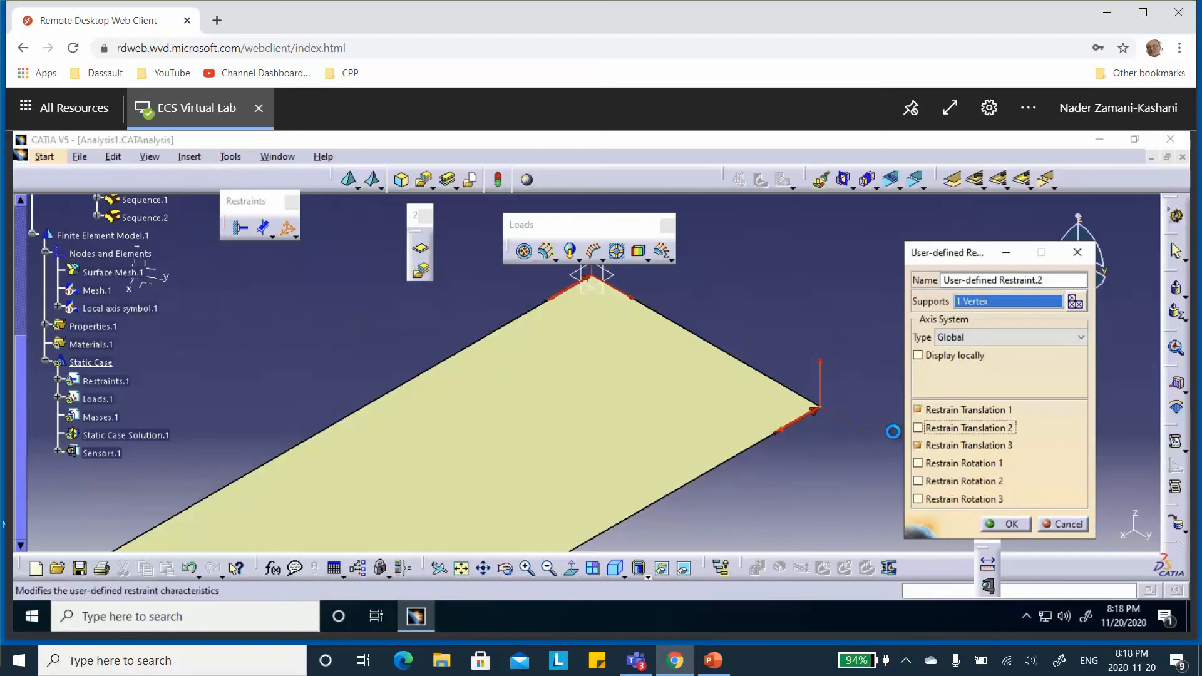
{"action": "middle_click_drag", "start_coordinate": [664, 362], "coordinate": [798, 415]}
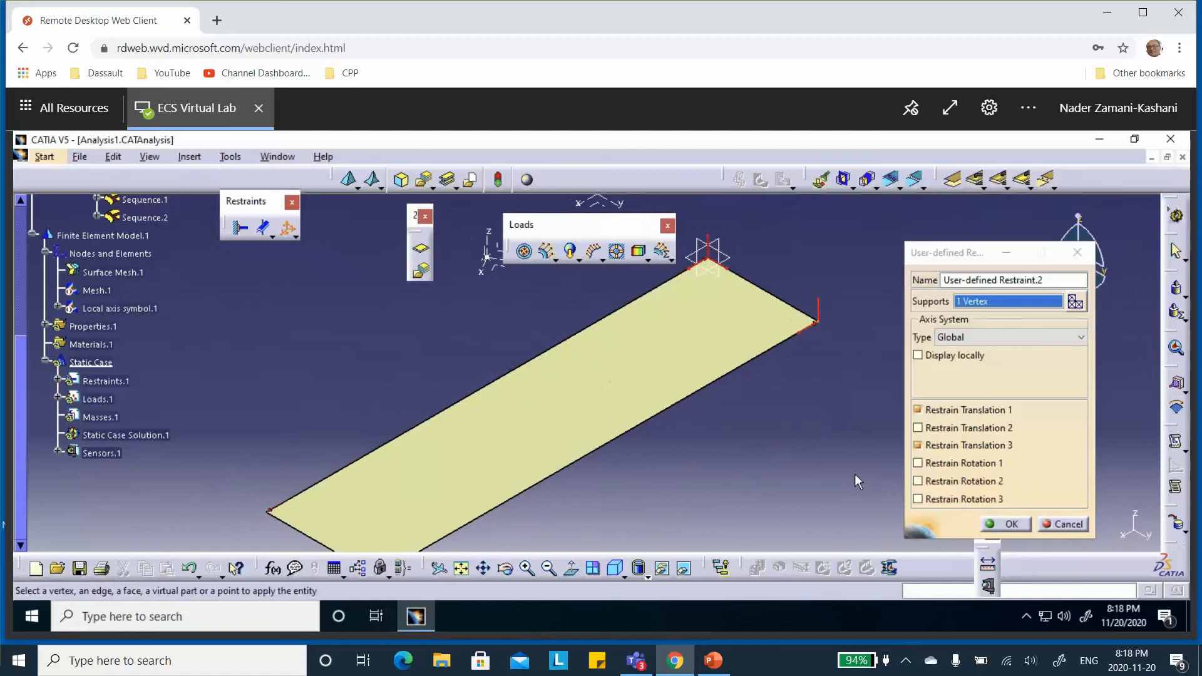
{"action": "left_click", "coordinate": [1008, 524]}
Add a user-defined restraint on the near corner vertex at the end of the outer long edge, blocking only translation 3
{"action": "middle_click_drag", "start_coordinate": [564, 481], "coordinate": [341, 231]}
{"action": "left_click", "coordinate": [286, 228]}
{"action": "middle_click_drag", "start_coordinate": [421, 406], "coordinate": [419, 340]}
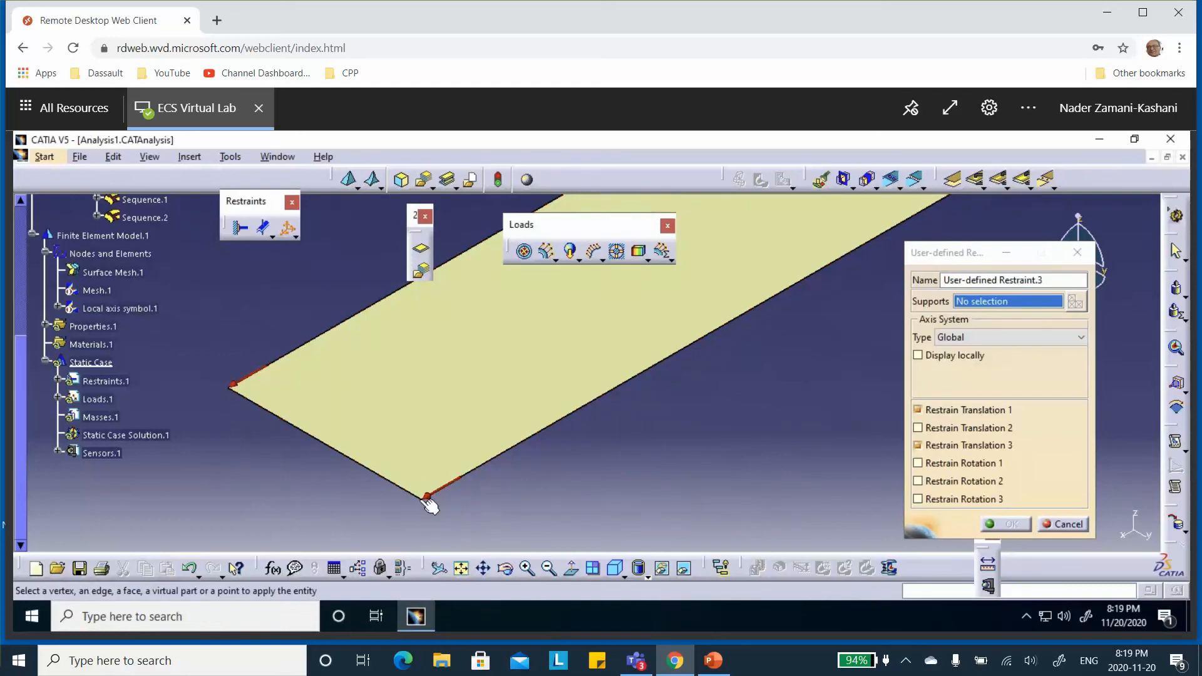
{"action": "left_click", "coordinate": [426, 497]}
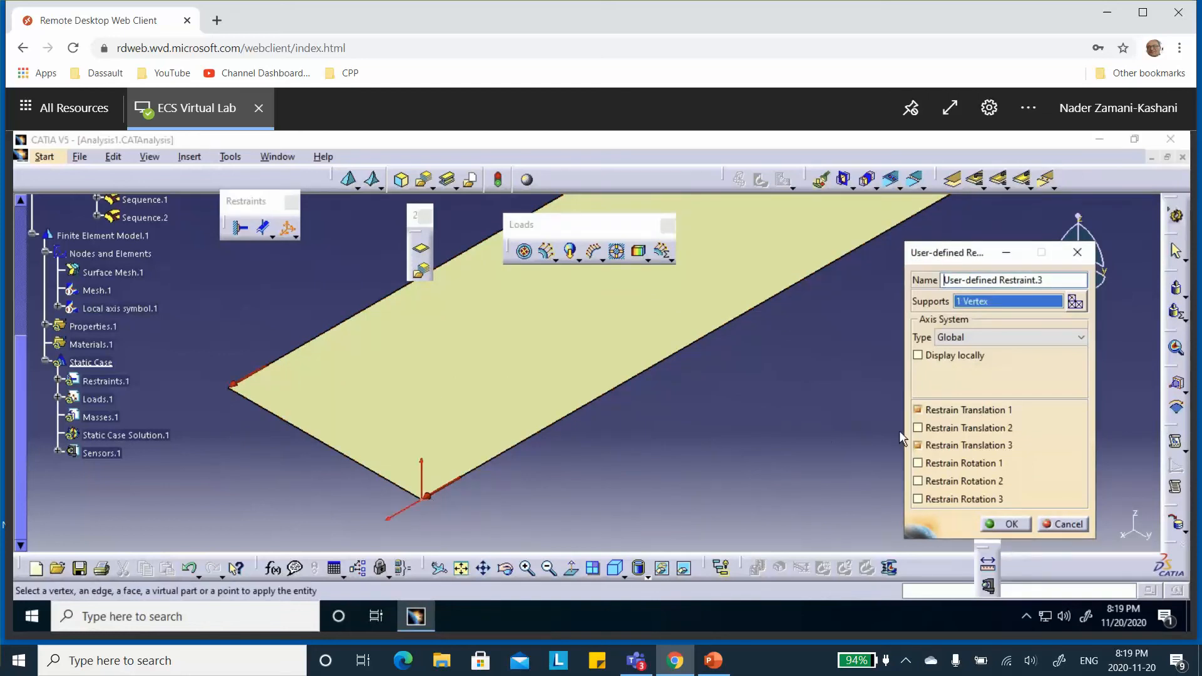
{"action": "left_click", "coordinate": [917, 411]}
{"action": "left_click", "coordinate": [1003, 525]}
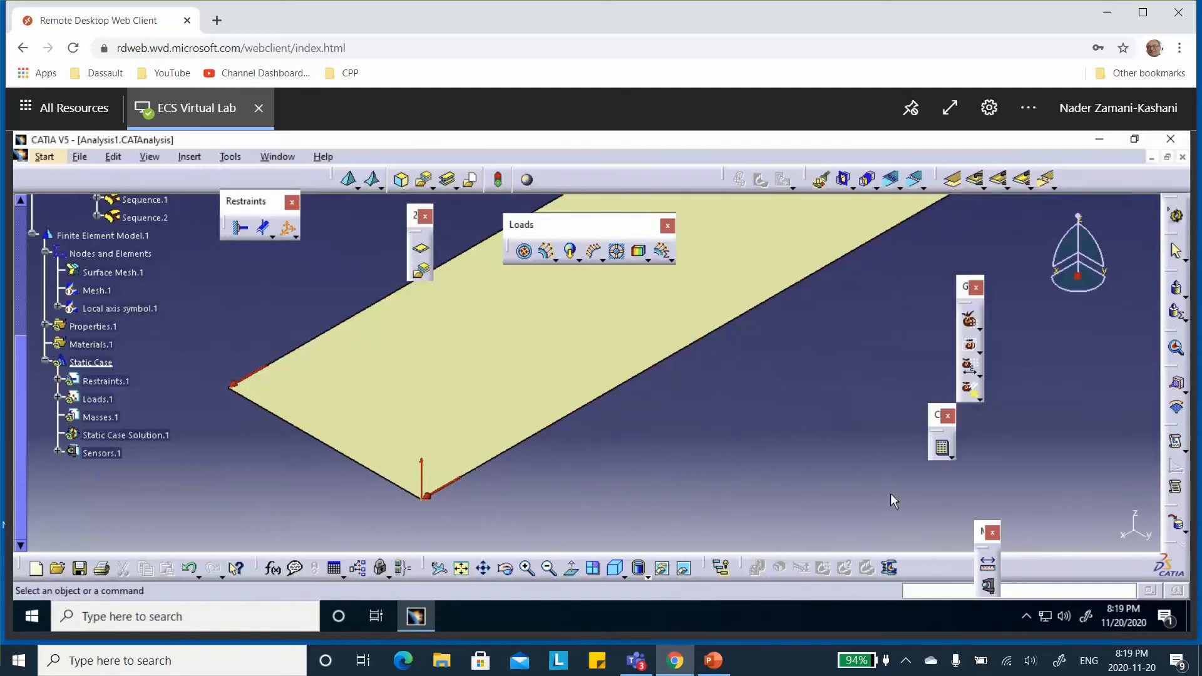
Save the analysis and compute the static case, accepting the computation resources estimation
{"action": "middle_click_drag", "start_coordinate": [782, 442], "coordinate": [794, 495]}
{"action": "left_click_drag", "start_coordinate": [583, 234], "coordinate": [525, 230]}
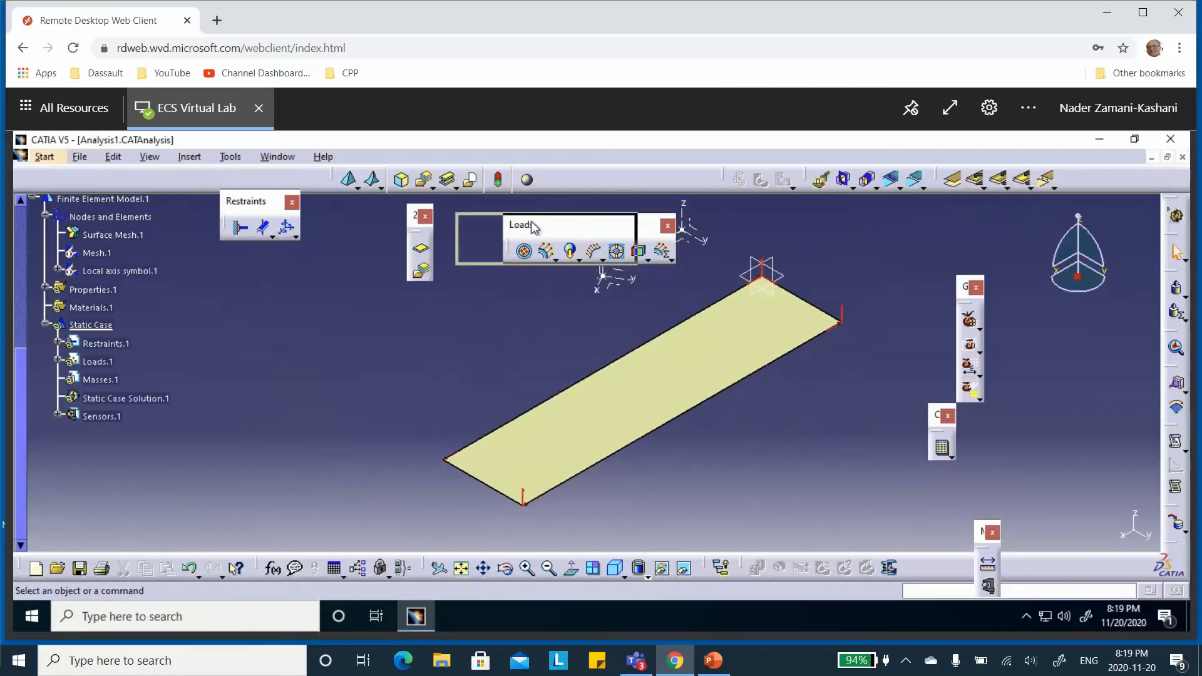
{"action": "left_click", "coordinate": [81, 569]}
{"action": "left_click", "coordinate": [628, 415]}
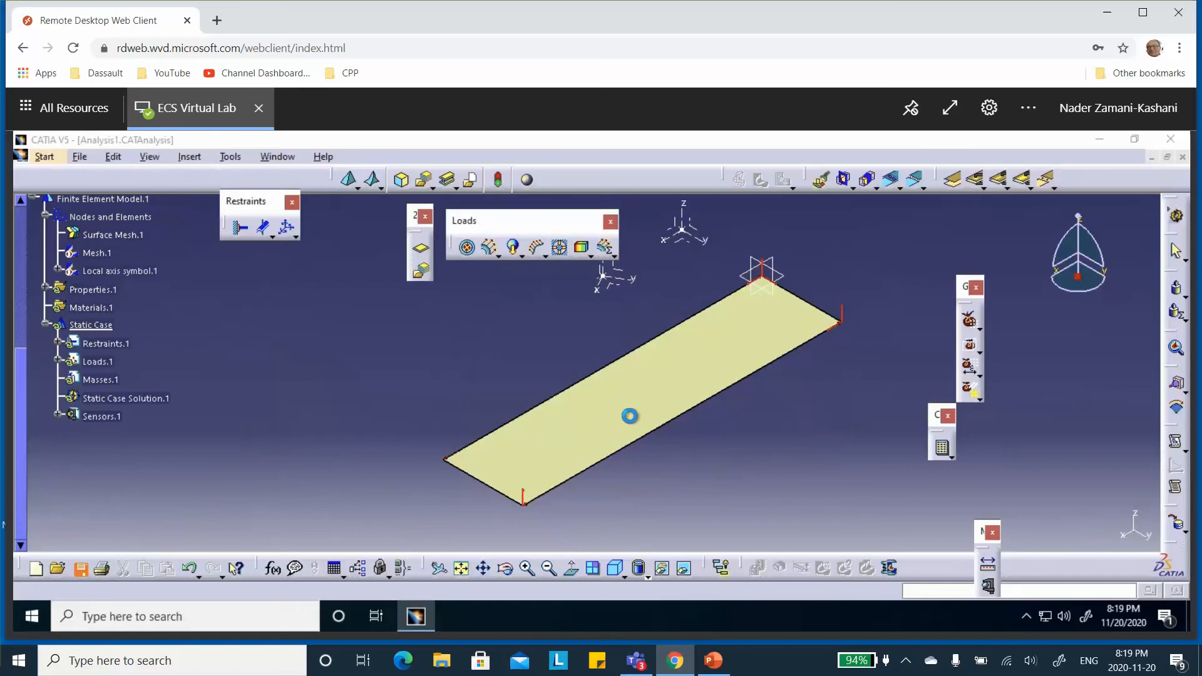
{"action": "left_click", "coordinate": [941, 448]}
{"action": "left_click", "coordinate": [940, 563]}
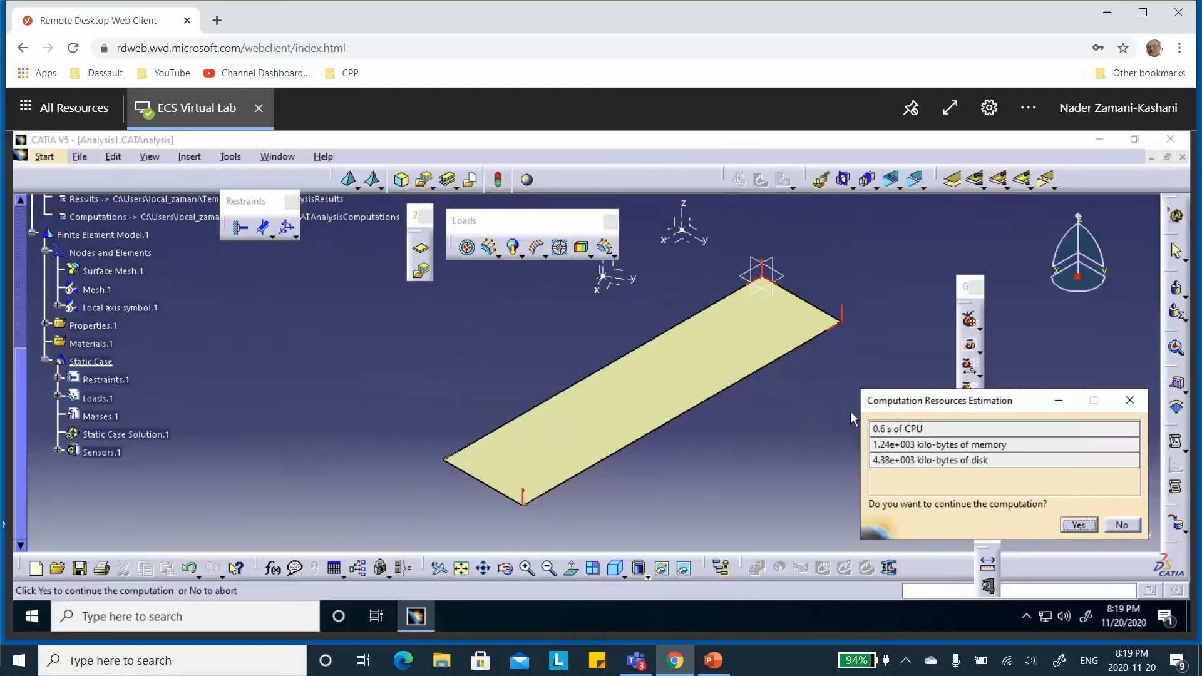
{"action": "left_click", "coordinate": [1078, 525]}
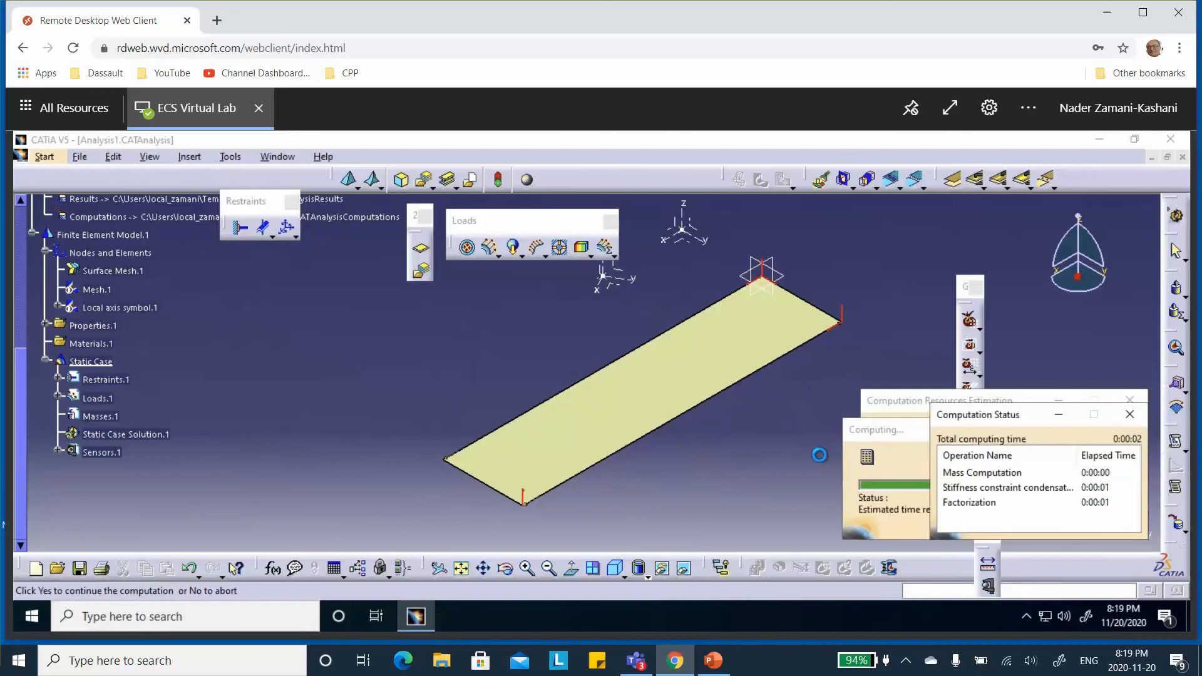
Generate the displacement image, change its type to Average iso and render the model in Shading with Material
{"action": "middle_click_drag", "start_coordinate": [780, 443], "coordinate": [781, 461]}
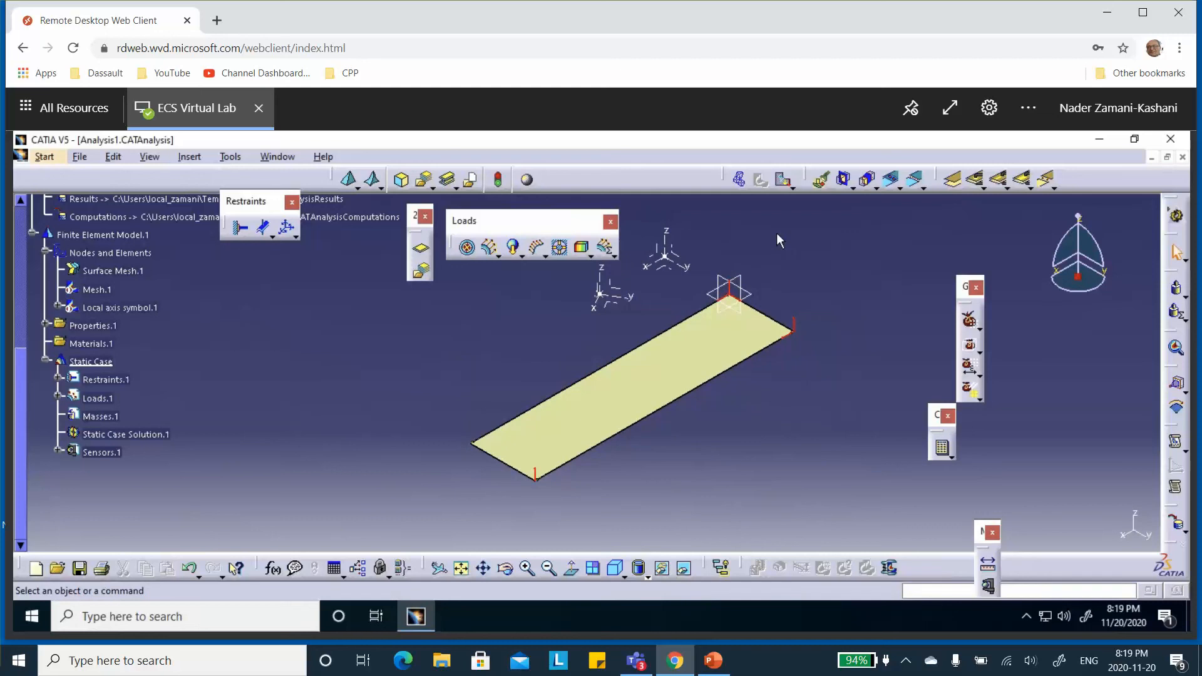
{"action": "left_click", "coordinate": [783, 182]}
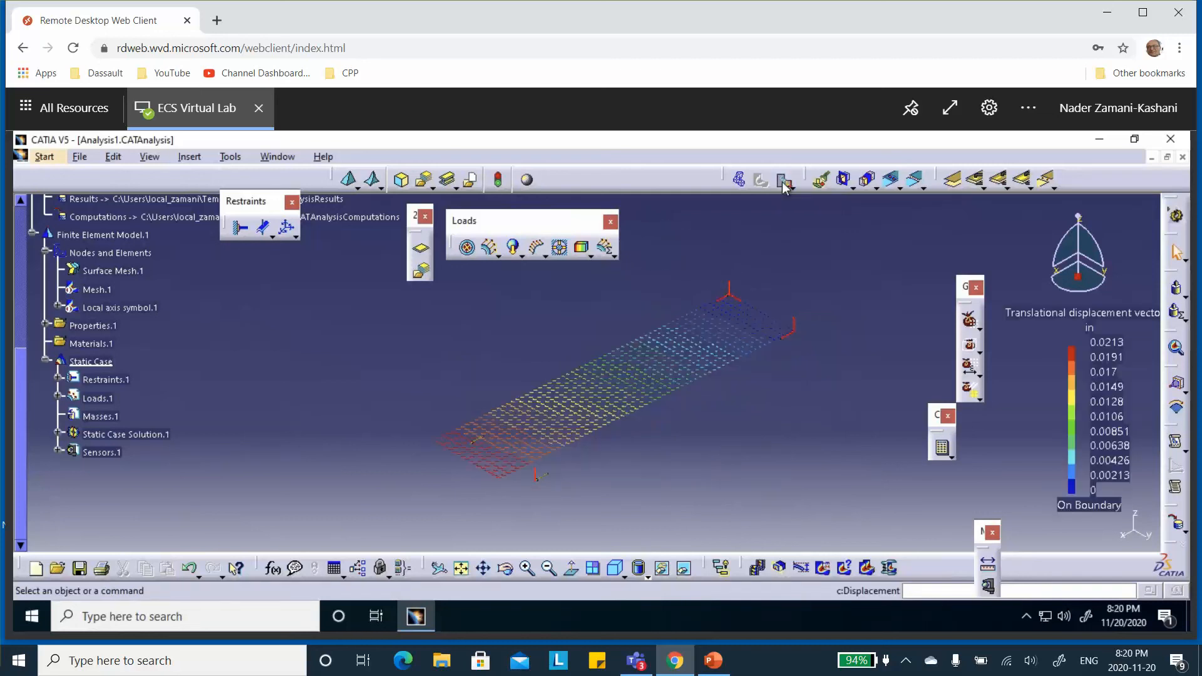
{"action": "double_click", "coordinate": [649, 393]}
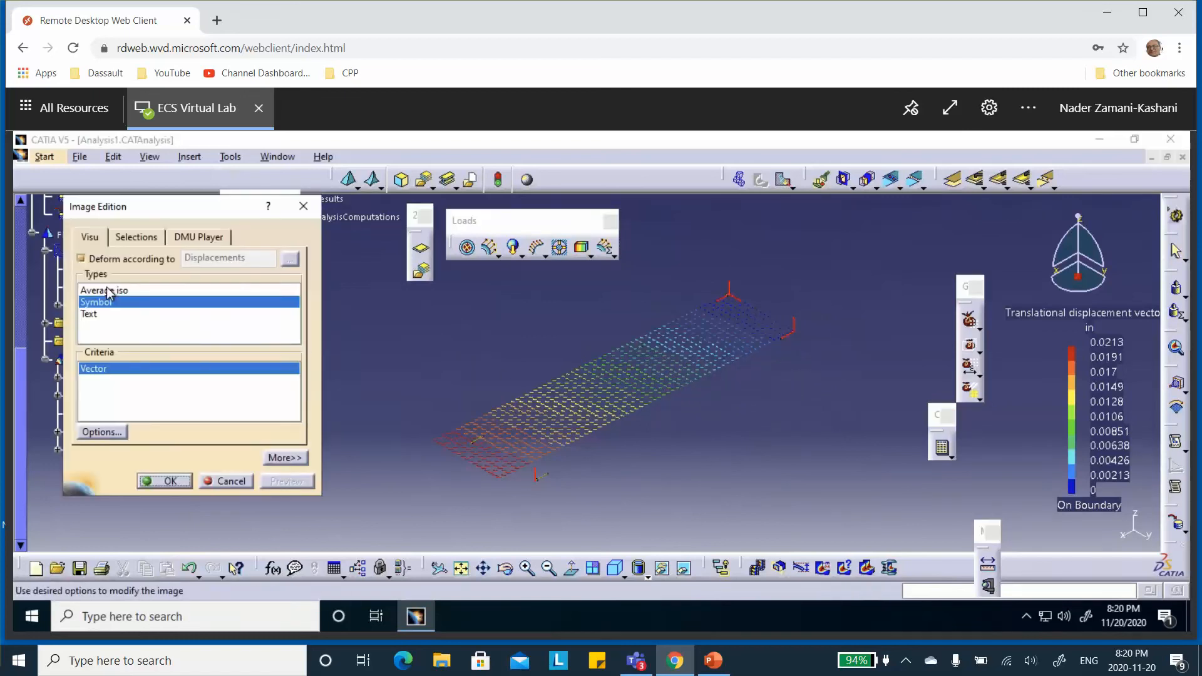
{"action": "left_click", "coordinate": [111, 291]}
{"action": "left_click", "coordinate": [168, 481]}
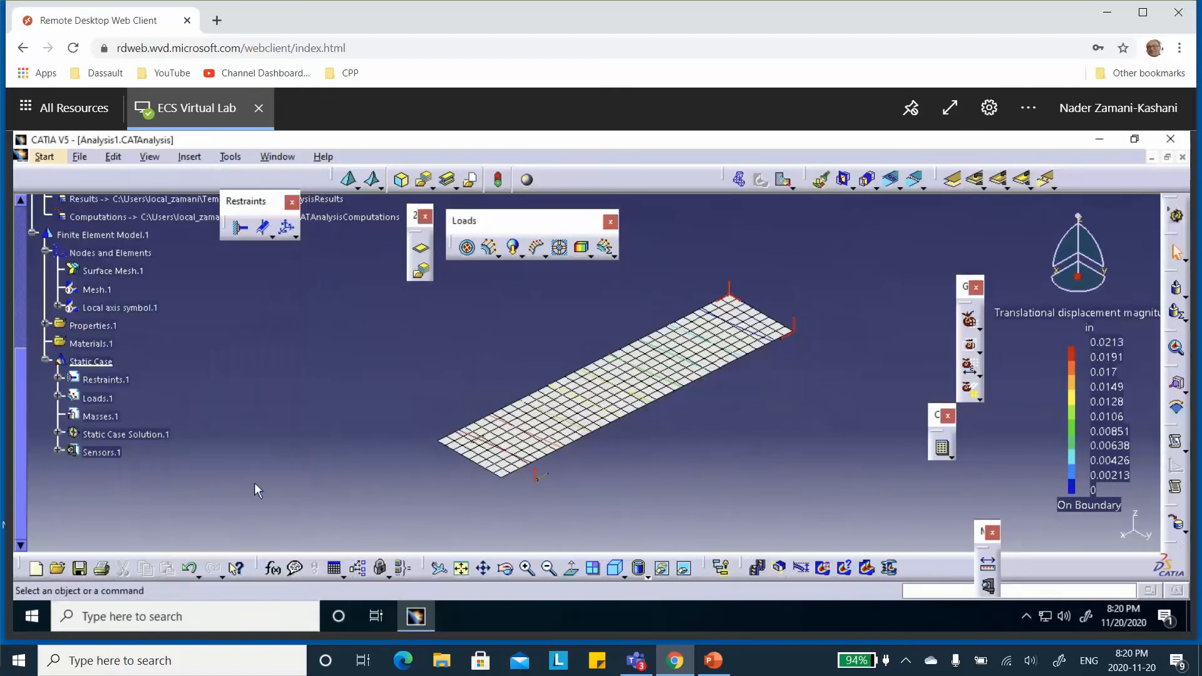
{"action": "left_click", "coordinate": [648, 575]}
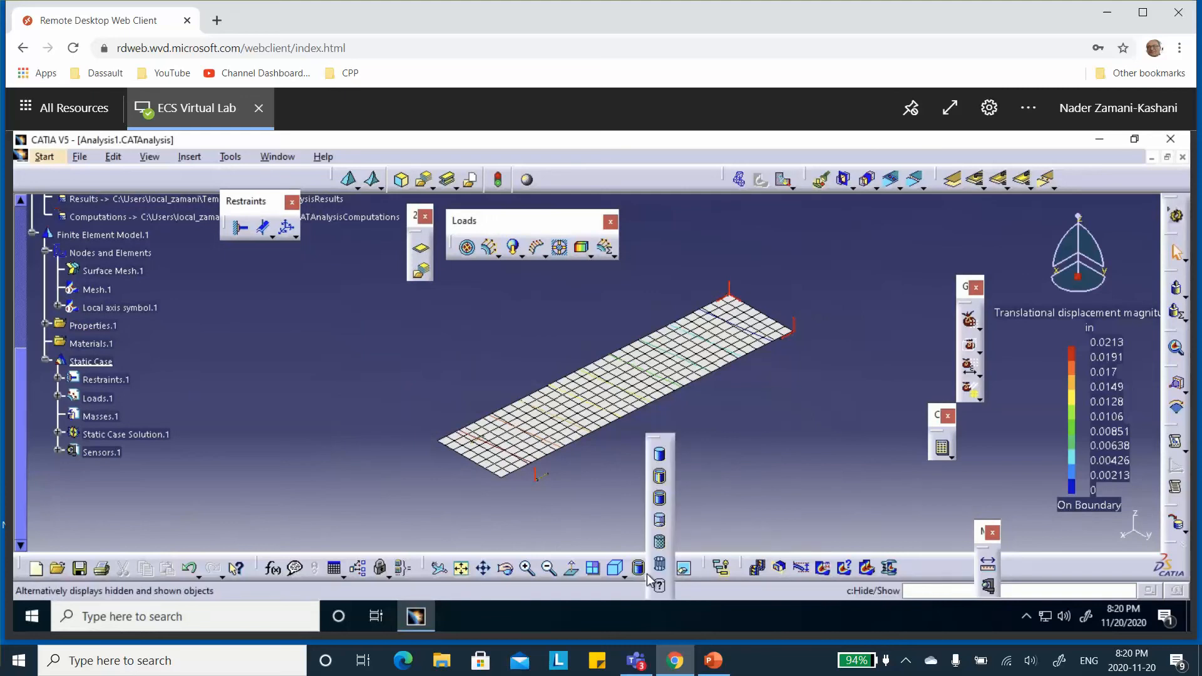
{"action": "left_click", "coordinate": [661, 545]}
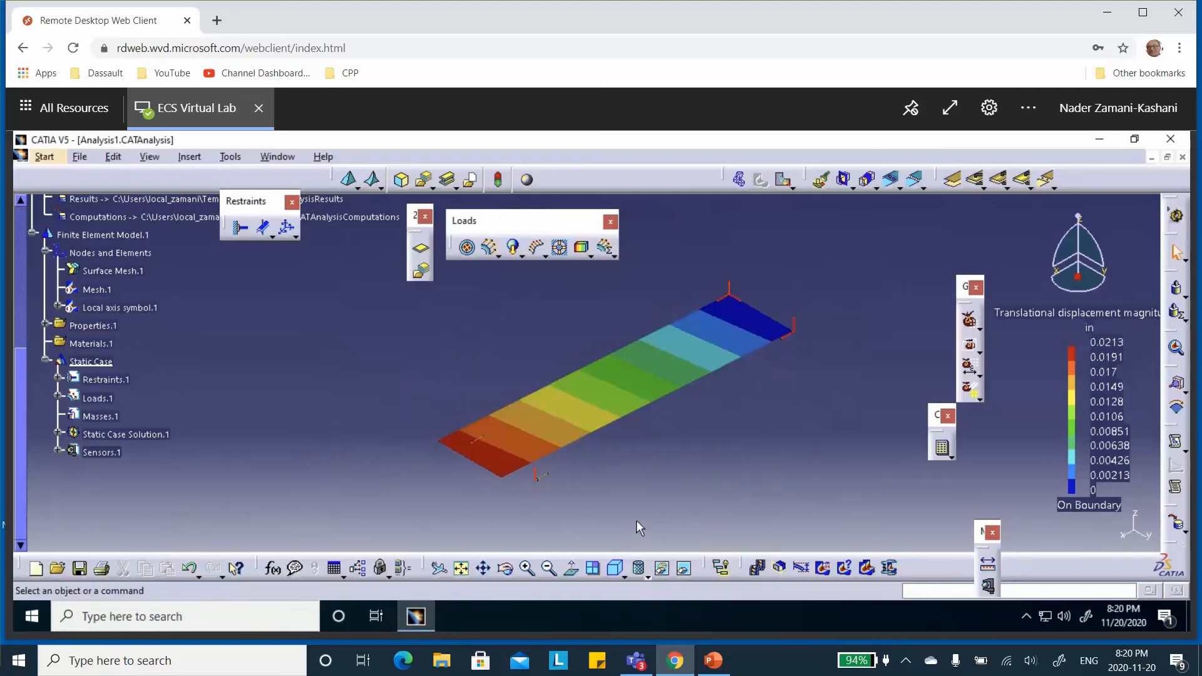
Look at the displacement plot from above and play its deformation animation
{"action": "left_click", "coordinate": [646, 574]}
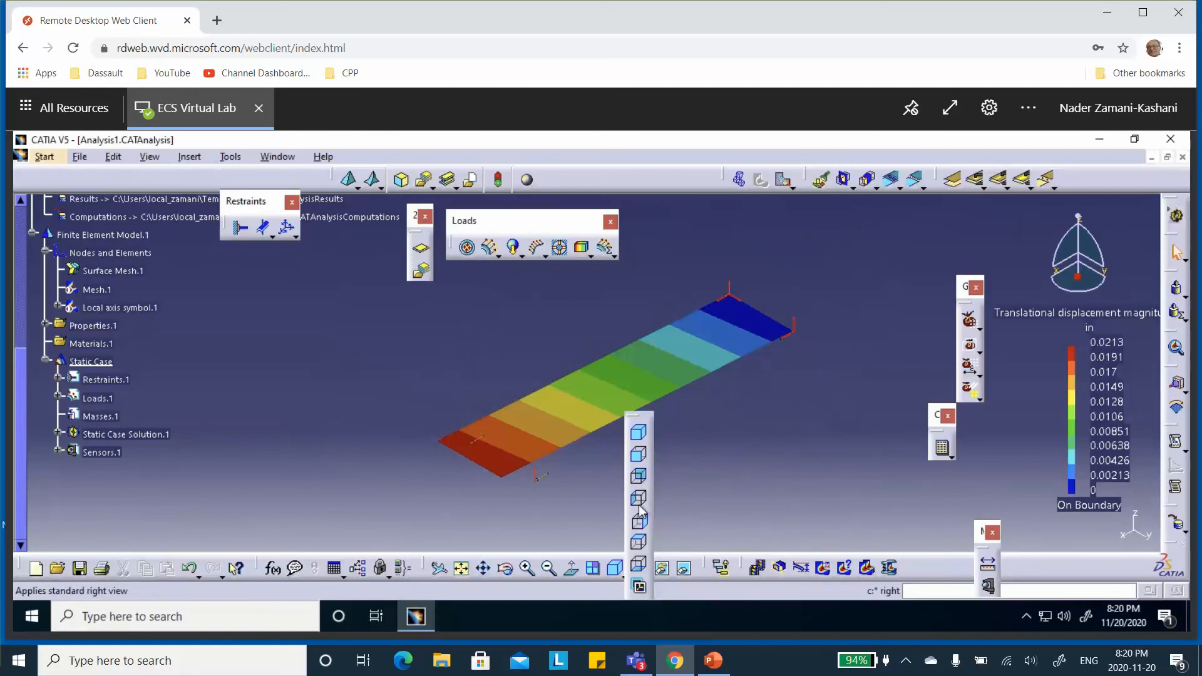
{"action": "left_click", "coordinate": [638, 526]}
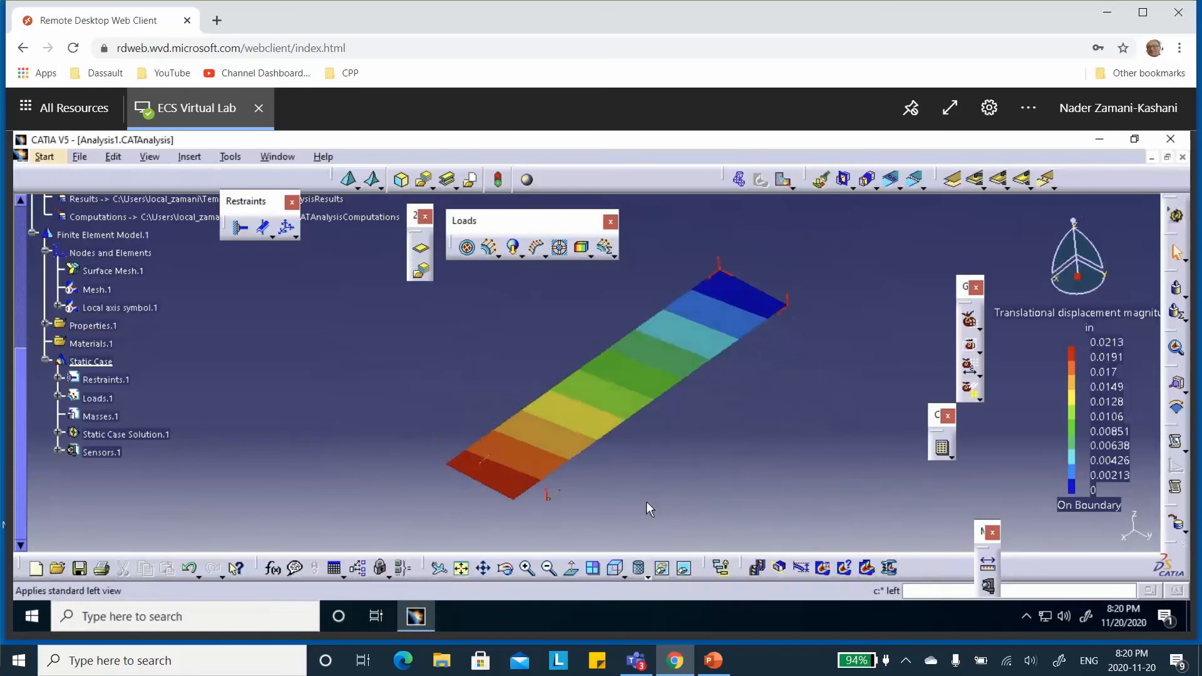
{"action": "middle_click_drag", "start_coordinate": [725, 406], "coordinate": [797, 424]}
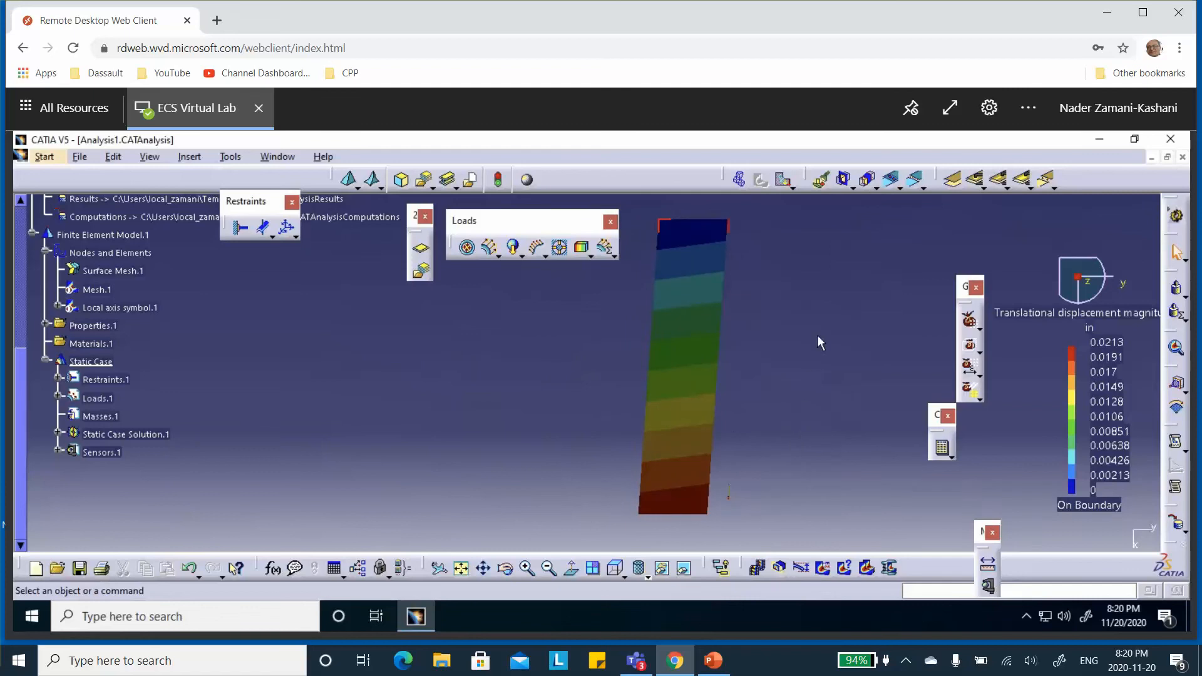
{"action": "left_click", "coordinate": [757, 567]}
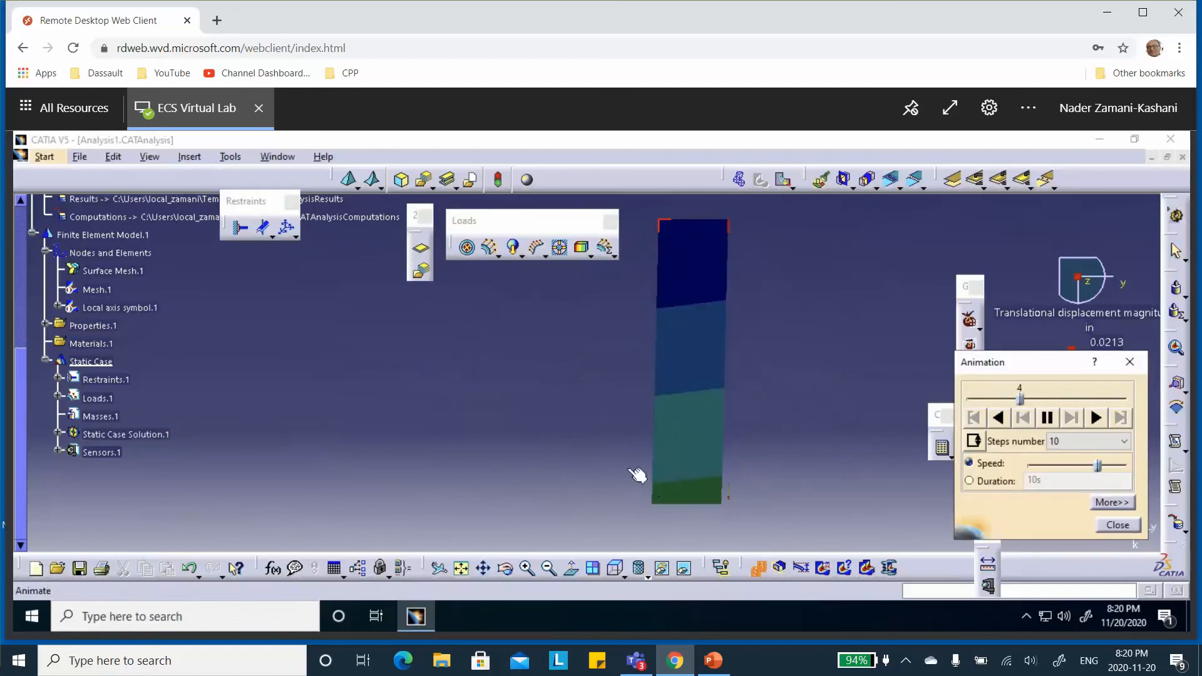
{"action": "left_click", "coordinate": [1130, 362]}
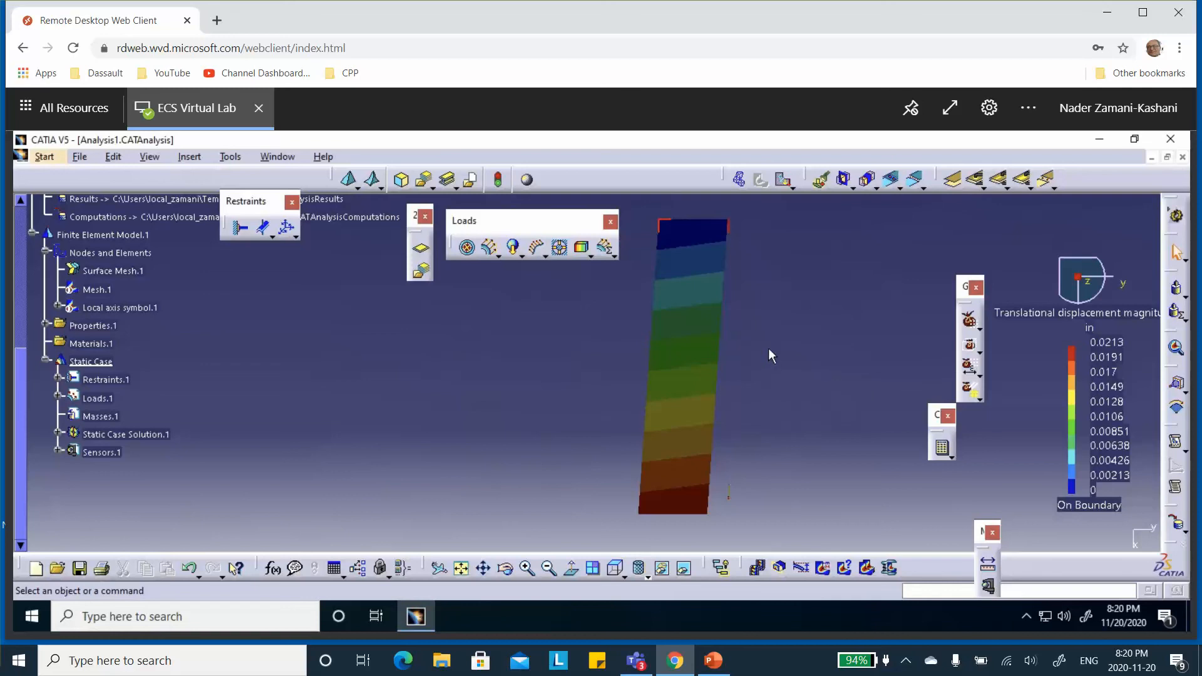
Deactivate the Translational displacement magnitude.1 image under Static Case Solution.1
{"action": "middle_click_drag", "start_coordinate": [720, 470], "coordinate": [817, 544]}
{"action": "scroll", "coordinate": [340, 384], "scroll_direction": "down", "scroll_amount": 1}
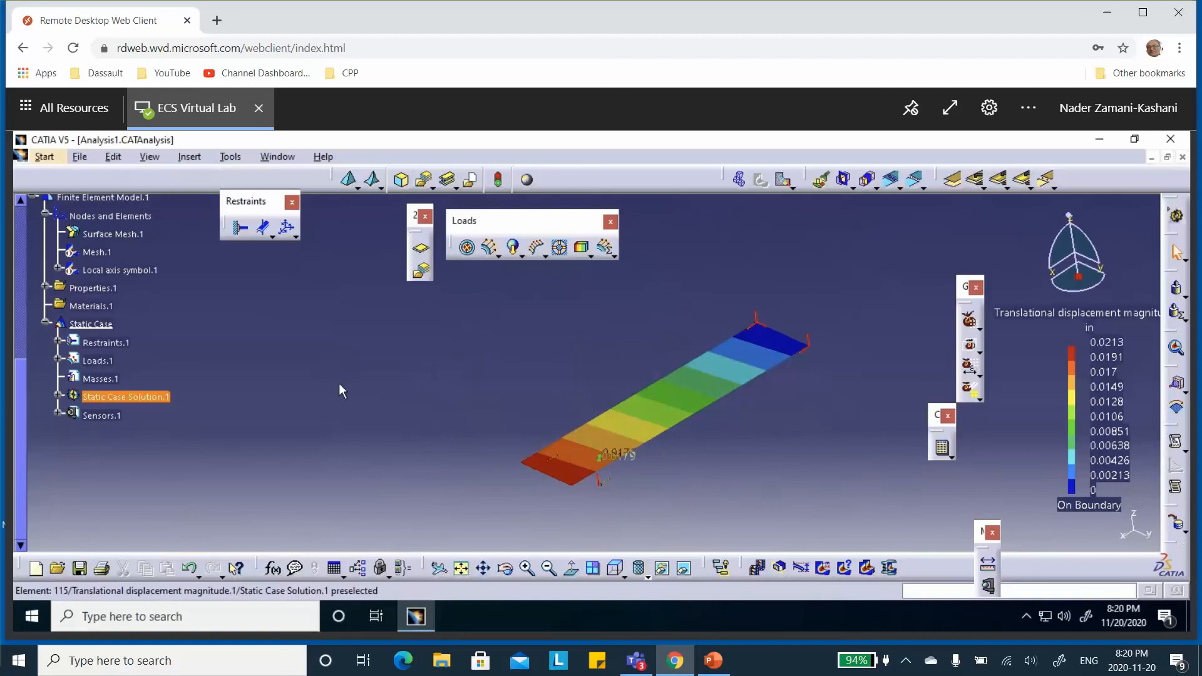
{"action": "left_click", "coordinate": [58, 413]}
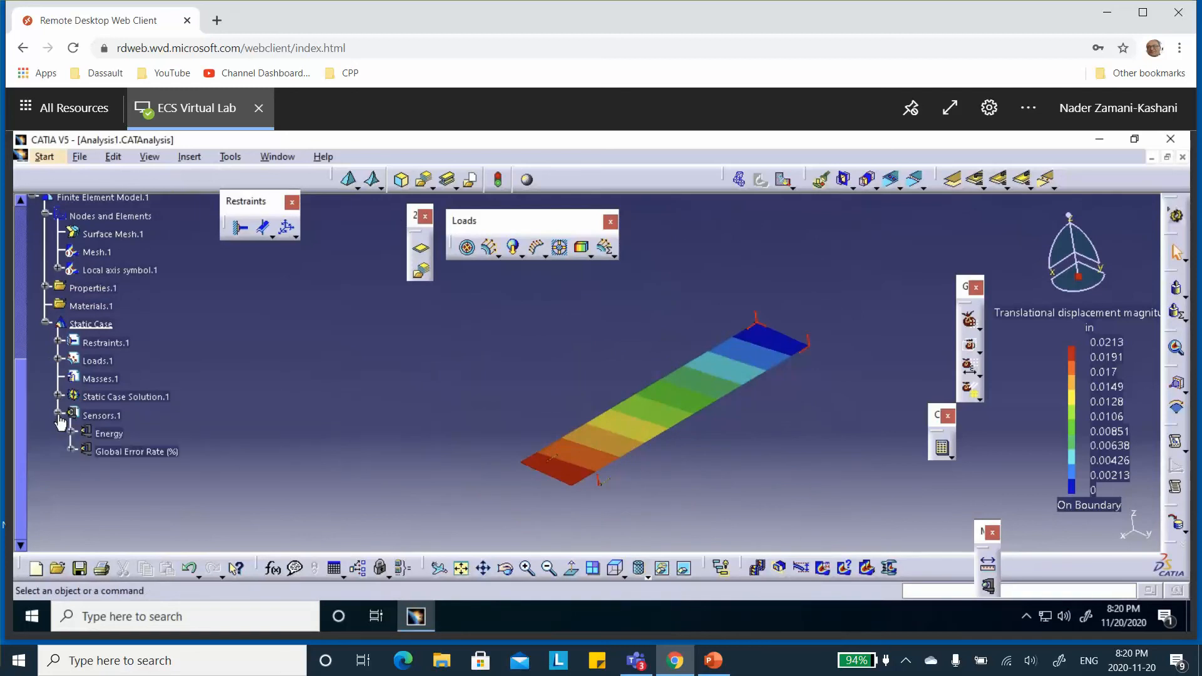
{"action": "left_click", "coordinate": [58, 414]}
{"action": "left_click", "coordinate": [58, 395]}
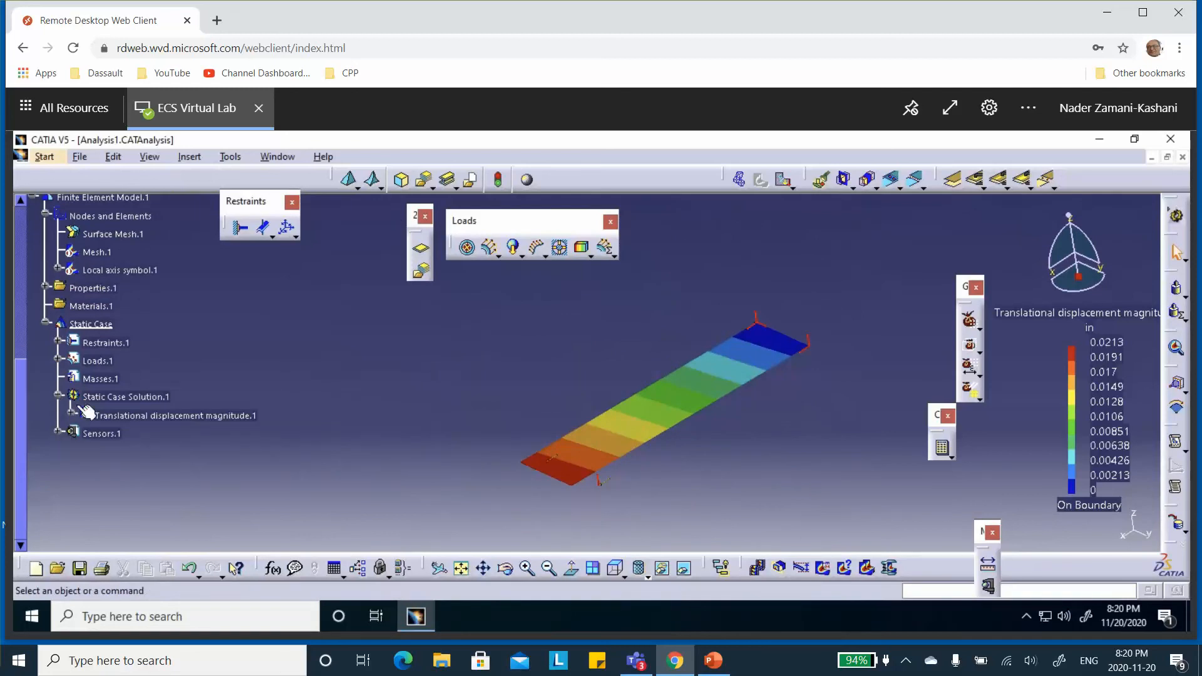
{"action": "right_click", "coordinate": [131, 417]}
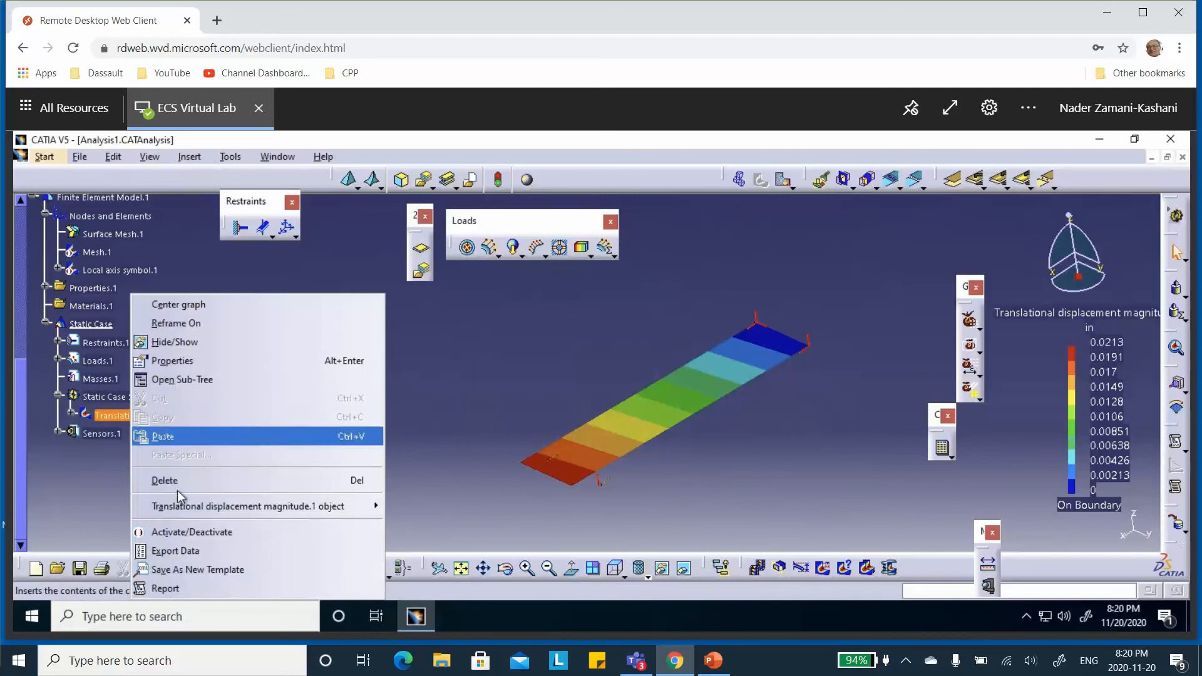
{"action": "left_click", "coordinate": [189, 529]}
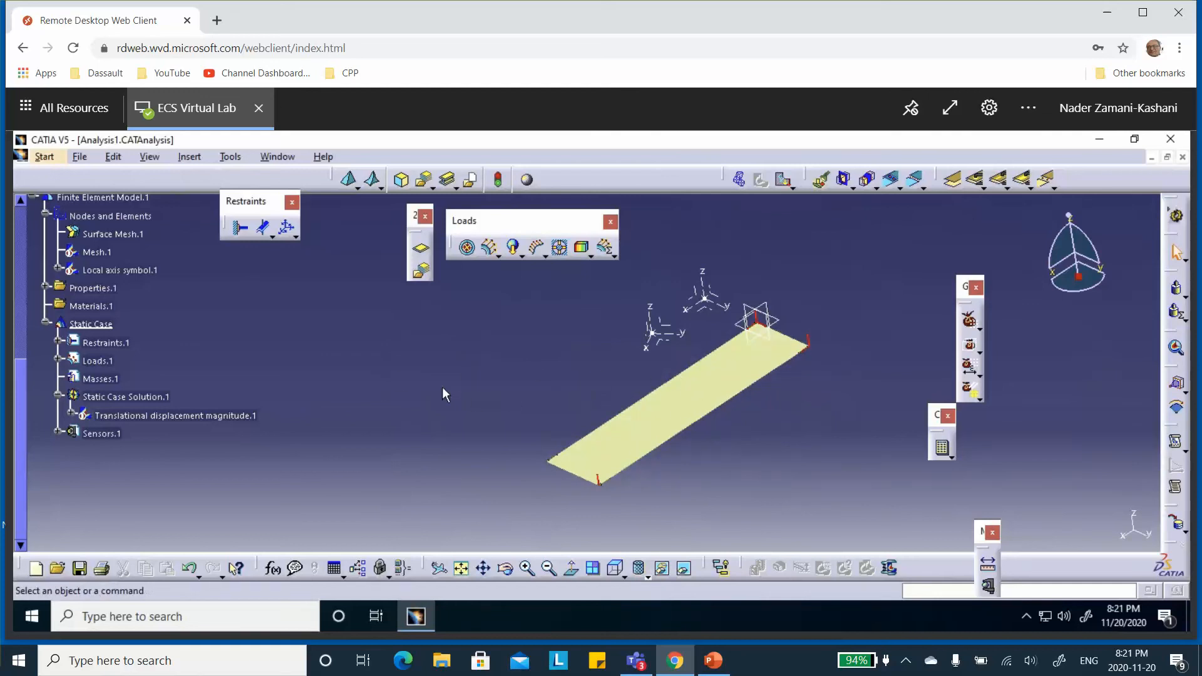
Generate a Stress full tensor component (nodal values) image from Static Case Solution.1, filtering the available images by physical type Stress
{"action": "middle_click_drag", "start_coordinate": [500, 380], "coordinate": [494, 368]}
{"action": "mouse_move", "coordinate": [626, 330]}
{"action": "middle_mouse_down"}
{"action": "mouse_move", "coordinate": [638, 347]}
{"action": "mouse_move", "coordinate": [628, 356]}
{"action": "mouse_move", "coordinate": [619, 339]}
{"action": "mouse_move", "coordinate": [640, 323]}
{"action": "middle_mouse_up"}
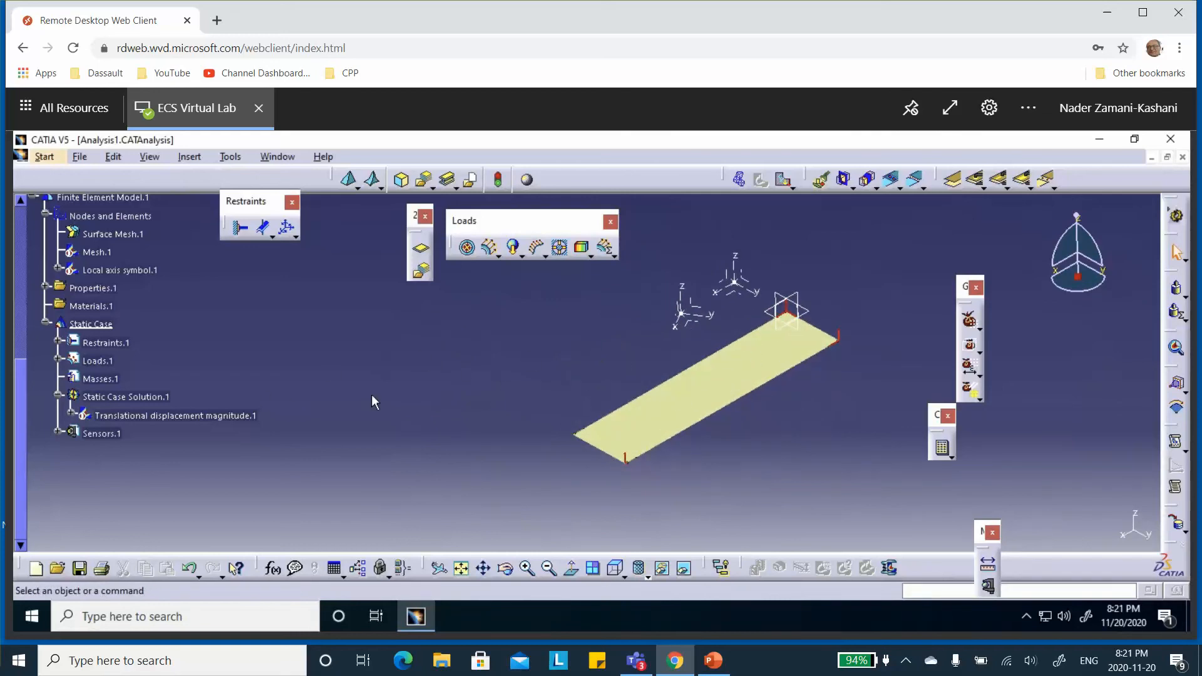
{"action": "right_click", "coordinate": [150, 398]}
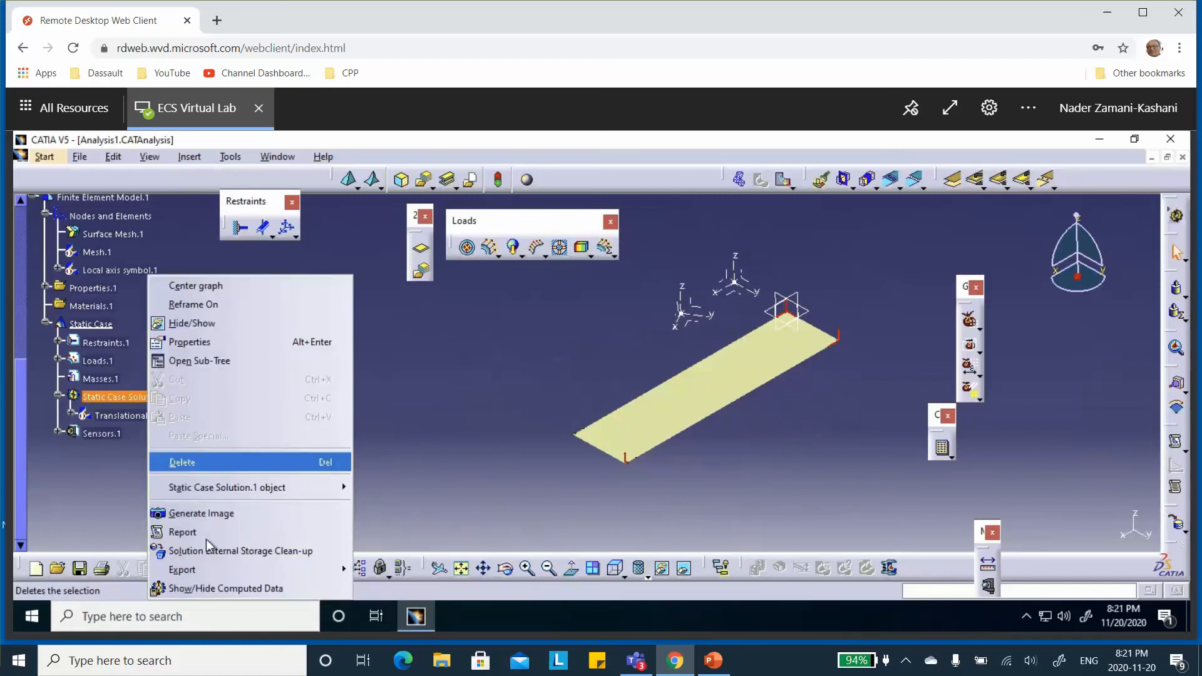
{"action": "left_click", "coordinate": [209, 515]}
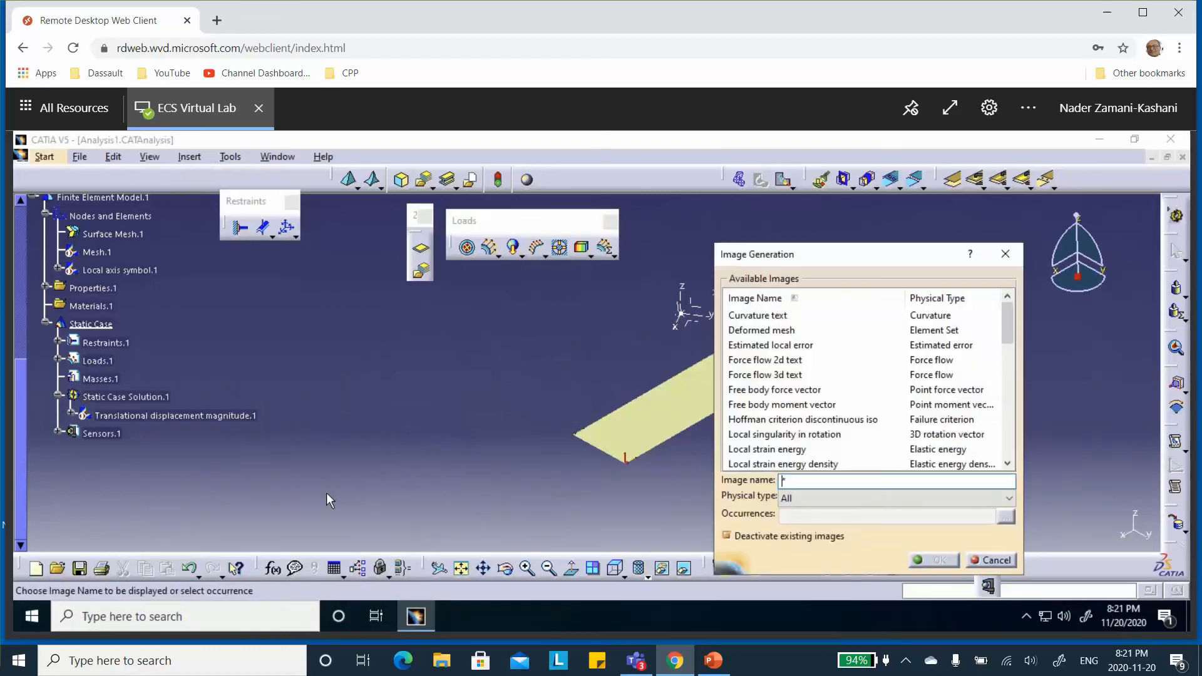
{"action": "left_click", "coordinate": [806, 498]}
{"action": "left_click", "coordinate": [801, 460]}
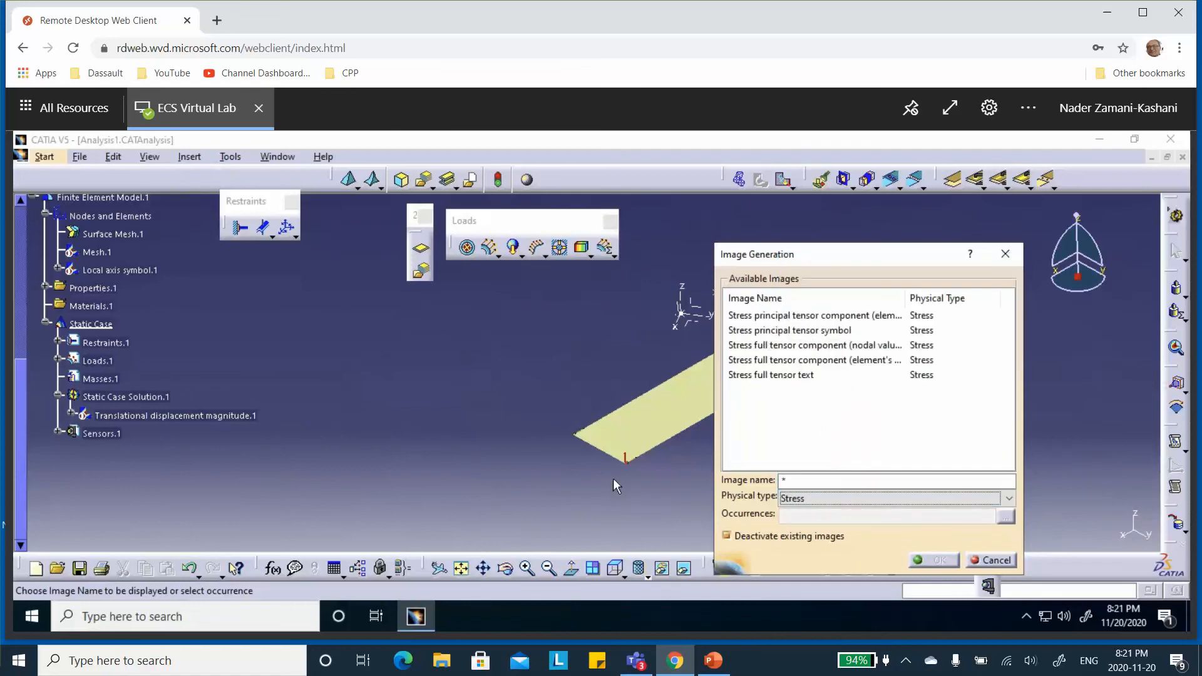
{"action": "left_click", "coordinate": [790, 348]}
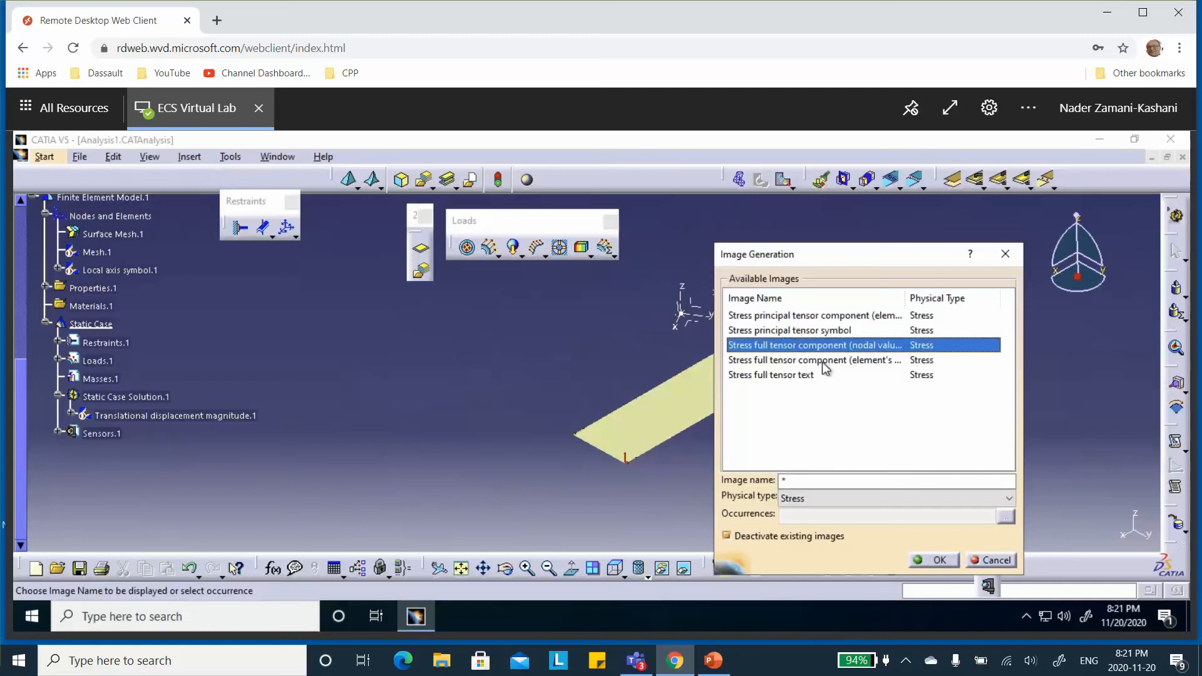
{"action": "left_click", "coordinate": [938, 561]}
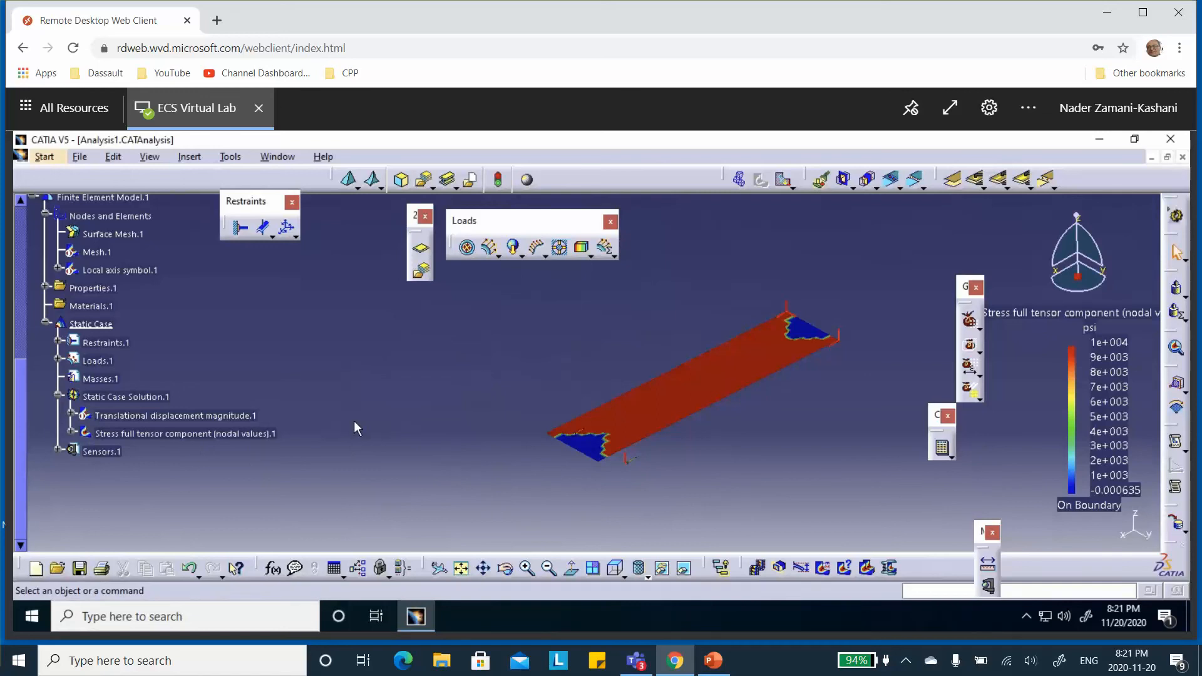
Edit the Stress full tensor component image with its extended filter options shown, and set its axis system to Global Cartesian
{"action": "double_click", "coordinate": [236, 434]}
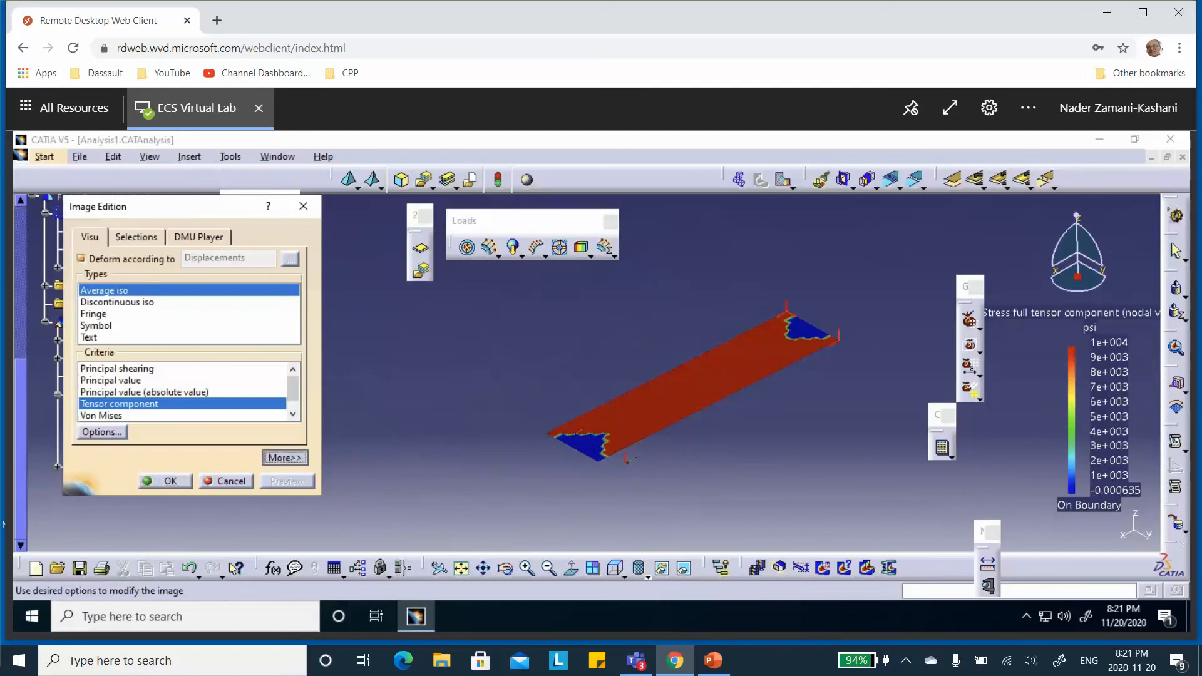
{"action": "left_click", "coordinate": [281, 459]}
{"action": "middle_click_drag", "start_coordinate": [678, 352], "coordinate": [792, 315]}
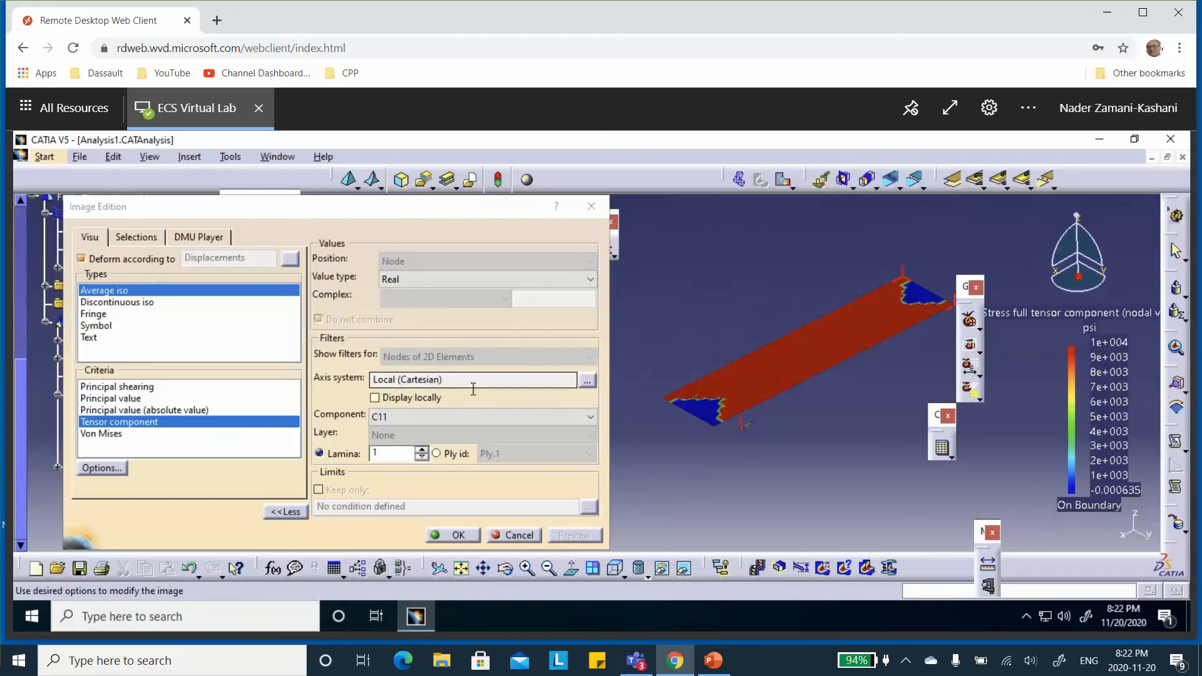
{"action": "left_click", "coordinate": [588, 380]}
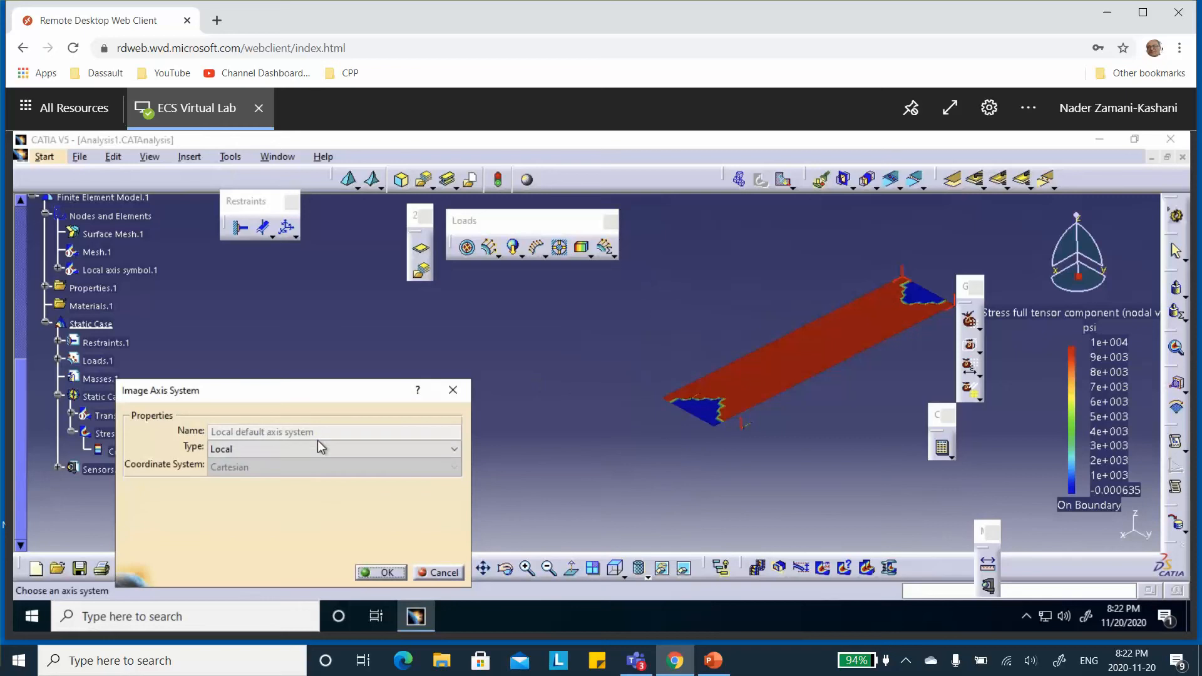
{"action": "left_click", "coordinate": [317, 447]}
{"action": "left_click", "coordinate": [301, 467]}
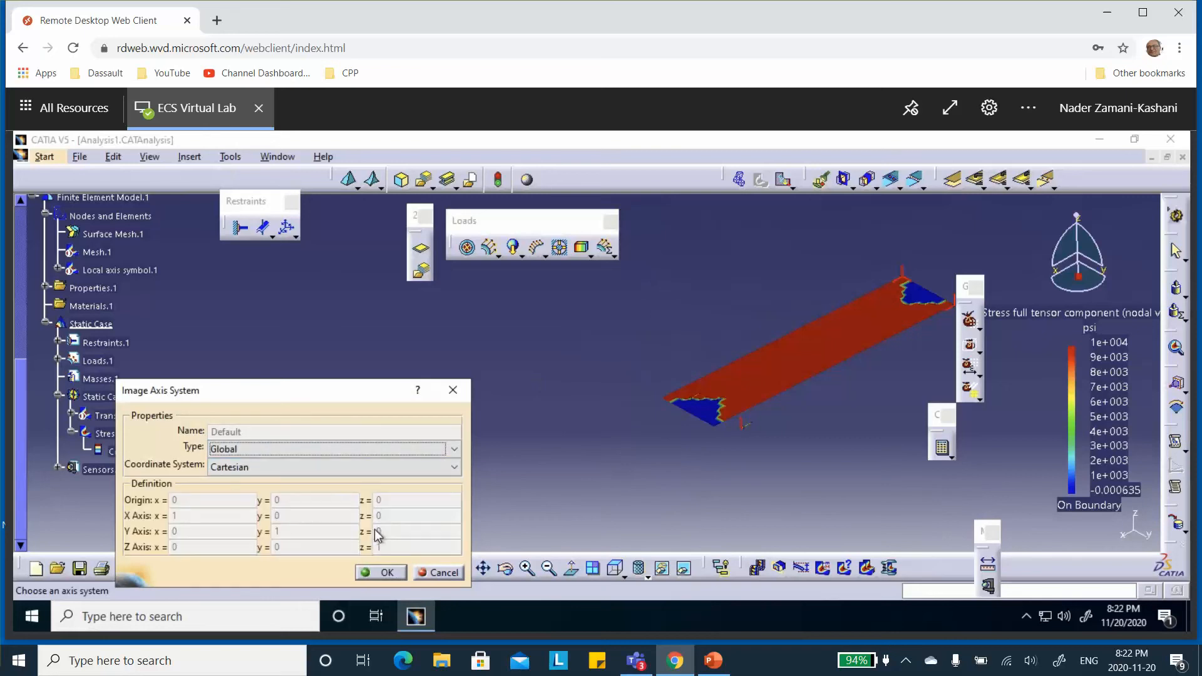
{"action": "left_click", "coordinate": [385, 573]}
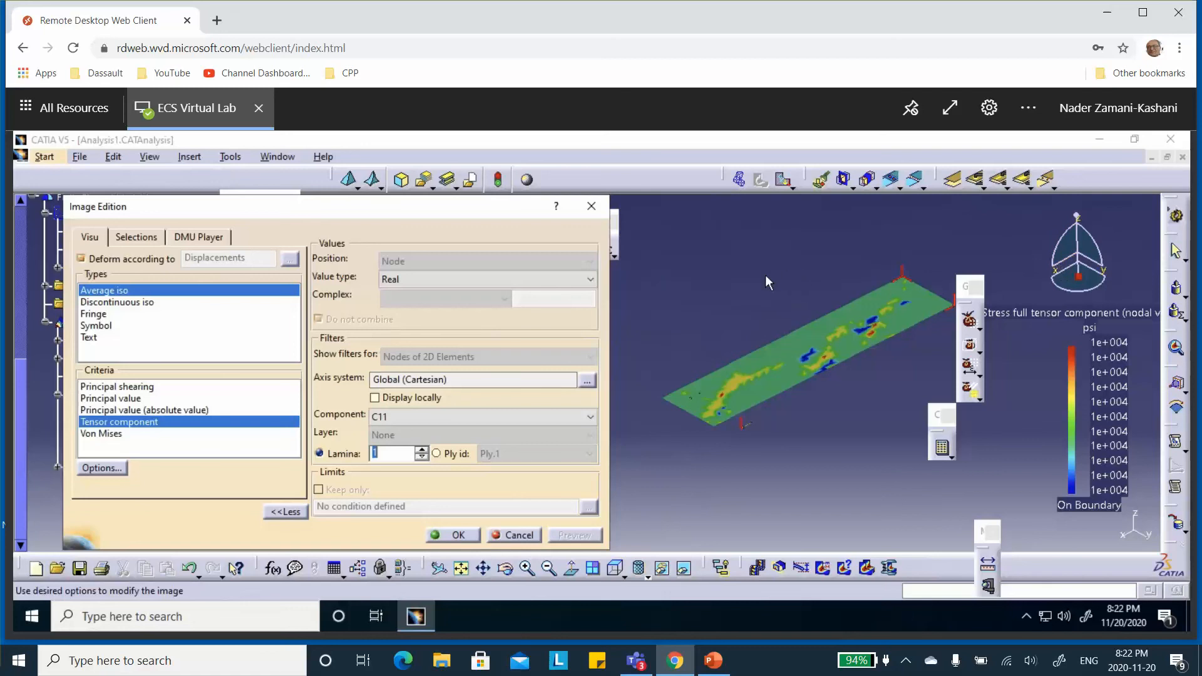
Examine the global stress components C22 and C12 for lamina 1, returning the component to C11
{"action": "left_click", "coordinate": [460, 416]}
{"action": "left_click", "coordinate": [425, 445]}
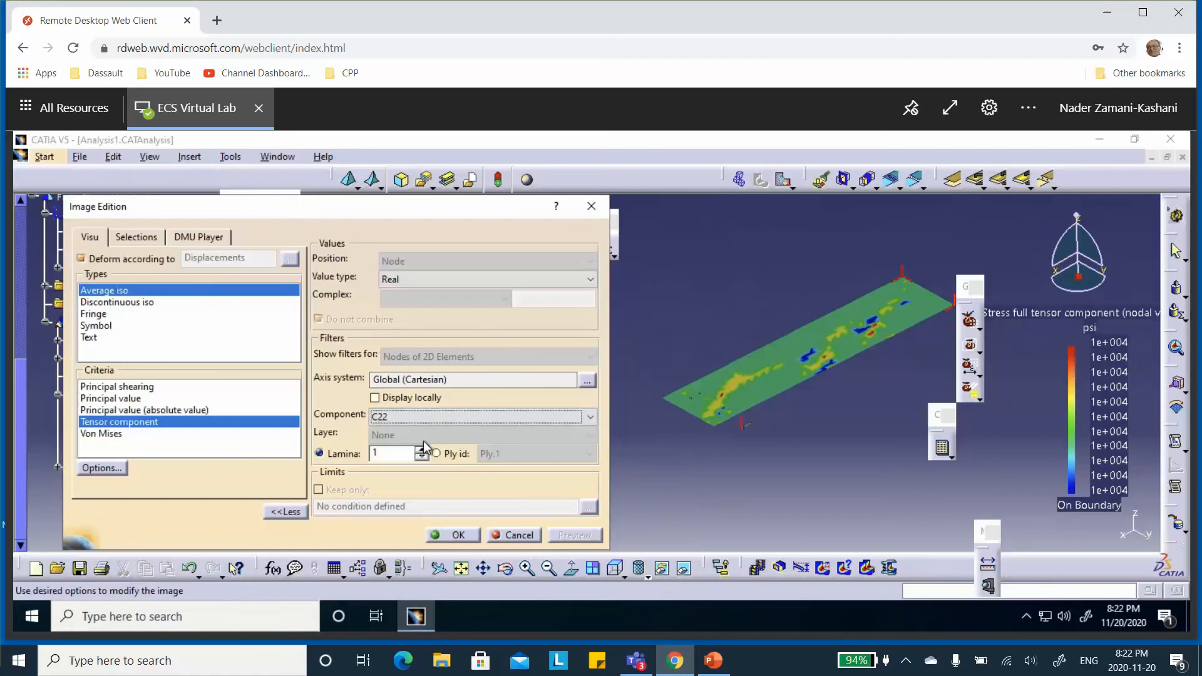
{"action": "left_click", "coordinate": [427, 416]}
{"action": "left_click", "coordinate": [414, 455]}
{"action": "left_click", "coordinate": [418, 418]}
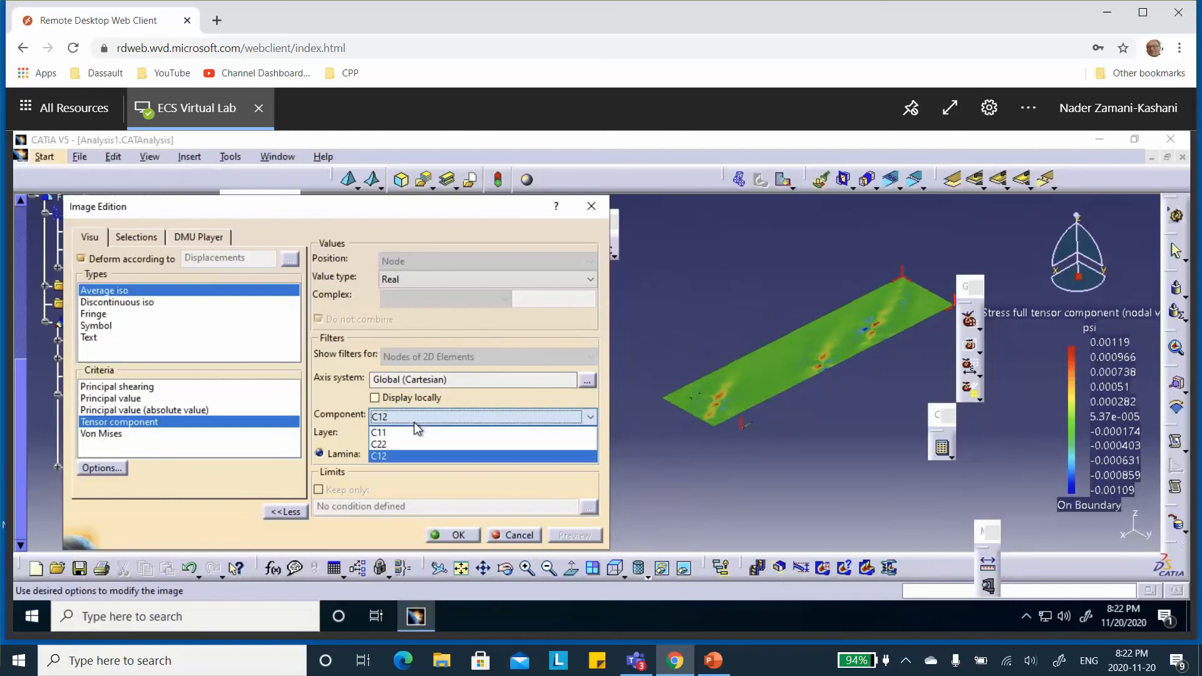
{"action": "left_click", "coordinate": [416, 433]}
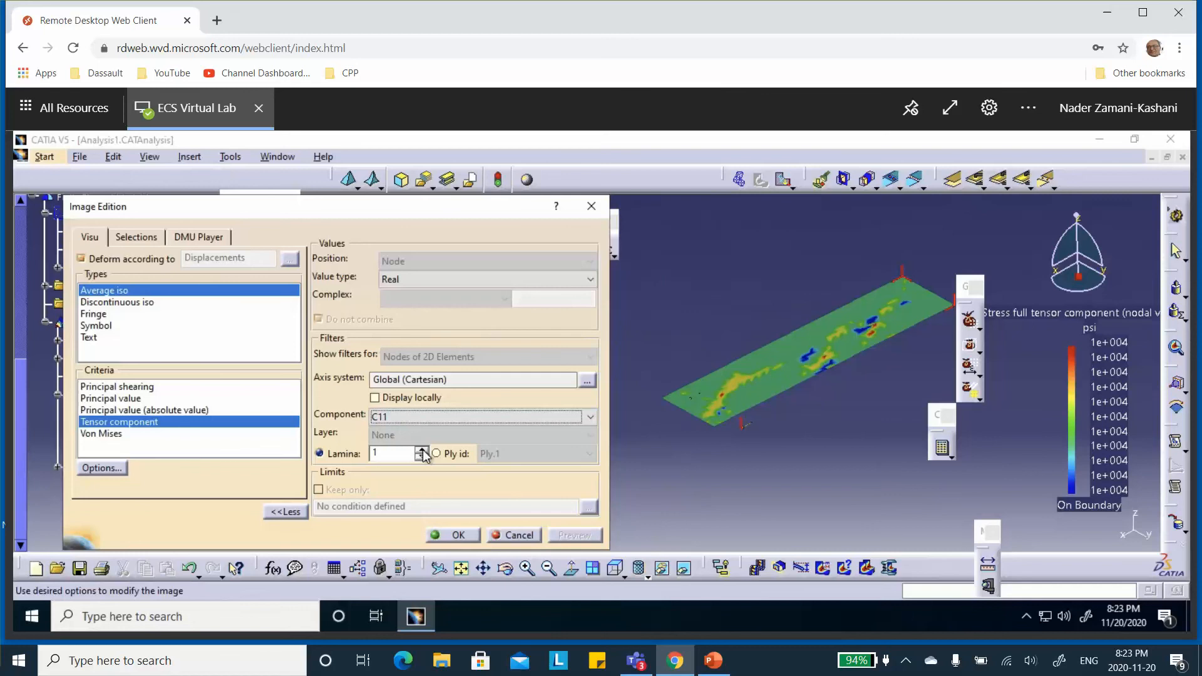
Examine the global C11, C22 and C12 stress components for lamina 2, returning to component C11 and lamina 1
{"action": "left_click", "coordinate": [421, 450]}
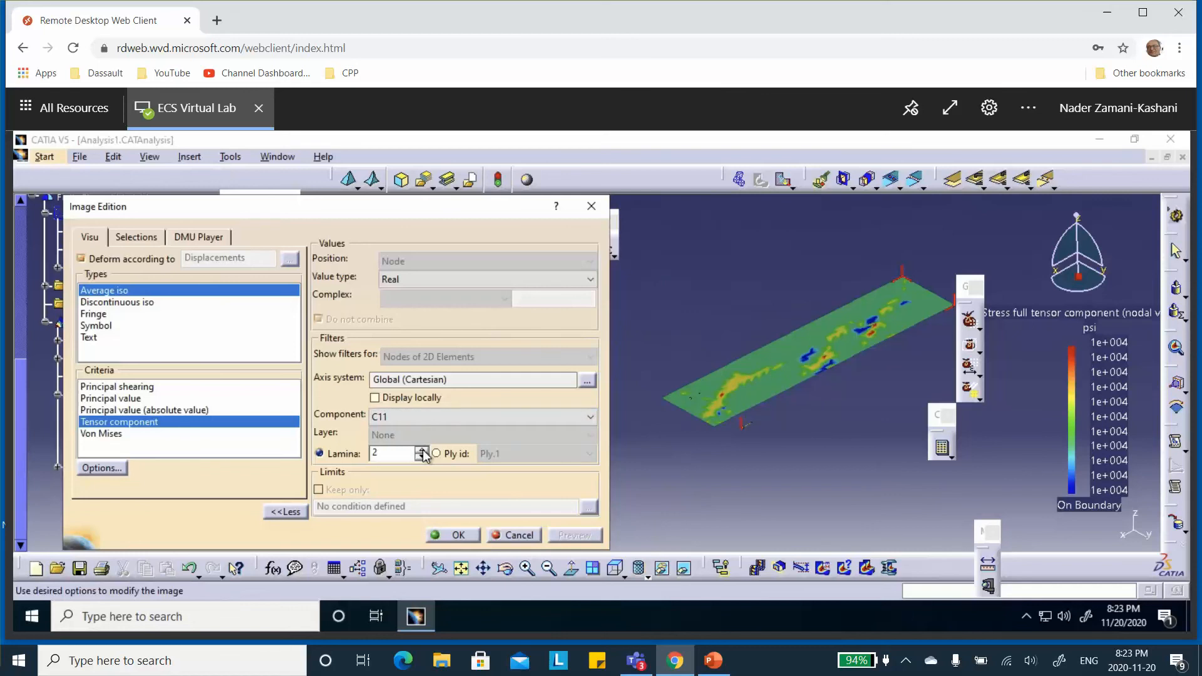
{"action": "left_click", "coordinate": [432, 420]}
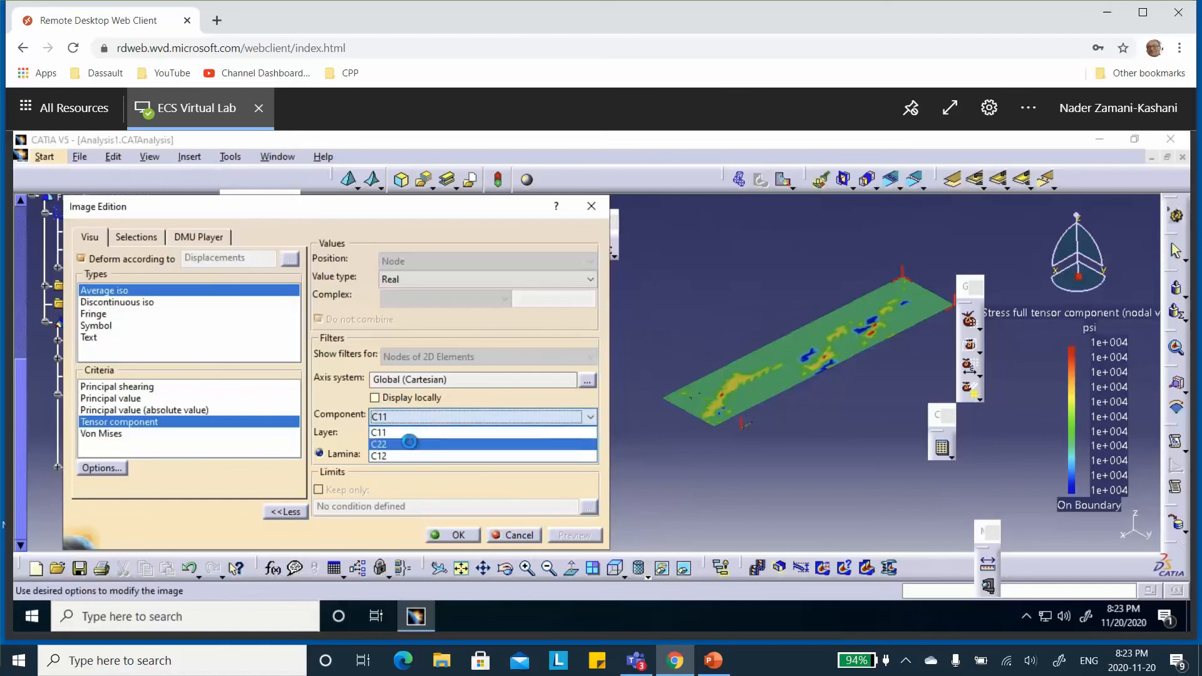
{"action": "left_click", "coordinate": [409, 443]}
{"action": "left_click", "coordinate": [416, 417]}
{"action": "left_click", "coordinate": [412, 456]}
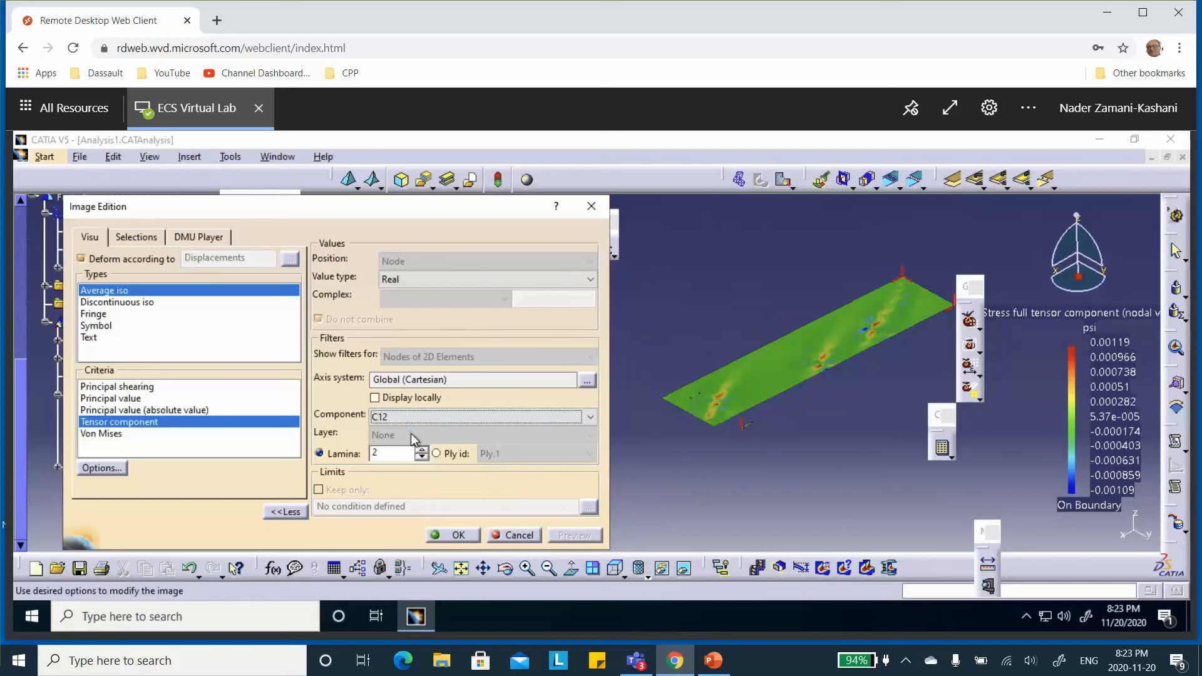
{"action": "left_click", "coordinate": [415, 417]}
{"action": "left_click", "coordinate": [418, 432]}
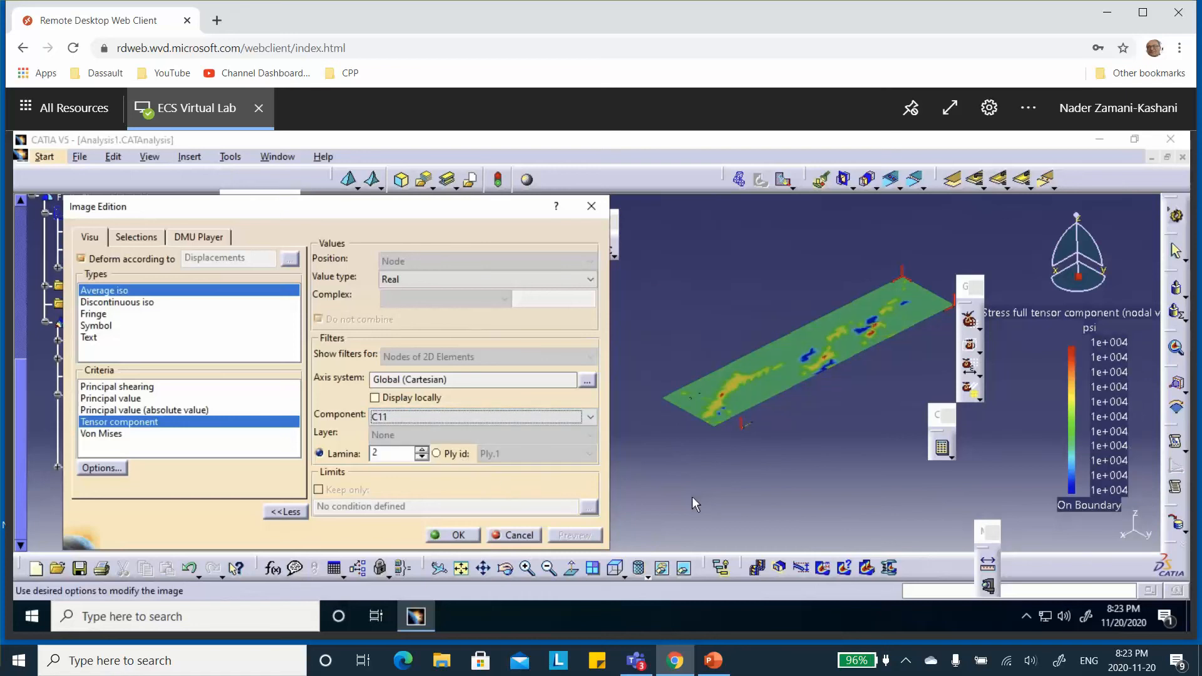
{"action": "left_click", "coordinate": [422, 458]}
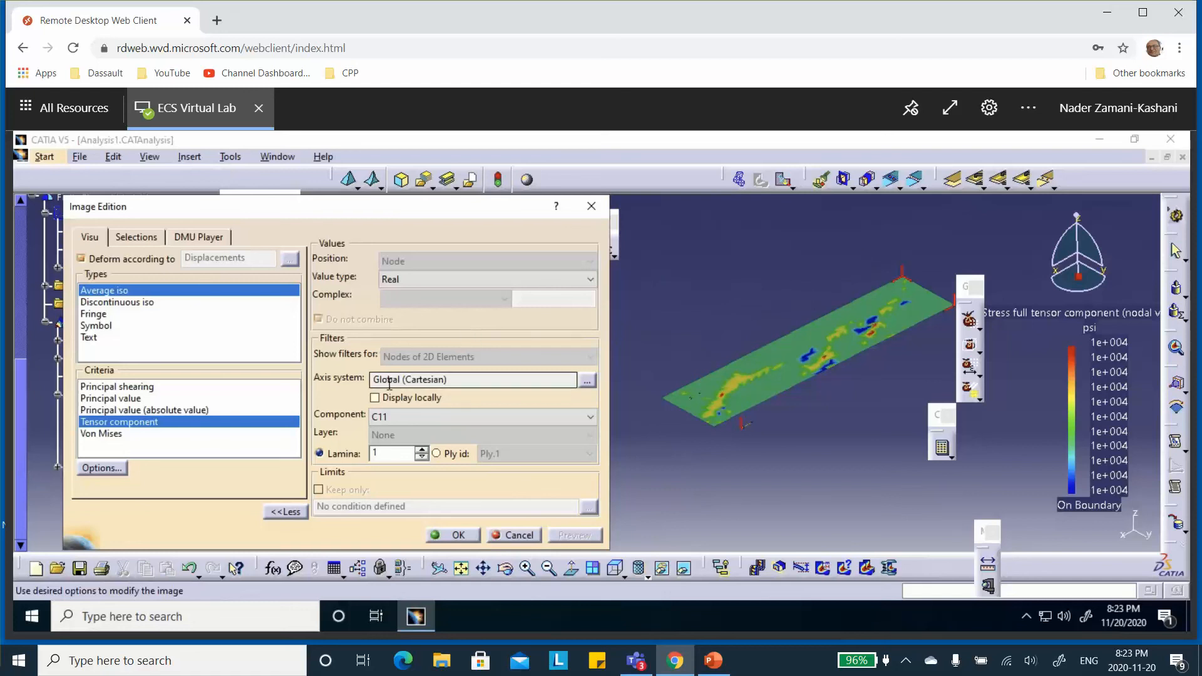
Change the stress image's axis system to type User, using the part's "rotated about Z by +30" axis system with Cartesian coordinates
{"action": "left_click", "coordinate": [587, 381]}
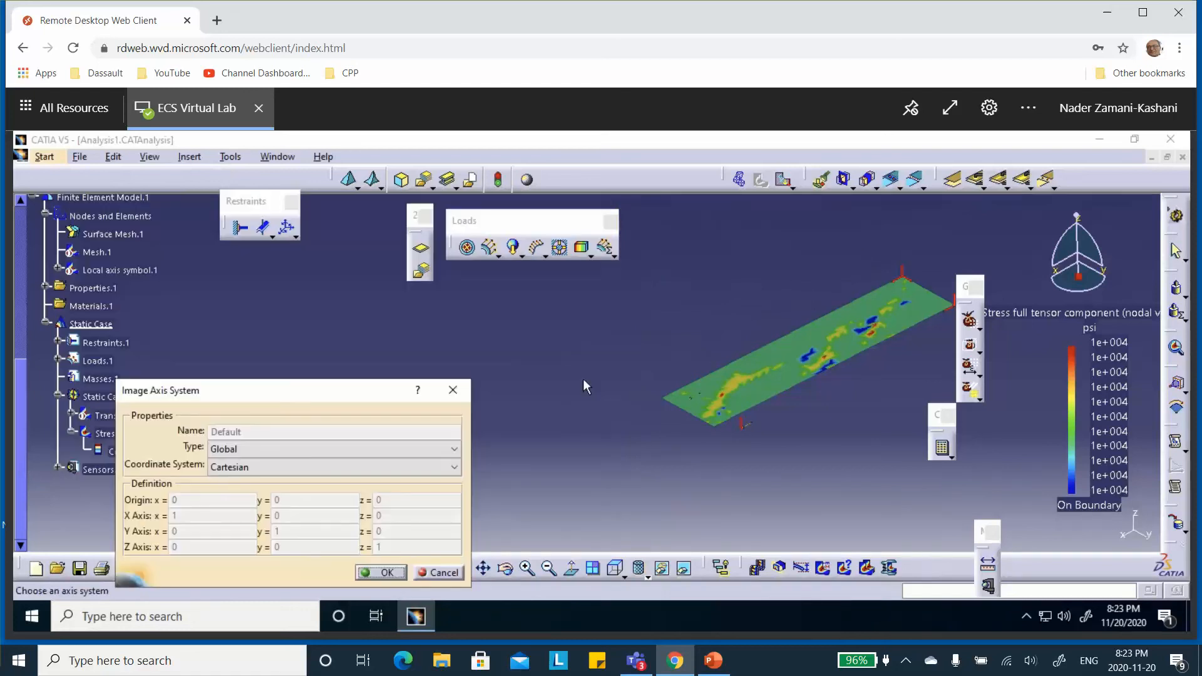
{"action": "left_click", "coordinate": [313, 449]}
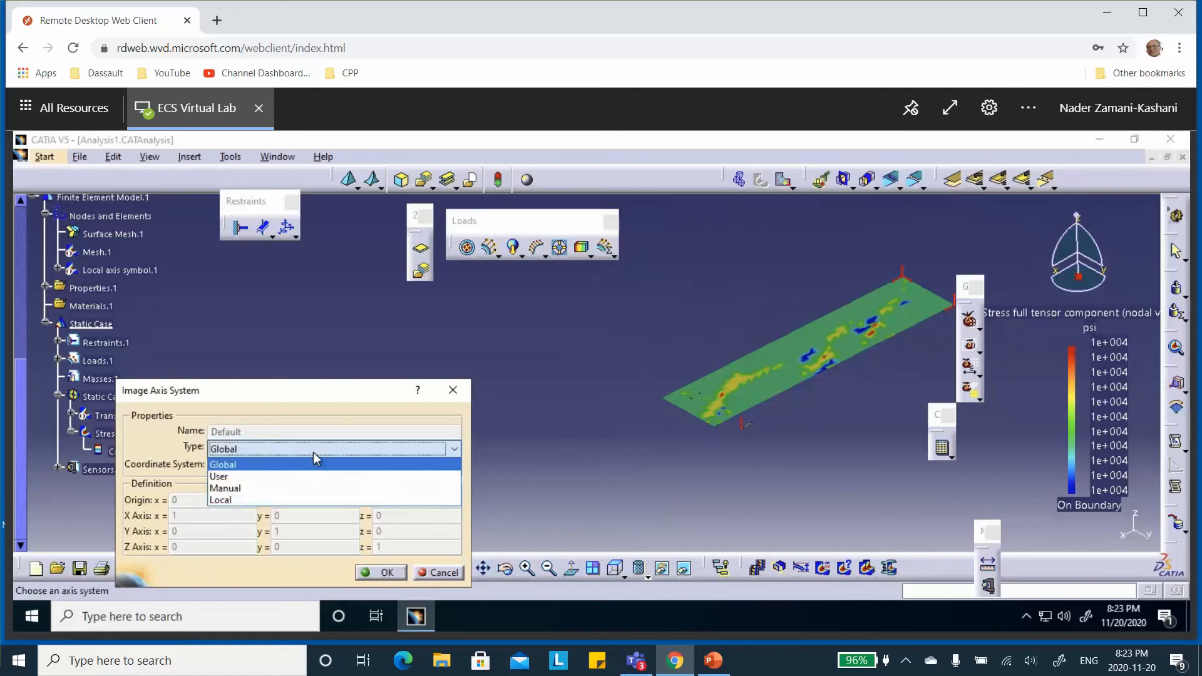
{"action": "left_click", "coordinate": [271, 477]}
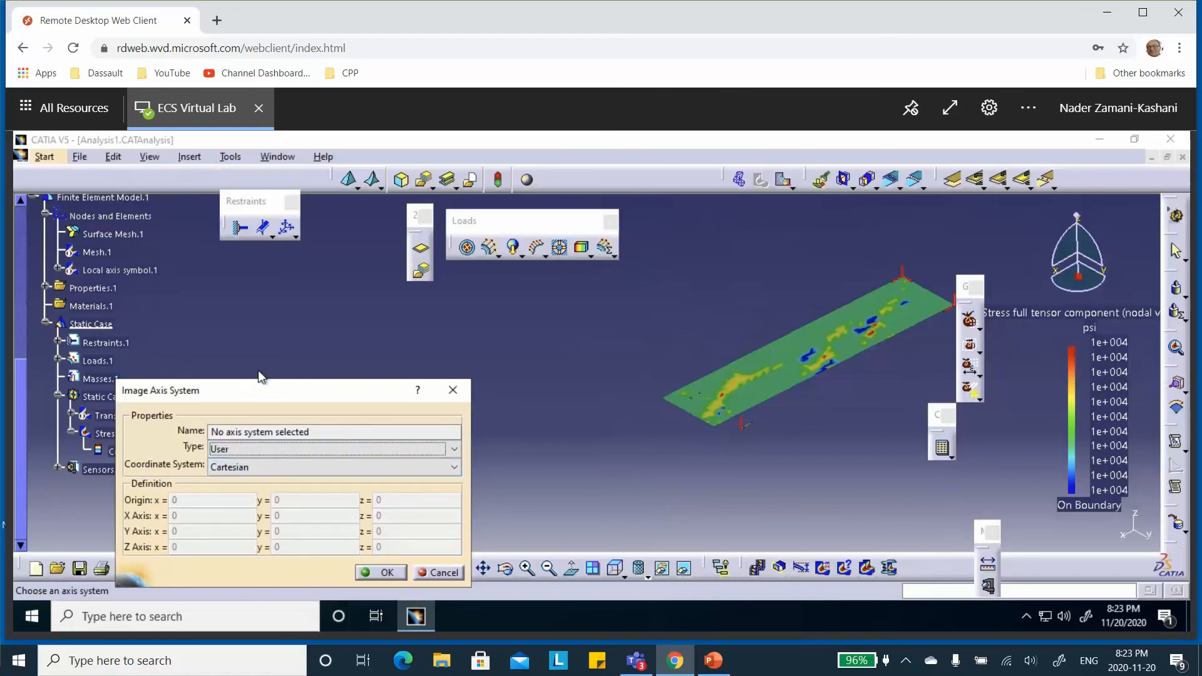
{"action": "scroll", "coordinate": [190, 324], "scroll_direction": "up", "scroll_amount": 2}
{"action": "scroll", "coordinate": [190, 320], "scroll_direction": "up", "scroll_amount": 1}
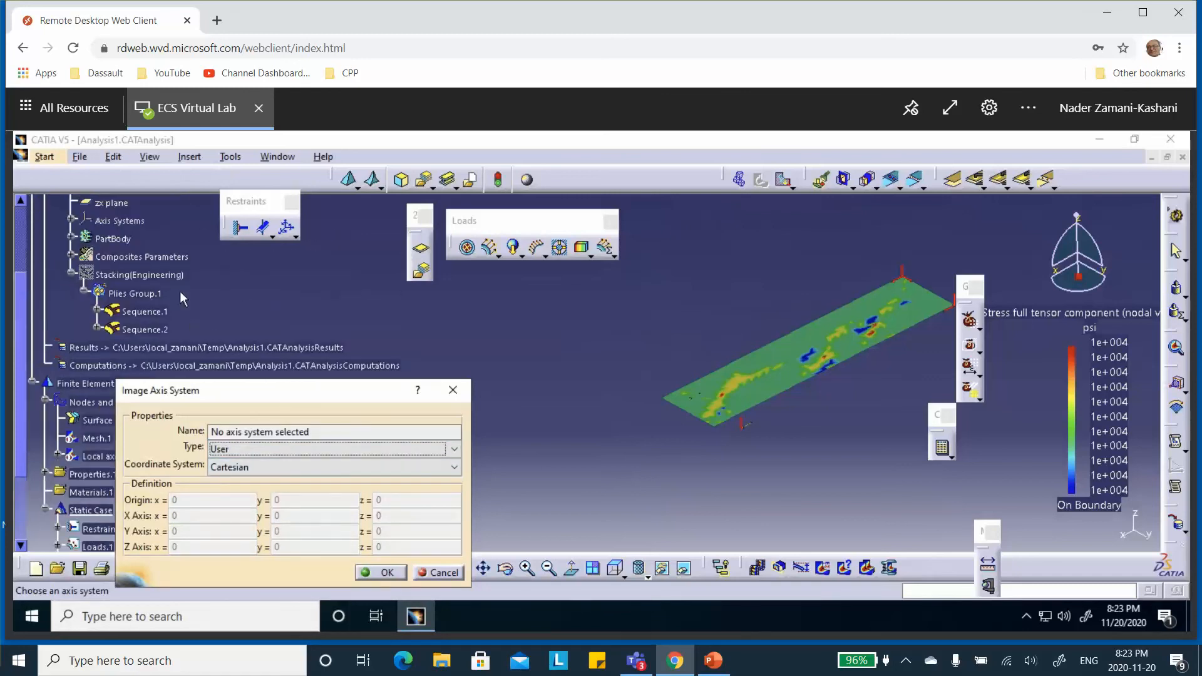
{"action": "left_click", "coordinate": [72, 221]}
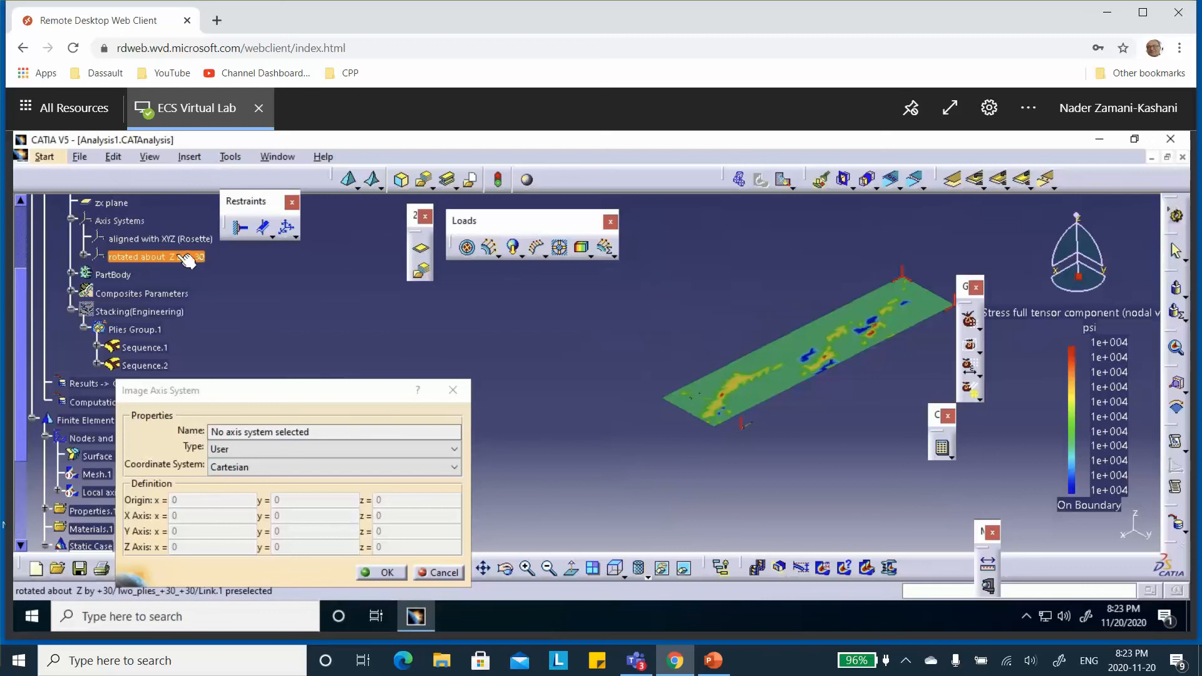
{"action": "left_click", "coordinate": [164, 258]}
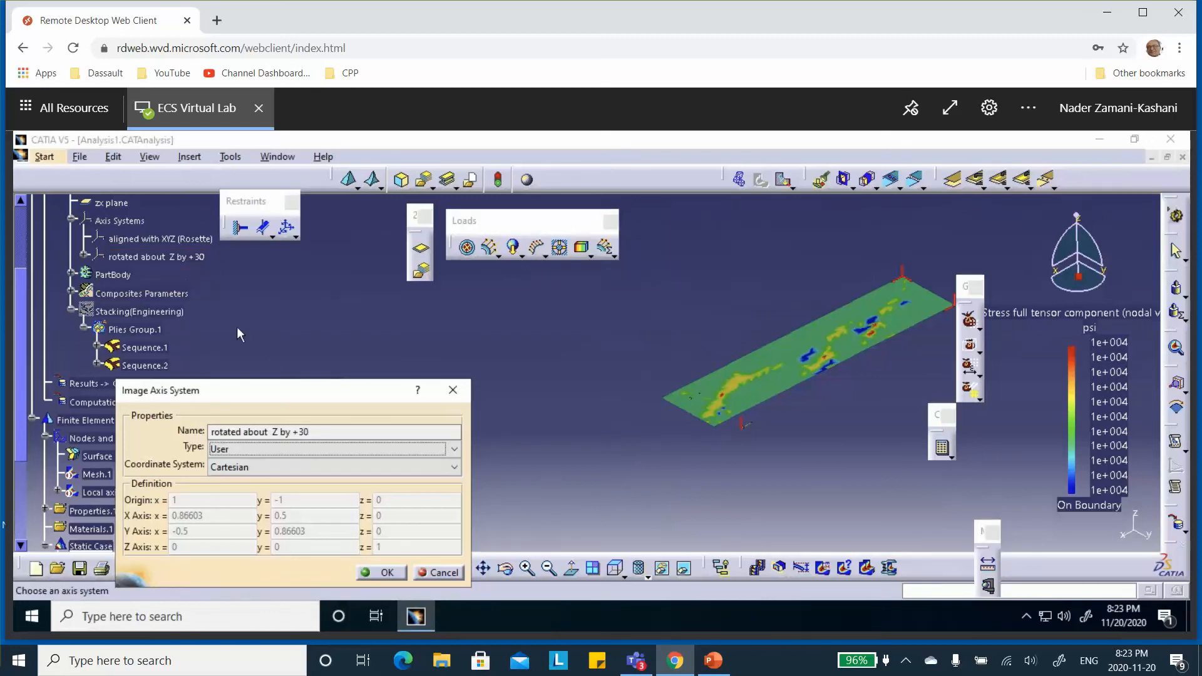
{"action": "left_click_drag", "start_coordinate": [268, 389], "coordinate": [260, 272]}
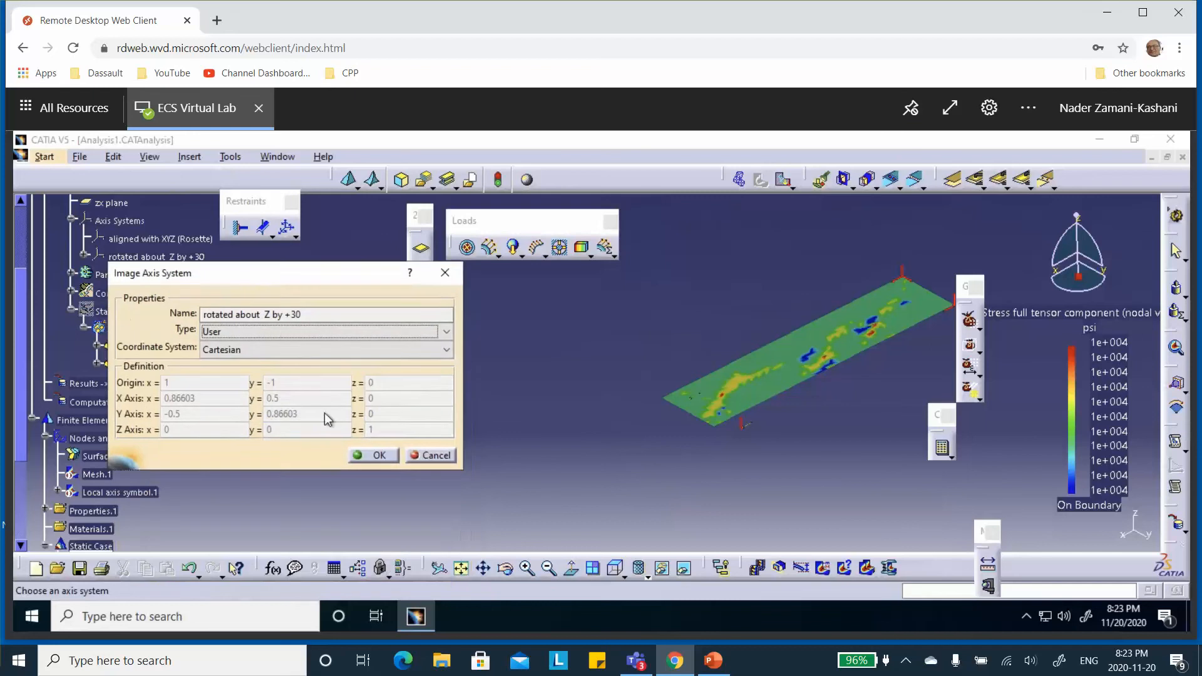
{"action": "left_click", "coordinate": [374, 455]}
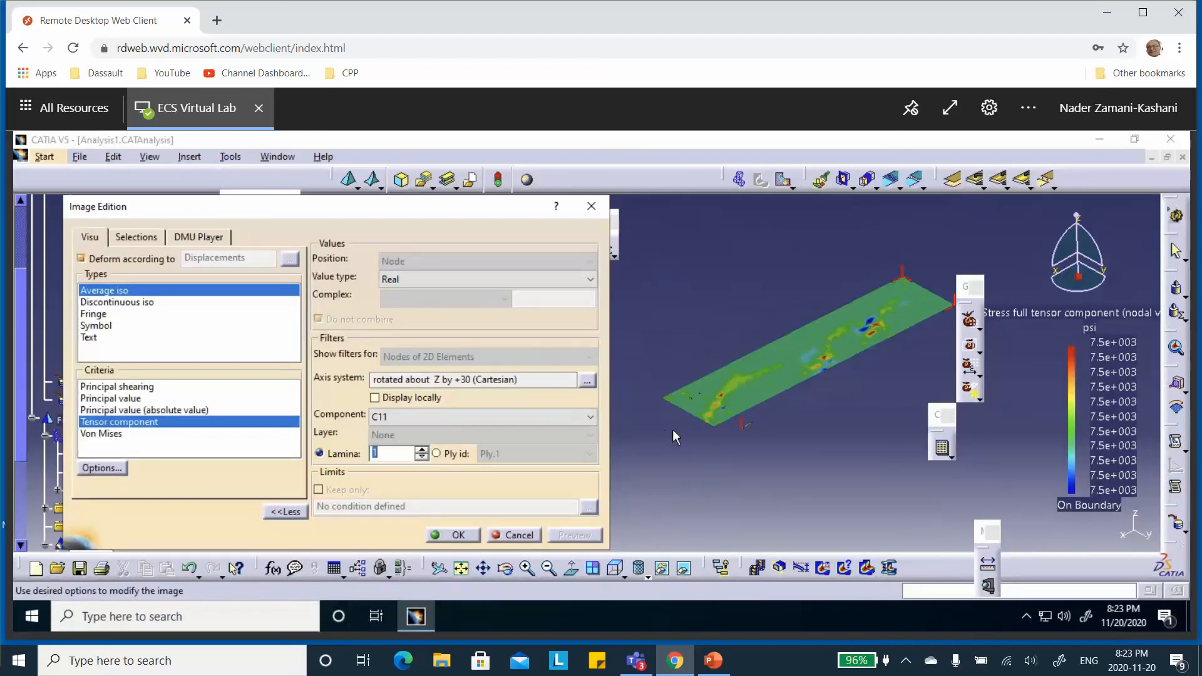